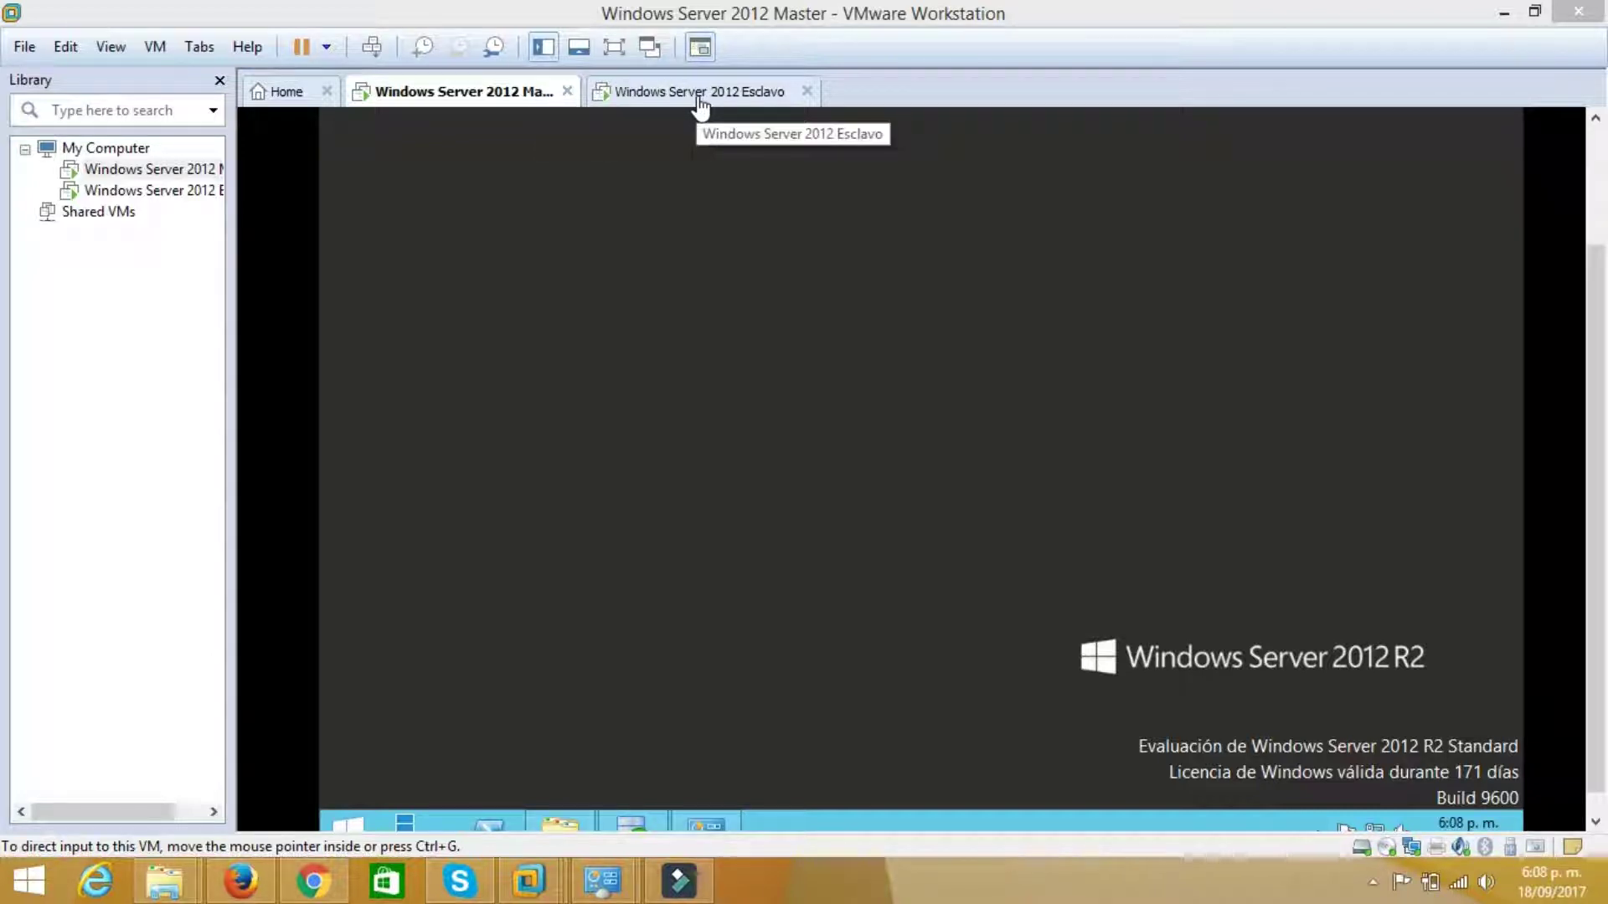
Confirm the Master VM's network adapter is set to Host-only
{"action": "right_click", "coordinate": [499, 89]}
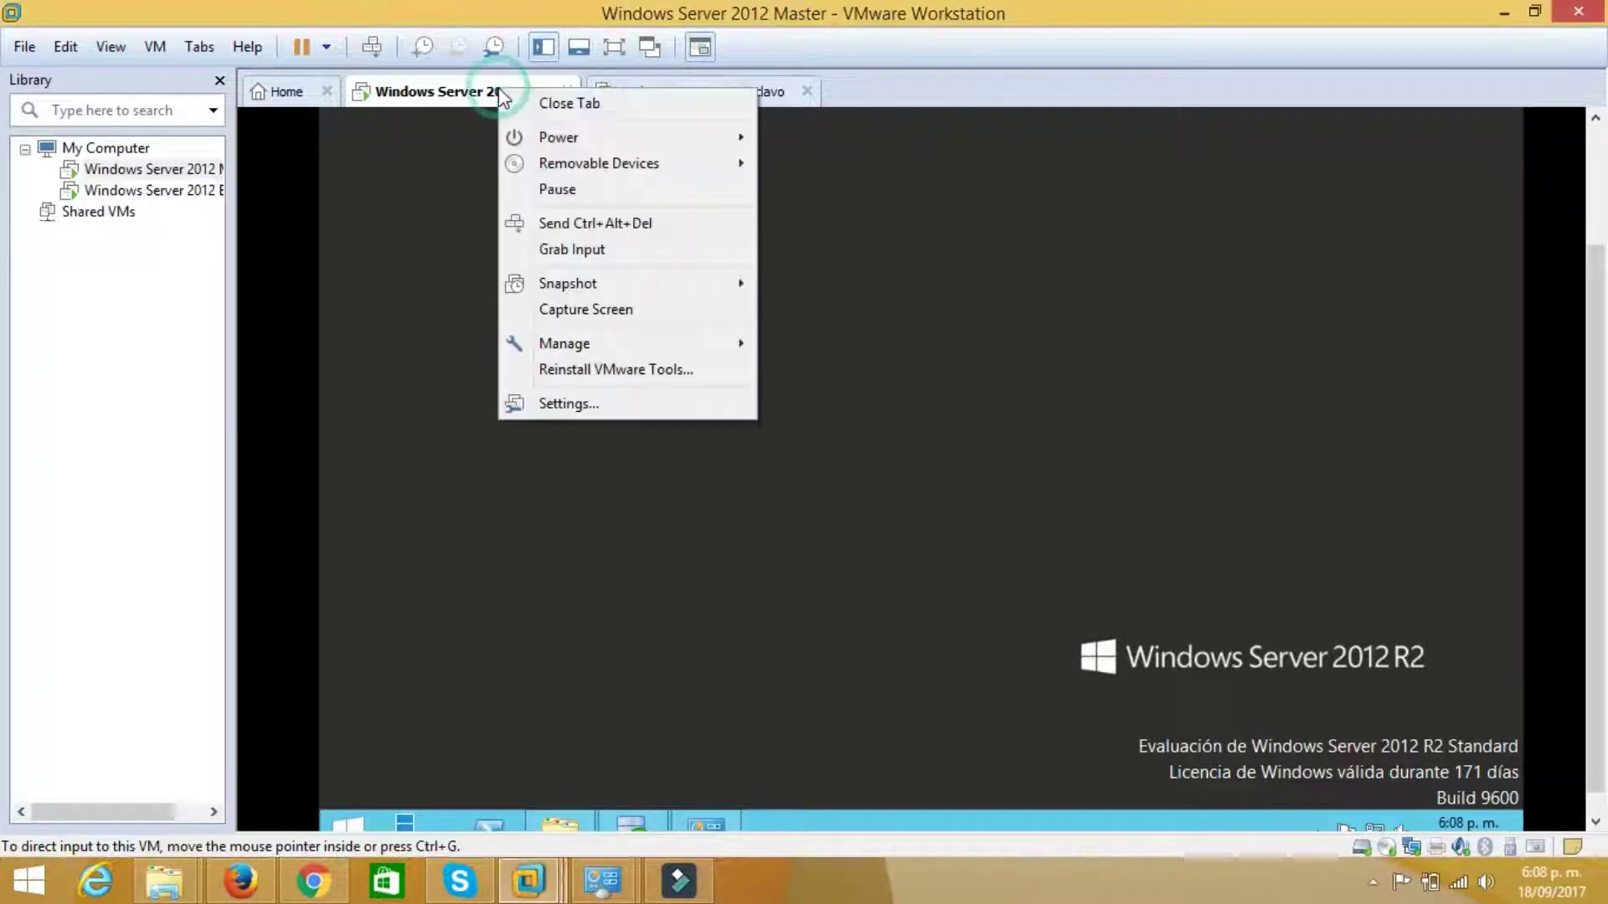
{"action": "left_click", "coordinate": [560, 404]}
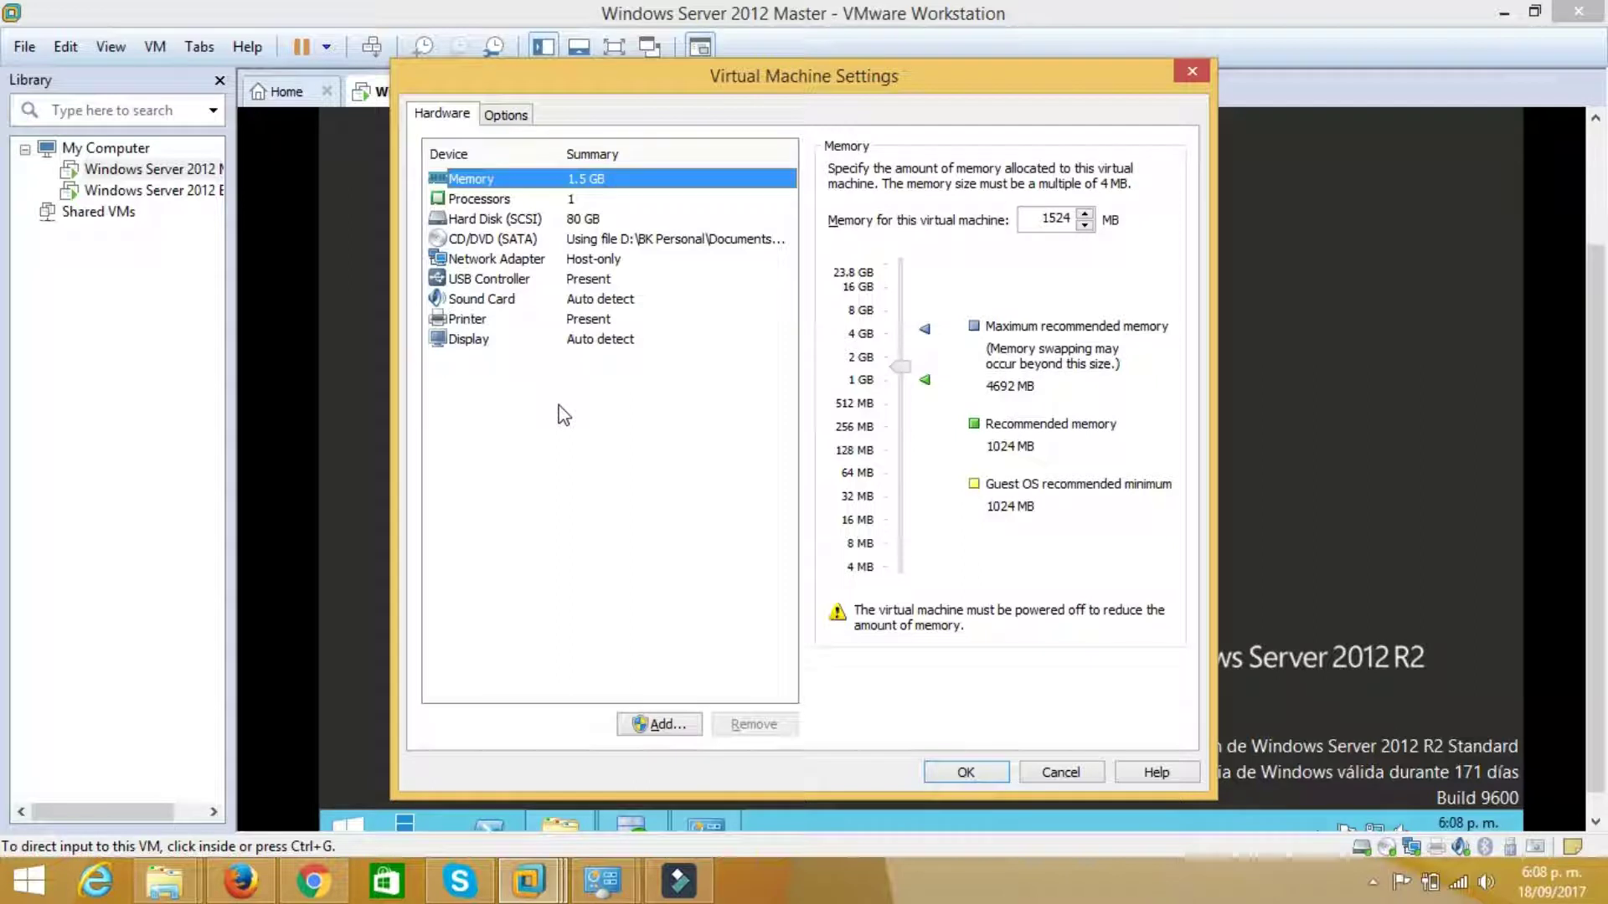
{"action": "left_click", "coordinate": [527, 259]}
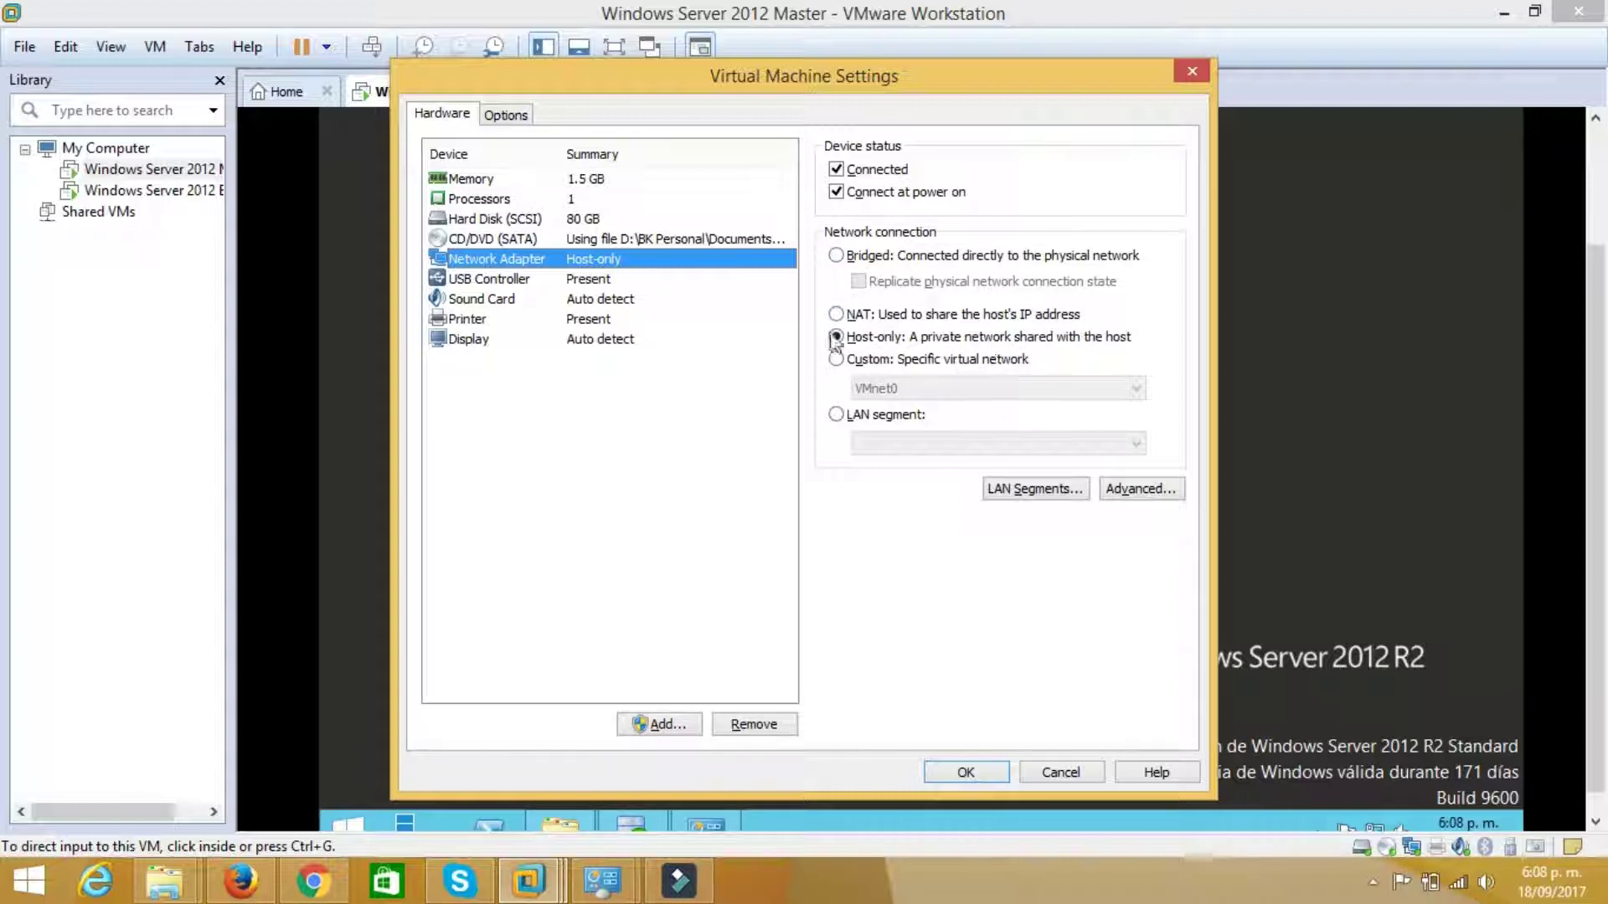
{"action": "left_click", "coordinate": [972, 772]}
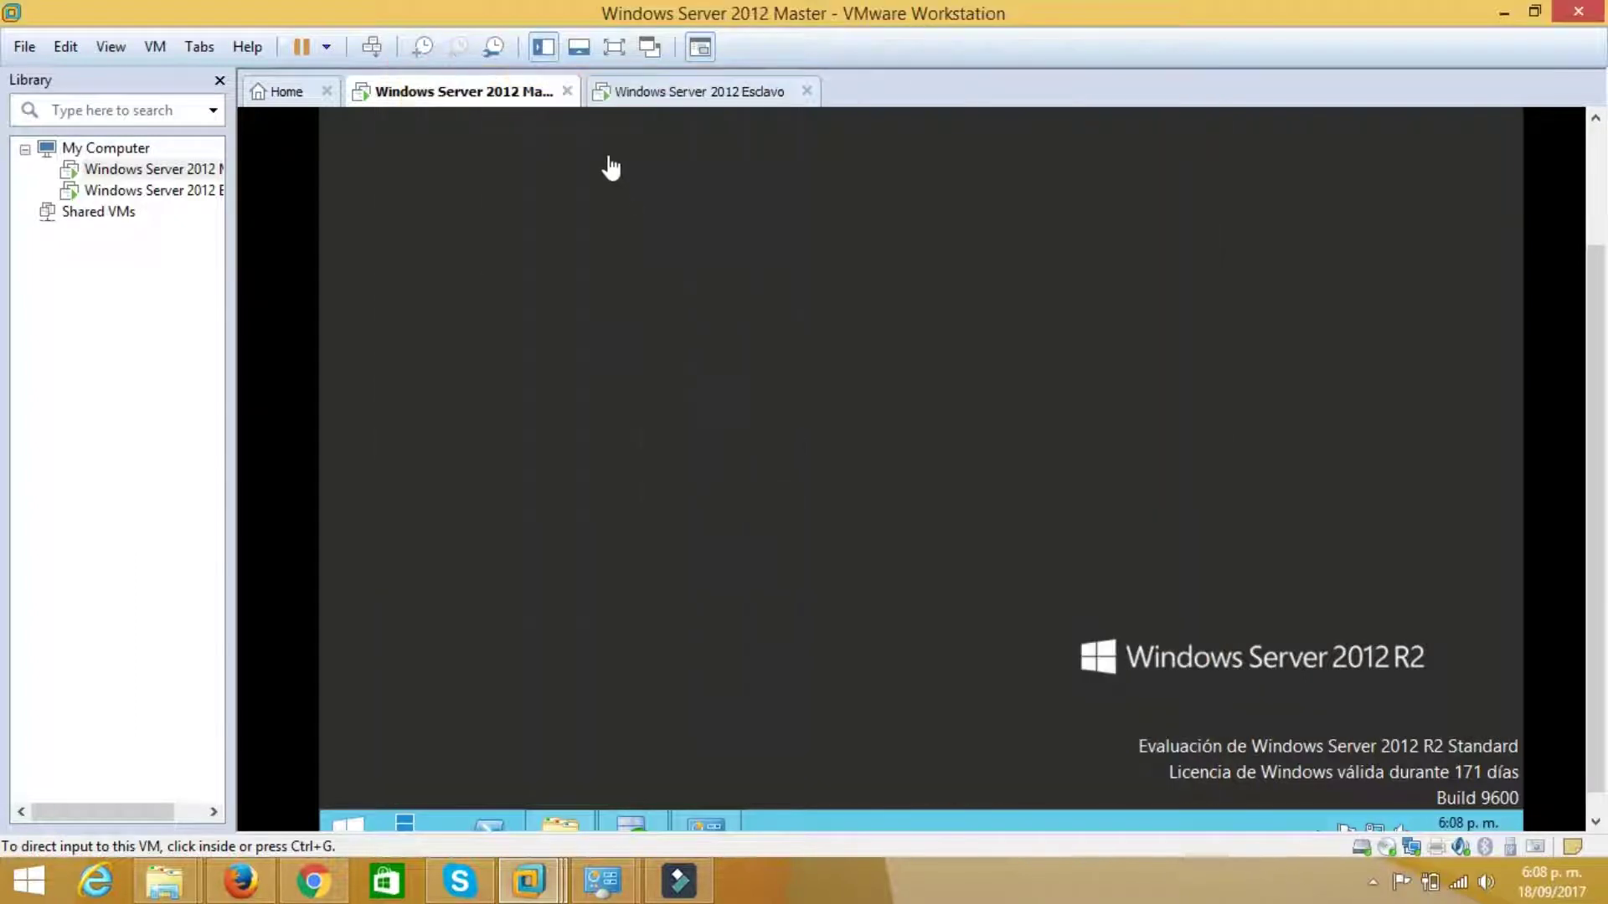
Confirm the Esclavo VM's network adapter is also set to Host-only
{"action": "right_click", "coordinate": [662, 99]}
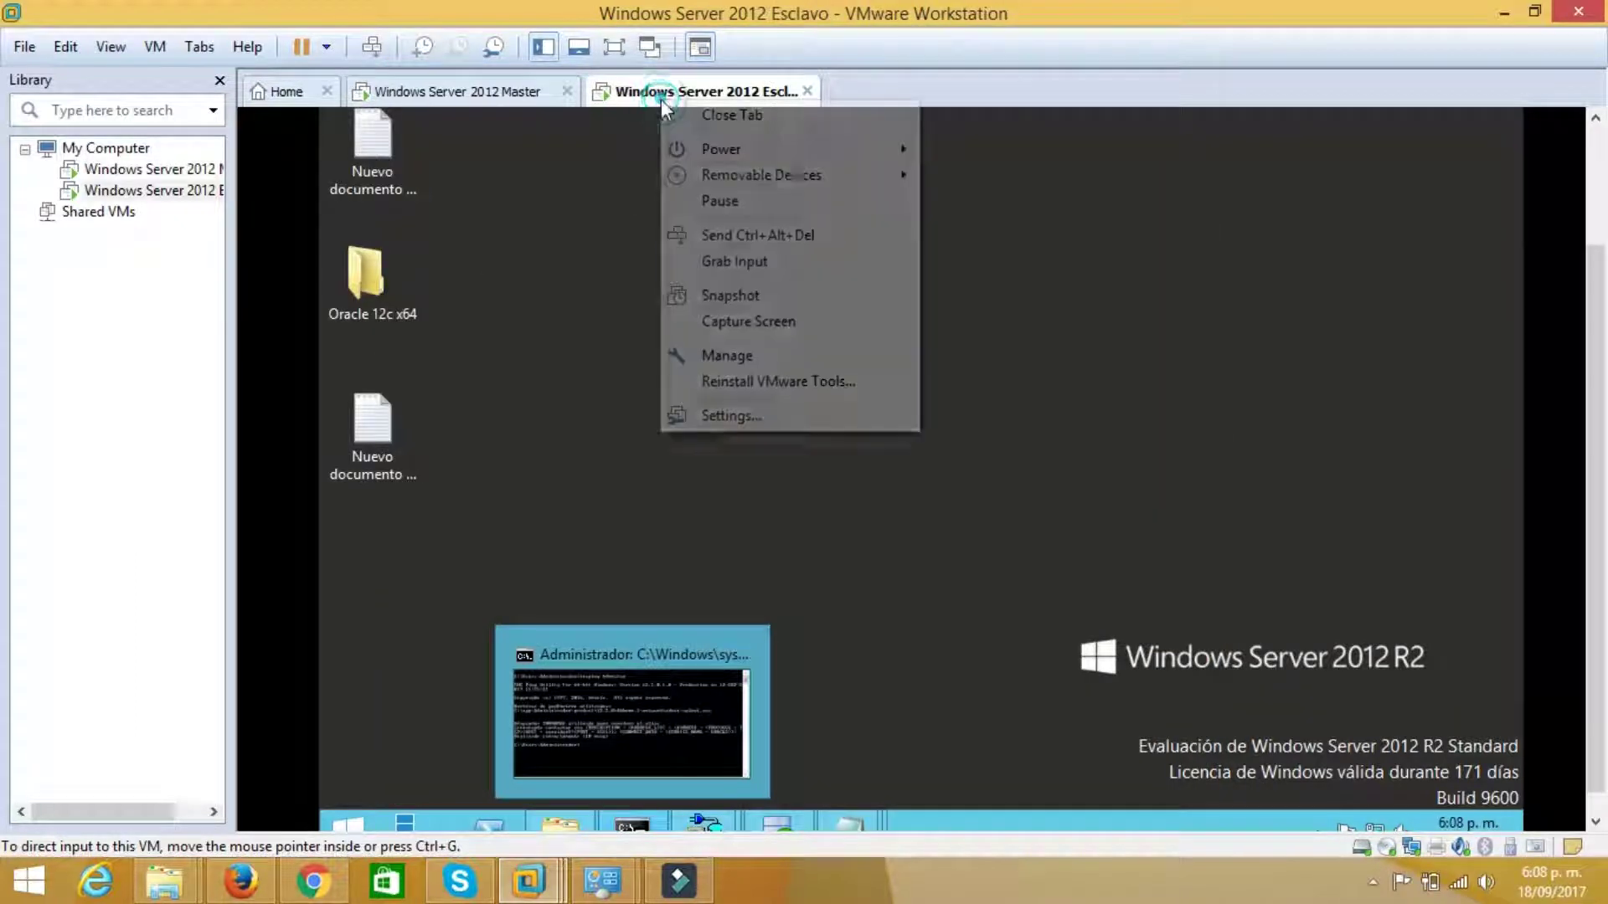
{"action": "left_click", "coordinate": [764, 412]}
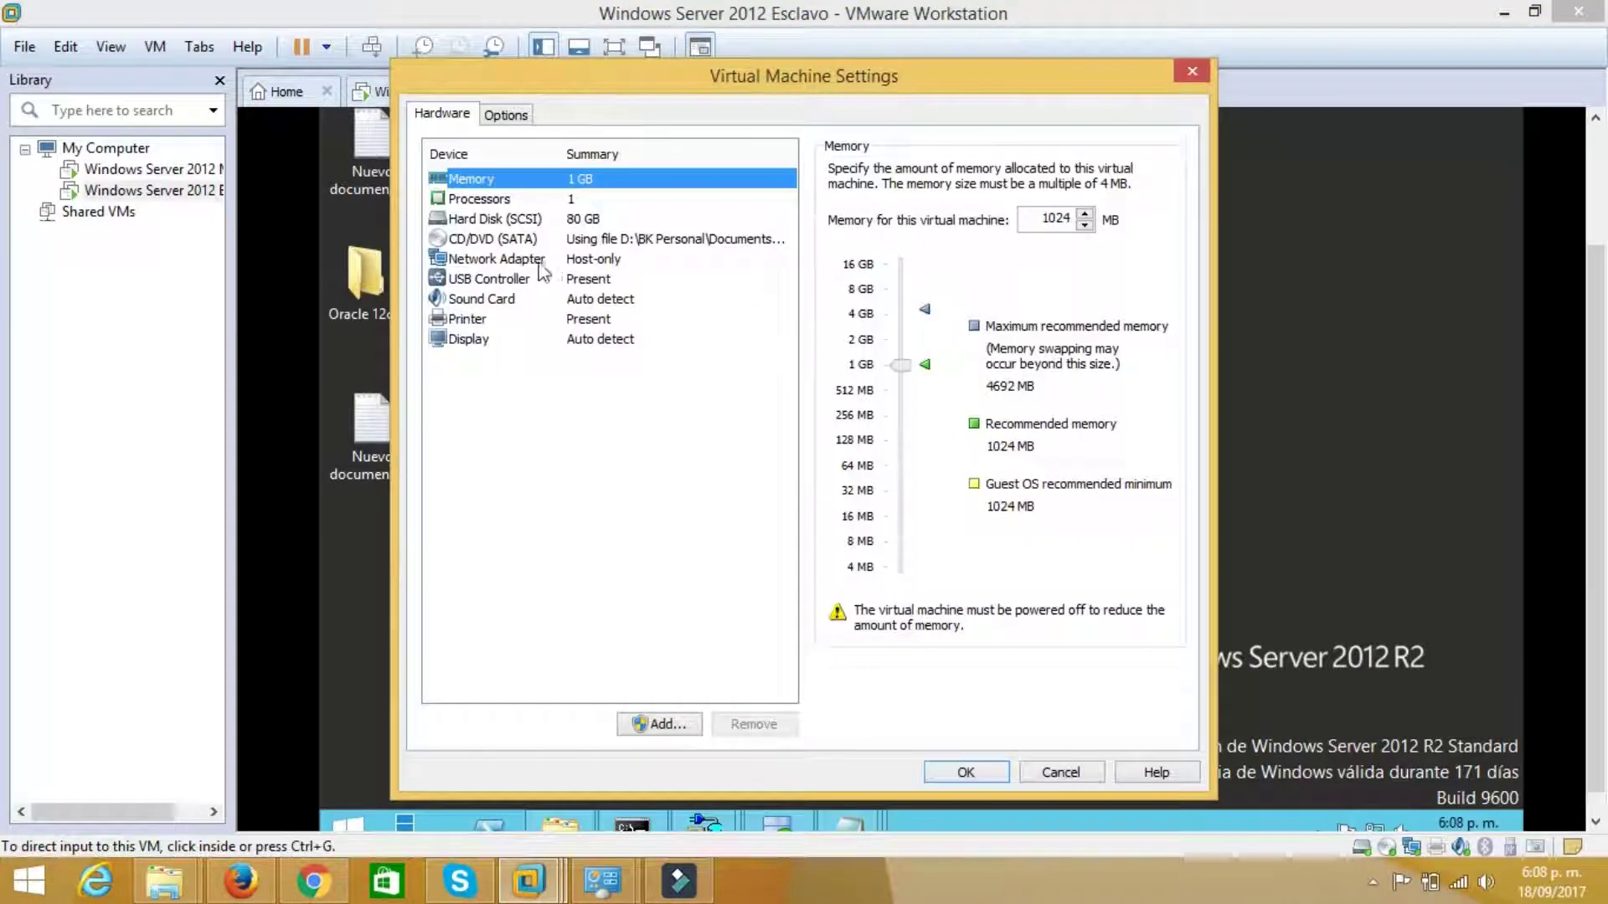
{"action": "left_click", "coordinate": [540, 262]}
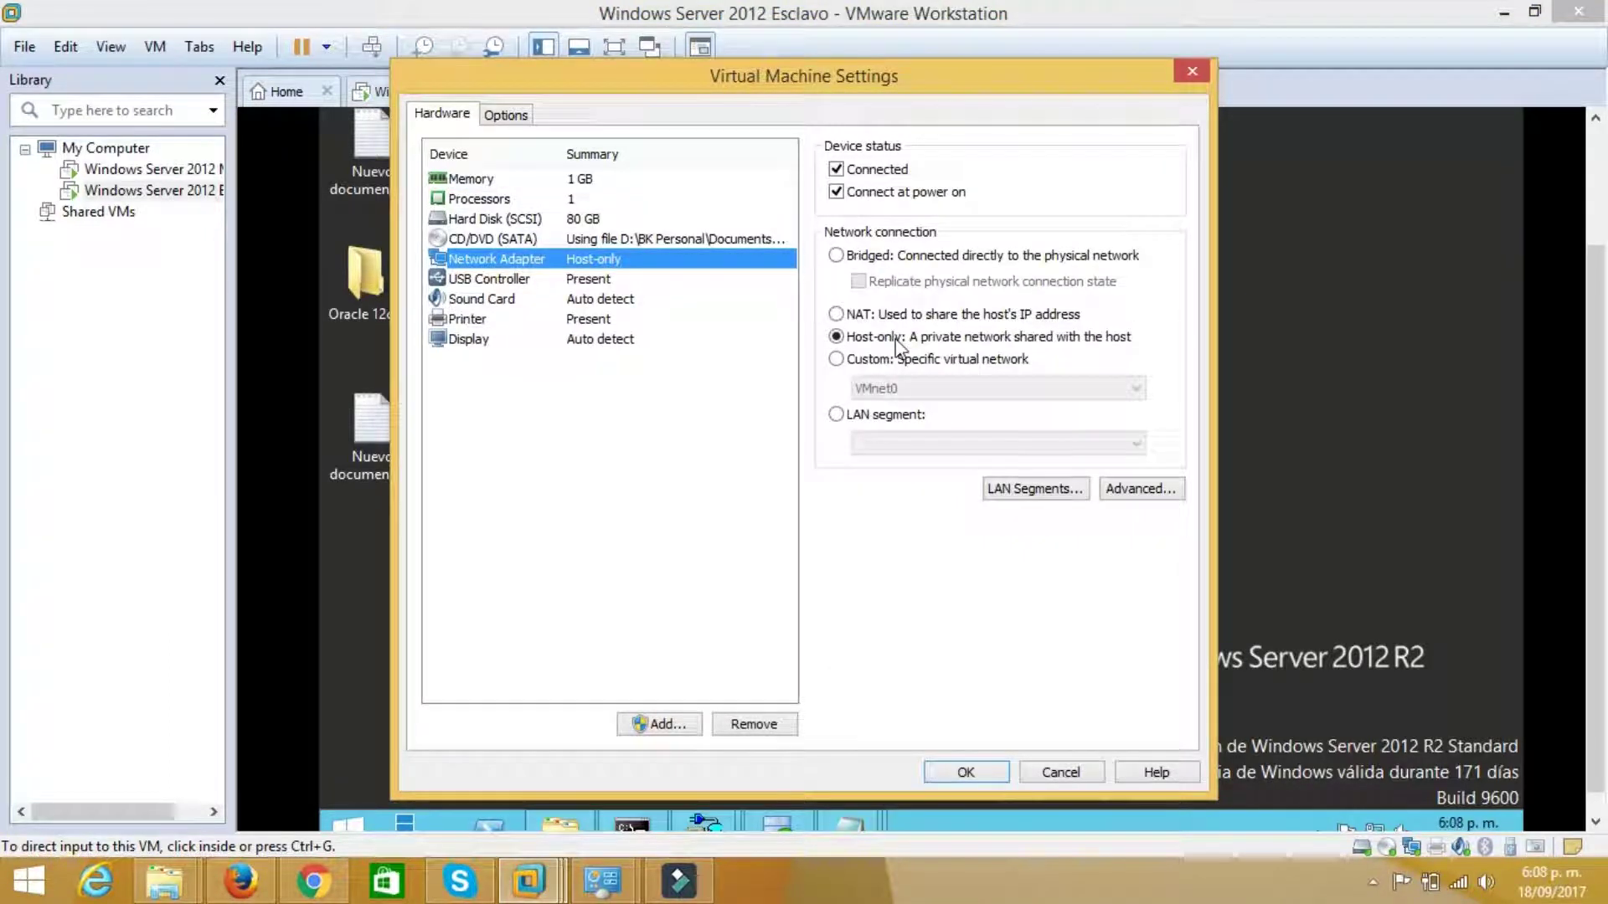
{"action": "left_click", "coordinate": [967, 771]}
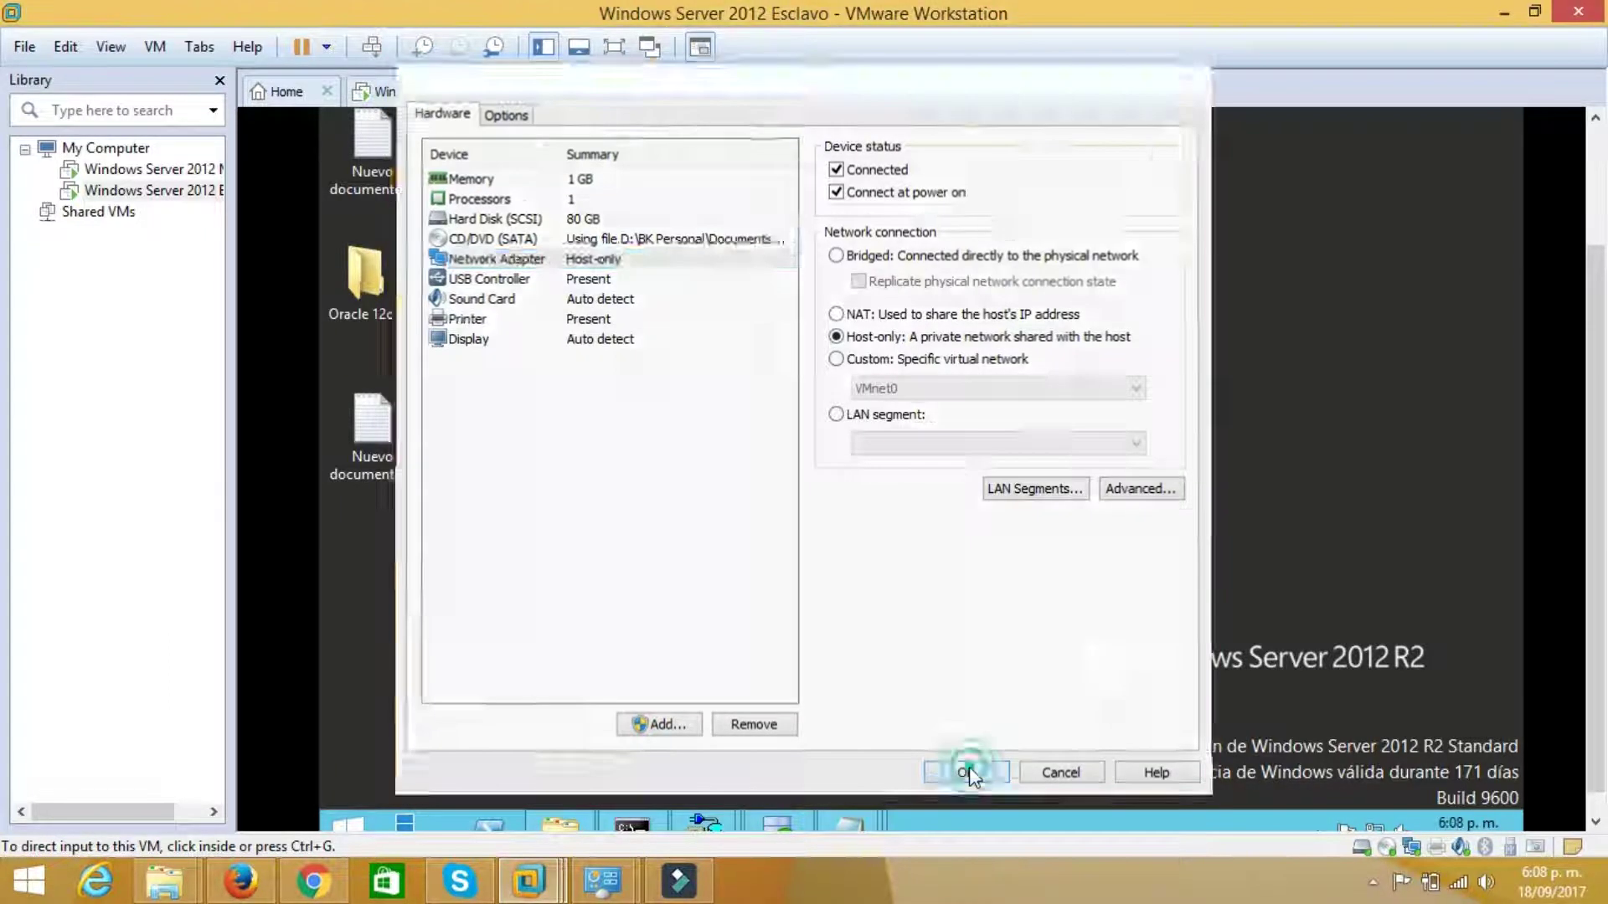
Close the command prompt window in the Esclavo guest
{"action": "scroll", "coordinate": [1597, 344], "scroll_direction": "up", "scroll_amount": 3}
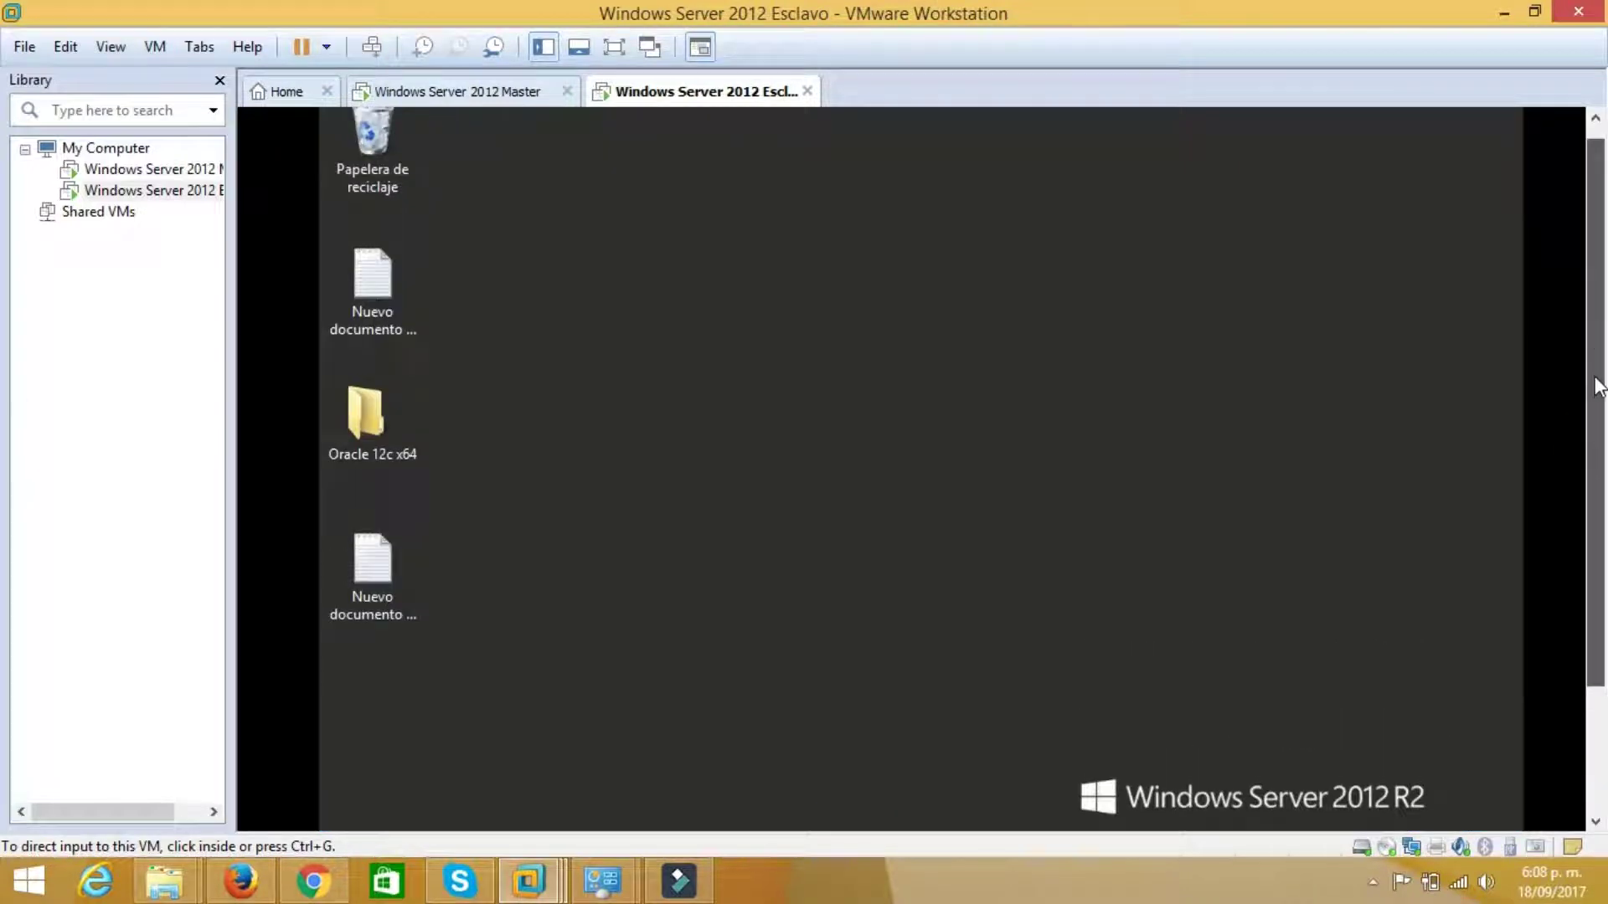
{"action": "scroll", "coordinate": [1598, 385], "scroll_direction": "down", "scroll_amount": 3}
{"action": "mouse_move", "coordinate": [651, 801]}
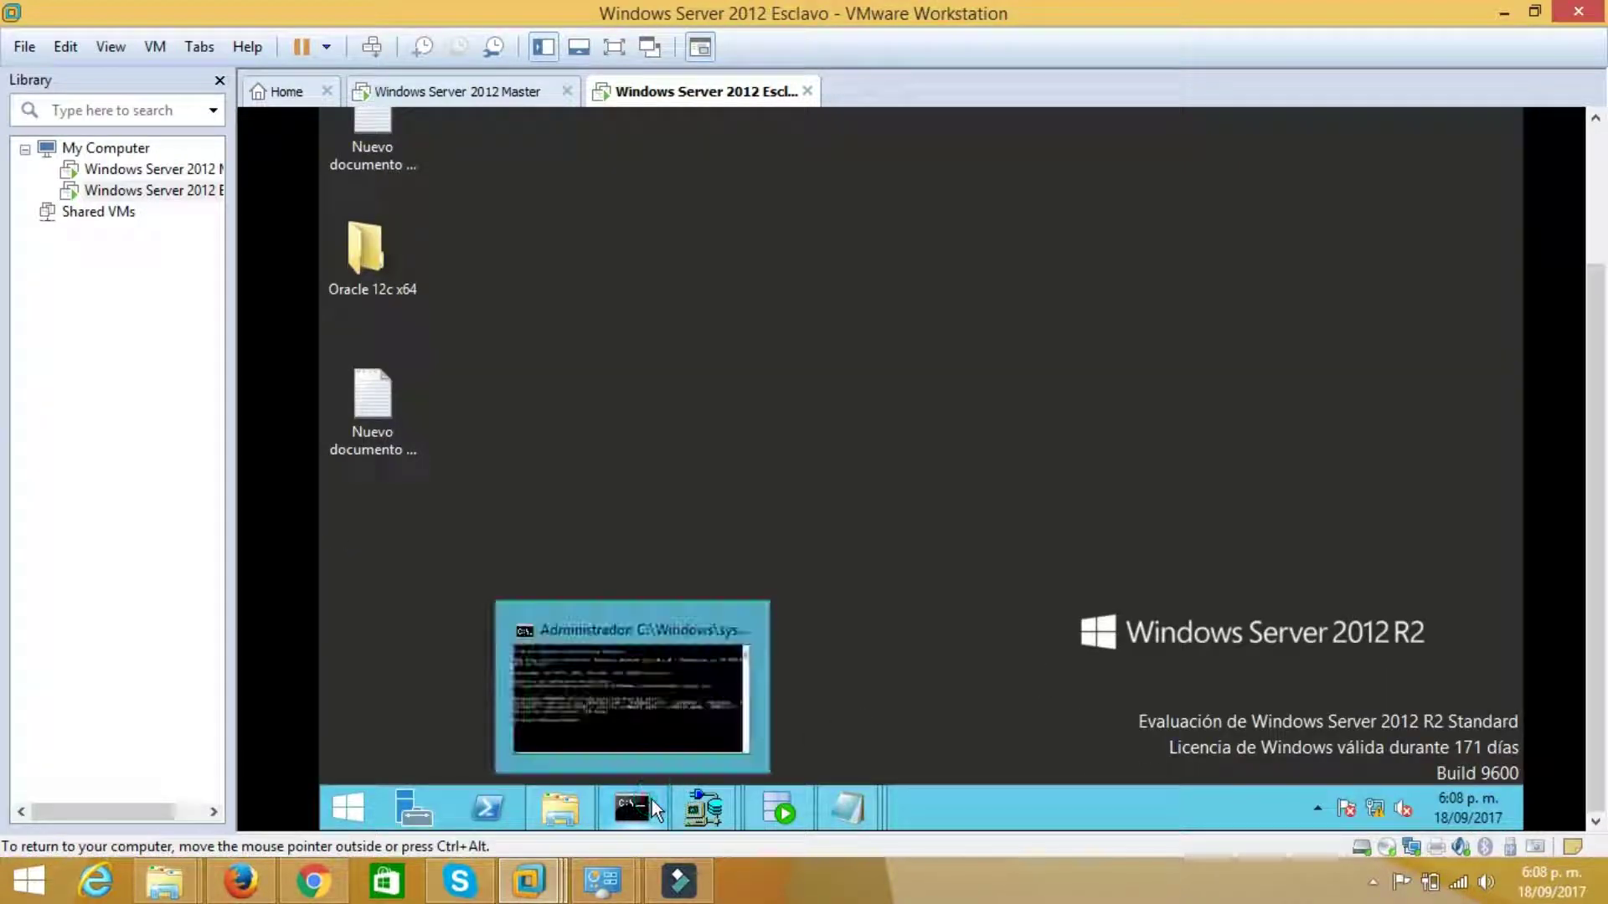
{"action": "left_click", "coordinate": [747, 632]}
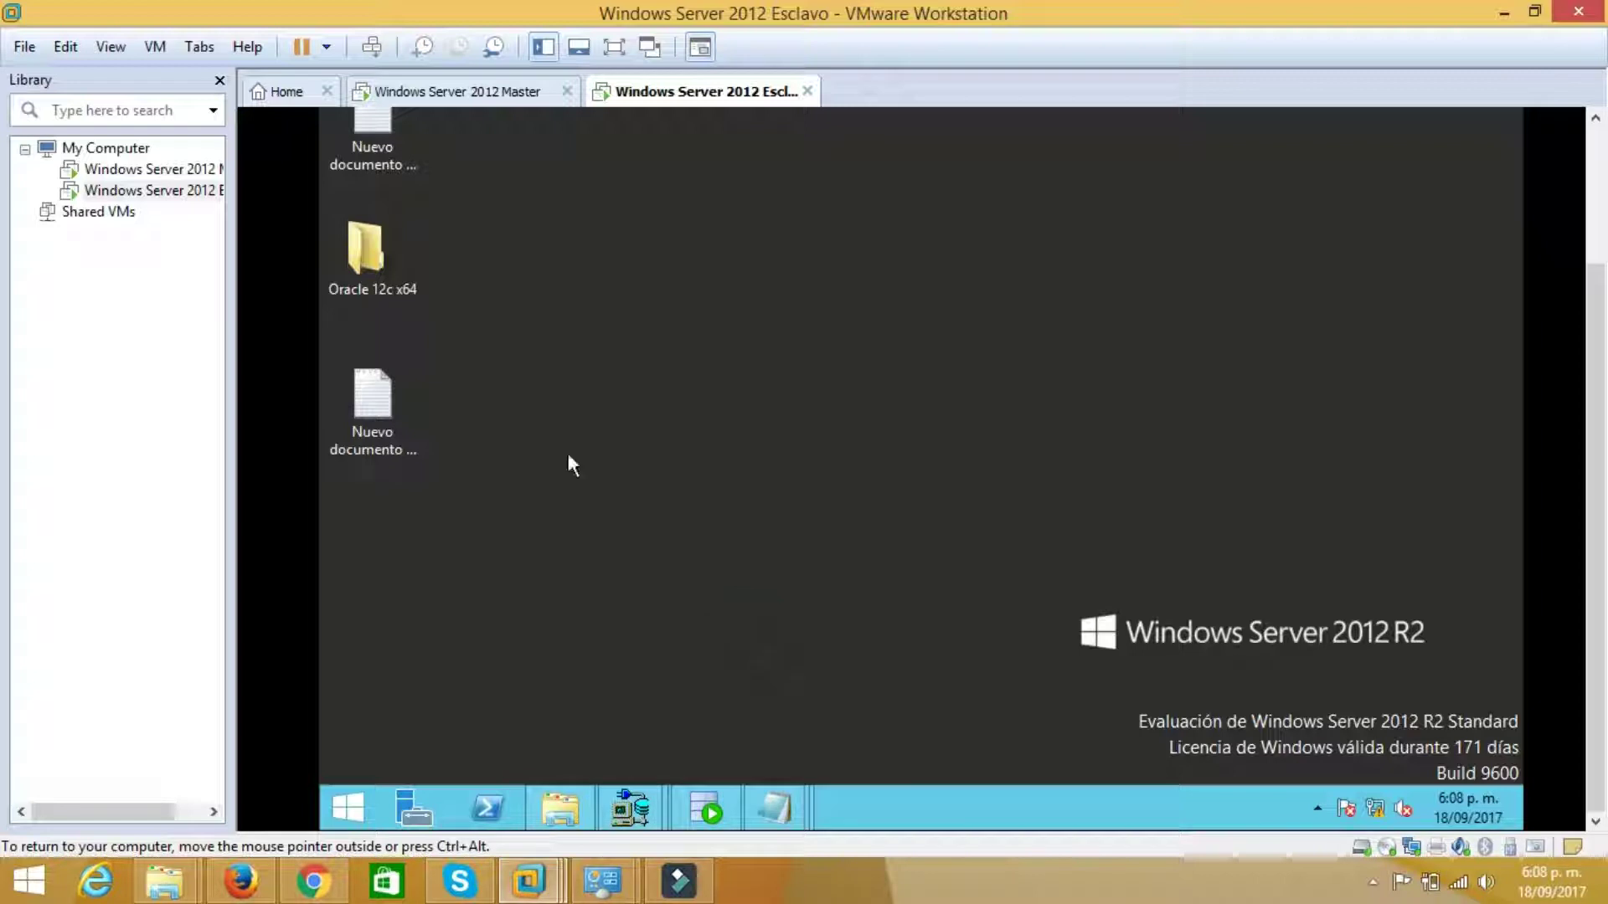
On the Master guest, open the network adapter list from Network and Sharing Center
{"action": "left_click", "coordinate": [488, 99]}
{"action": "left_click_drag", "start_coordinate": [1597, 360], "coordinate": [1598, 442]}
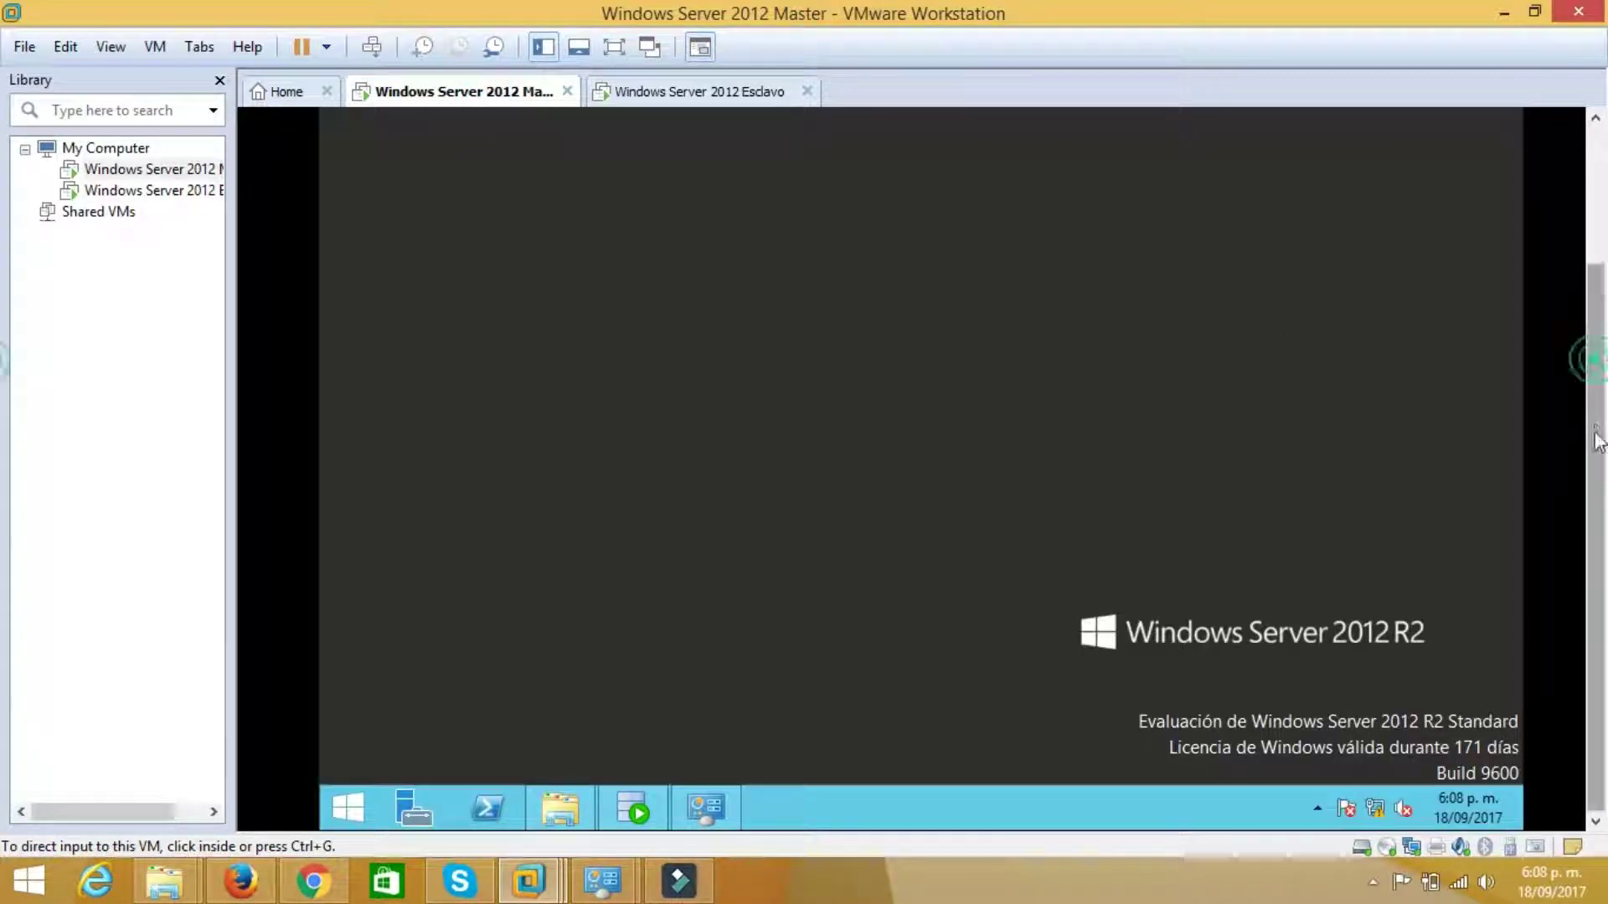
{"action": "right_click", "coordinate": [1376, 806]}
{"action": "left_click", "coordinate": [1377, 797]}
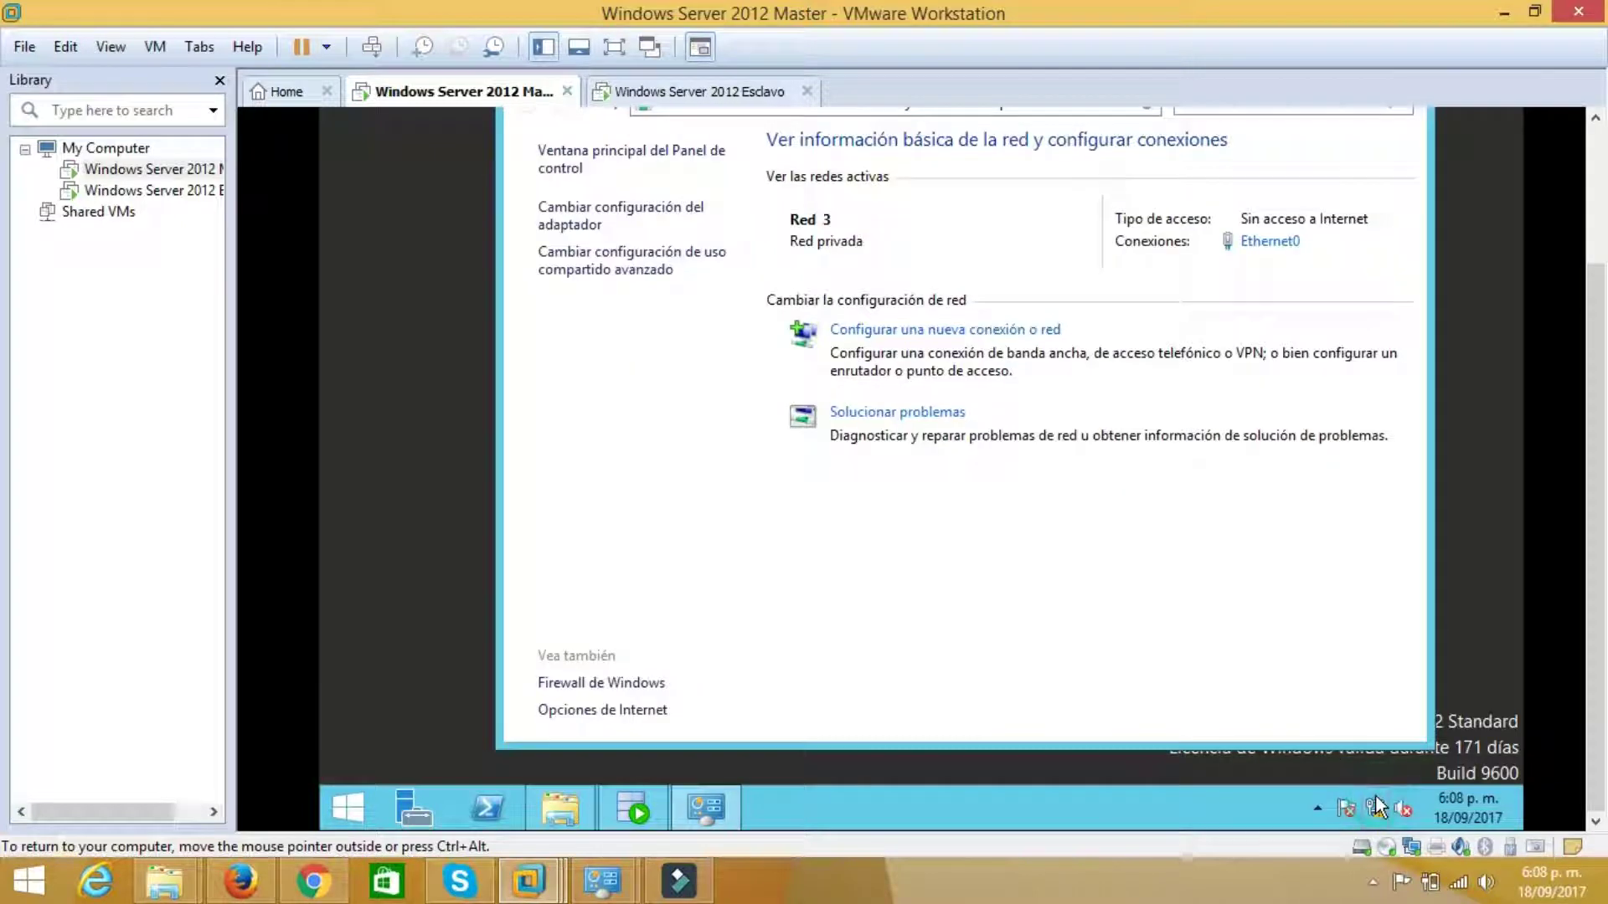
{"action": "left_click_drag", "start_coordinate": [1597, 558], "coordinate": [1600, 450]}
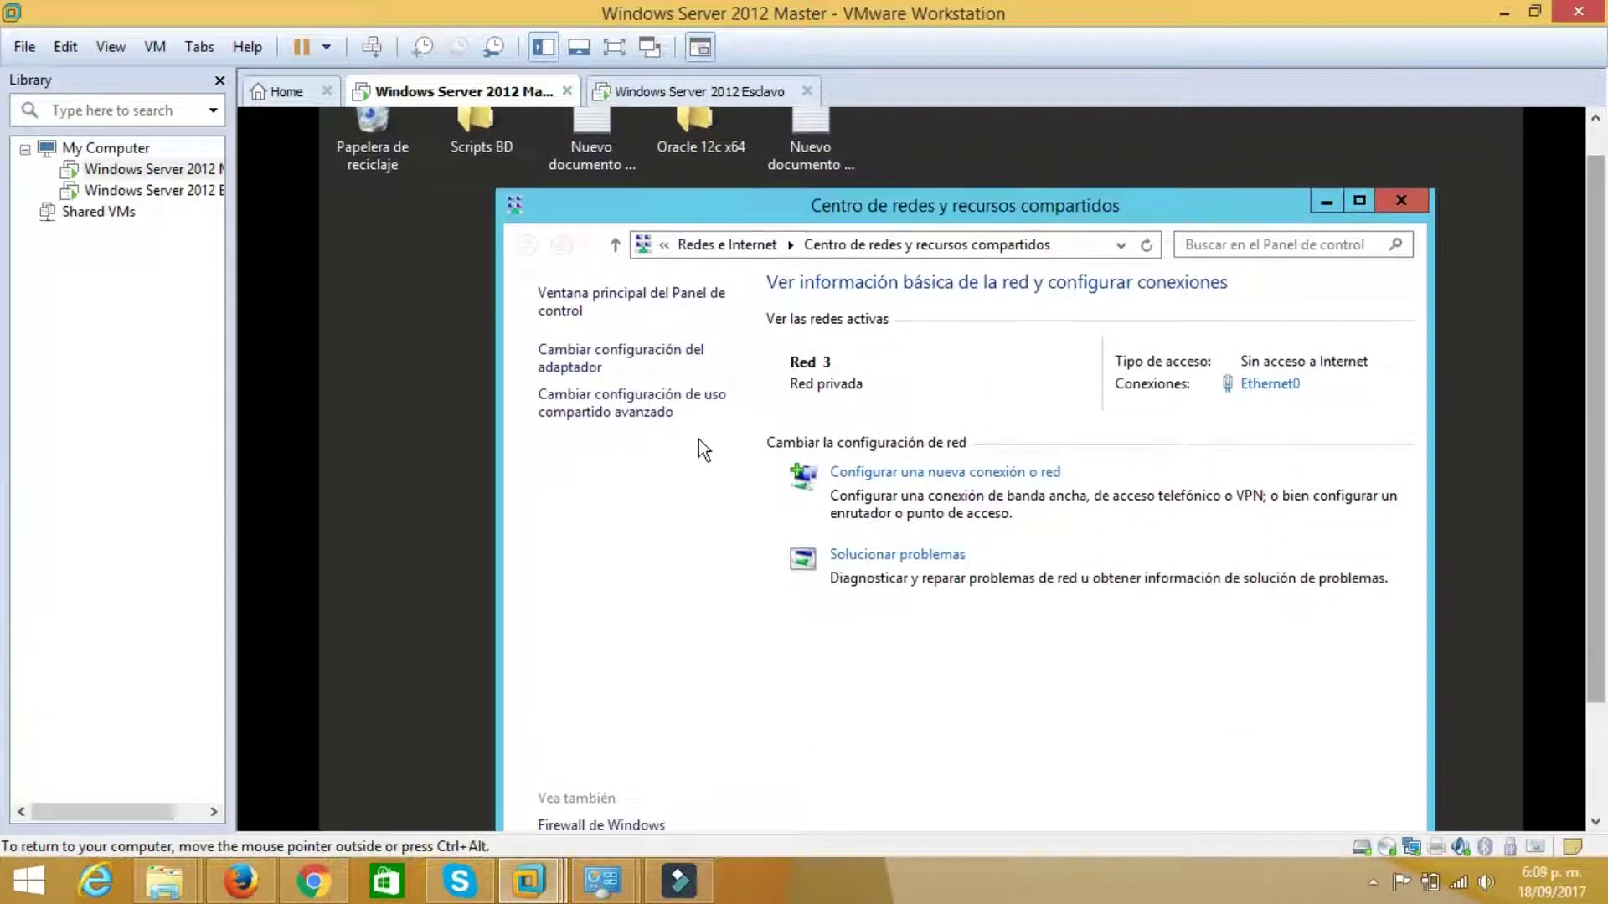
{"action": "left_click", "coordinate": [656, 356]}
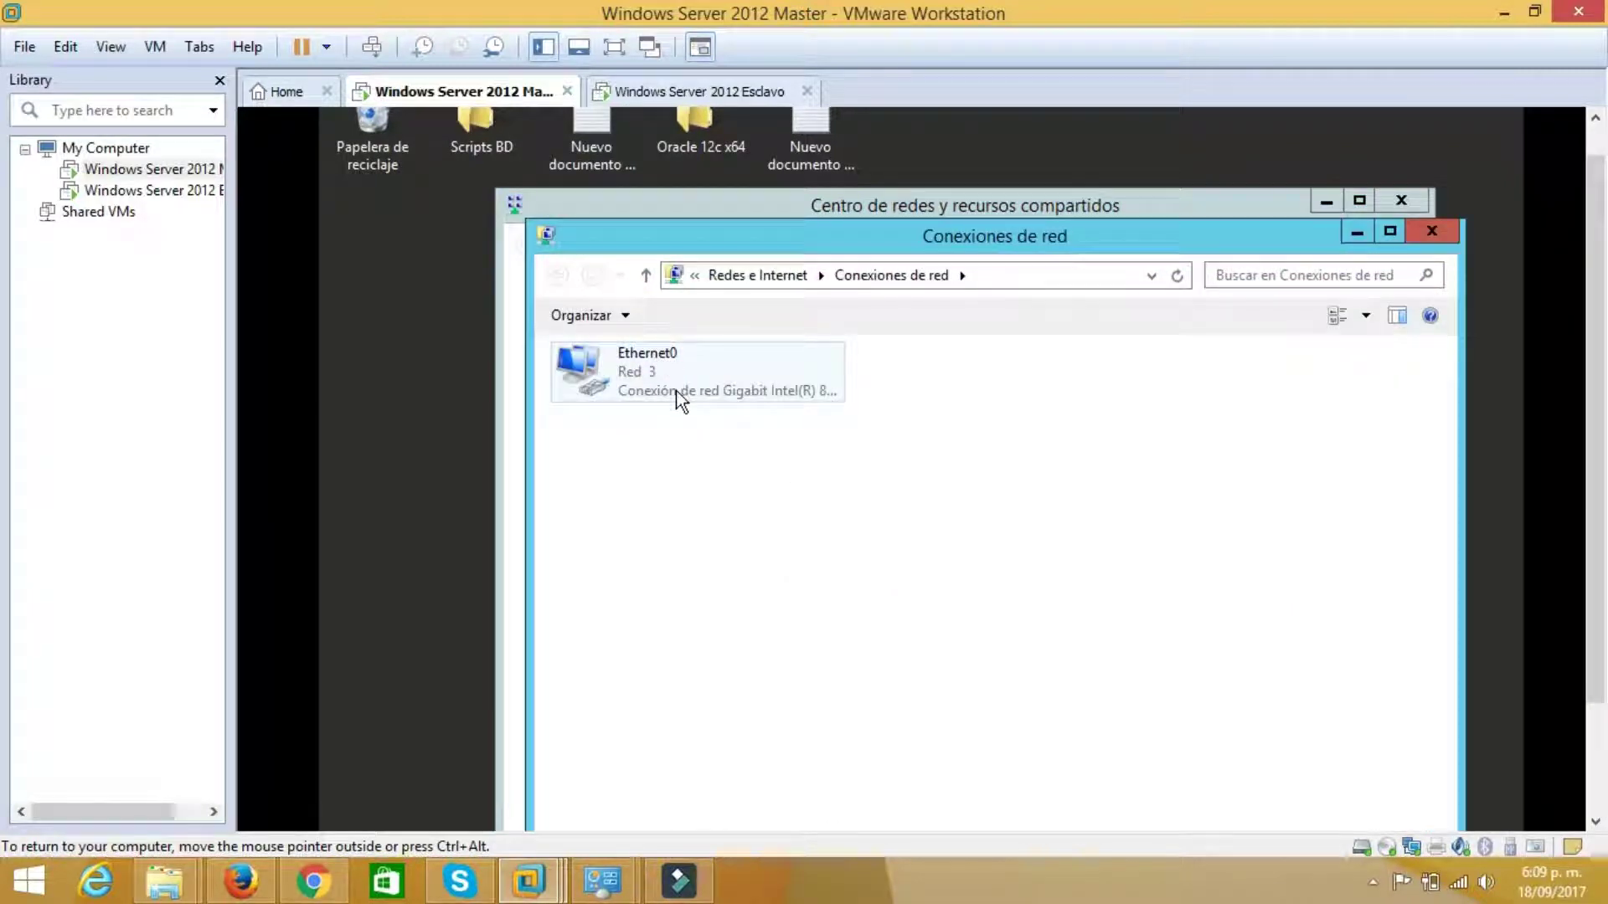
Give Ethernet0 static IPv4 192.168.48.3, mask 255.255.255.0, gateway 192.168.48.2
{"action": "right_click", "coordinate": [666, 370]}
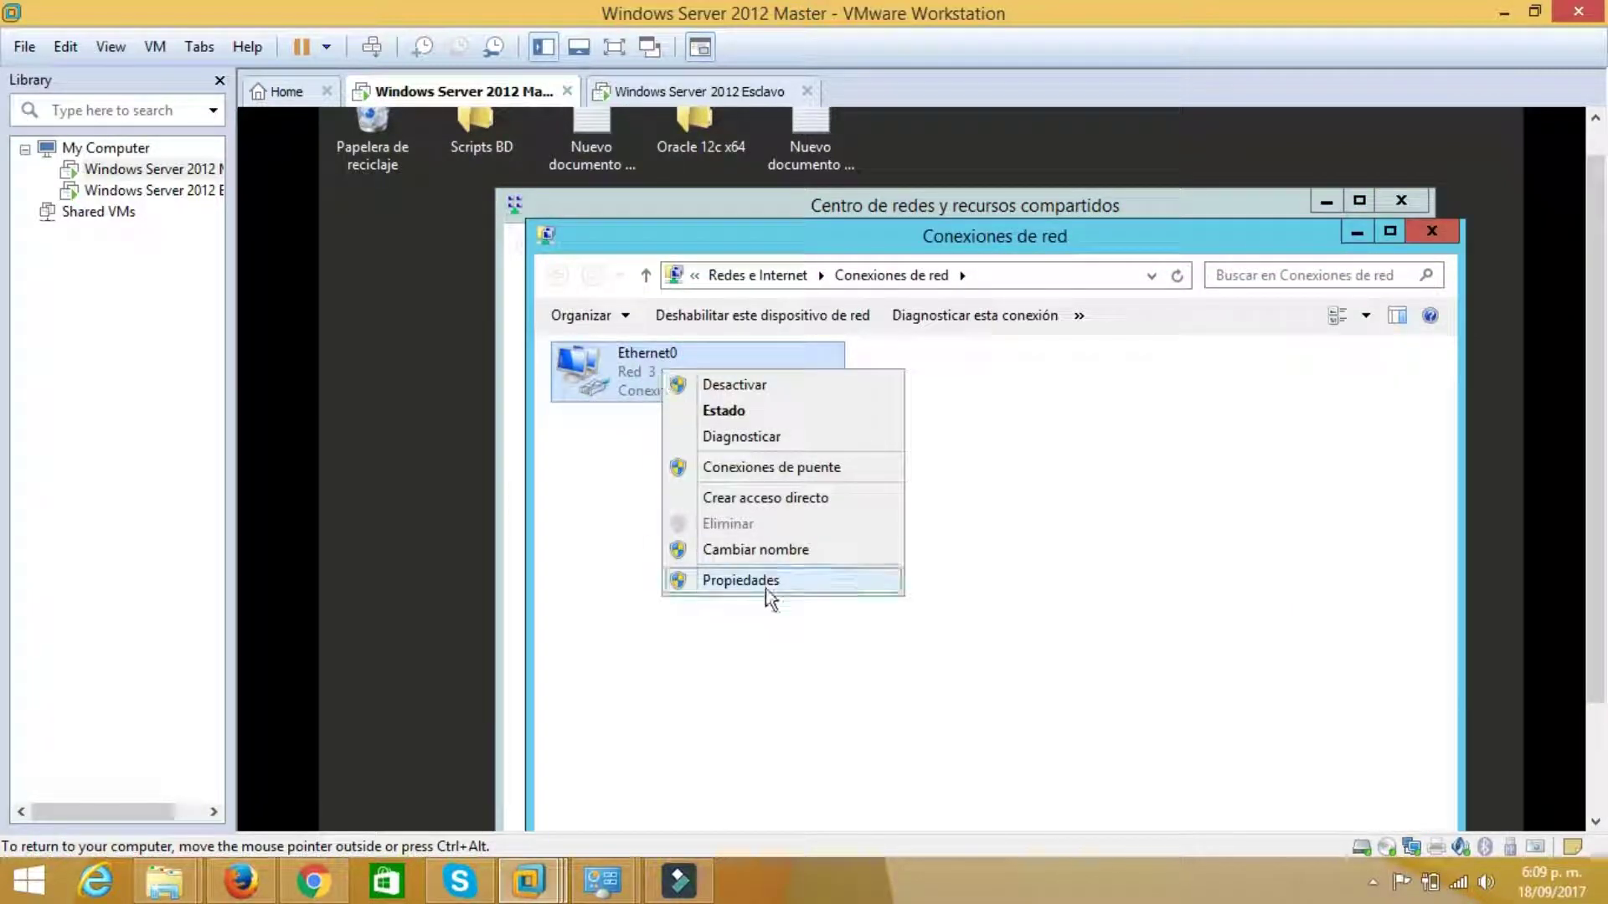
{"action": "left_click", "coordinate": [767, 588]}
{"action": "left_click_drag", "start_coordinate": [814, 345], "coordinate": [810, 265]}
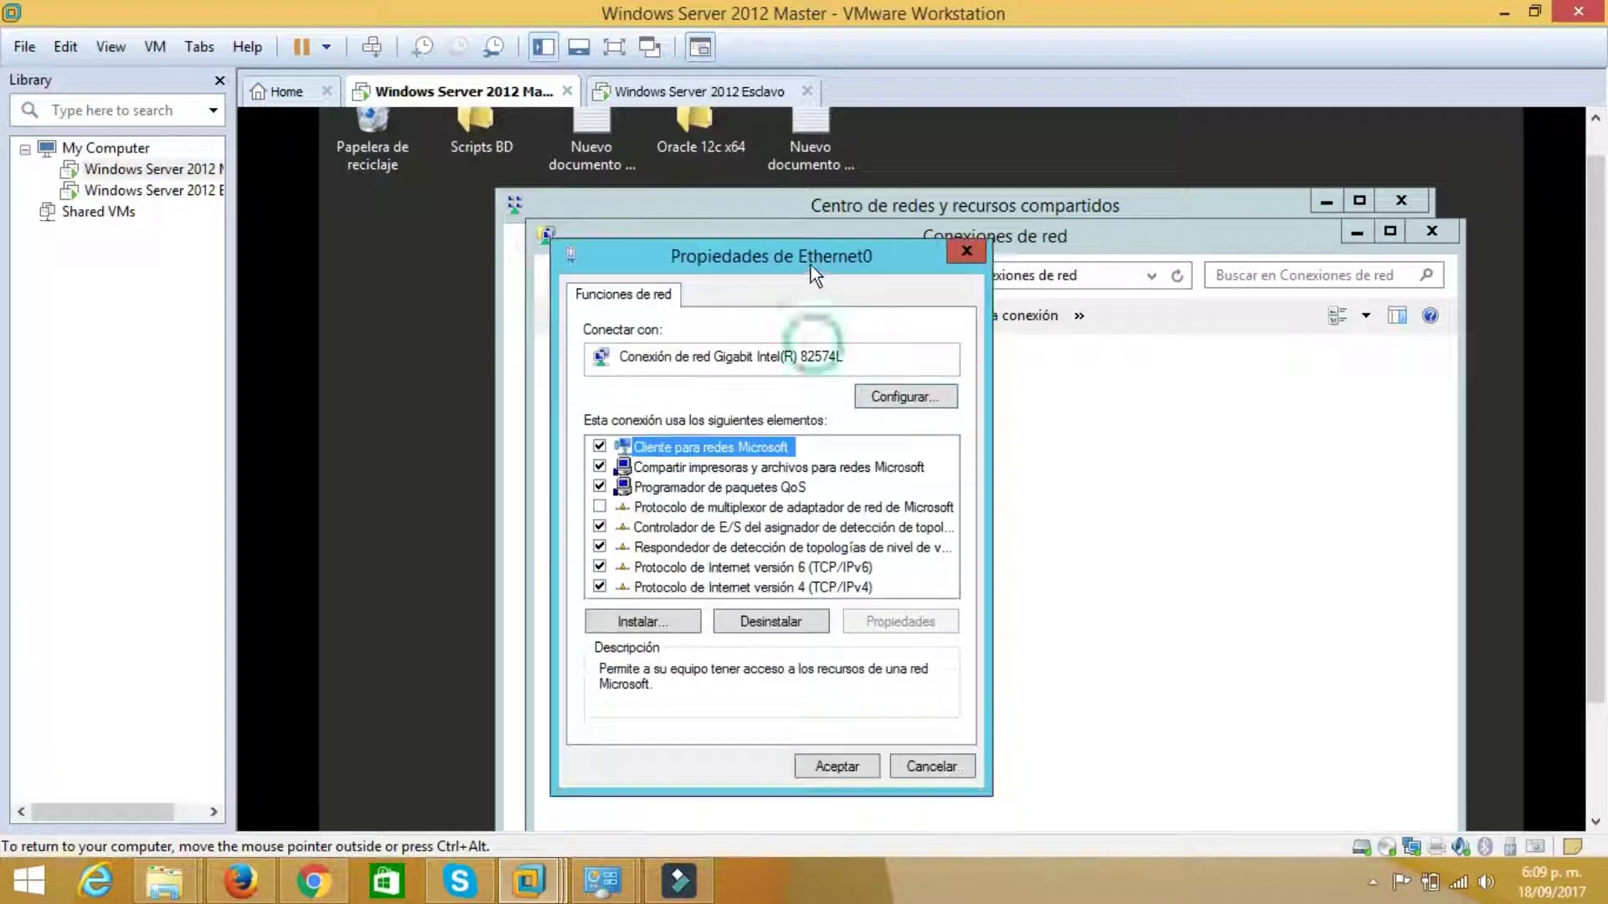
{"action": "double_click", "coordinate": [838, 587]}
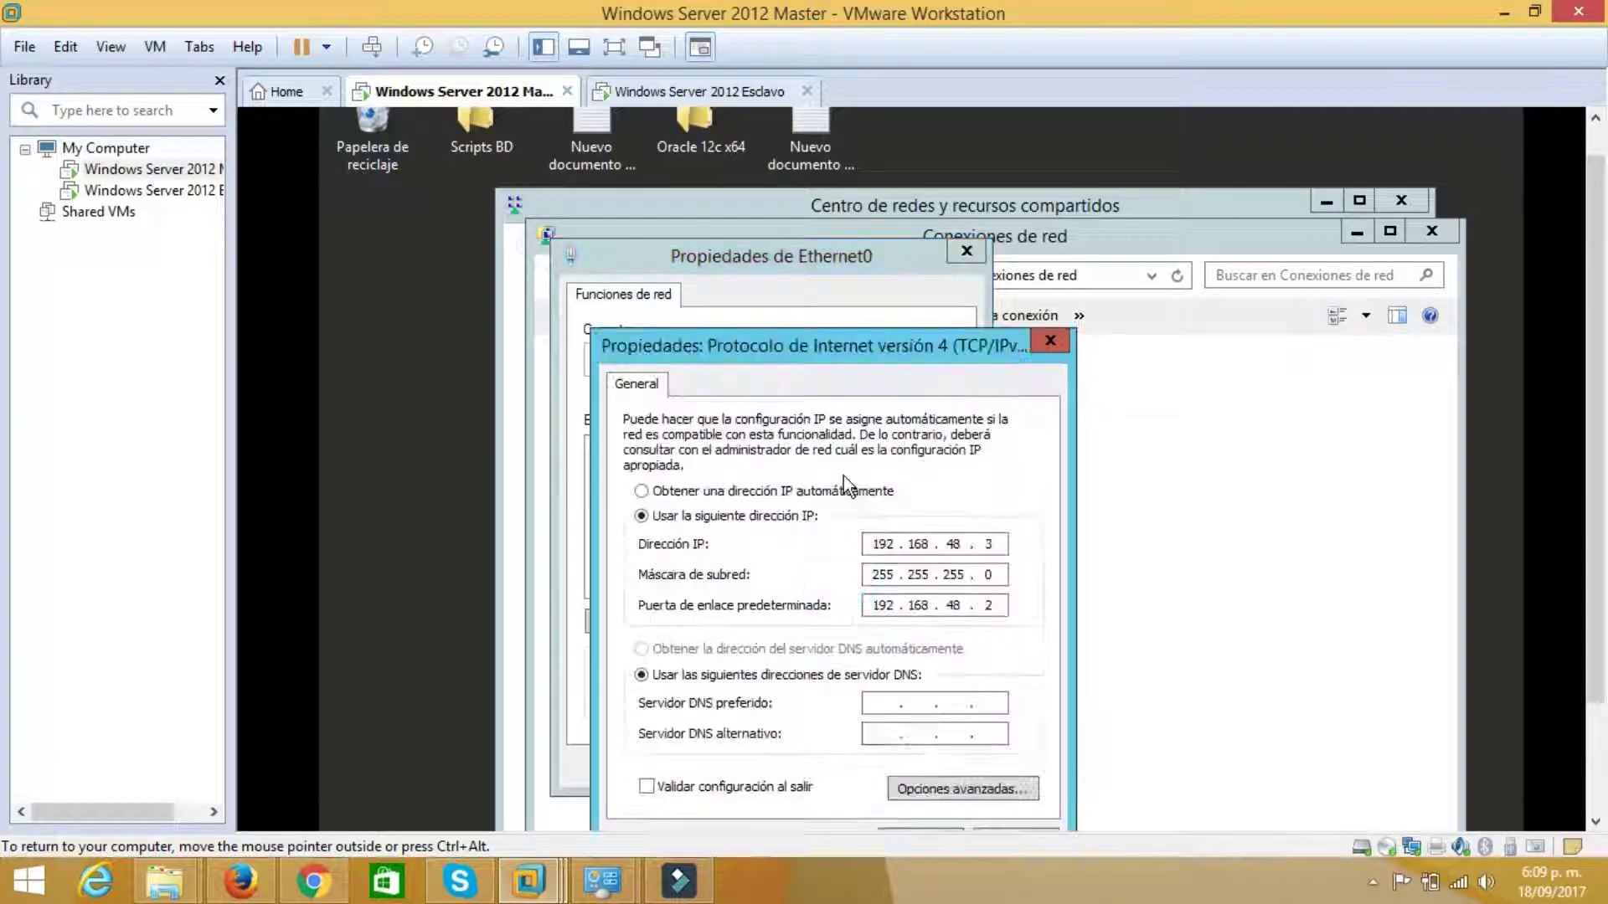
{"action": "left_click_drag", "start_coordinate": [850, 352], "coordinate": [836, 225]}
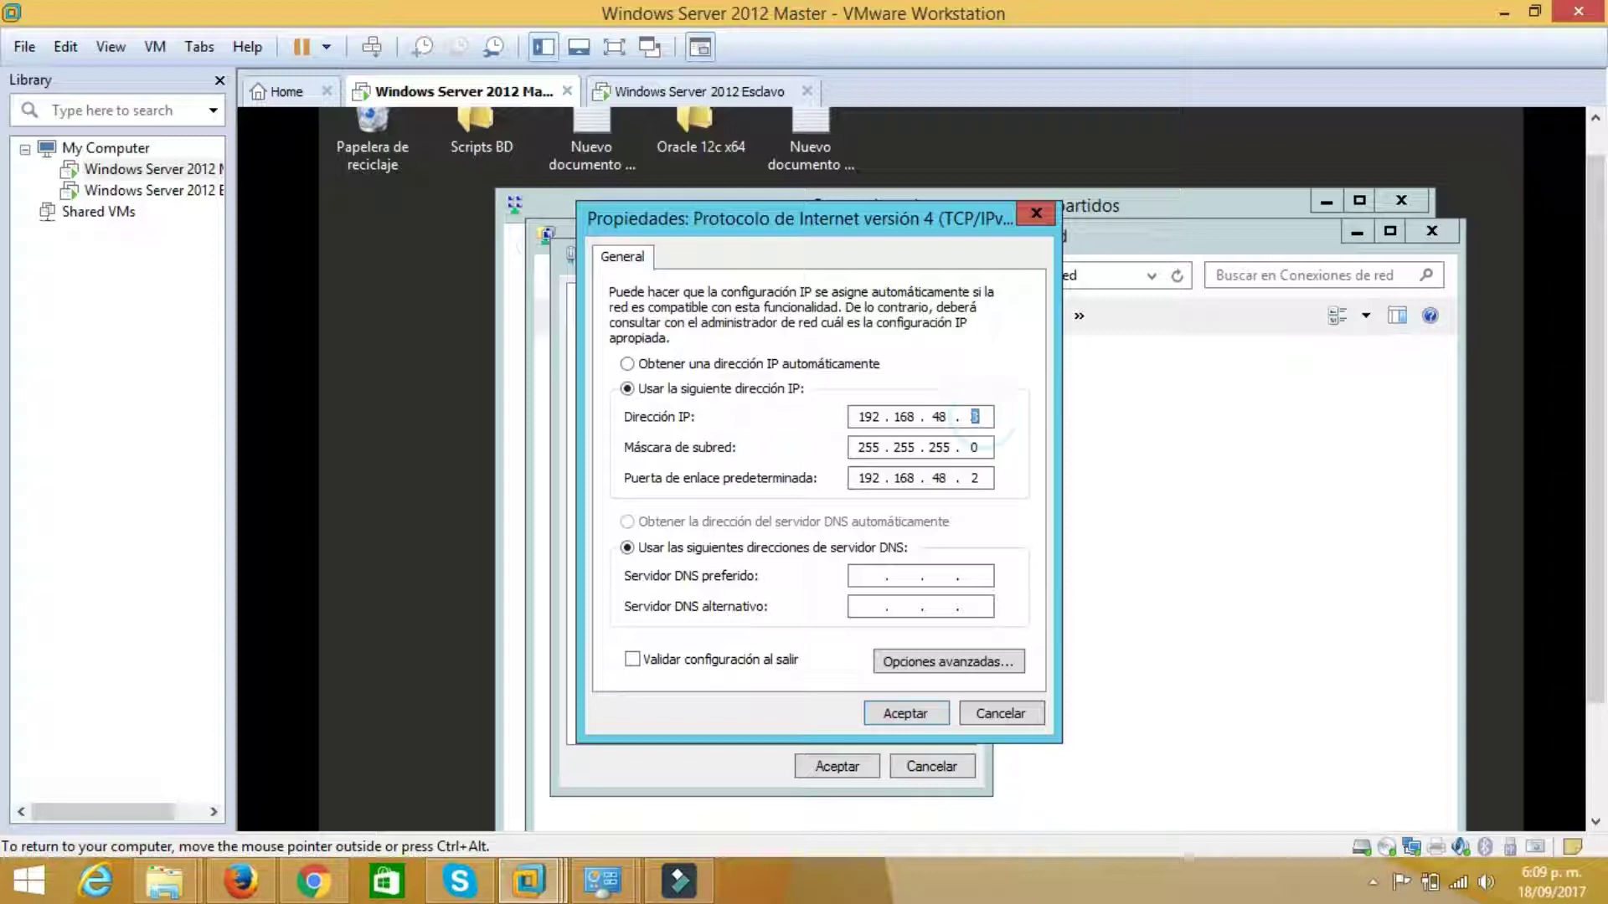
{"action": "left_click", "coordinate": [891, 714]}
{"action": "left_click", "coordinate": [846, 781]}
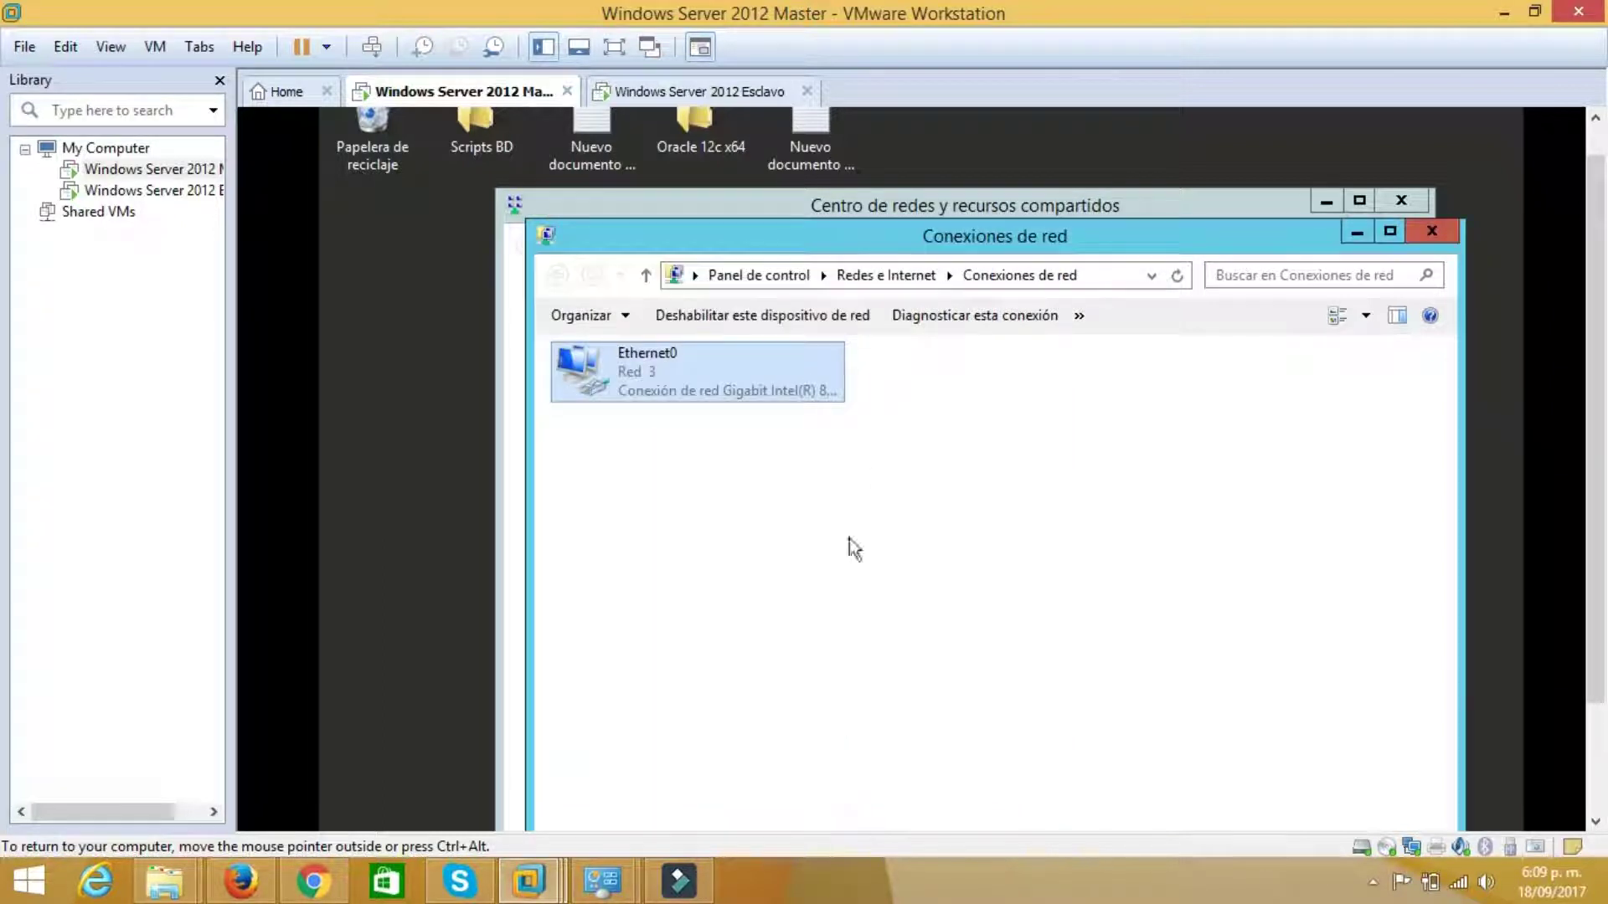
On the Esclavo guest, open the network adapter list from Network and Sharing Center
{"action": "left_click", "coordinate": [731, 92]}
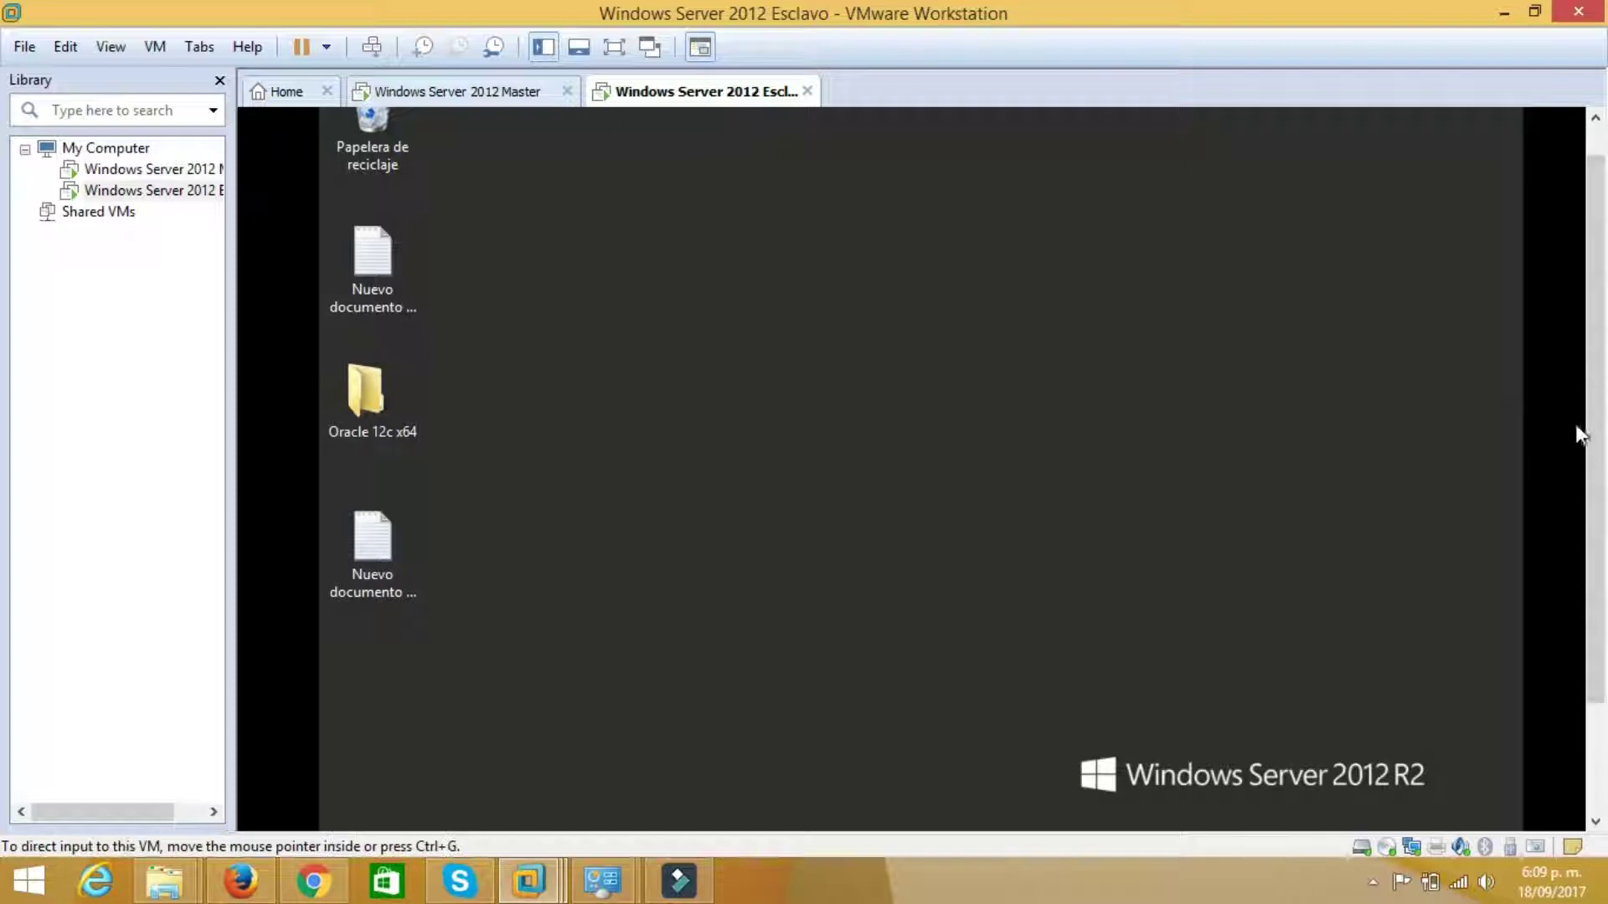
{"action": "left_click_drag", "start_coordinate": [1591, 424], "coordinate": [1591, 563]}
{"action": "right_click", "coordinate": [1375, 811]}
{"action": "key", "text": "Escape"}
{"action": "left_click_drag", "start_coordinate": [1599, 600], "coordinate": [1529, 435]}
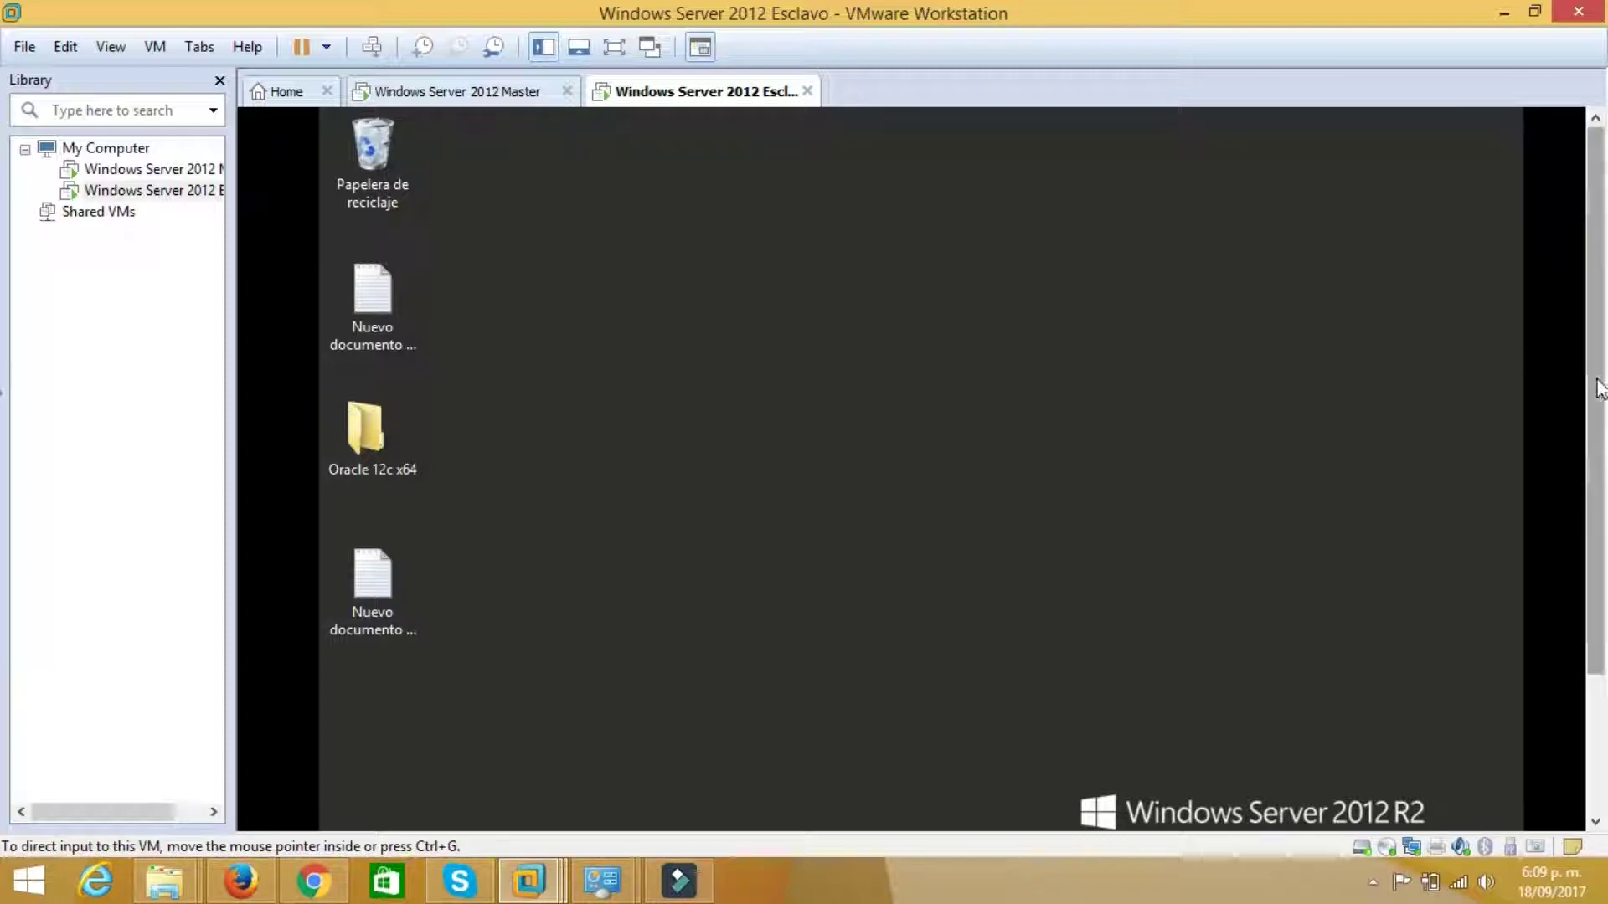
{"action": "left_click_drag", "start_coordinate": [1595, 520], "coordinate": [1418, 732]}
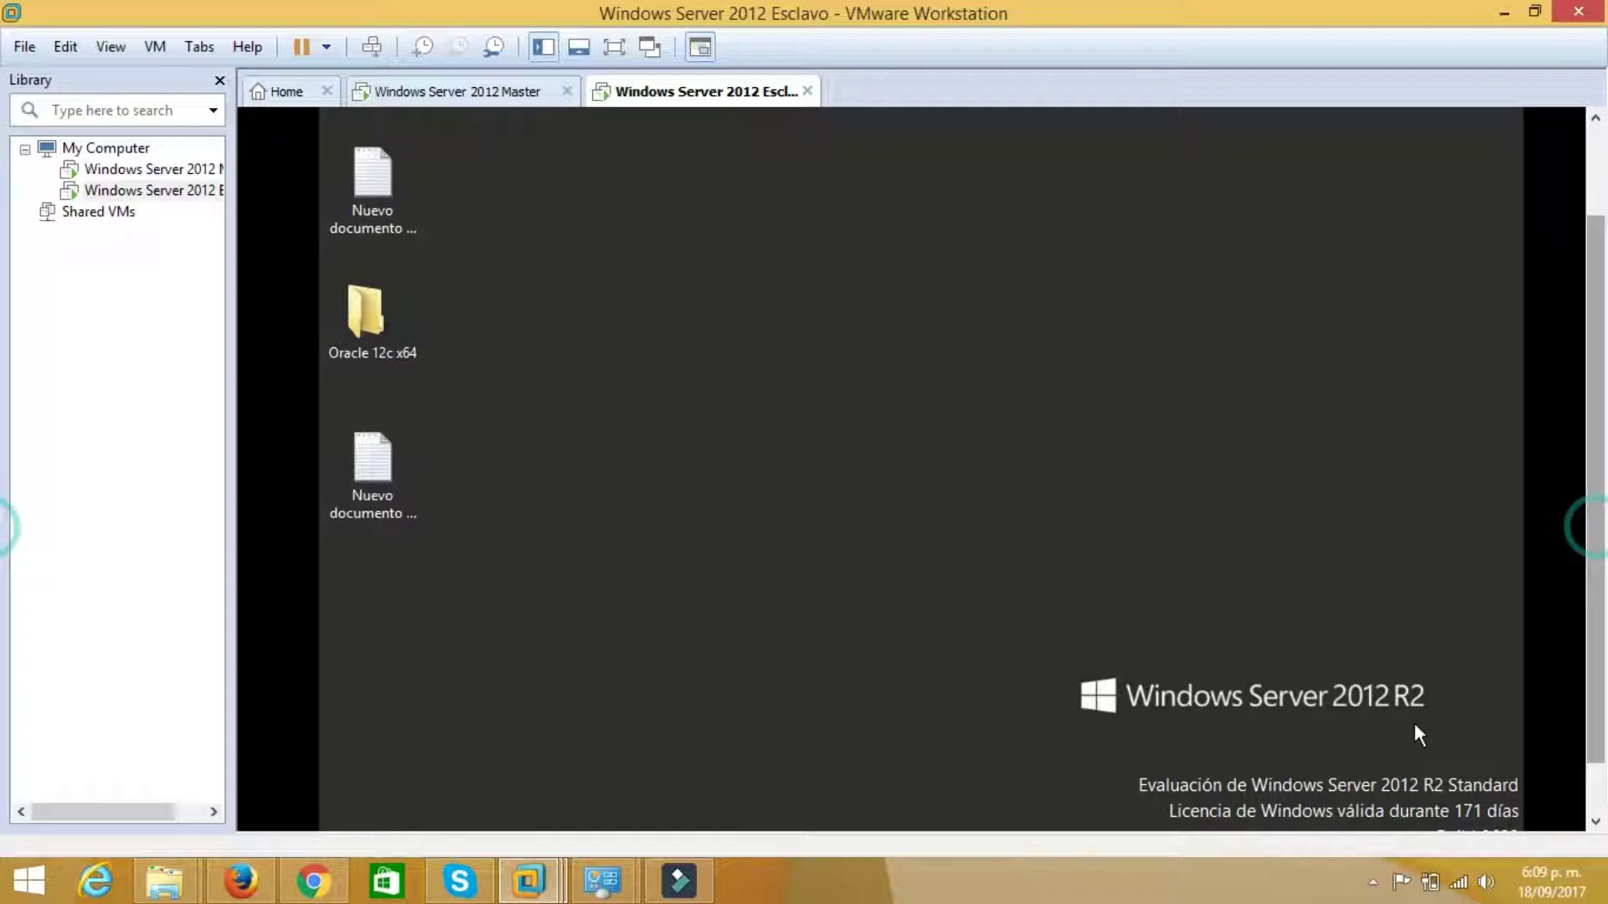
{"action": "left_click_drag", "start_coordinate": [1596, 502], "coordinate": [1595, 570]}
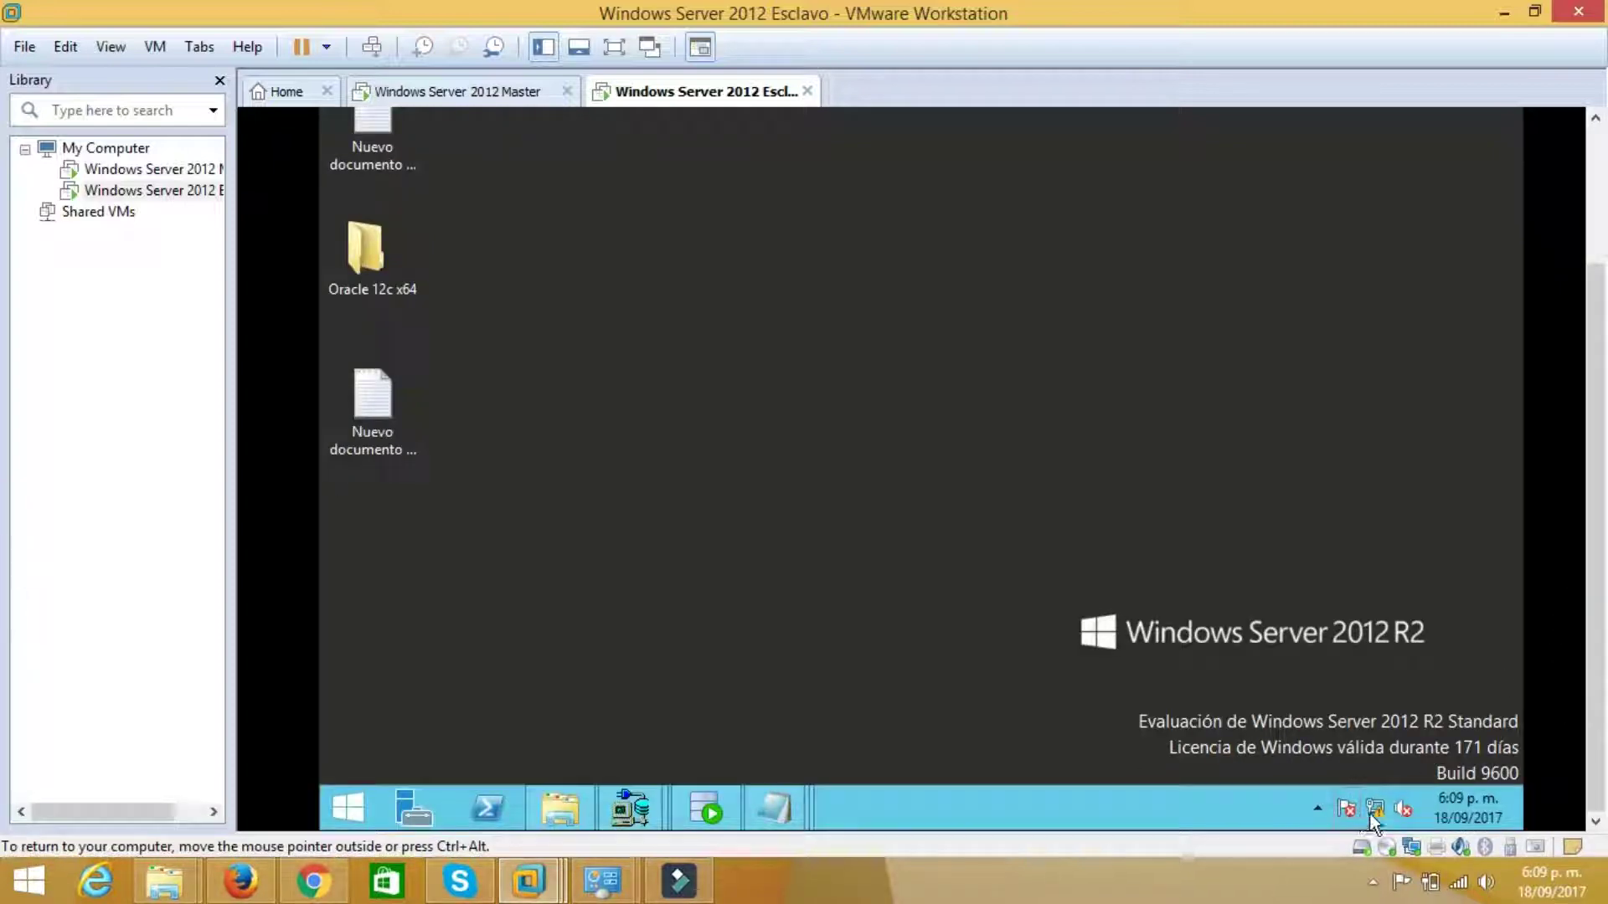
{"action": "right_click", "coordinate": [1378, 812]}
{"action": "left_click", "coordinate": [1377, 791]}
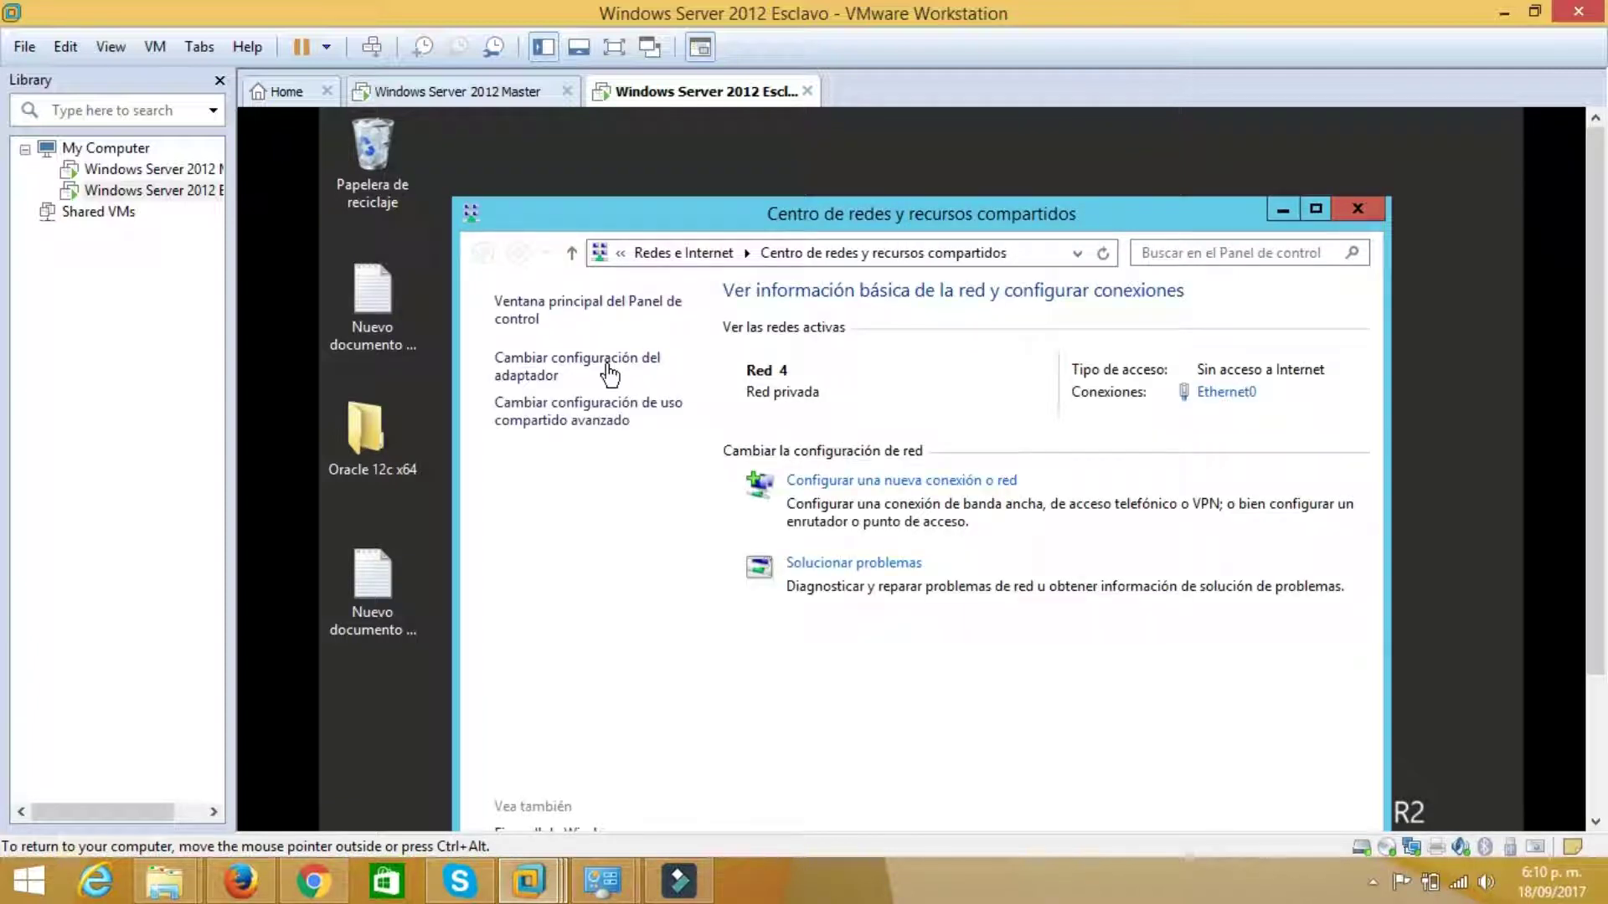
{"action": "left_click", "coordinate": [609, 375]}
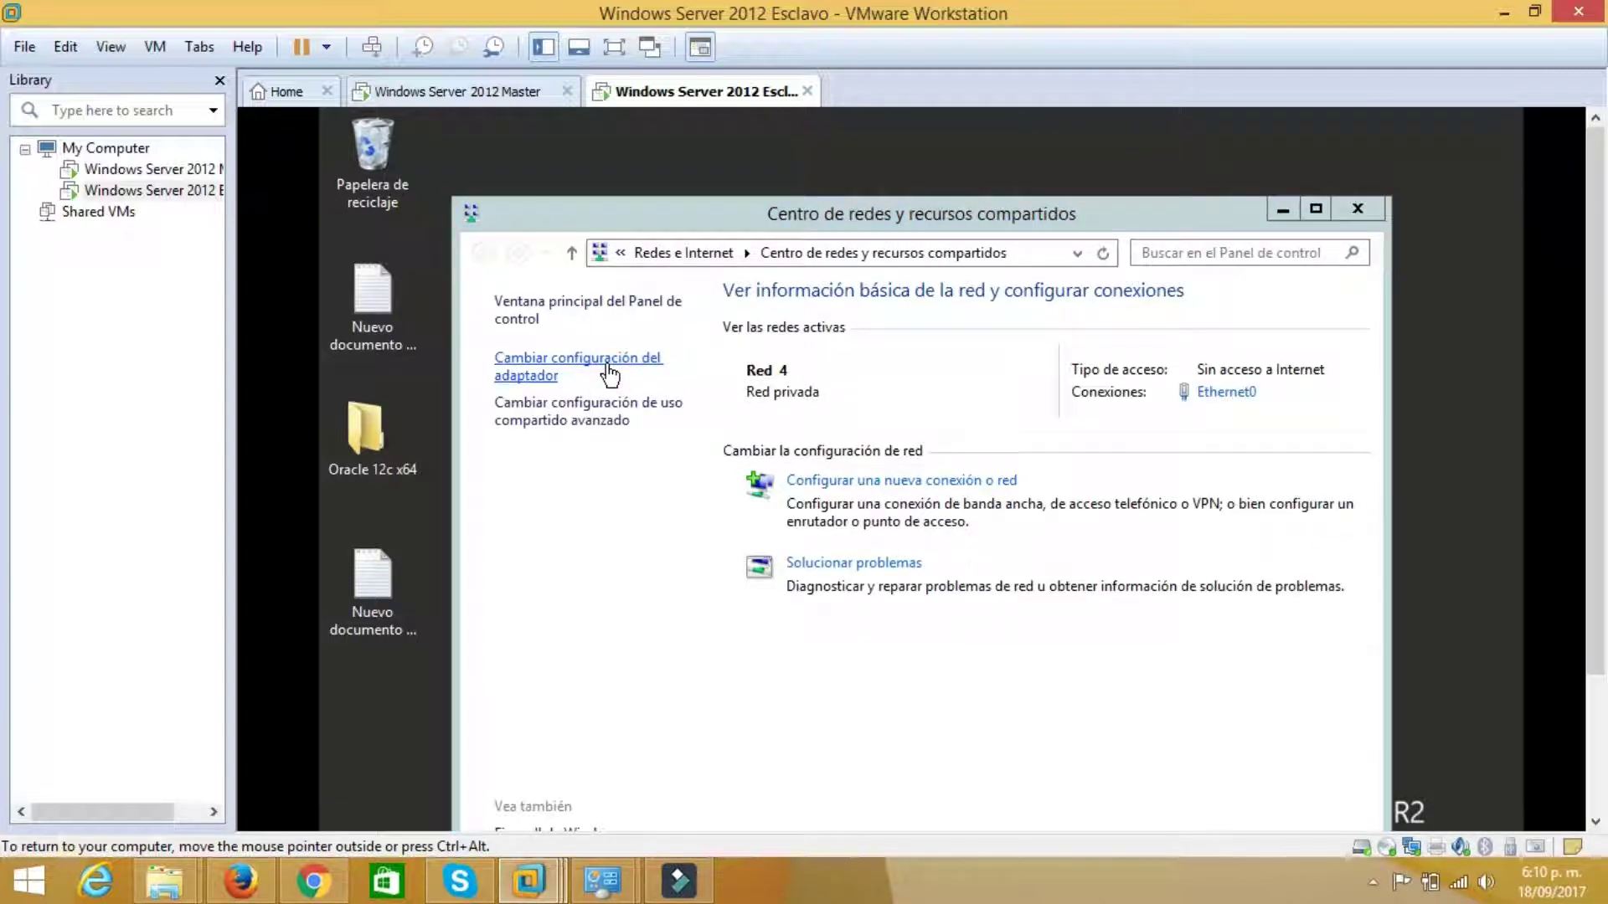
Confirm Ethernet0's static IPv4 192.168.48.4 with gateway 192.168.48.2, then minimize the network windows
{"action": "left_click", "coordinate": [601, 382]}
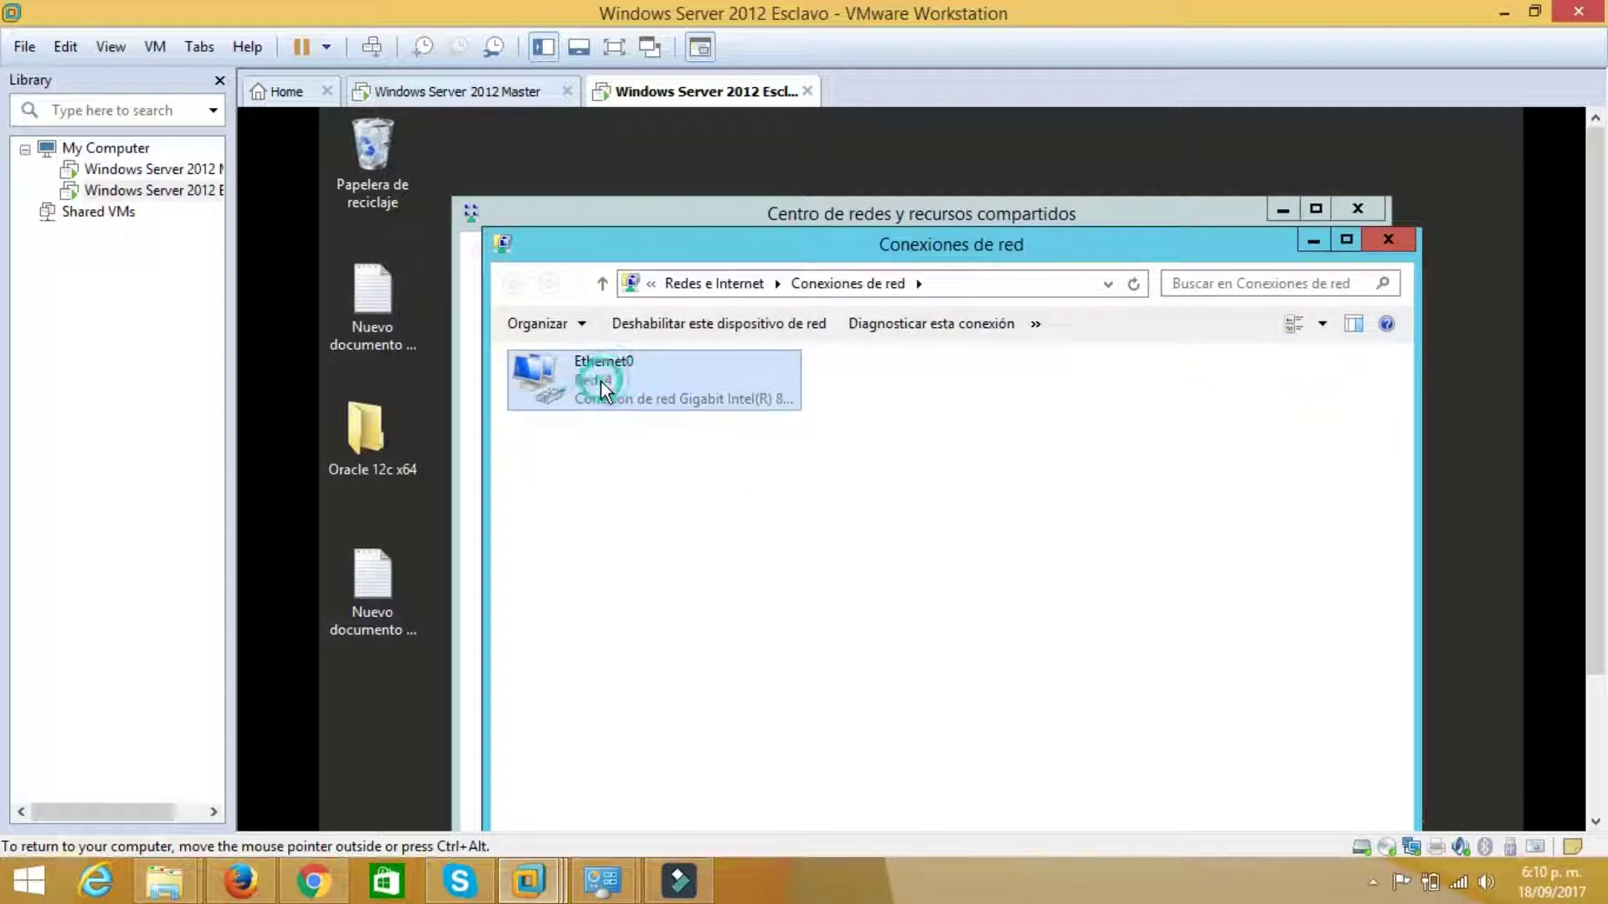
{"action": "right_click", "coordinate": [600, 380]}
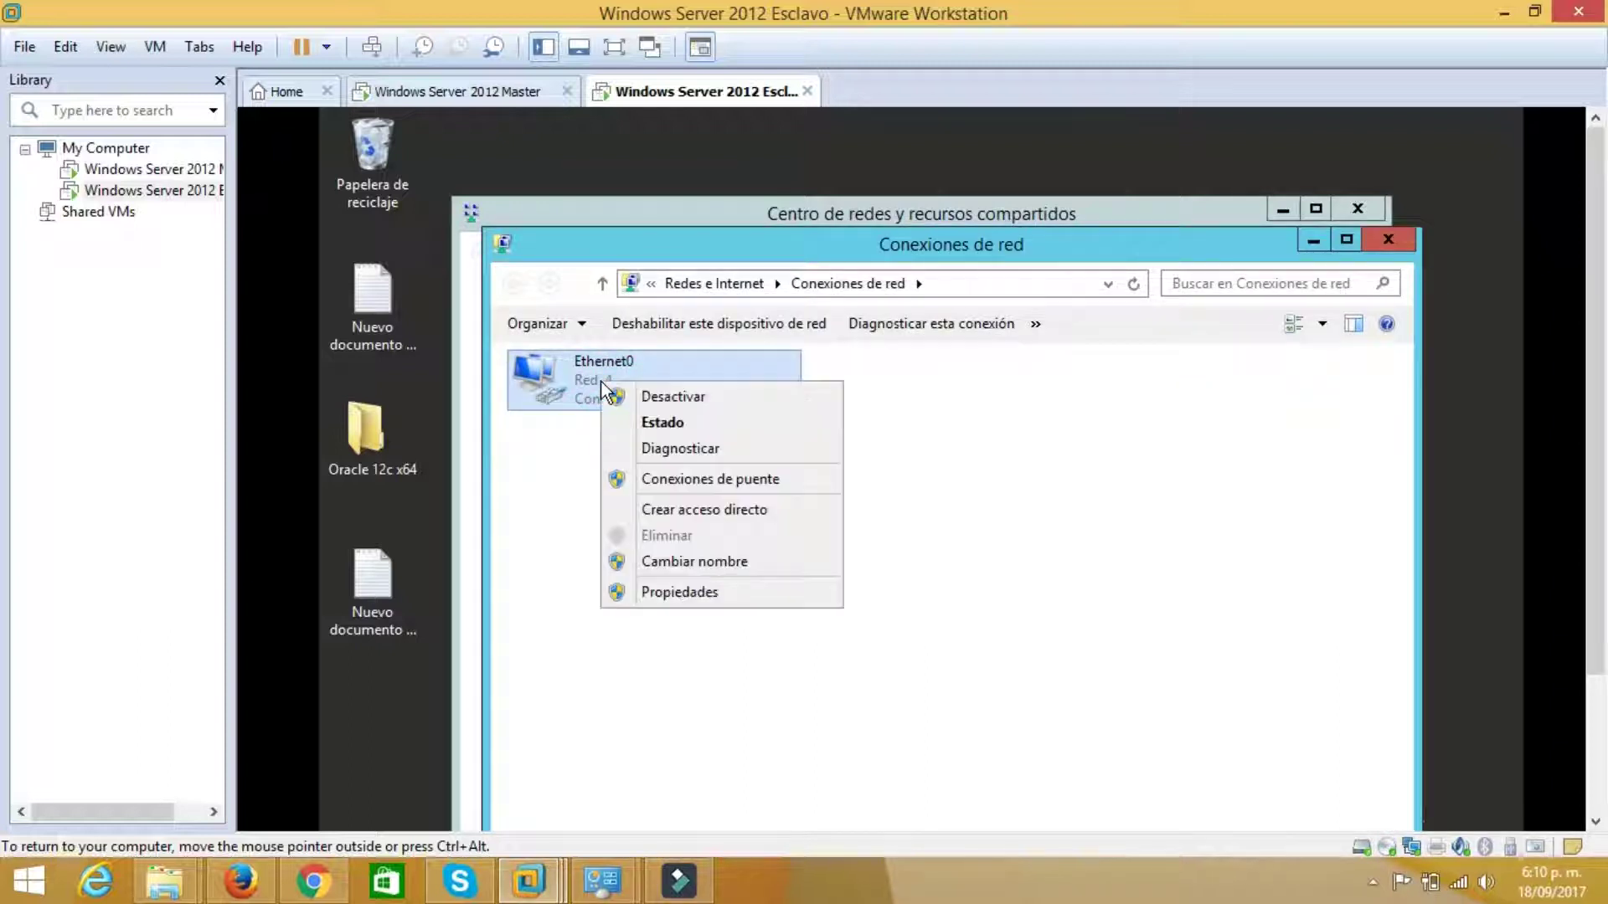
{"action": "left_click", "coordinate": [685, 590]}
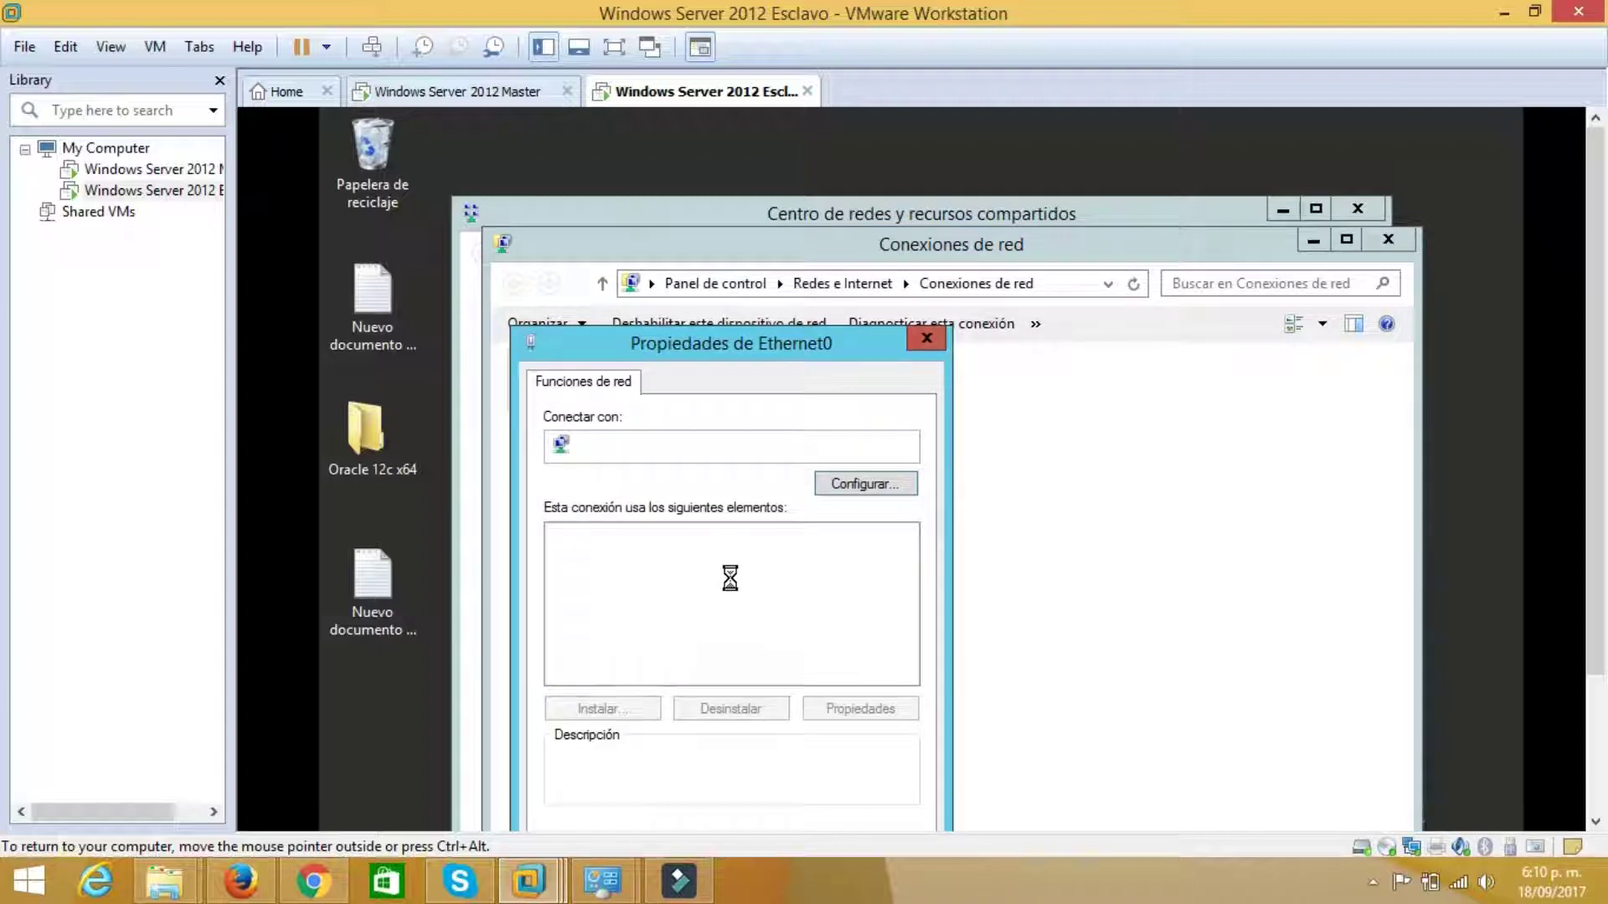
{"action": "double_click", "coordinate": [745, 673]}
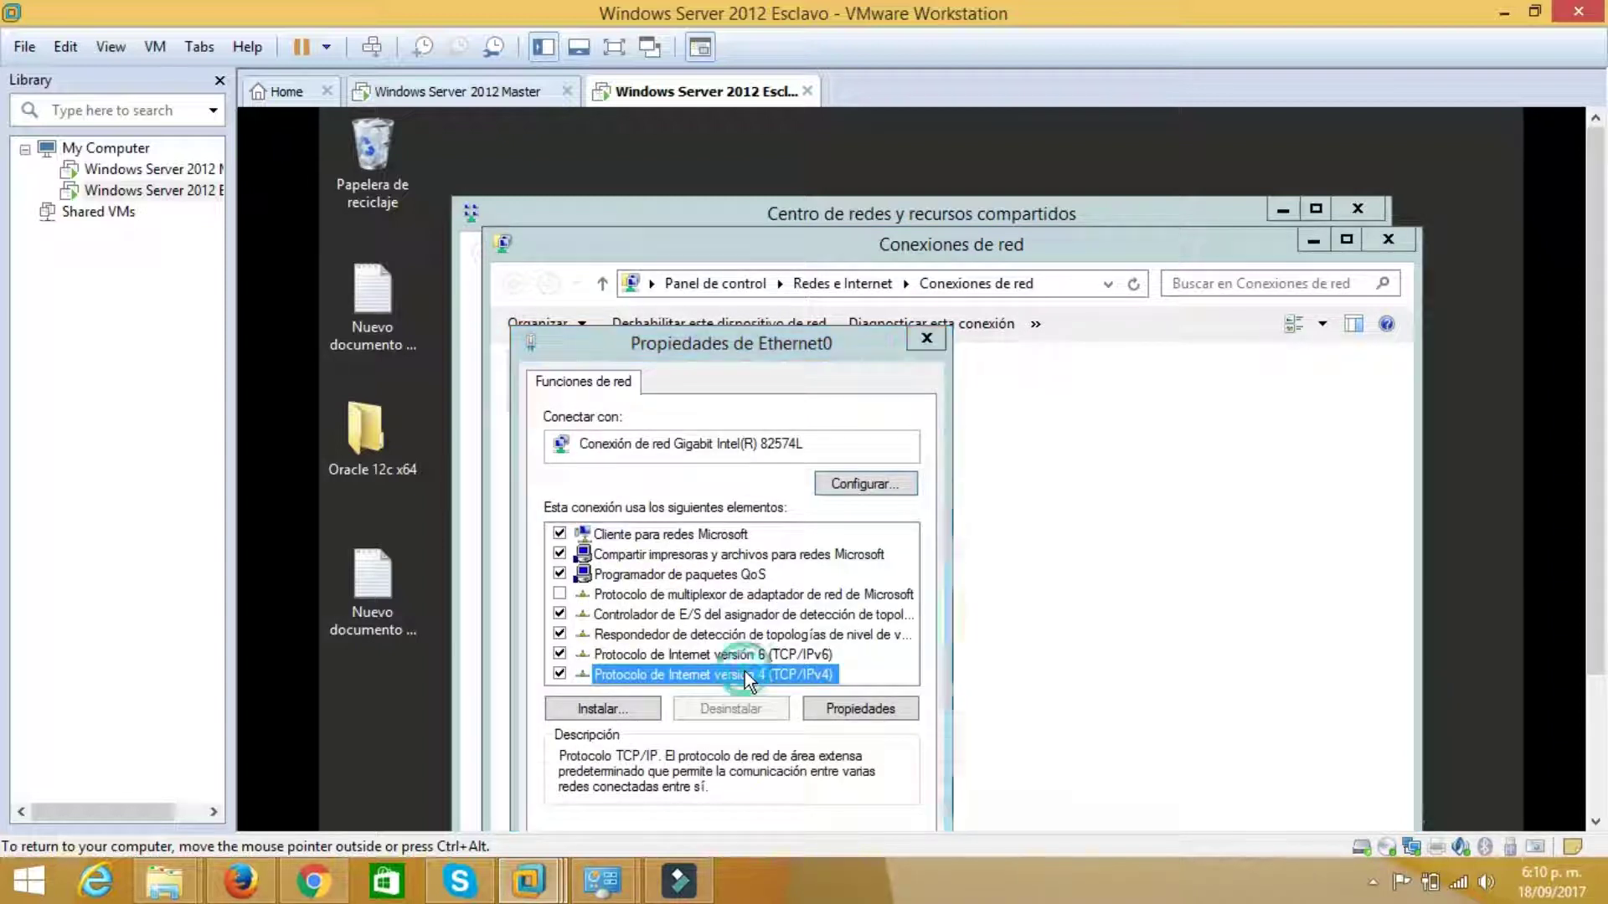
{"action": "left_click_drag", "start_coordinate": [826, 436], "coordinate": [809, 267]}
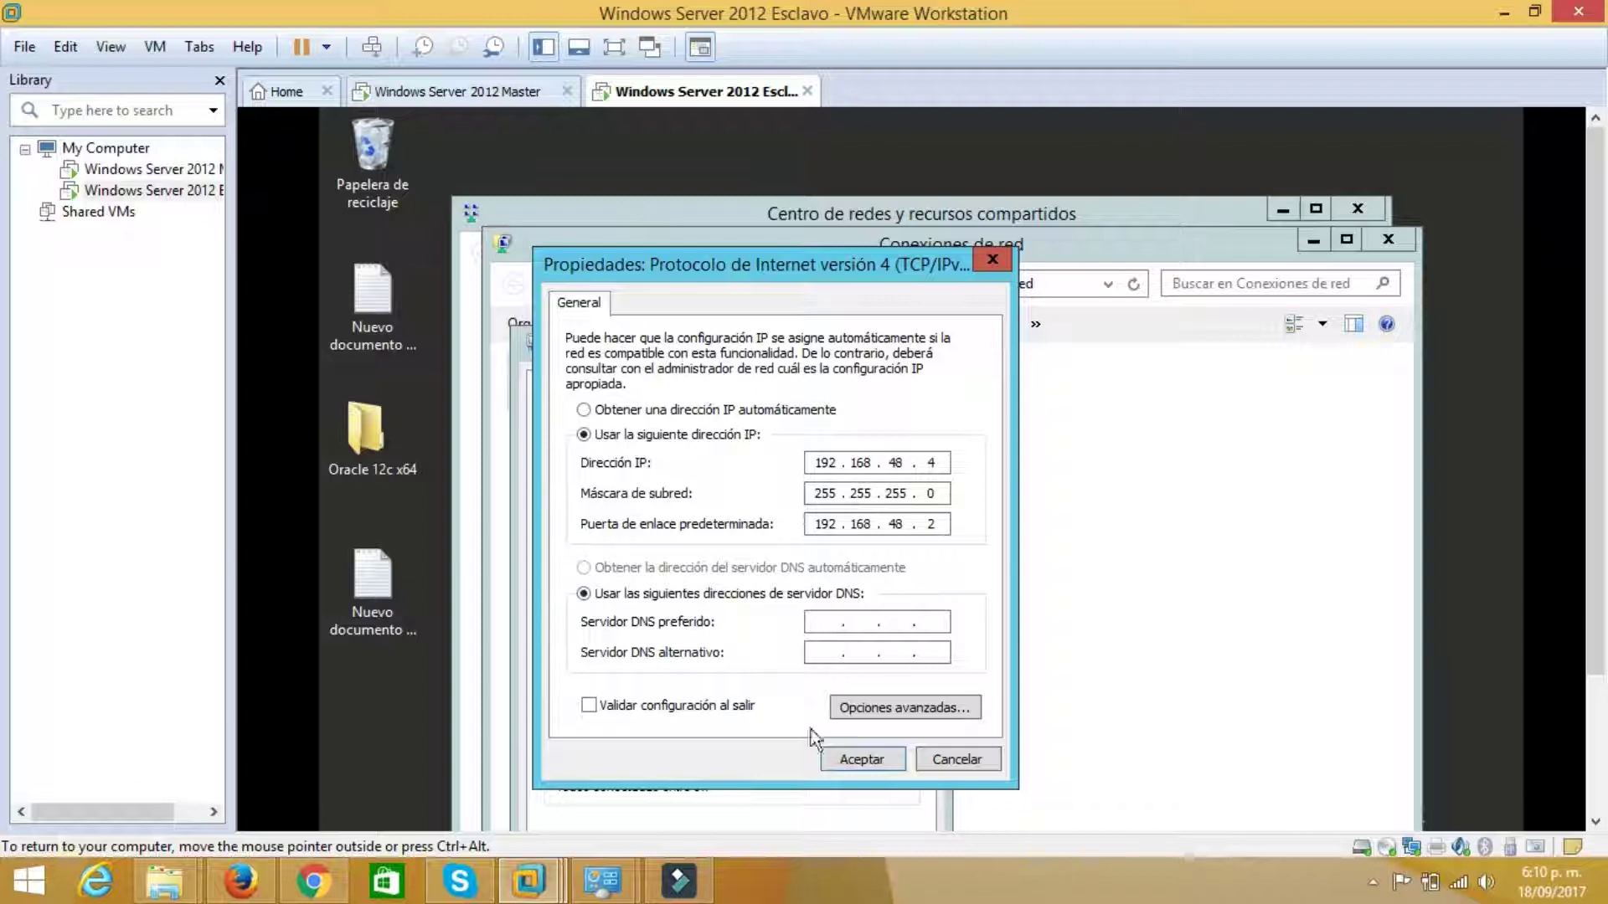
{"action": "left_click", "coordinate": [841, 760]}
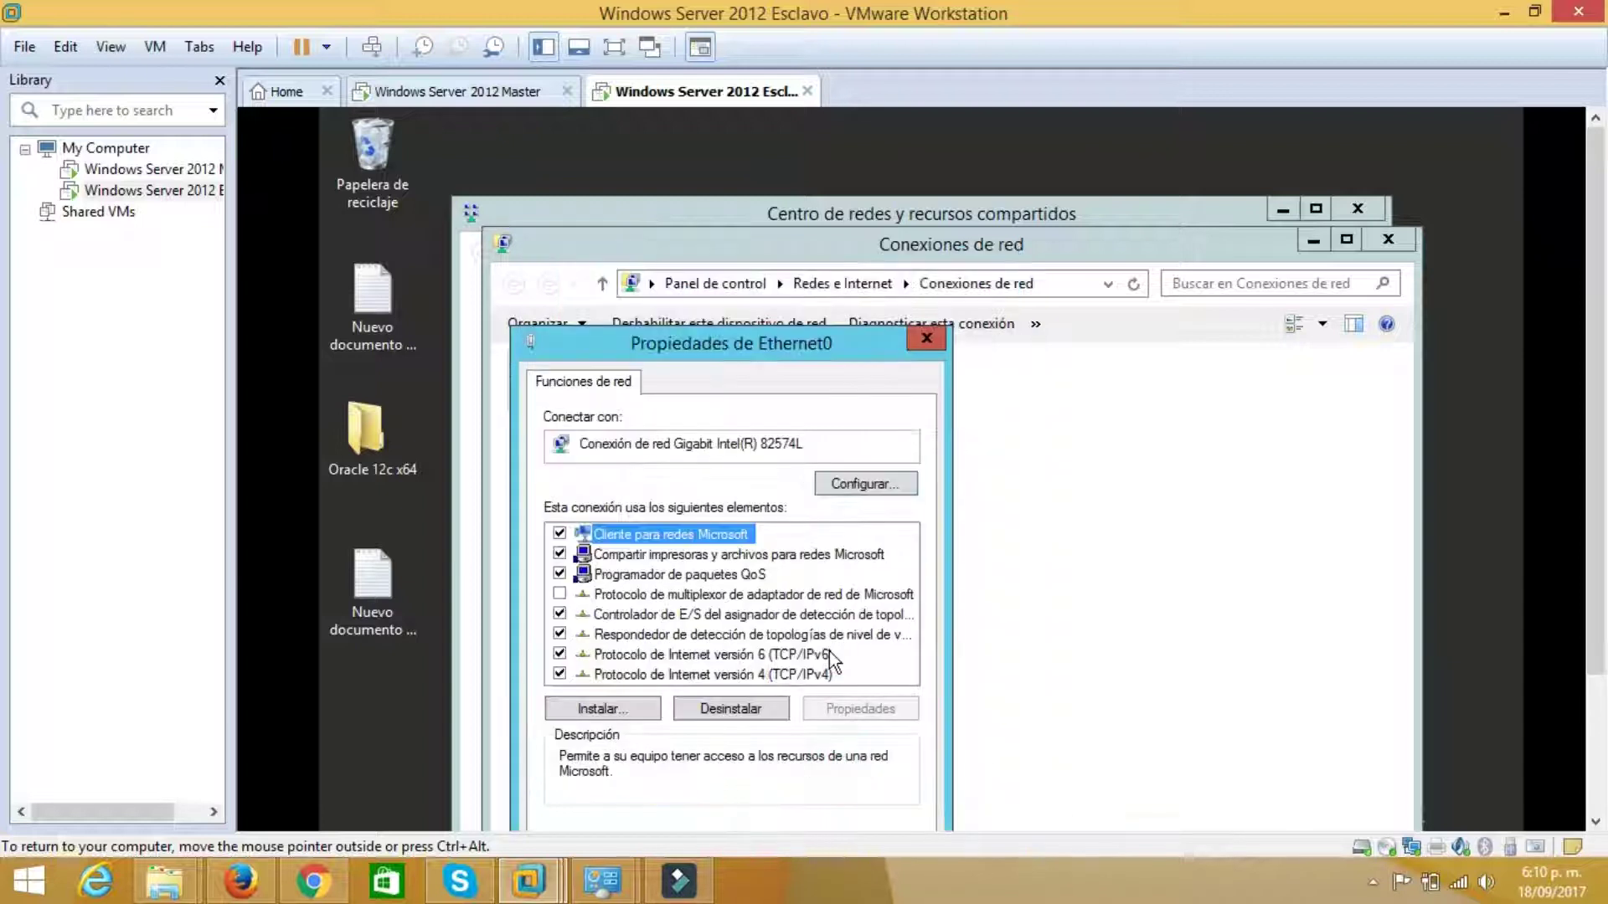
{"action": "left_click_drag", "start_coordinate": [808, 347], "coordinate": [819, 232]}
{"action": "left_click", "coordinate": [809, 737]}
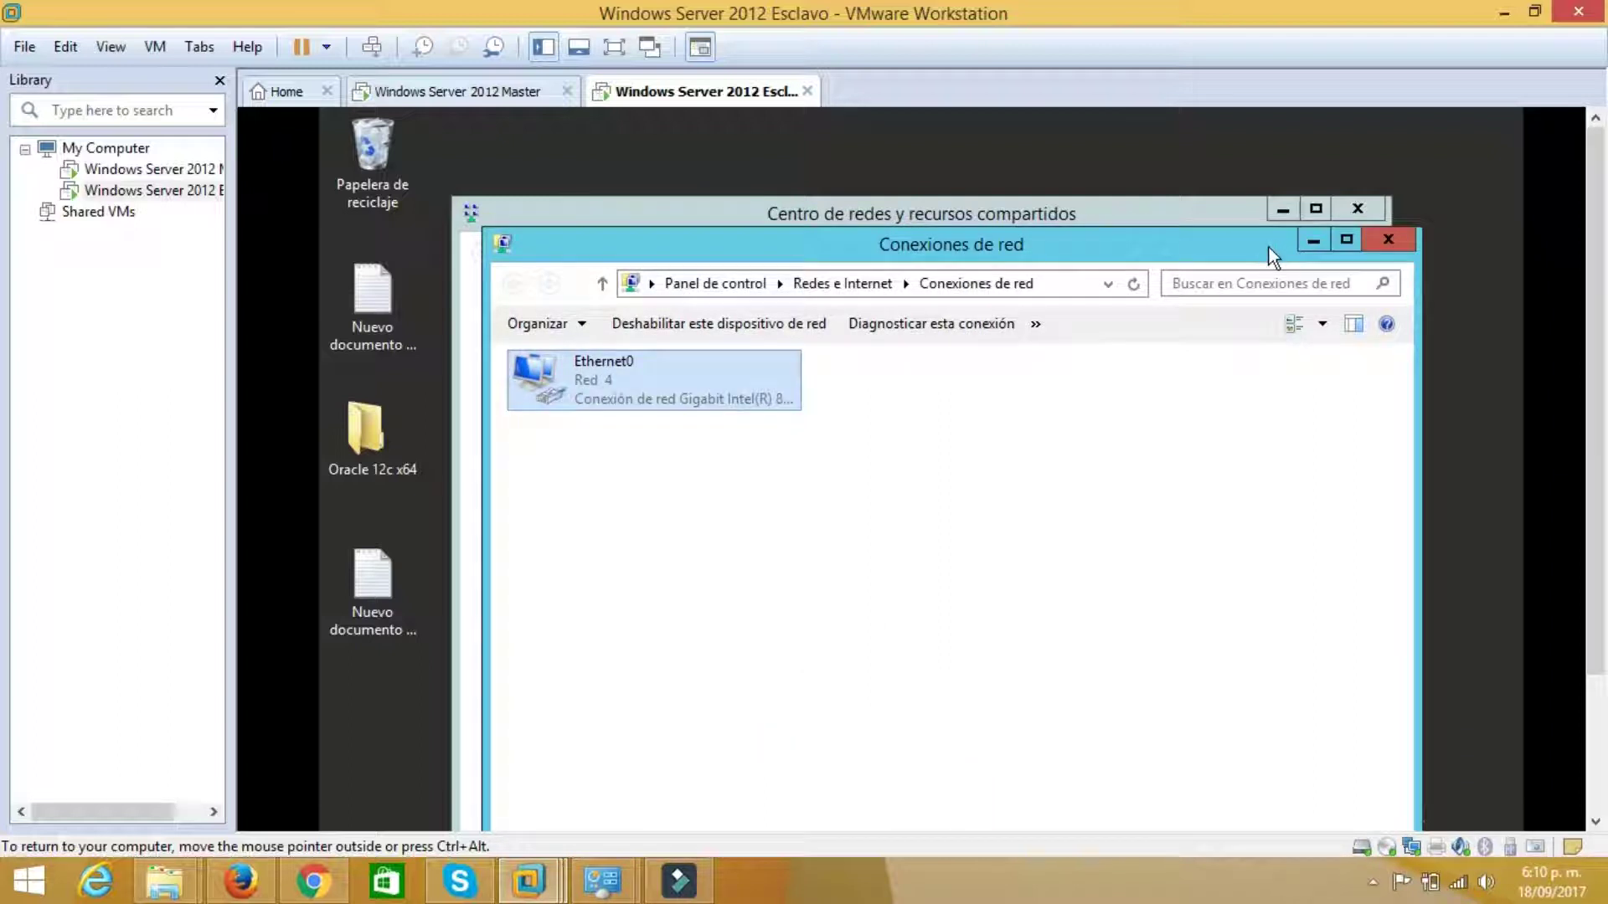
{"action": "left_click", "coordinate": [1312, 240]}
{"action": "left_click", "coordinate": [1282, 209]}
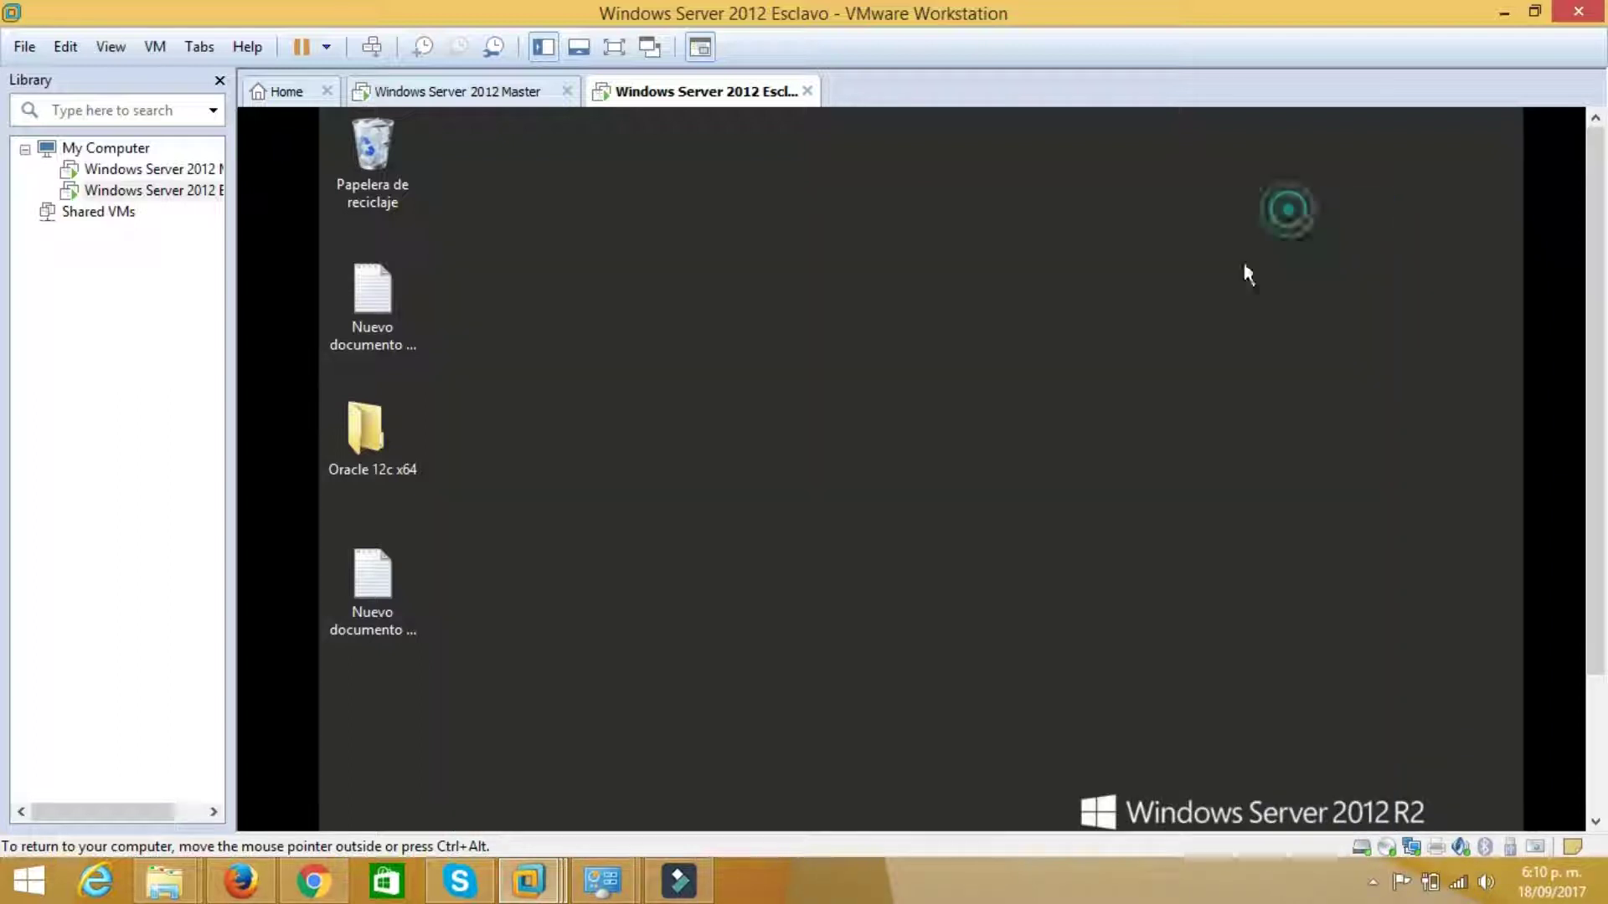
Open a command prompt on Esclavo and run ipconfig -all
{"action": "key", "text": "super+r"}
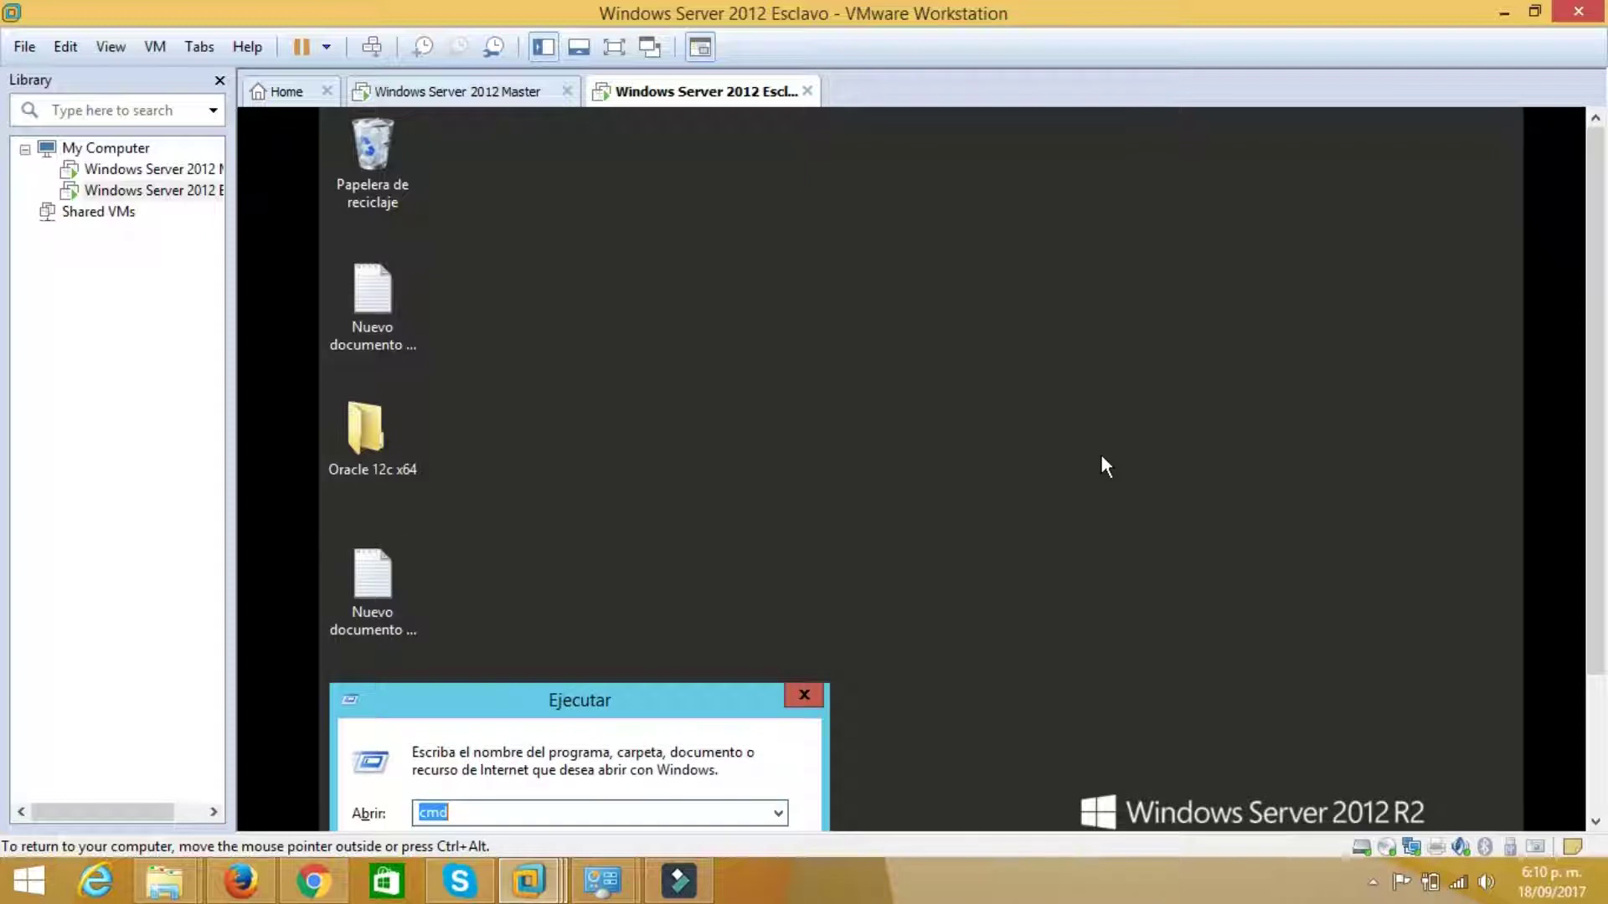
{"action": "key", "text": "Return"}
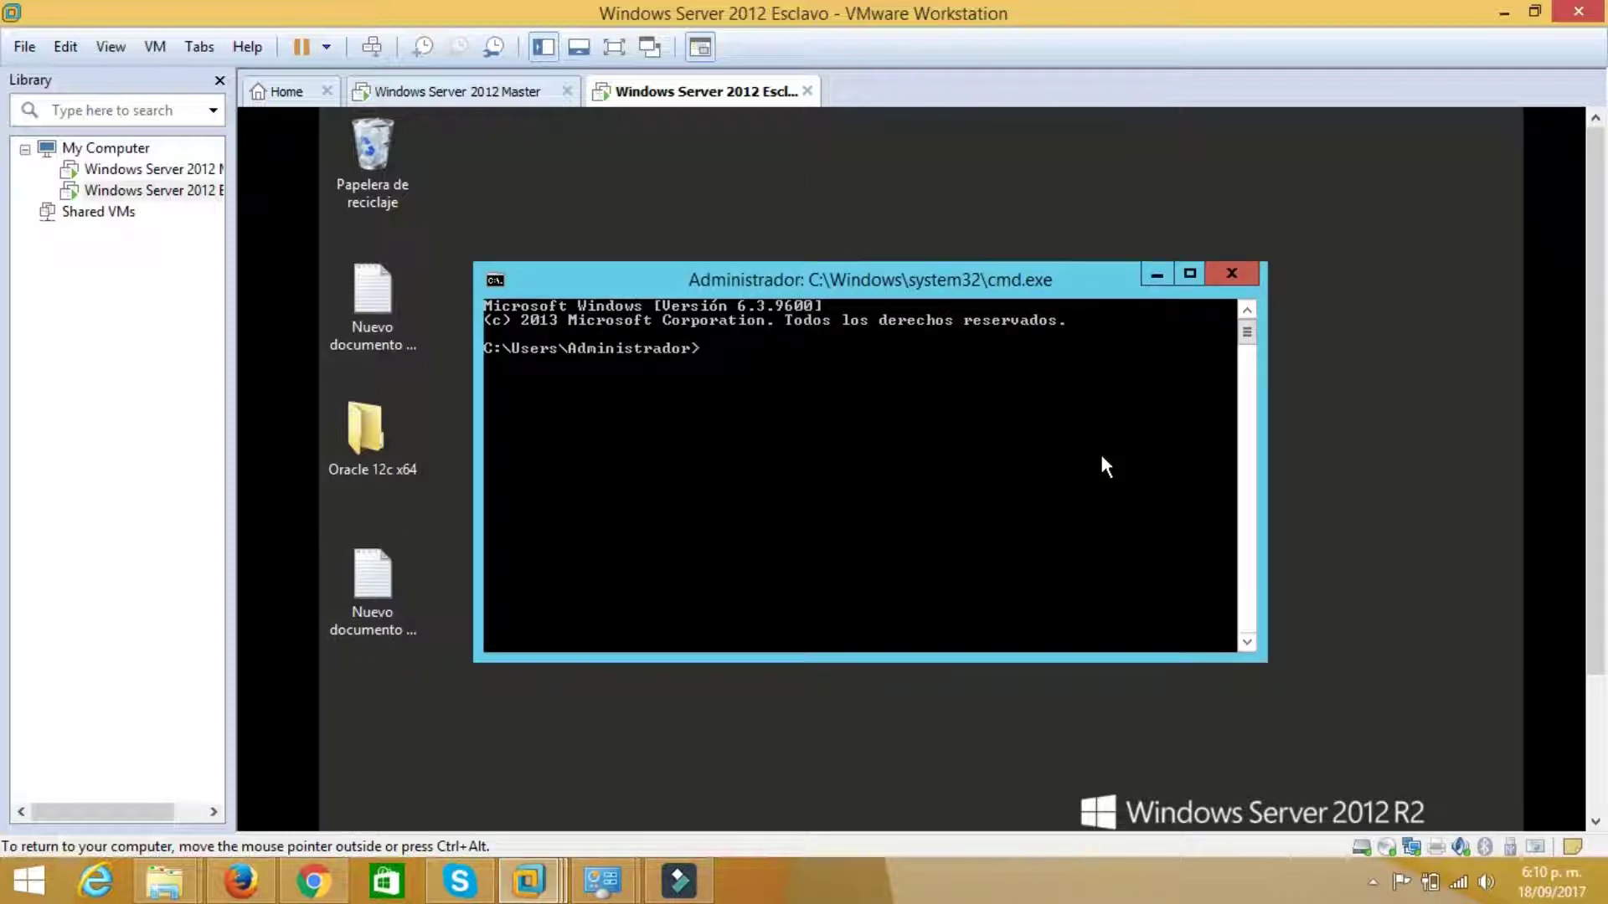
{"action": "type", "text": "ping"}
{"action": "key", "text": "BackSpace"}
{"action": "key", "text": "BackSpace"}
{"action": "key", "text": "BackSpace"}
{"action": "type", "text": "ipconfig -all"}
{"action": "key", "text": "Return"}
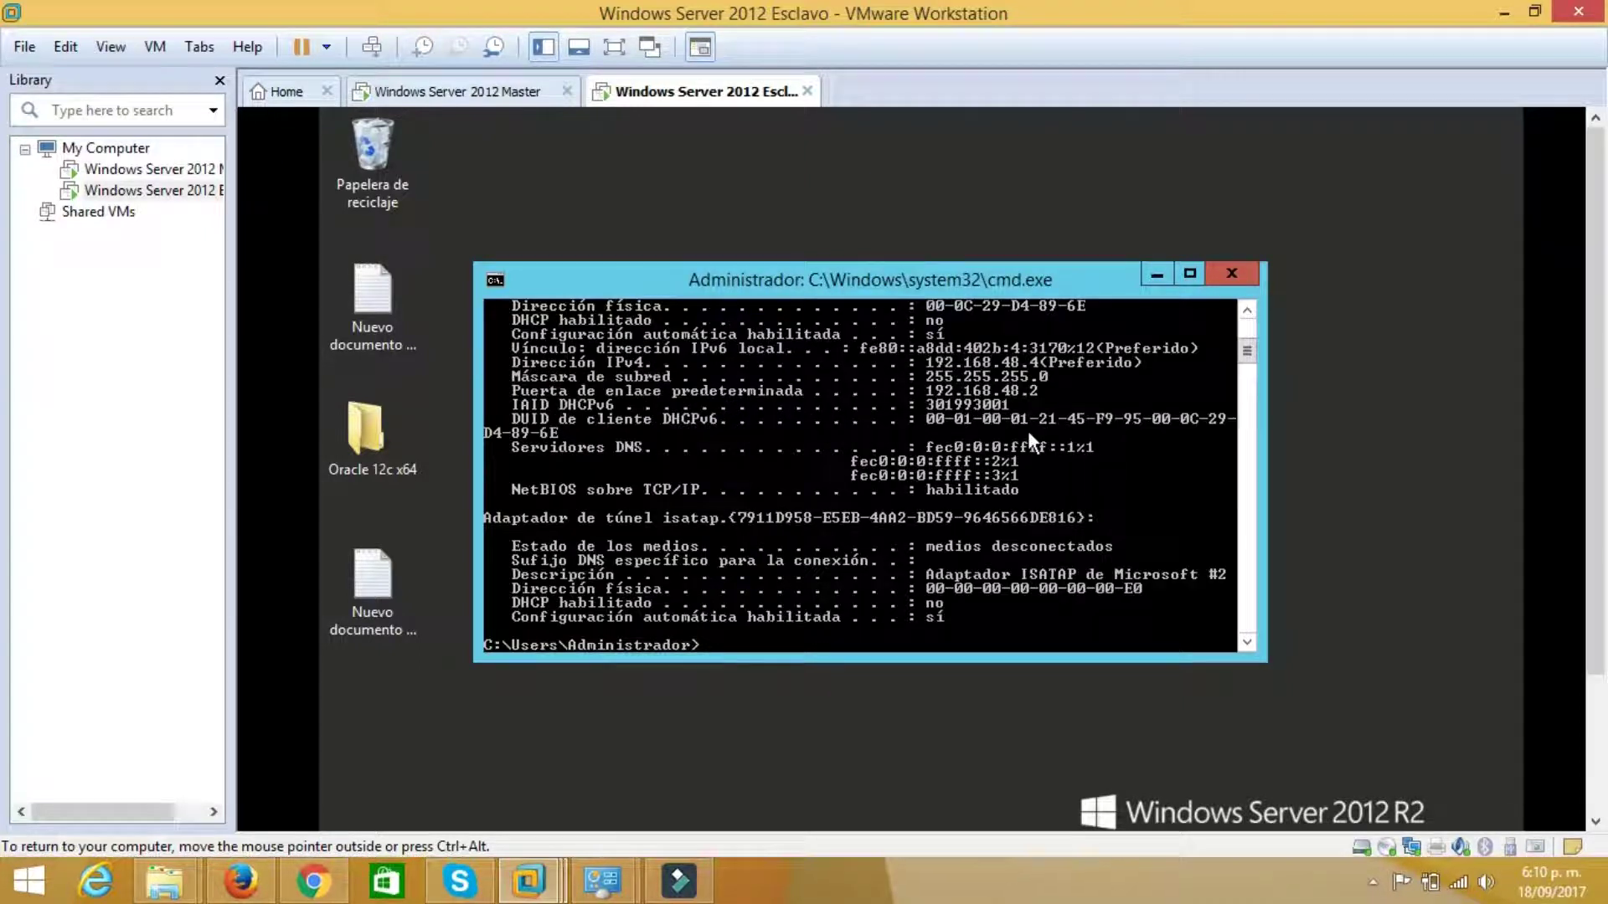
{"action": "scroll", "coordinate": [1027, 431], "scroll_direction": "up", "scroll_amount": 1}
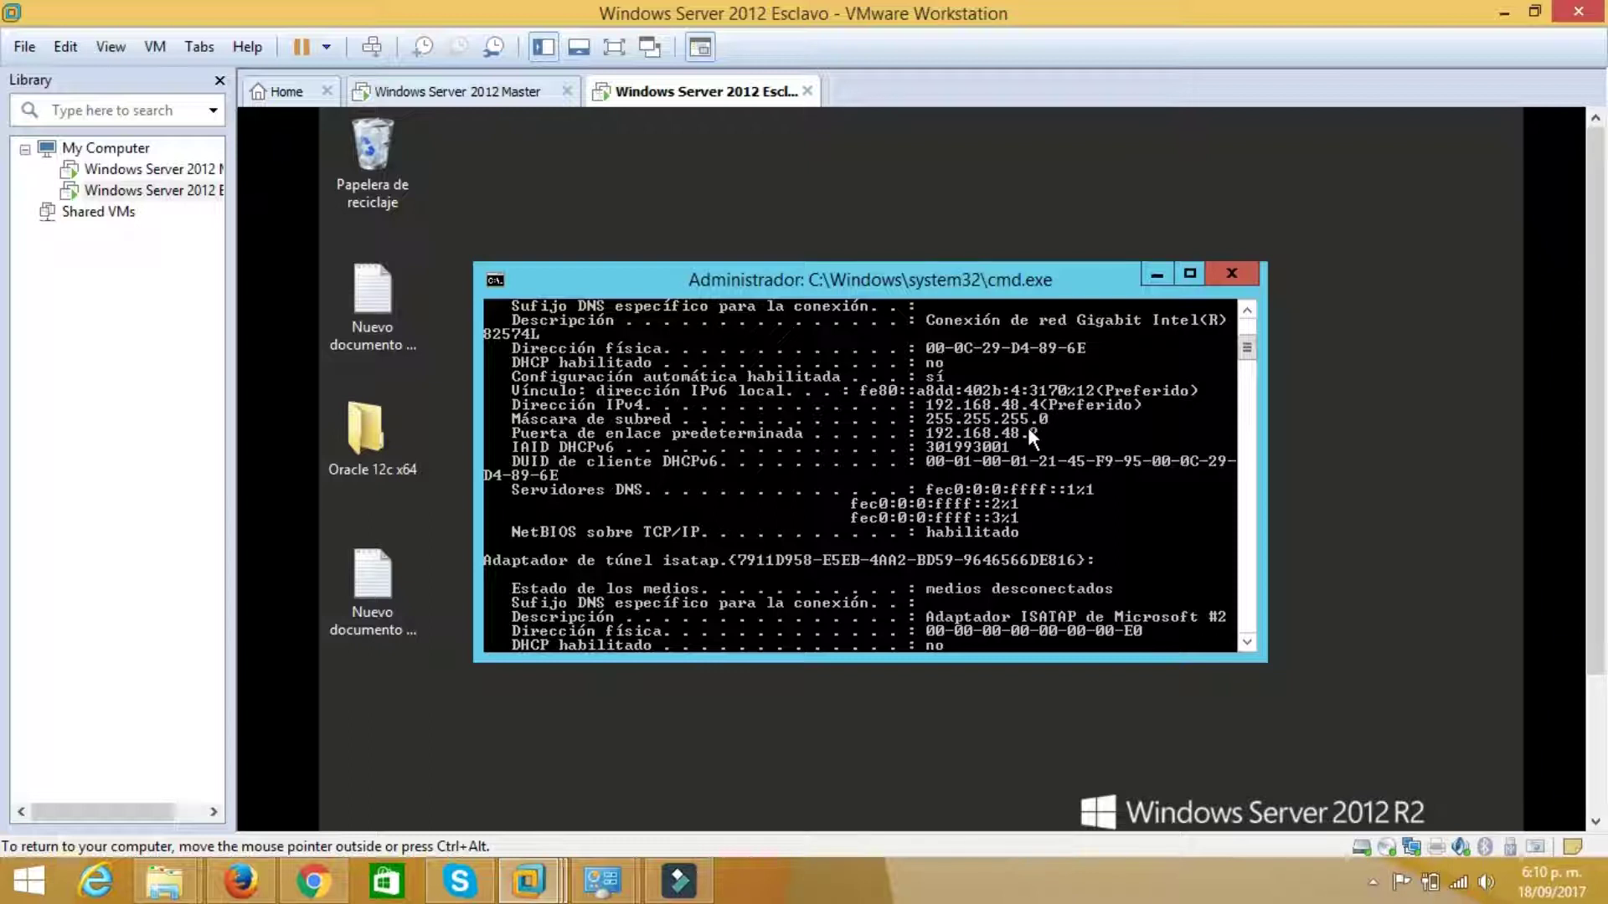
{"action": "scroll", "coordinate": [1028, 427], "scroll_direction": "down", "scroll_amount": 3}
Ping 192.168.48.3 from the Esclavo console, receiving all replies with 0% loss
{"action": "key", "text": "Up"}
{"action": "key", "text": "BackSpace"}
{"action": "key", "text": "BackSpace"}
{"action": "key", "text": "BackSpace"}
{"action": "key", "text": "BackSpace"}
{"action": "key", "text": "BackSpace"}
{"action": "key", "text": "BackSpace"}
{"action": "key", "text": "BackSpace"}
{"action": "key", "text": "BackSpace"}
{"action": "key", "text": "BackSpace"}
{"action": "key", "text": "BackSpace"}
{"action": "key", "text": "BackSpace"}
{"action": "key", "text": "BackSpace"}
{"action": "key", "text": "BackSpace"}
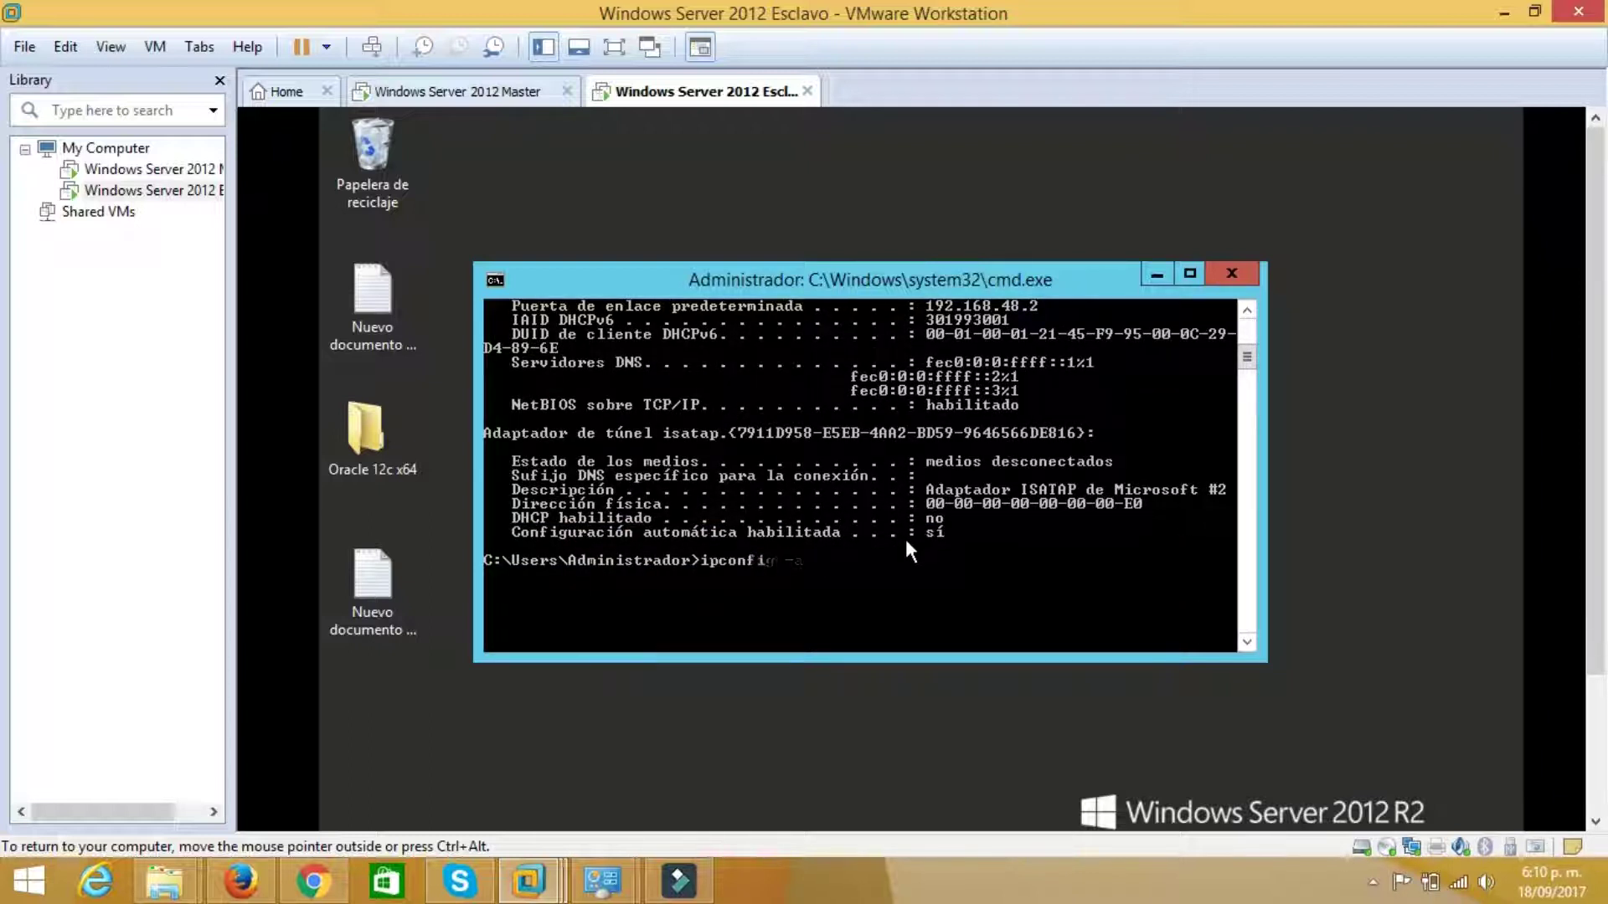
{"action": "type", "text": "ping 192.168.48.3"}
{"action": "key", "text": "Return"}
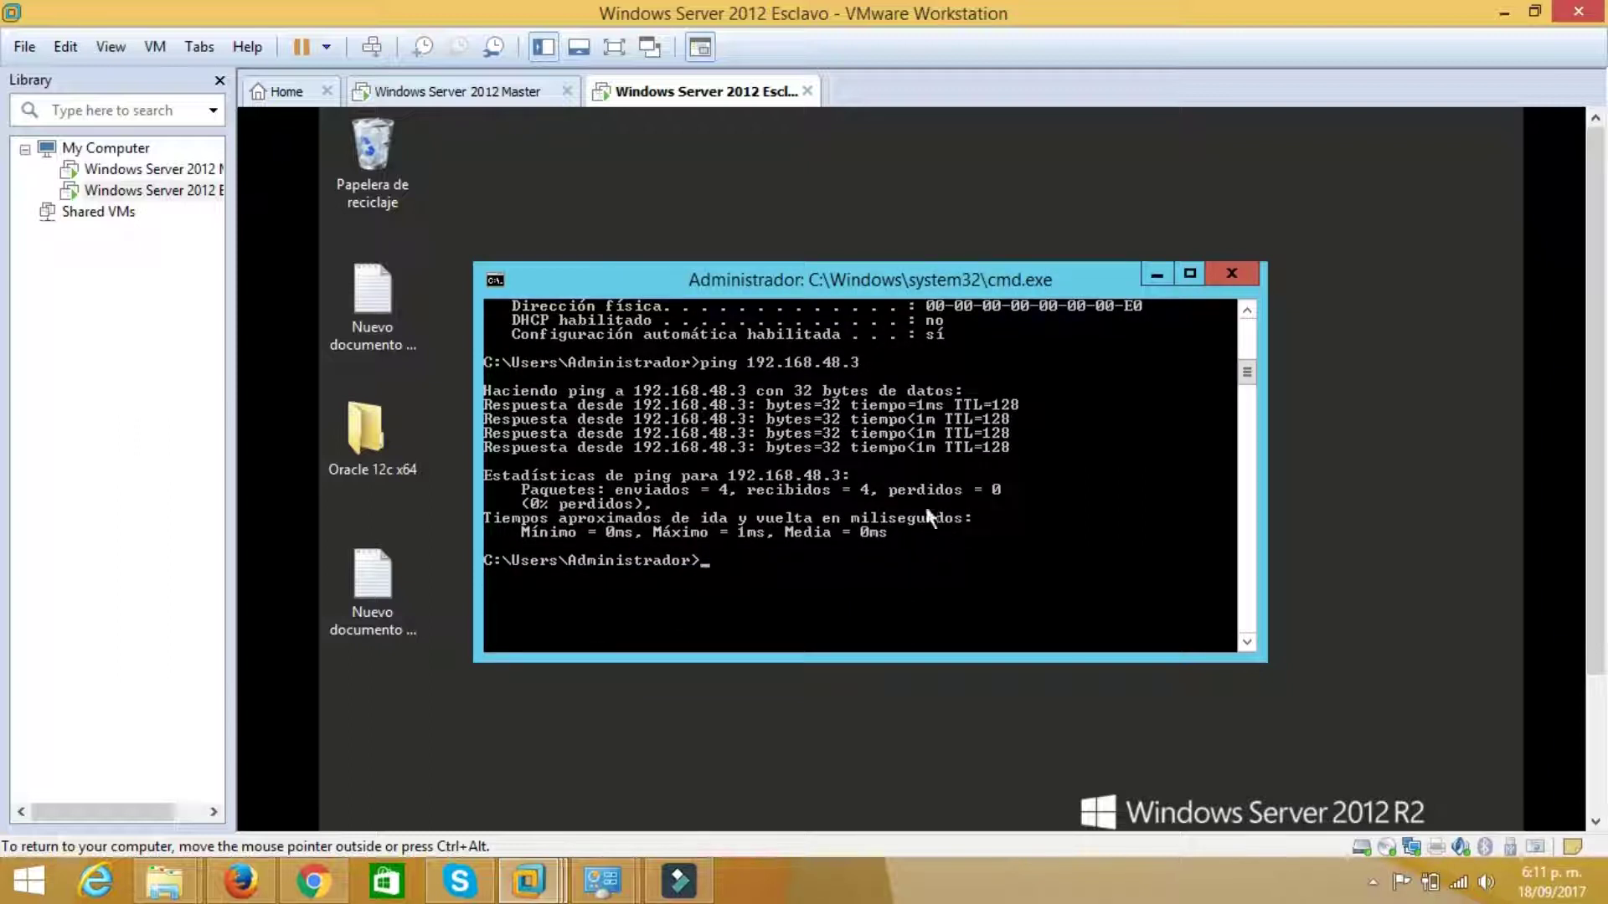
On the Master VM, open a command console and run PING 192.168.48.4
{"action": "left_click", "coordinate": [494, 92]}
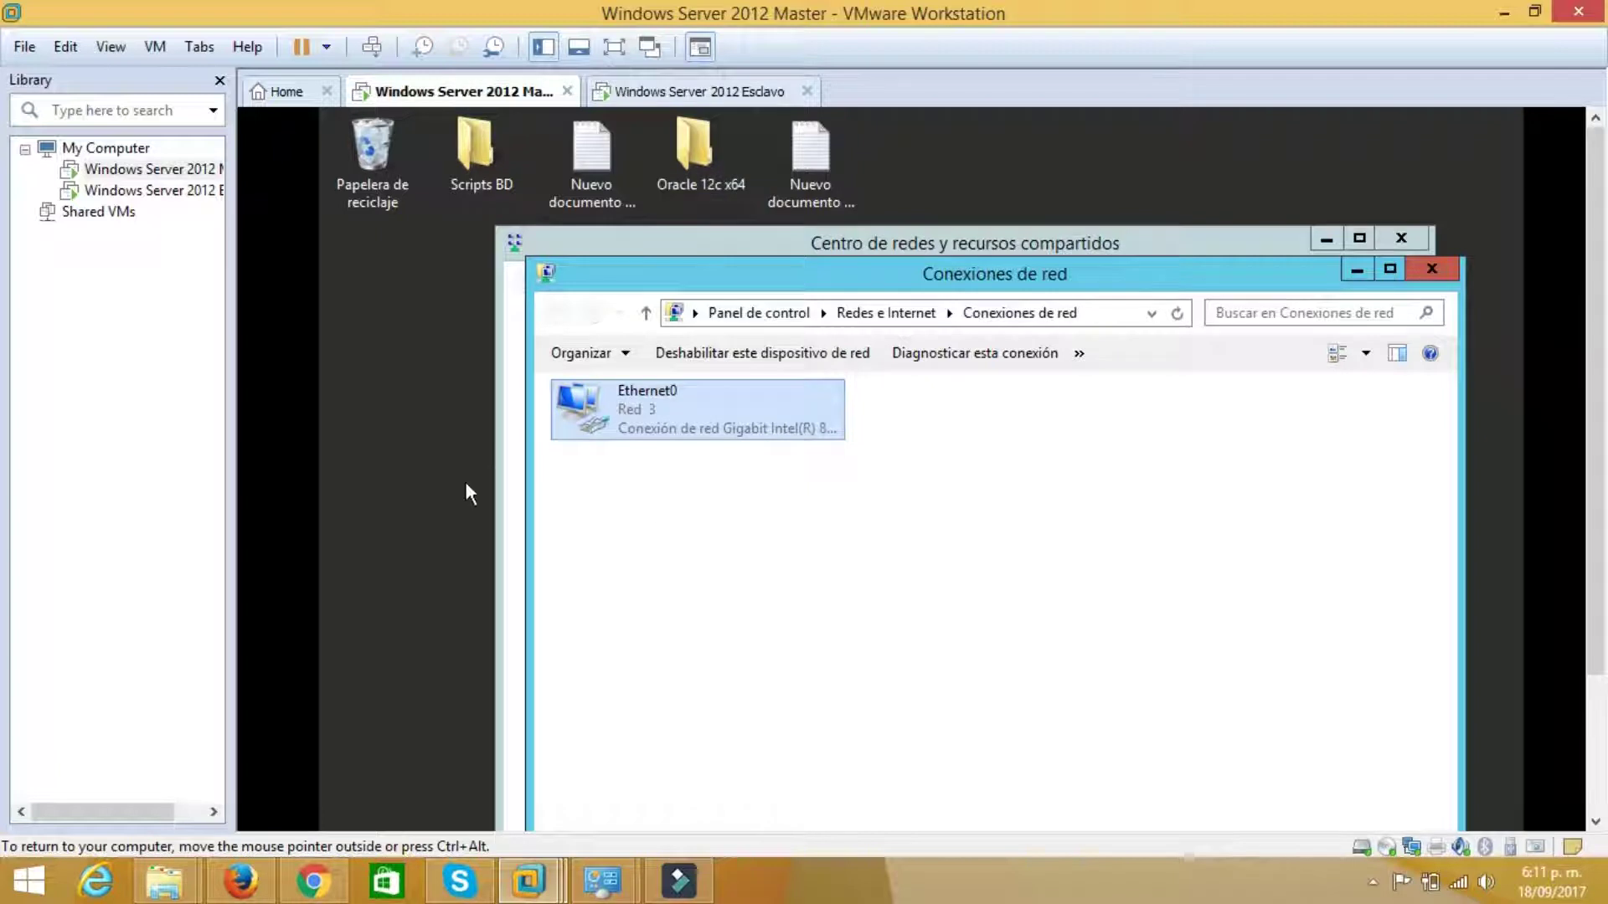
{"action": "key", "text": "super+r"}
{"action": "key", "text": "Return"}
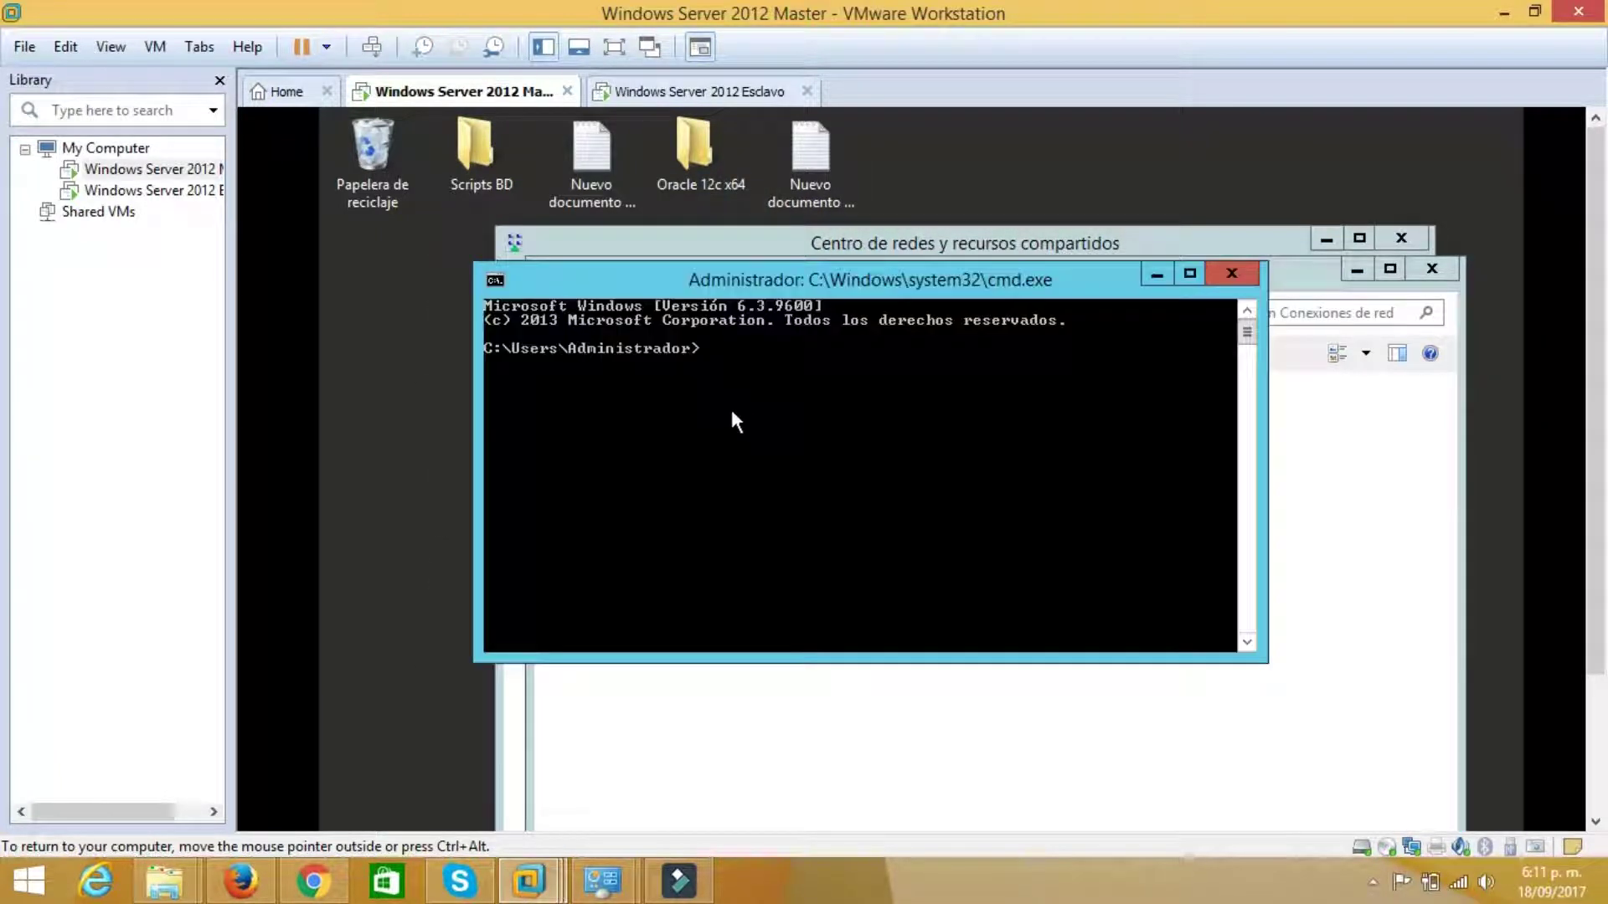
{"action": "type", "text": "PING 192.168."}
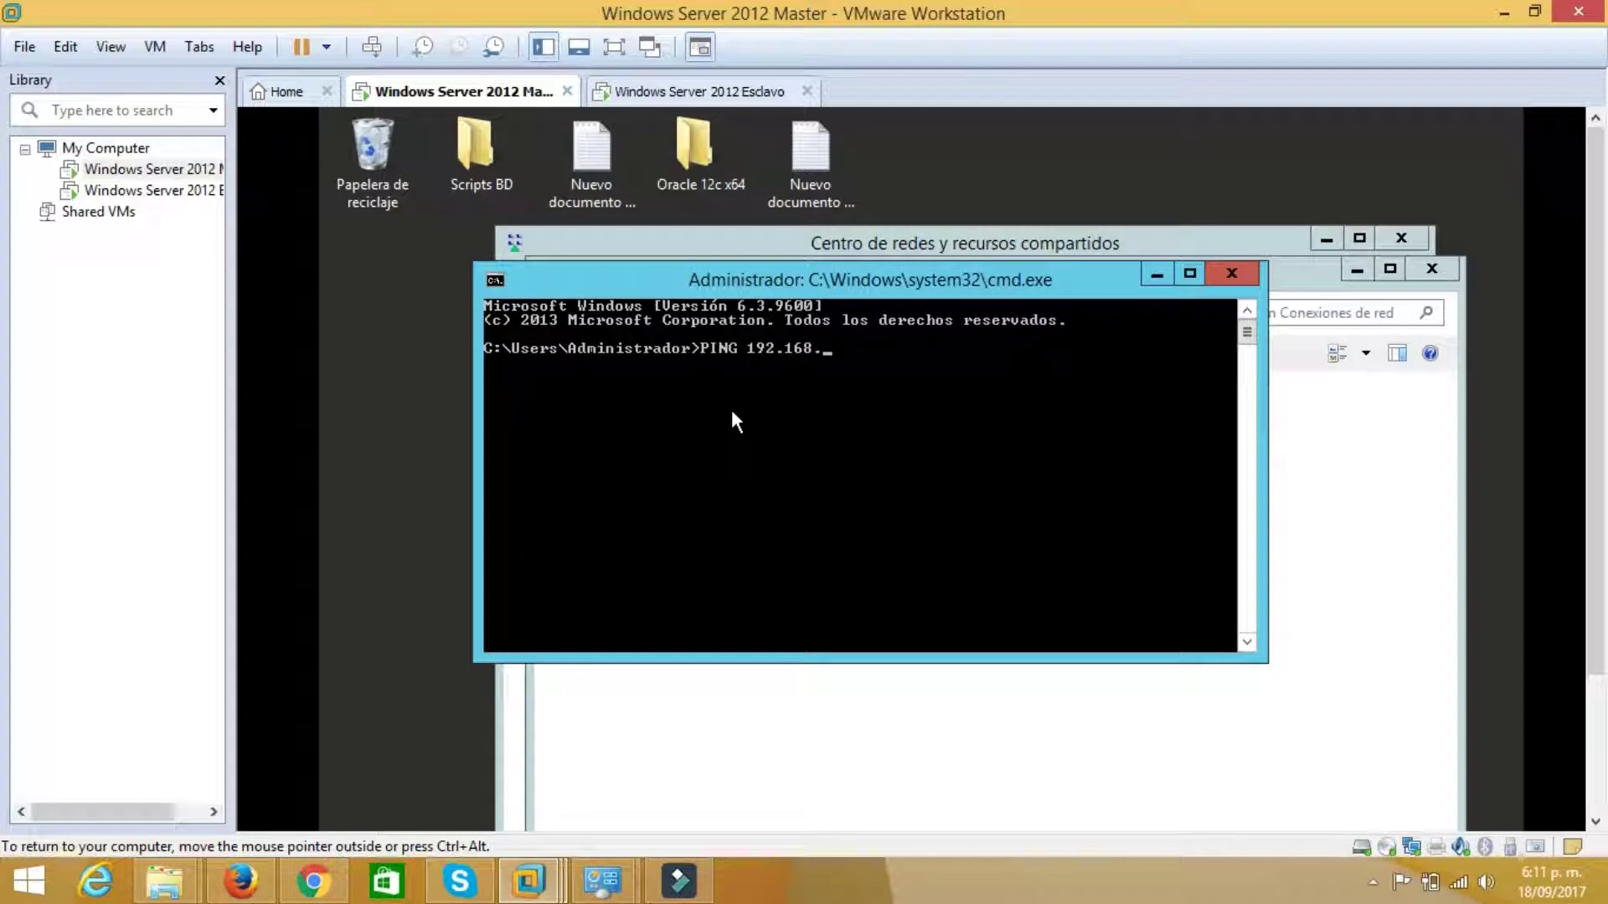
{"action": "type", "text": "48.4"}
{"action": "key", "text": "Return"}
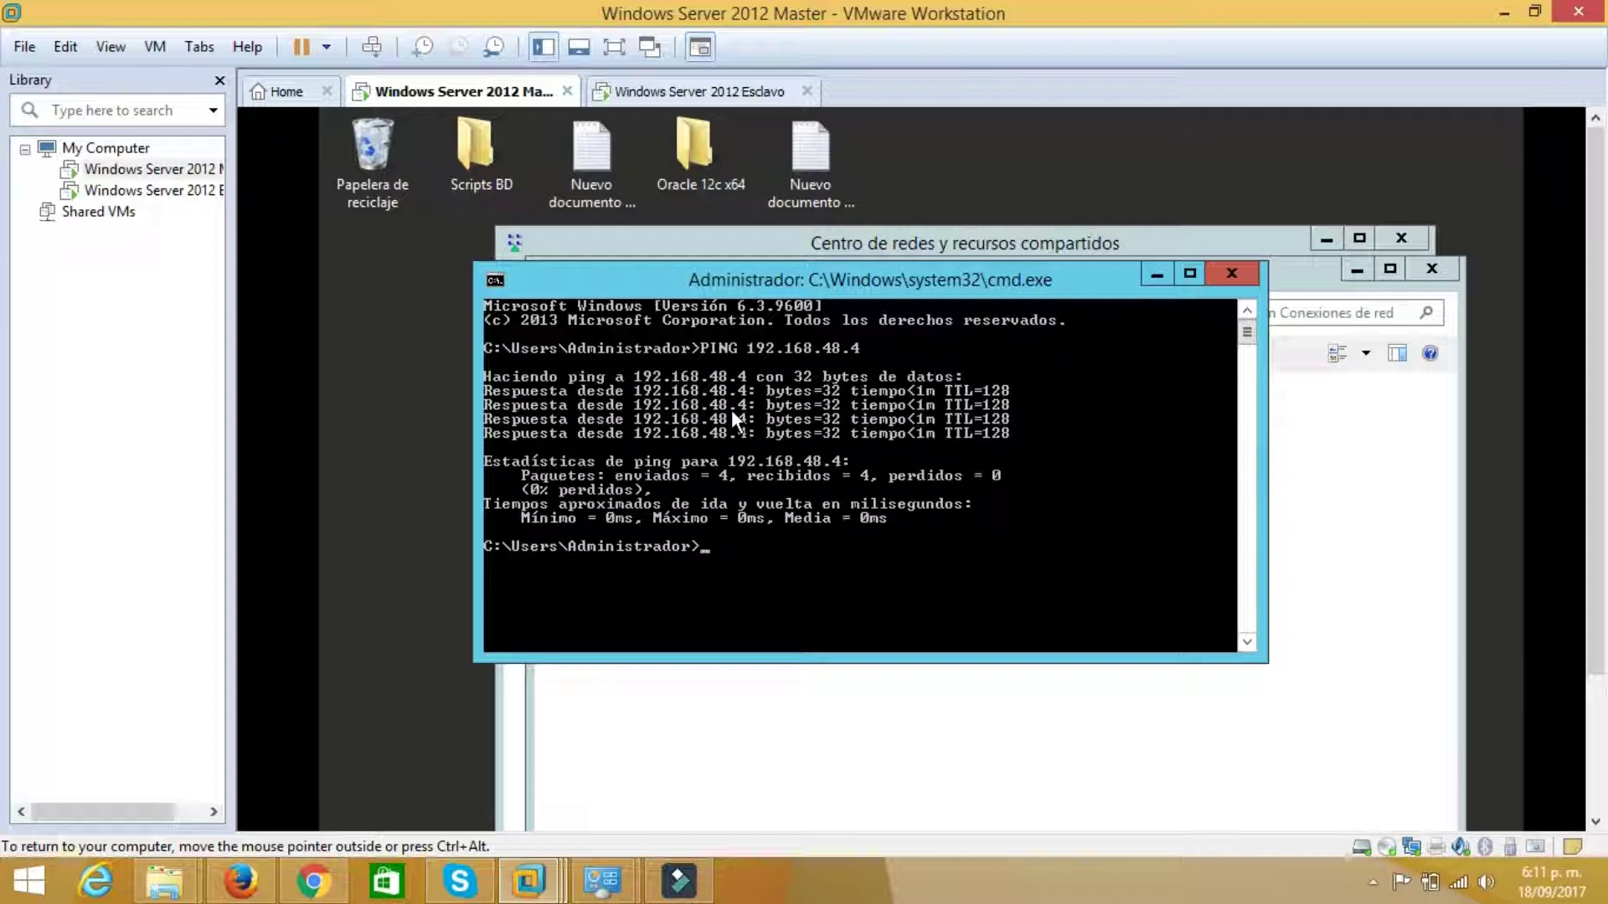
Minimize Master's console and network windows, then restore the Esclavo command console
{"action": "left_click", "coordinate": [1151, 270]}
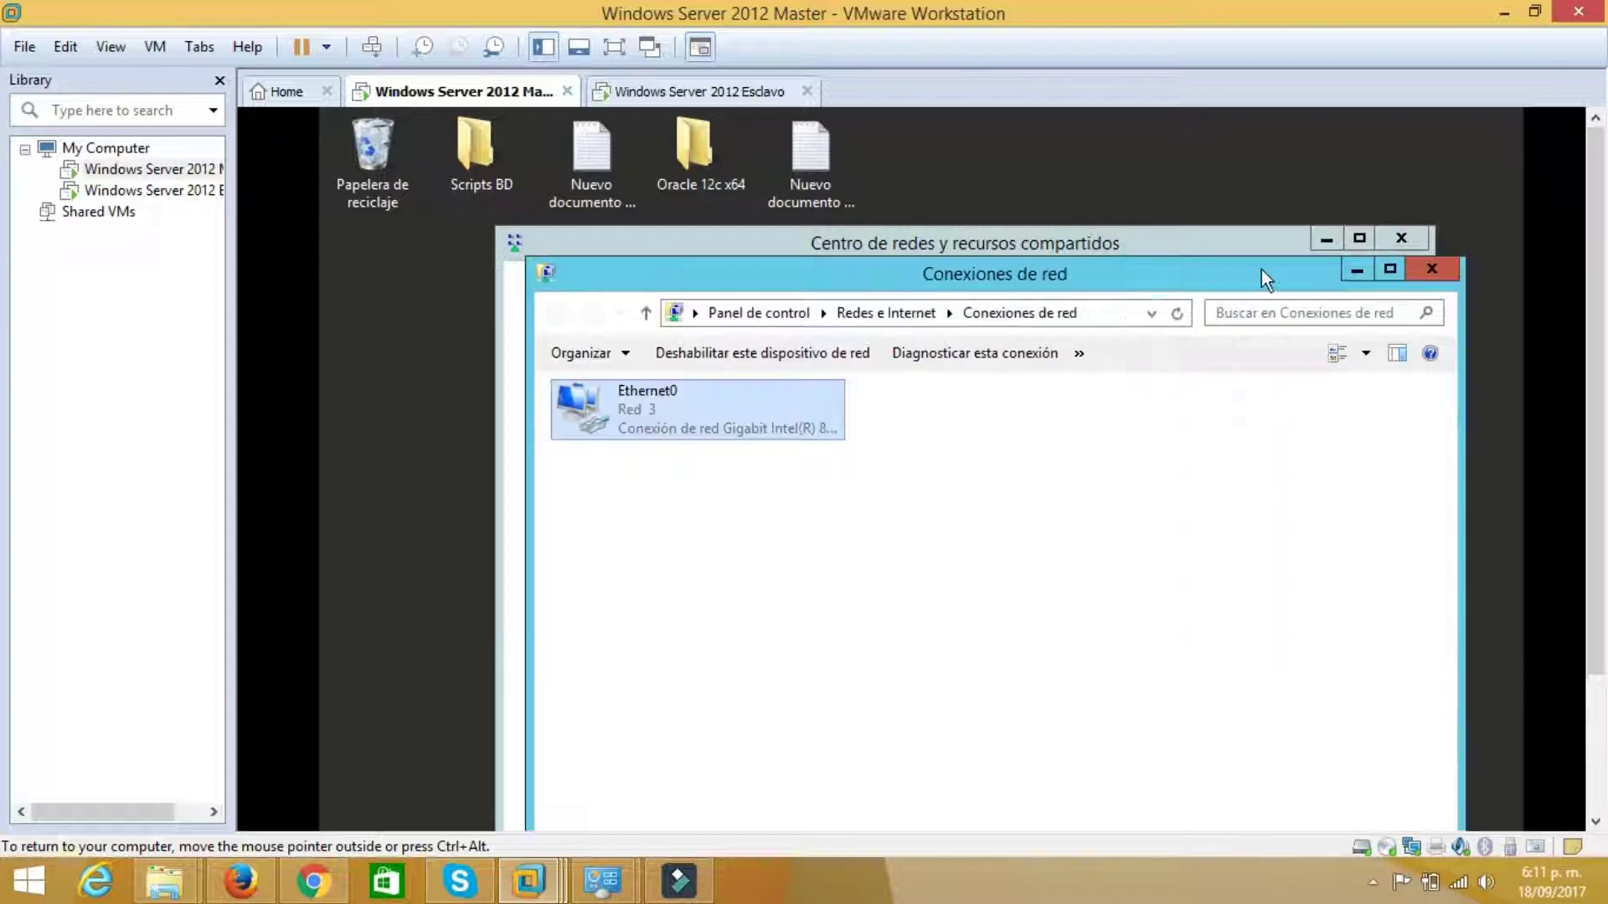
{"action": "left_click", "coordinate": [1356, 269]}
{"action": "left_click", "coordinate": [1327, 238]}
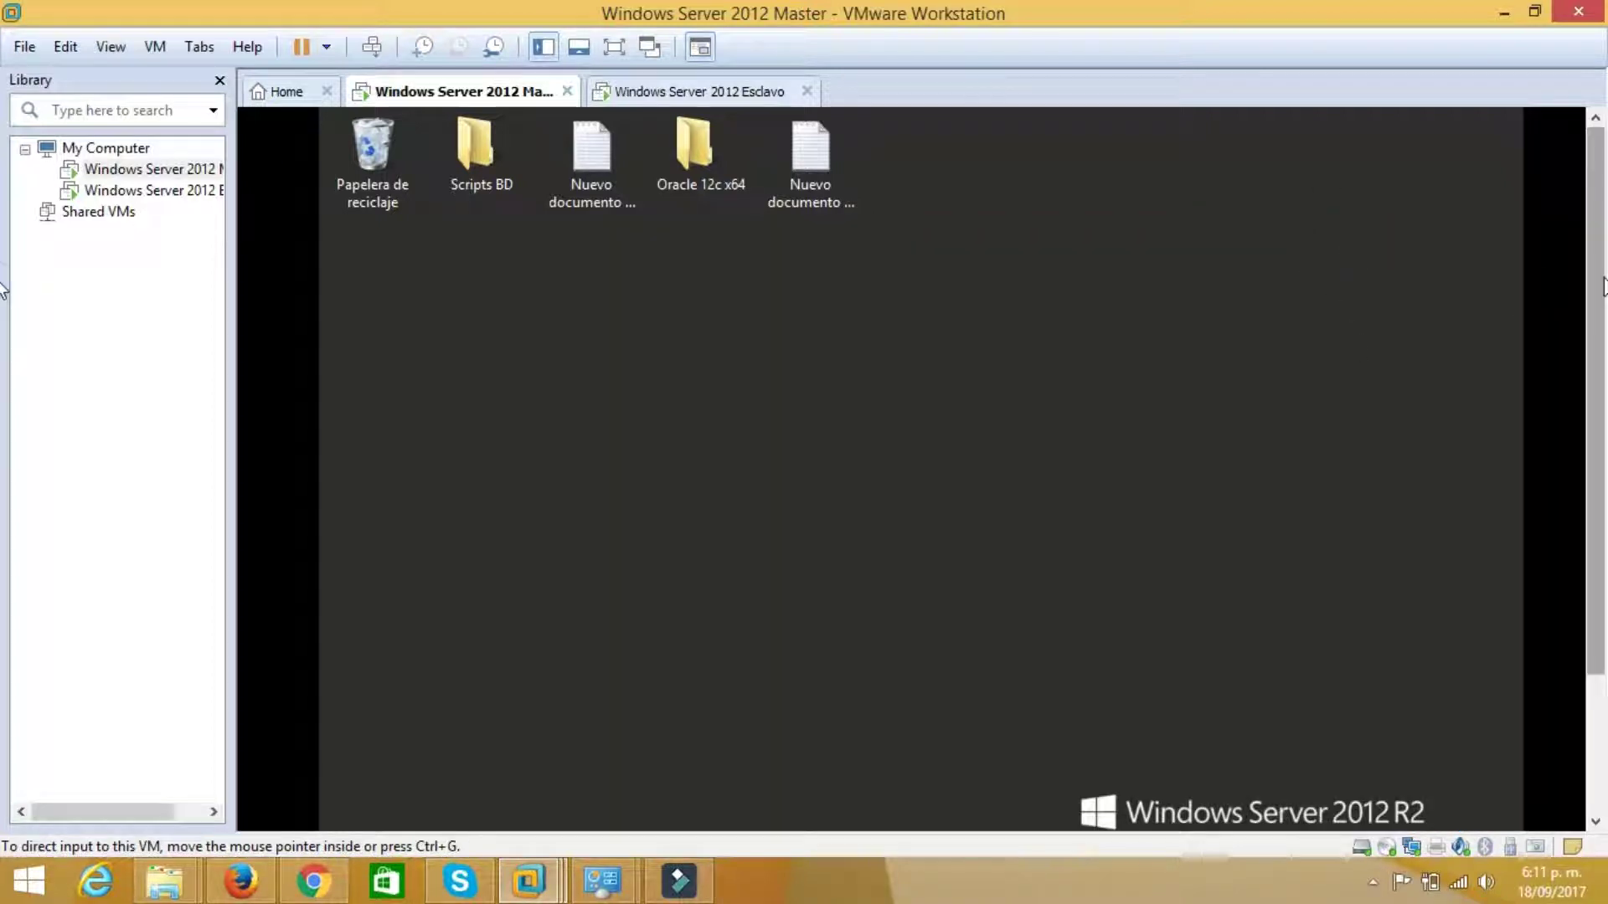
{"action": "left_click_drag", "start_coordinate": [1601, 287], "coordinate": [1581, 385]}
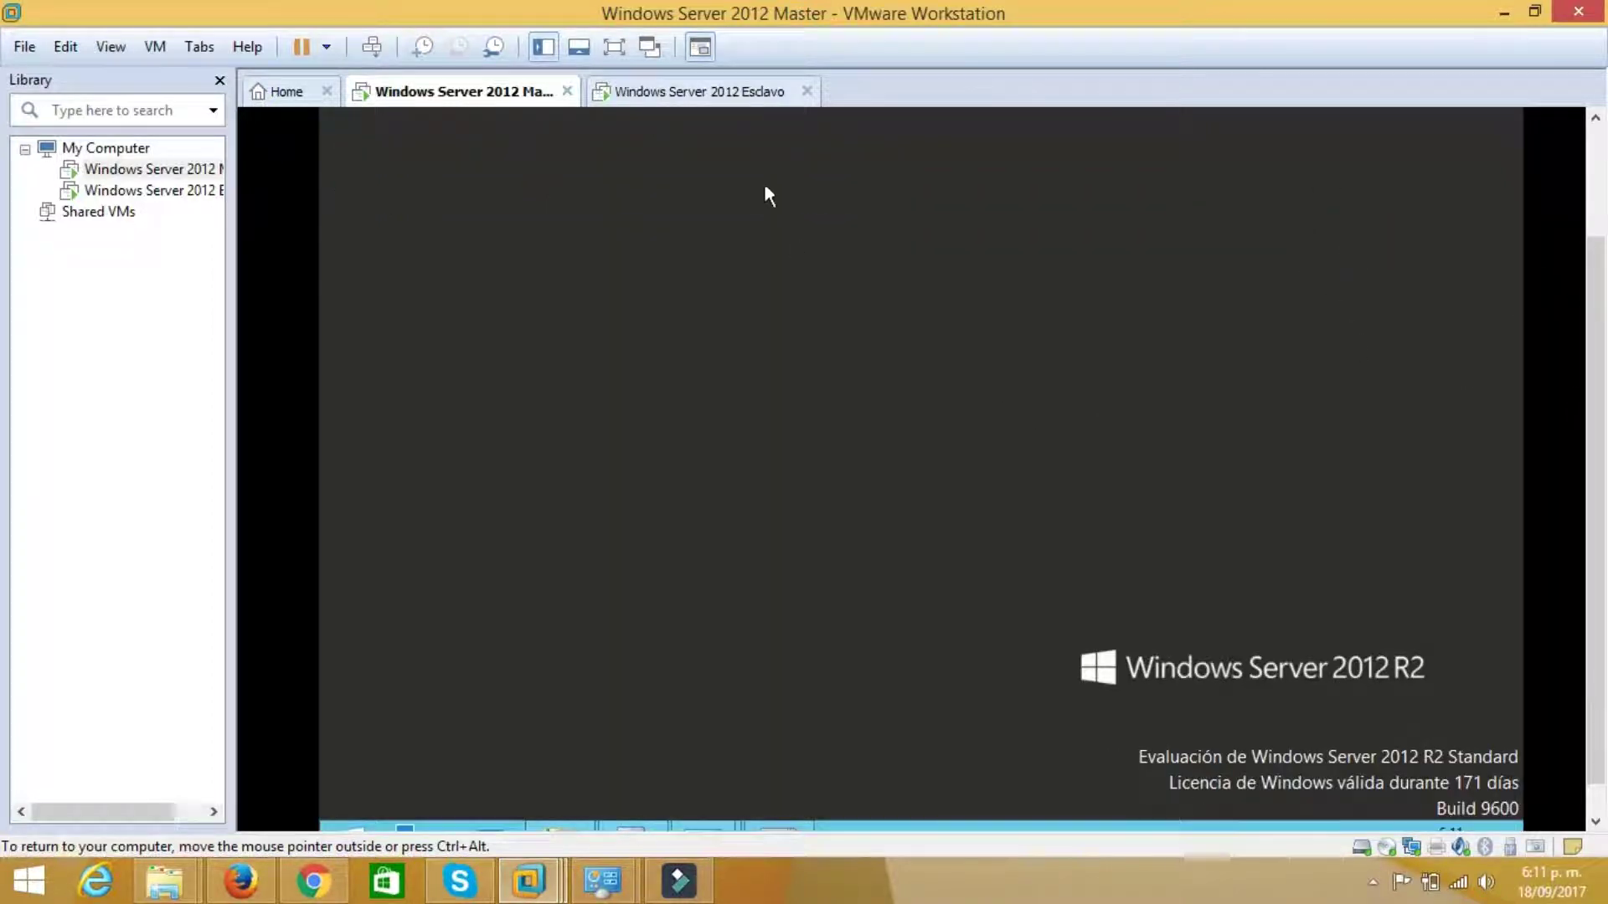
{"action": "left_click", "coordinate": [720, 92]}
{"action": "scroll", "coordinate": [1209, 273], "scroll_direction": "up", "scroll_amount": 1}
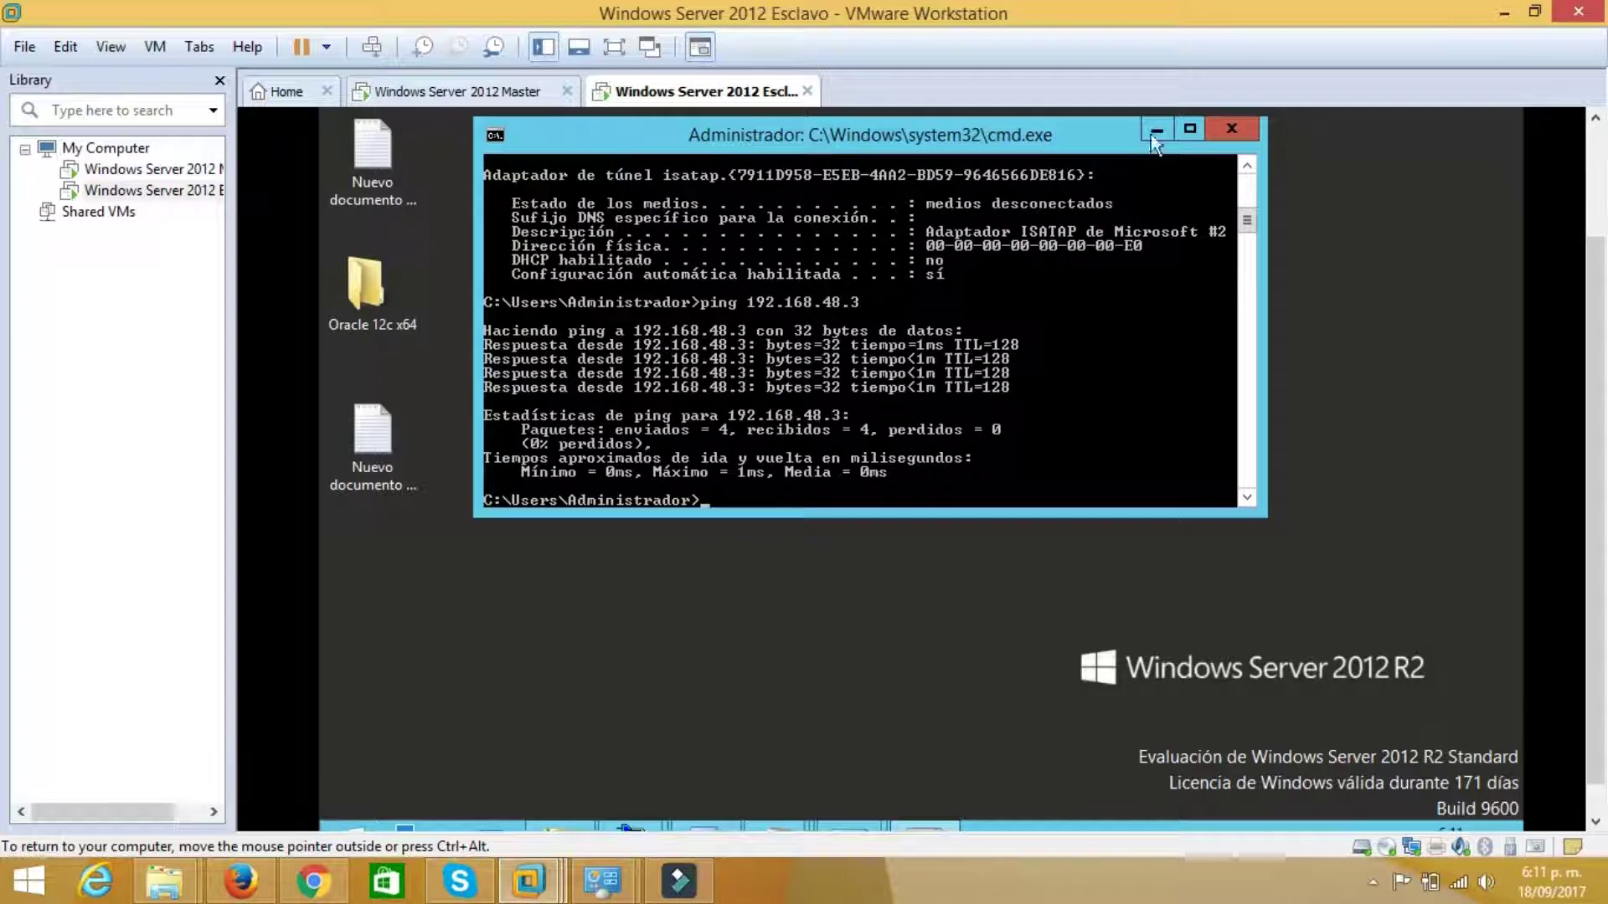
{"action": "left_click", "coordinate": [1157, 131]}
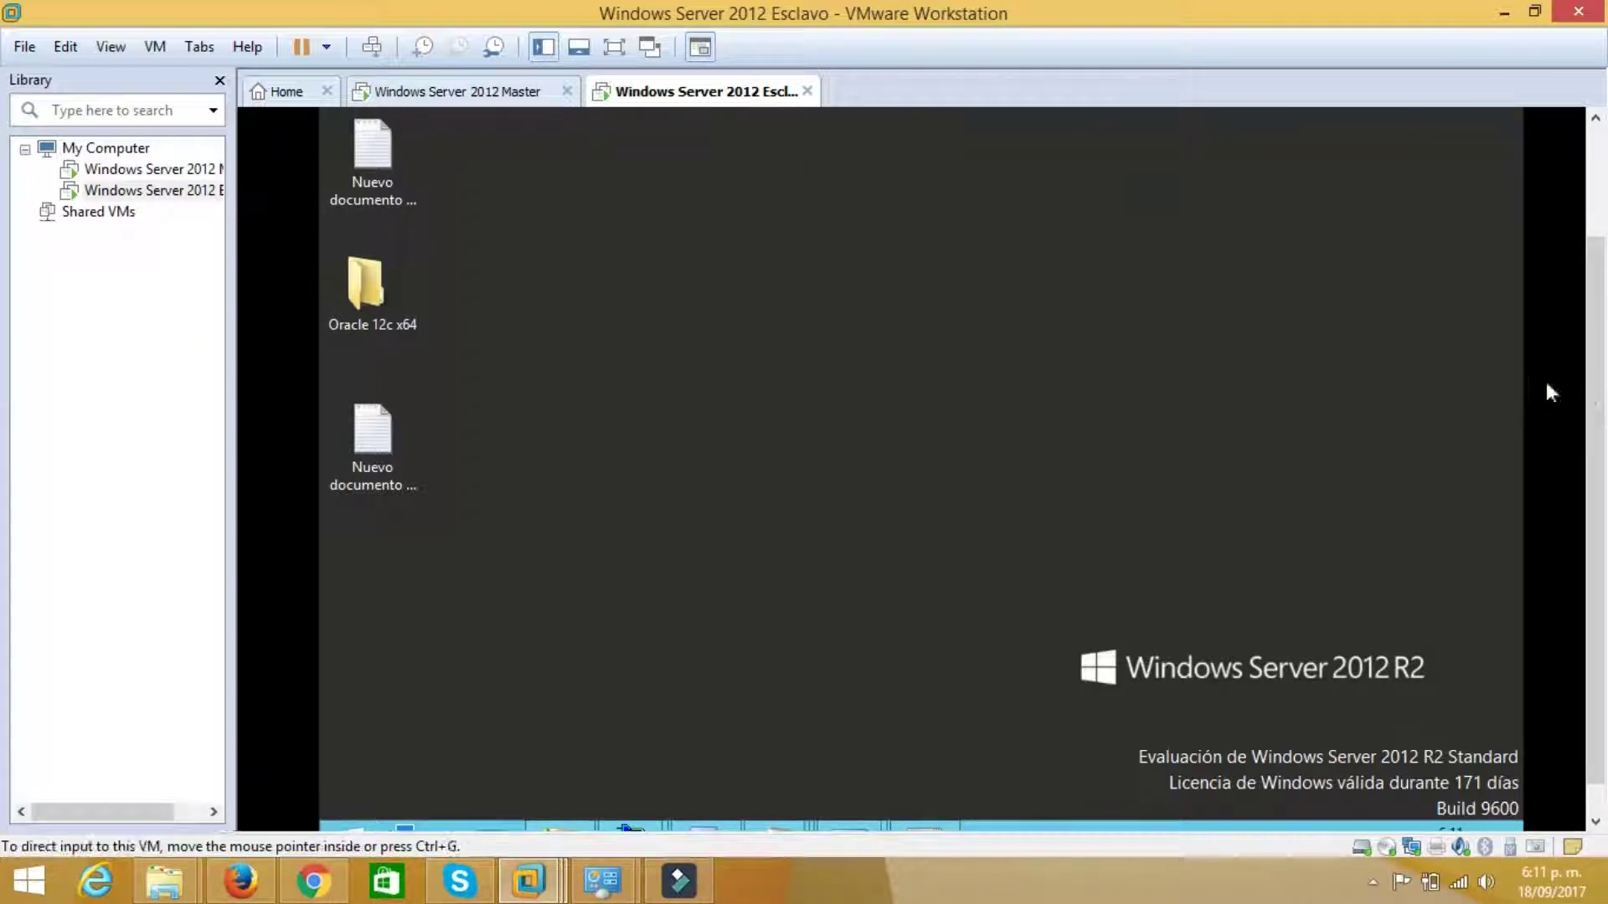
{"action": "scroll", "coordinate": [1574, 368], "scroll_direction": "down", "scroll_amount": 1}
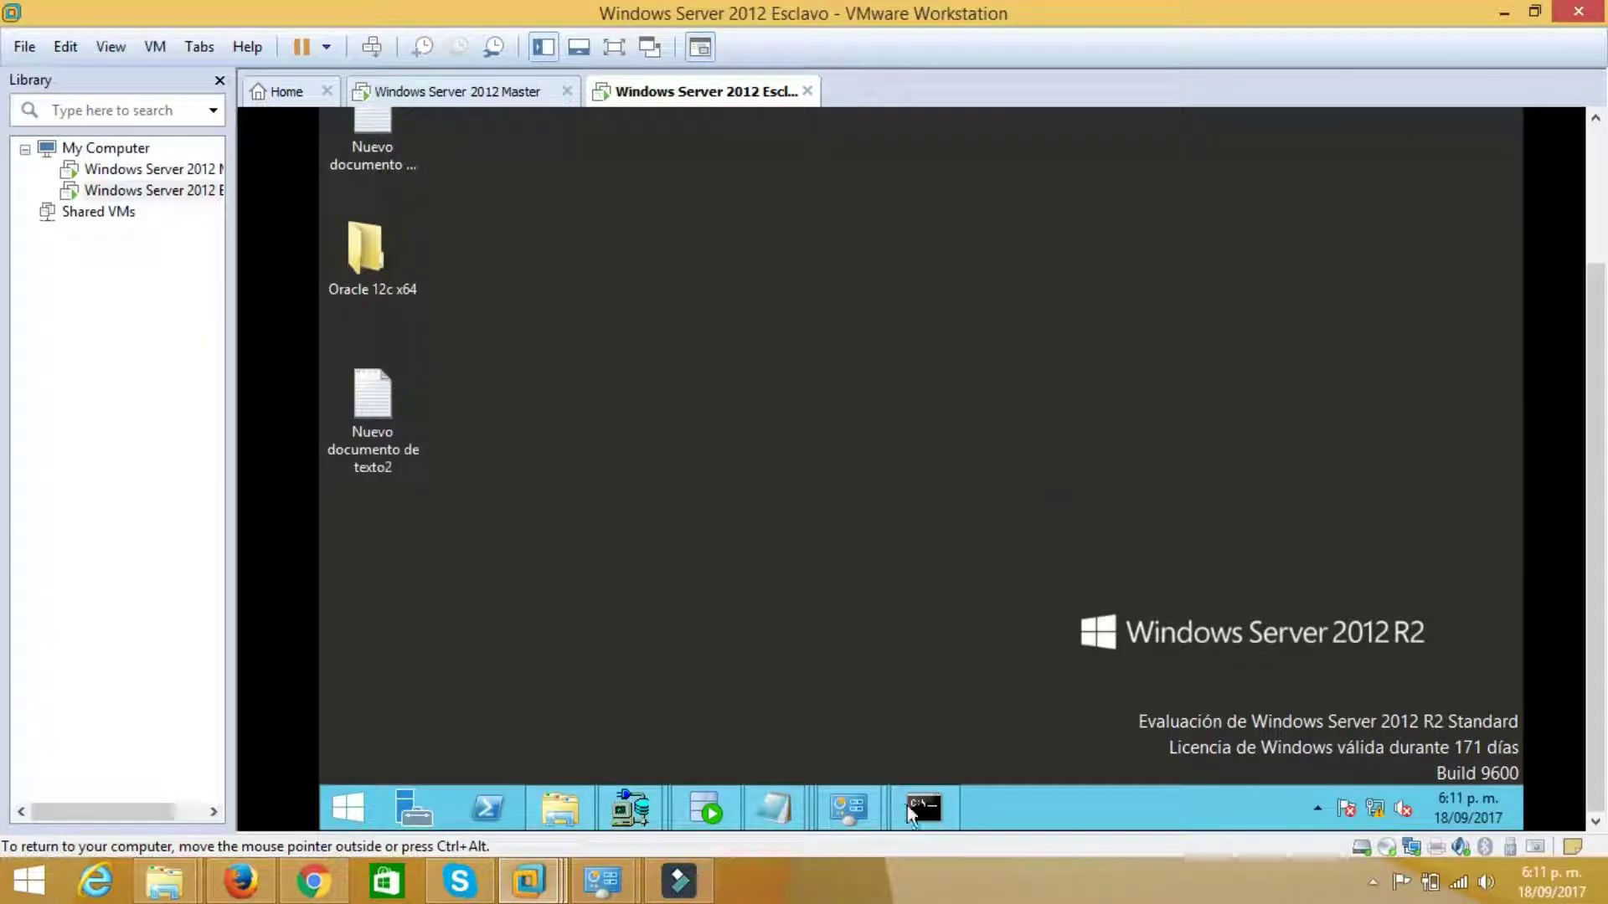
{"action": "left_click", "coordinate": [922, 807]}
{"action": "scroll", "coordinate": [841, 470], "scroll_direction": "down", "scroll_amount": 1}
Run netca and configure naming methods with Nomenclatura Local, finishing the wizard
{"action": "type", "text": "netca"}
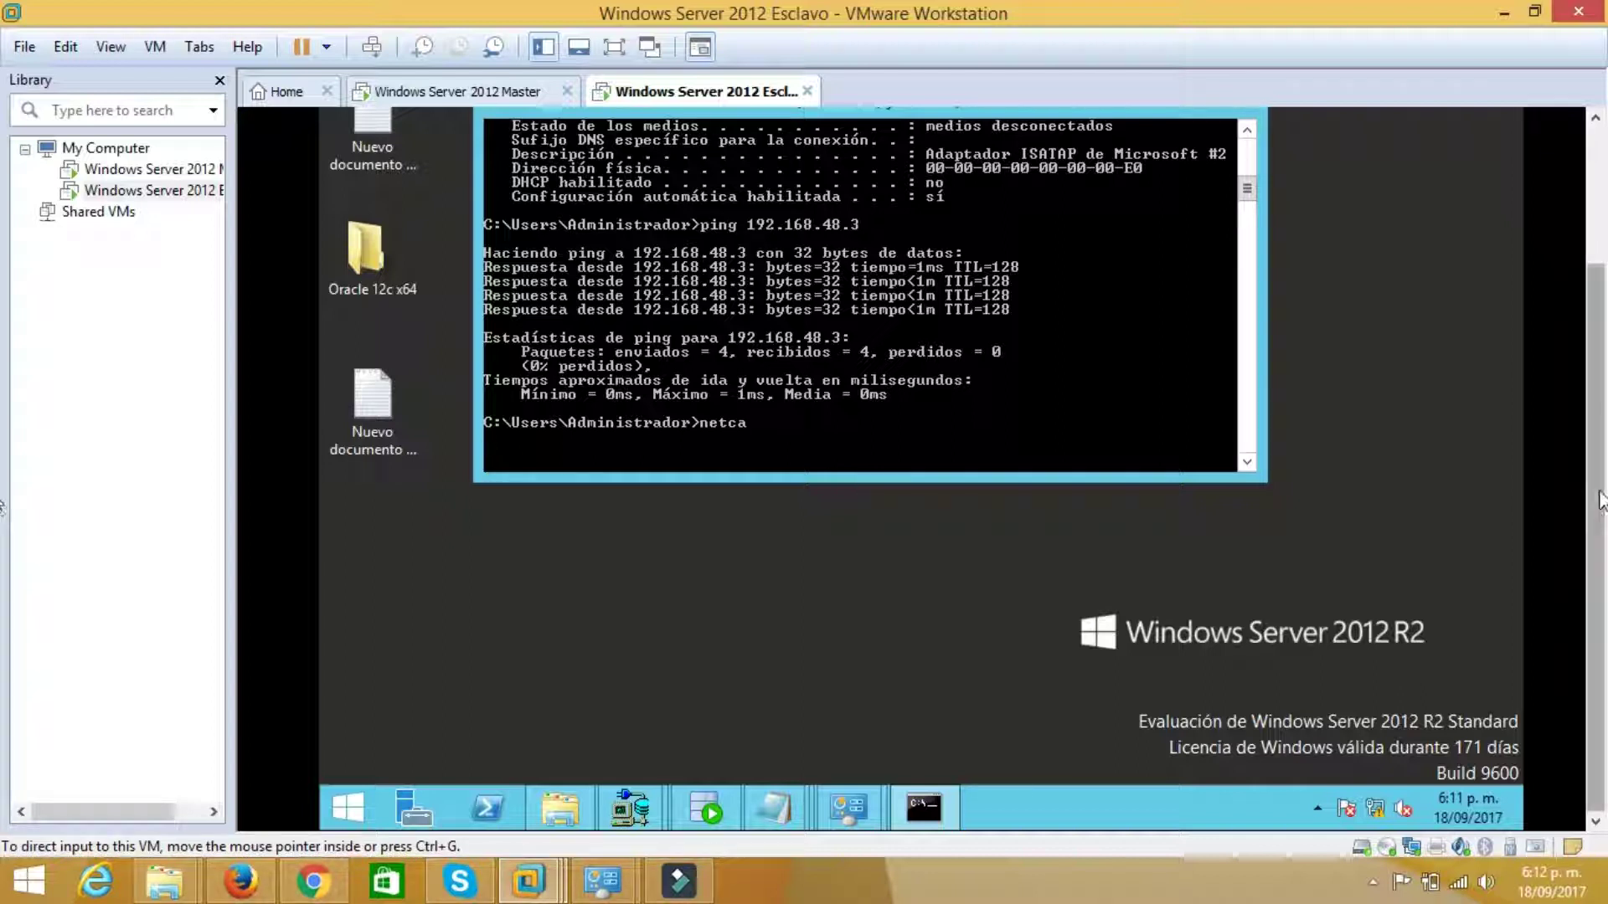
{"action": "scroll", "coordinate": [1595, 433], "scroll_direction": "up", "scroll_amount": 2}
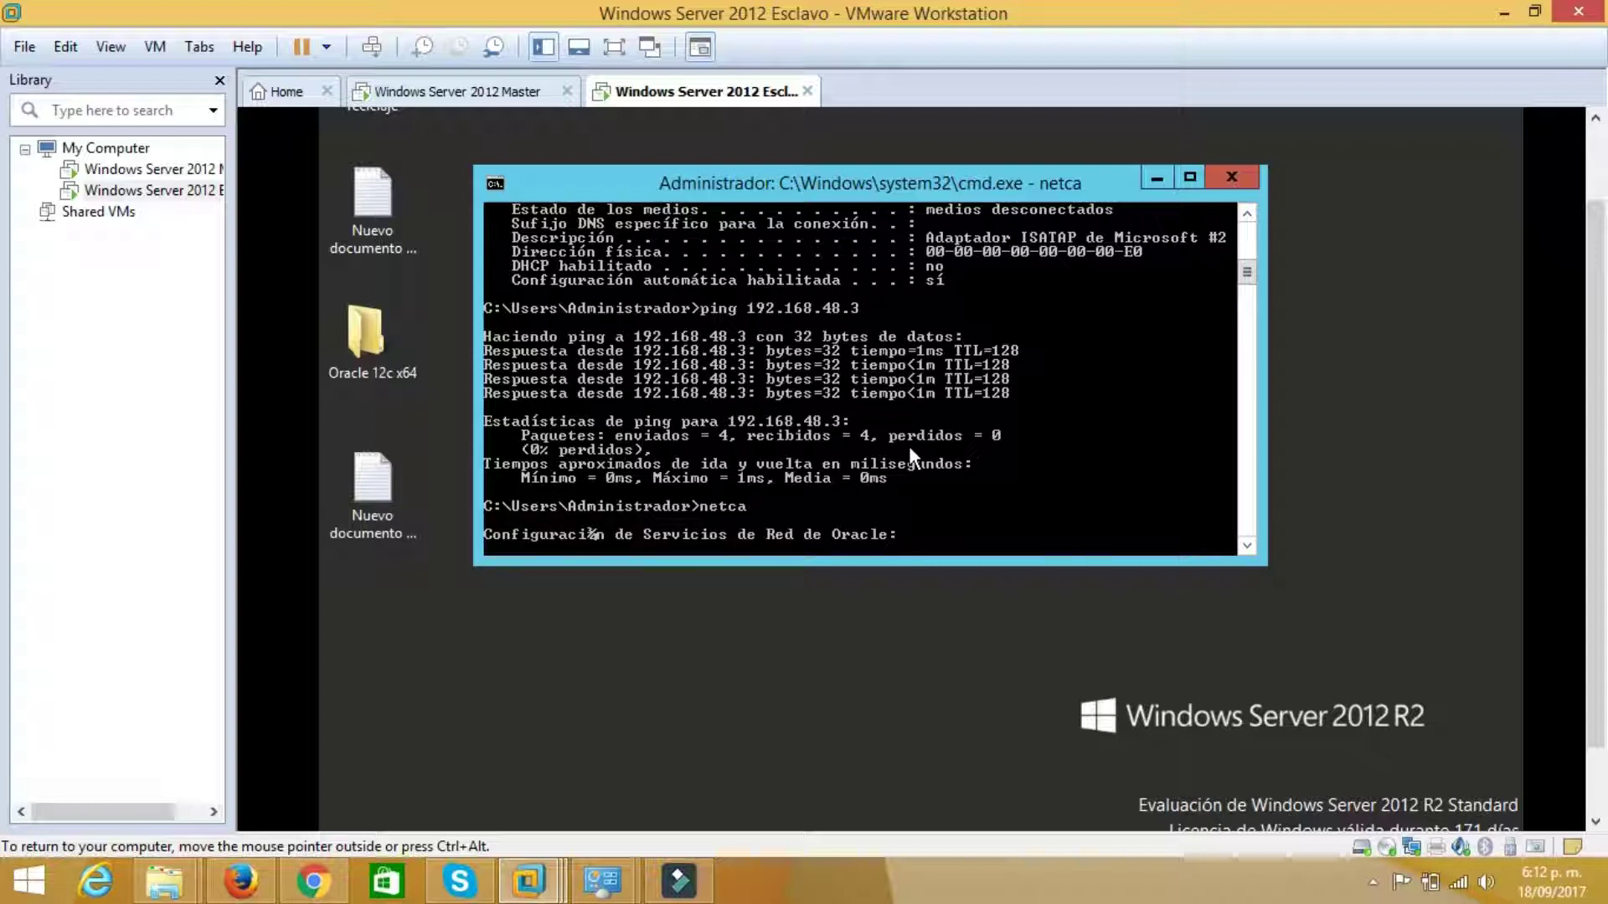
{"action": "scroll", "coordinate": [1596, 436], "scroll_direction": "down", "scroll_amount": 1}
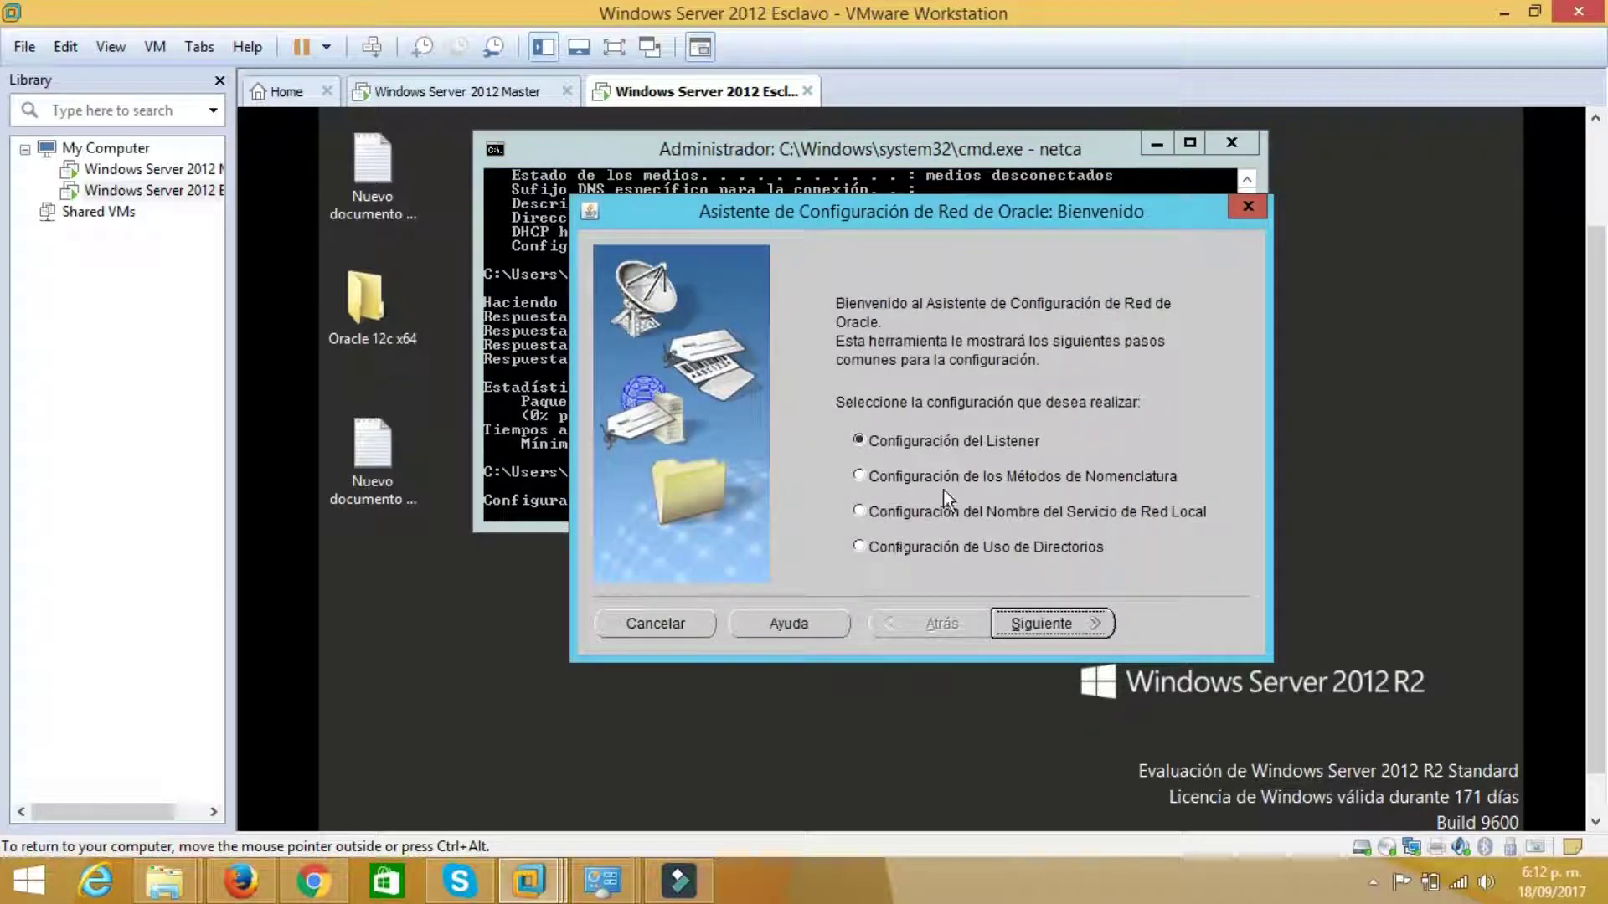
{"action": "left_click", "coordinate": [947, 479]}
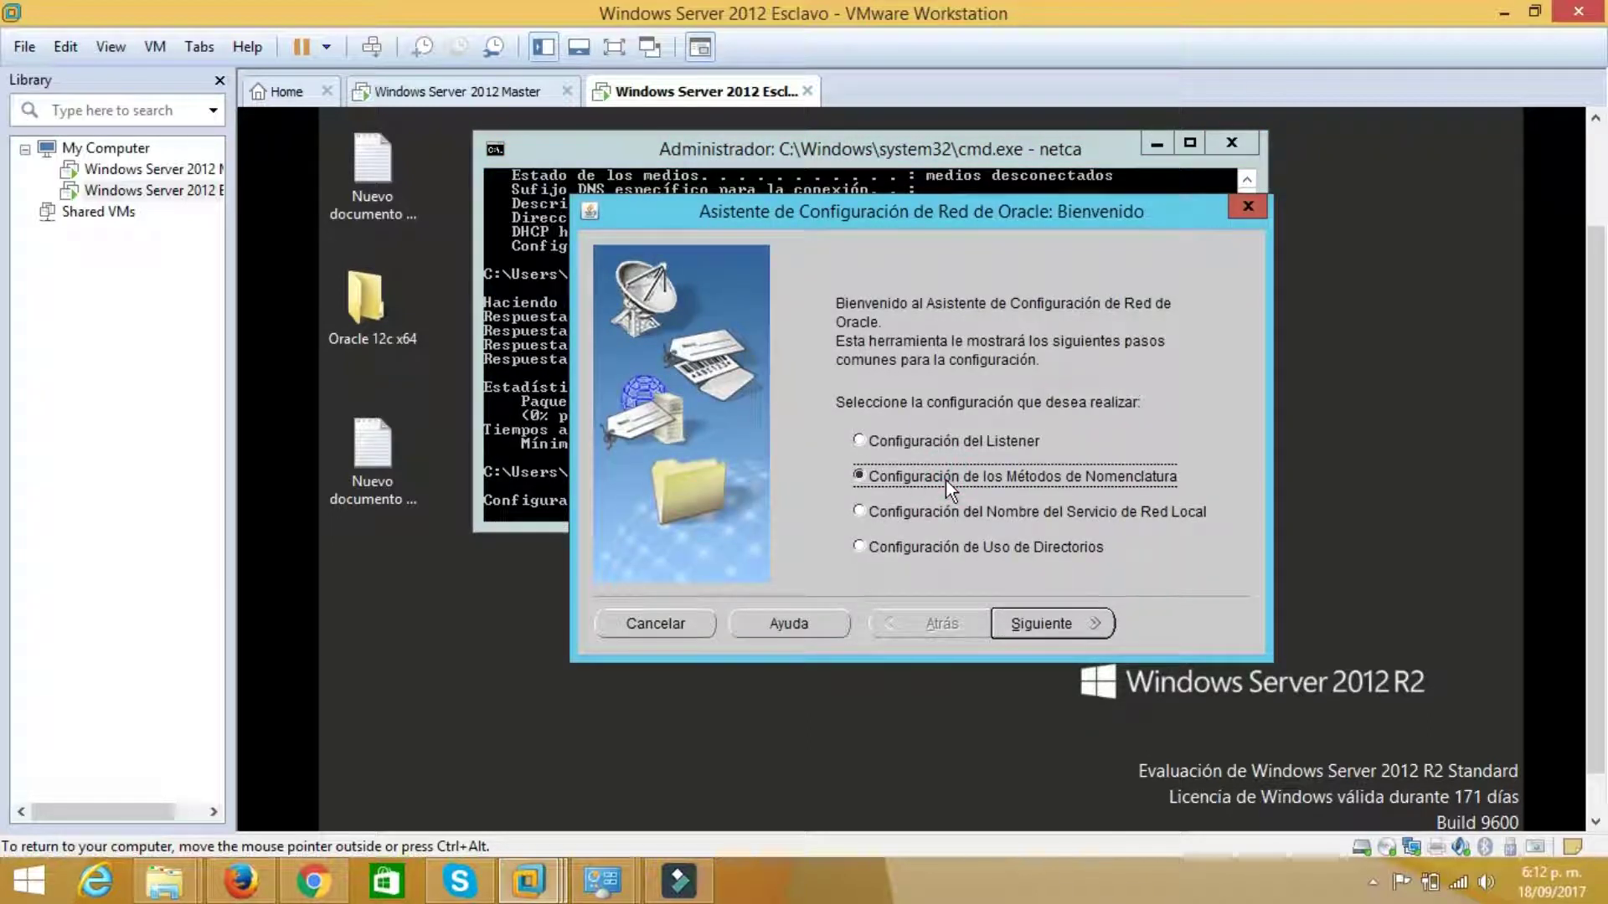
{"action": "left_click", "coordinate": [1082, 635]}
{"action": "left_click", "coordinate": [1114, 507]}
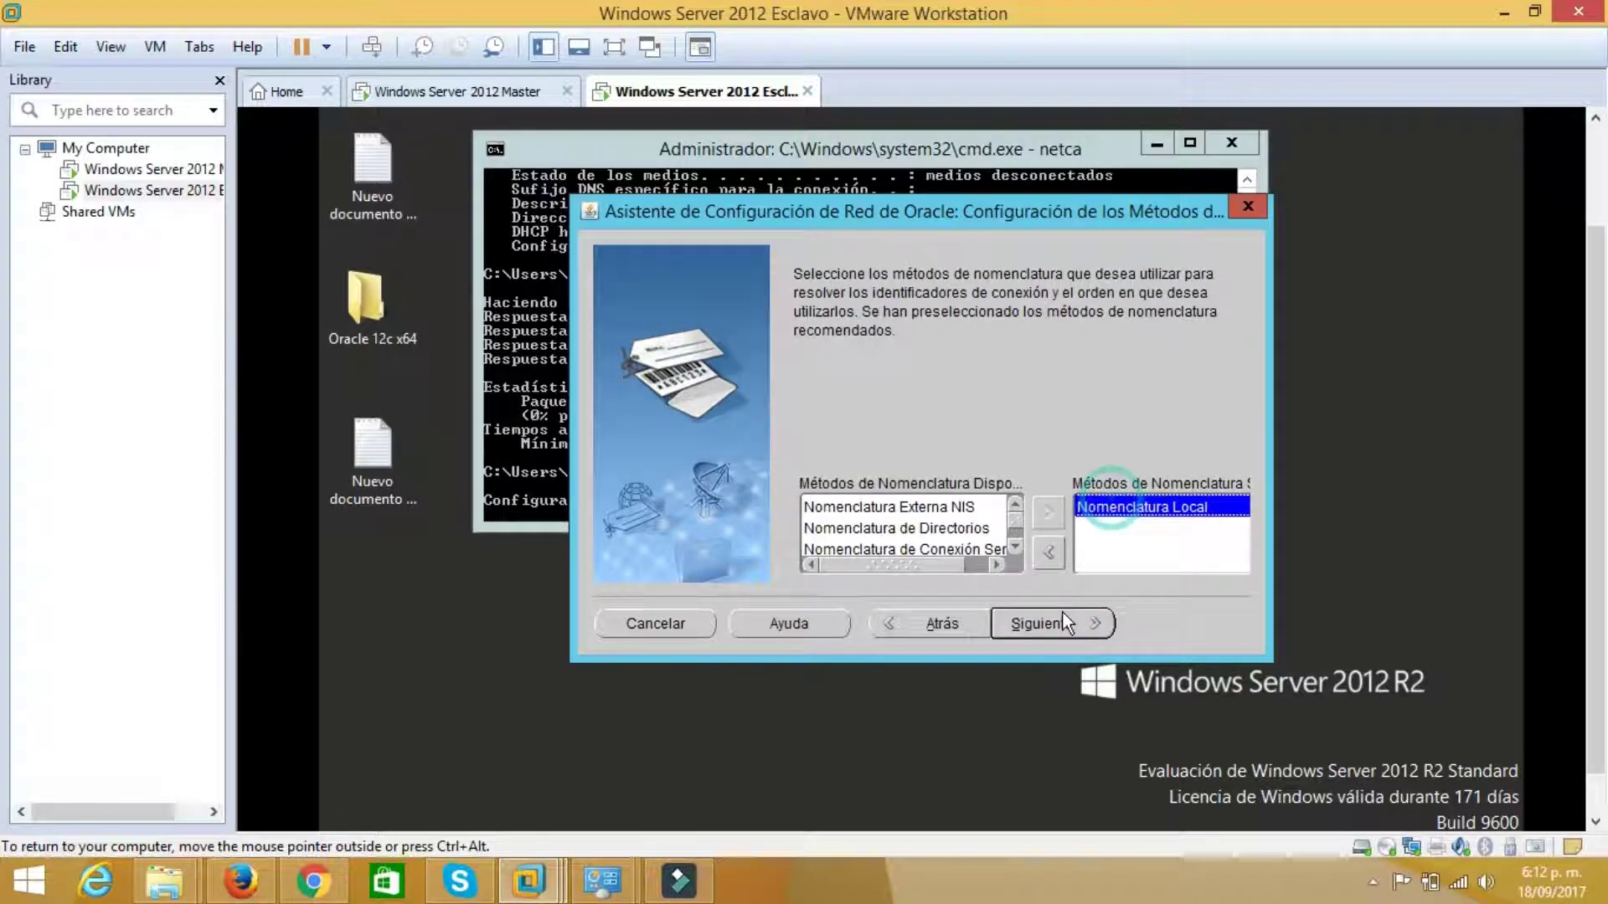
{"action": "left_click", "coordinate": [1057, 621]}
{"action": "left_click", "coordinate": [1057, 621]}
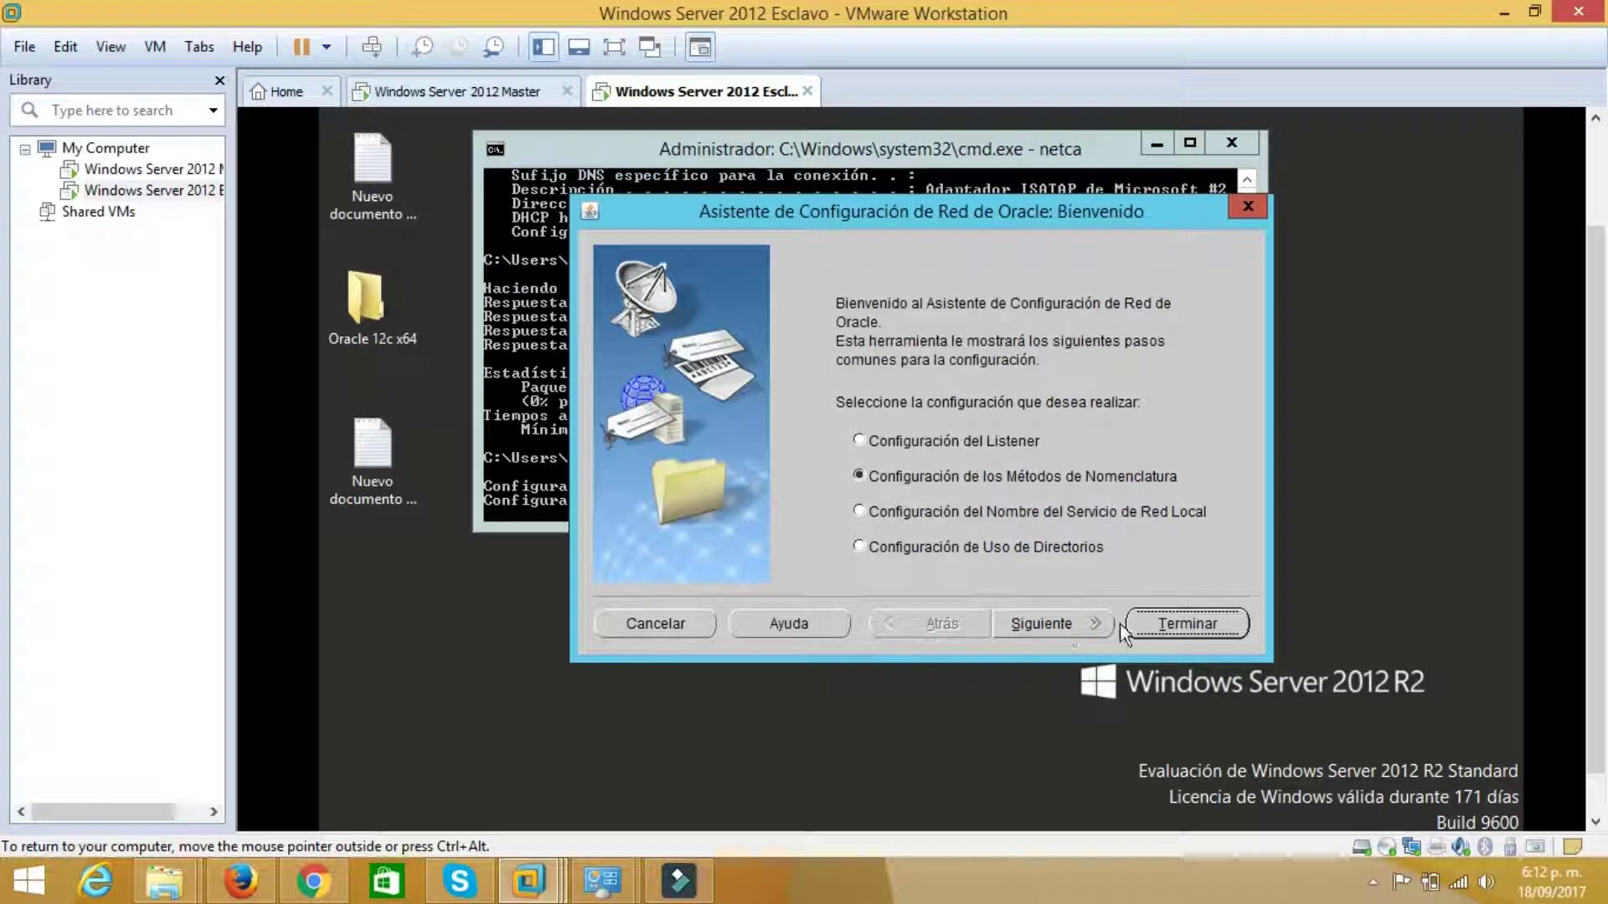
{"action": "left_click", "coordinate": [1147, 628]}
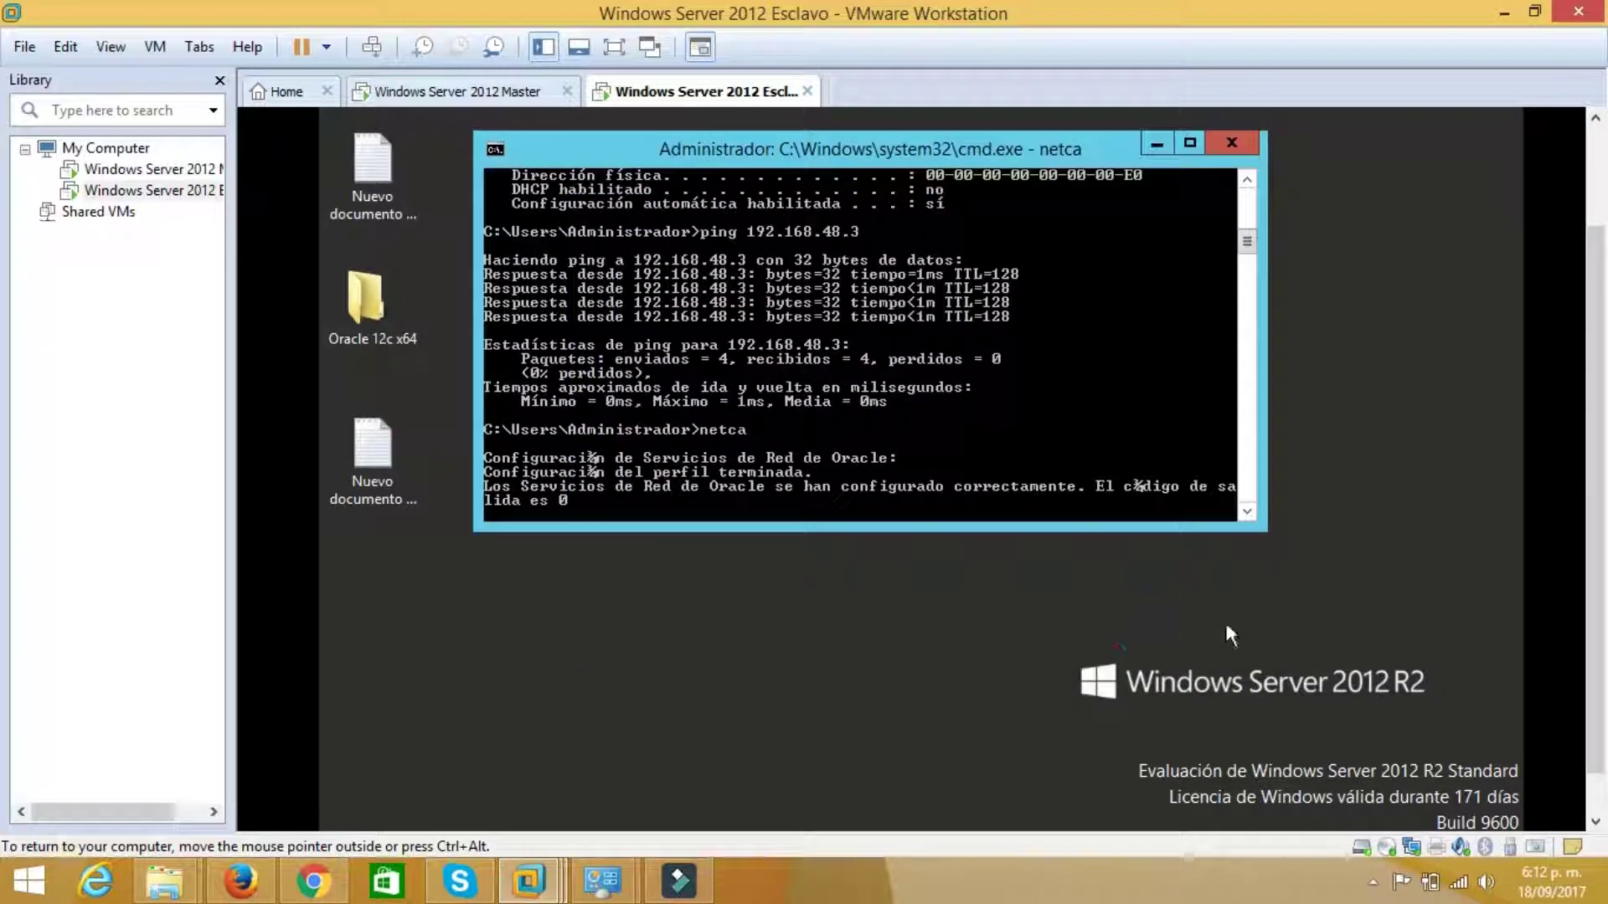
{"action": "scroll", "coordinate": [1595, 595], "scroll_direction": "up", "scroll_amount": 2}
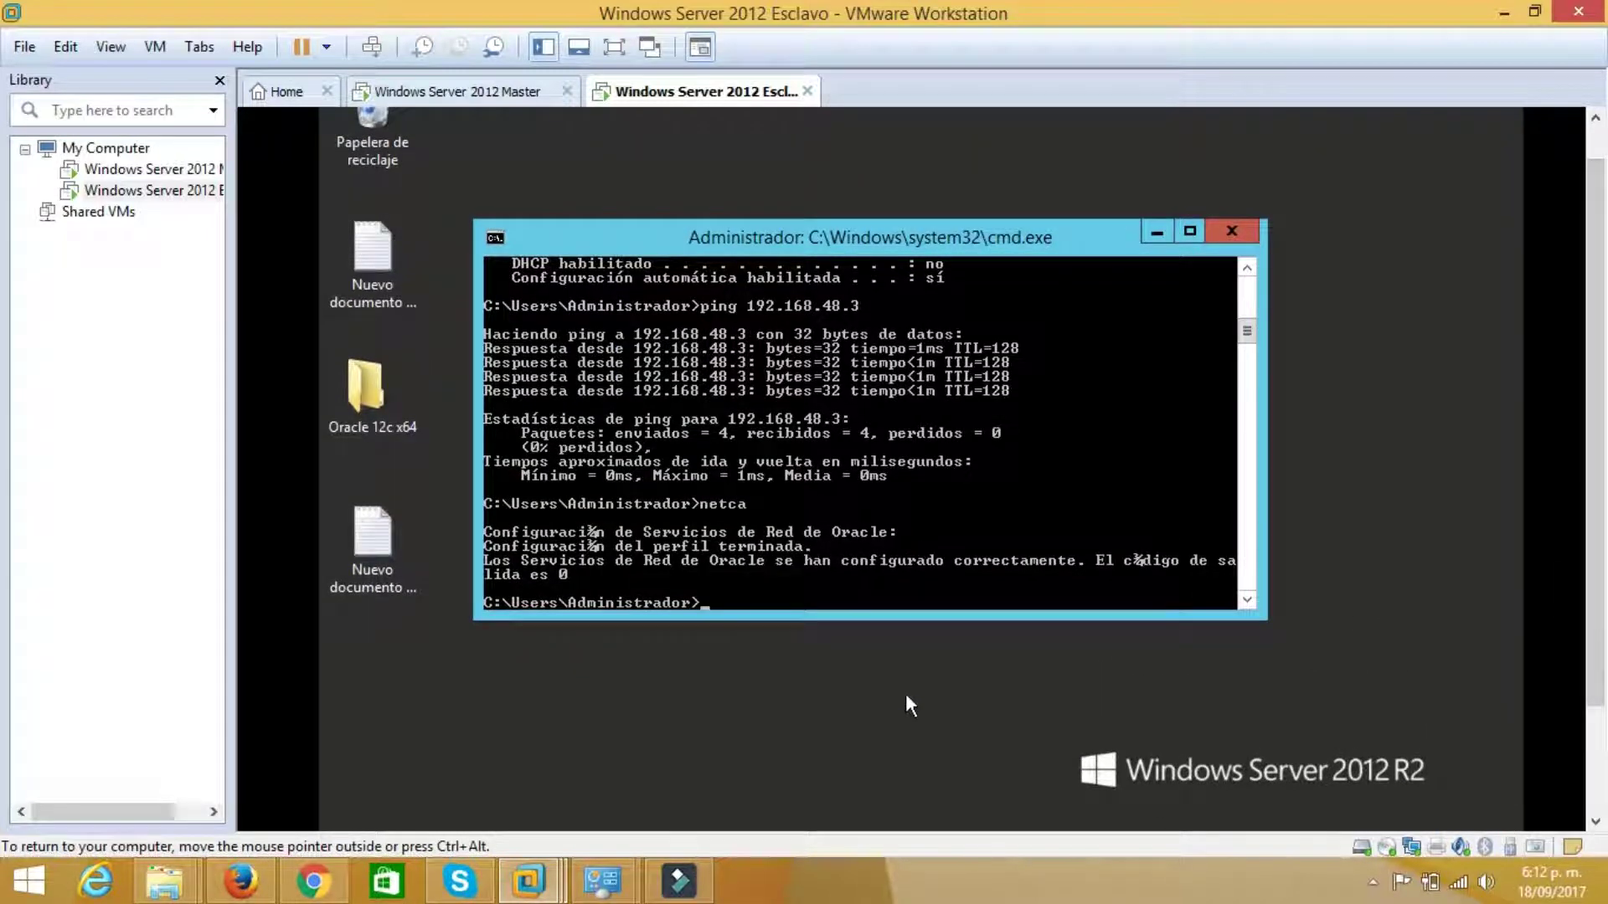
Search Windows for 'net manager' and launch Oracle Net Manager on Esclavo
{"action": "left_click", "coordinate": [906, 693]}
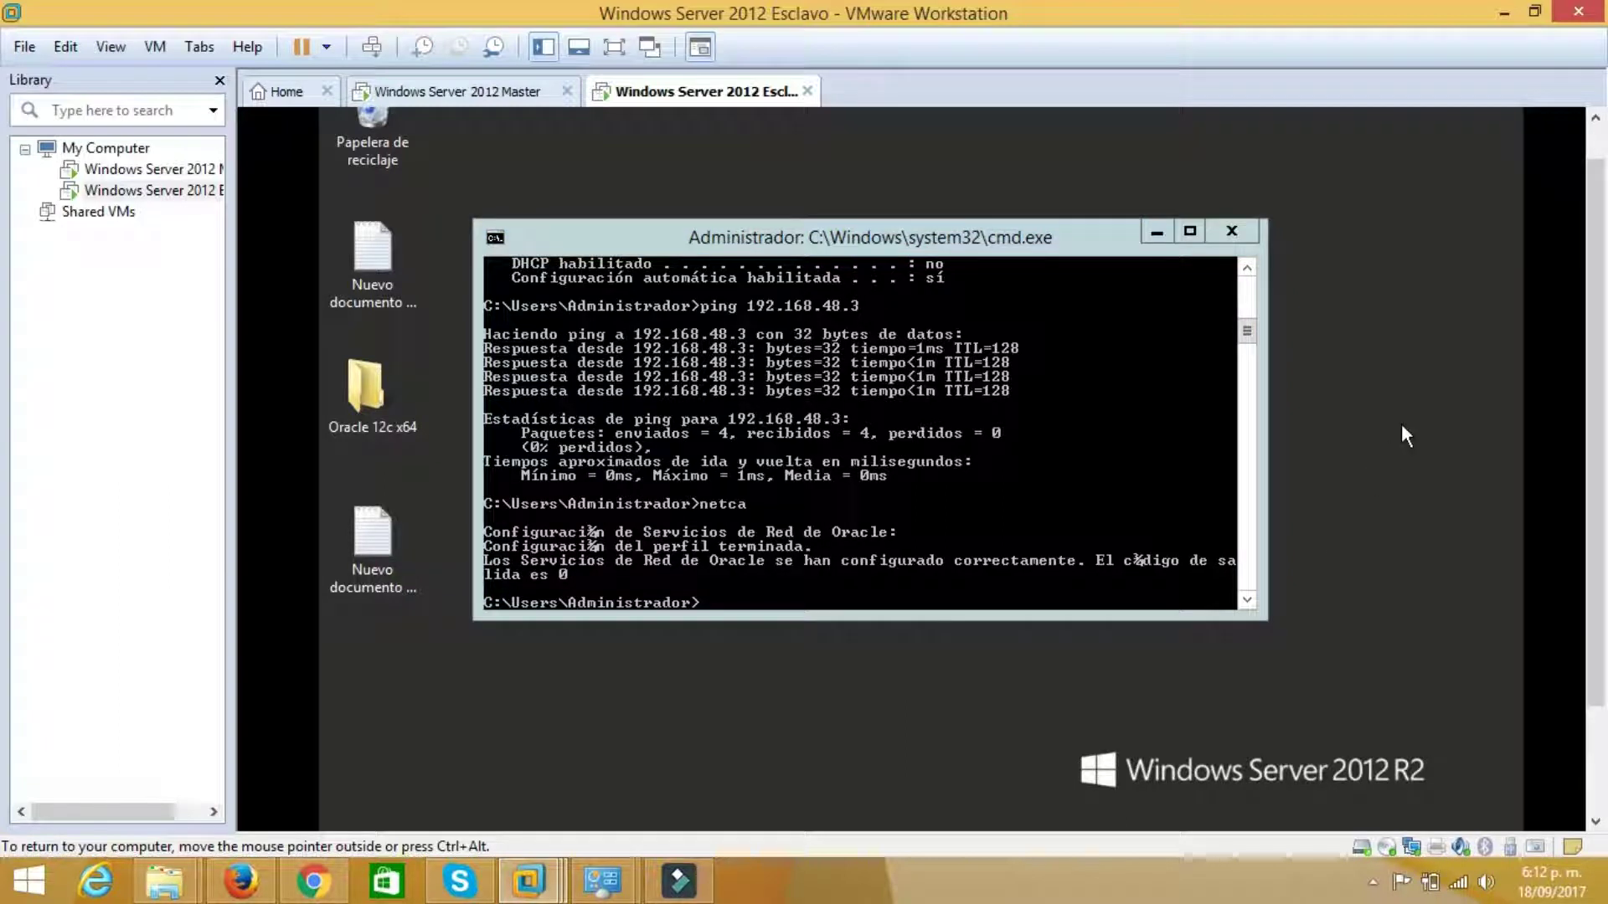
{"action": "key", "text": "super+c"}
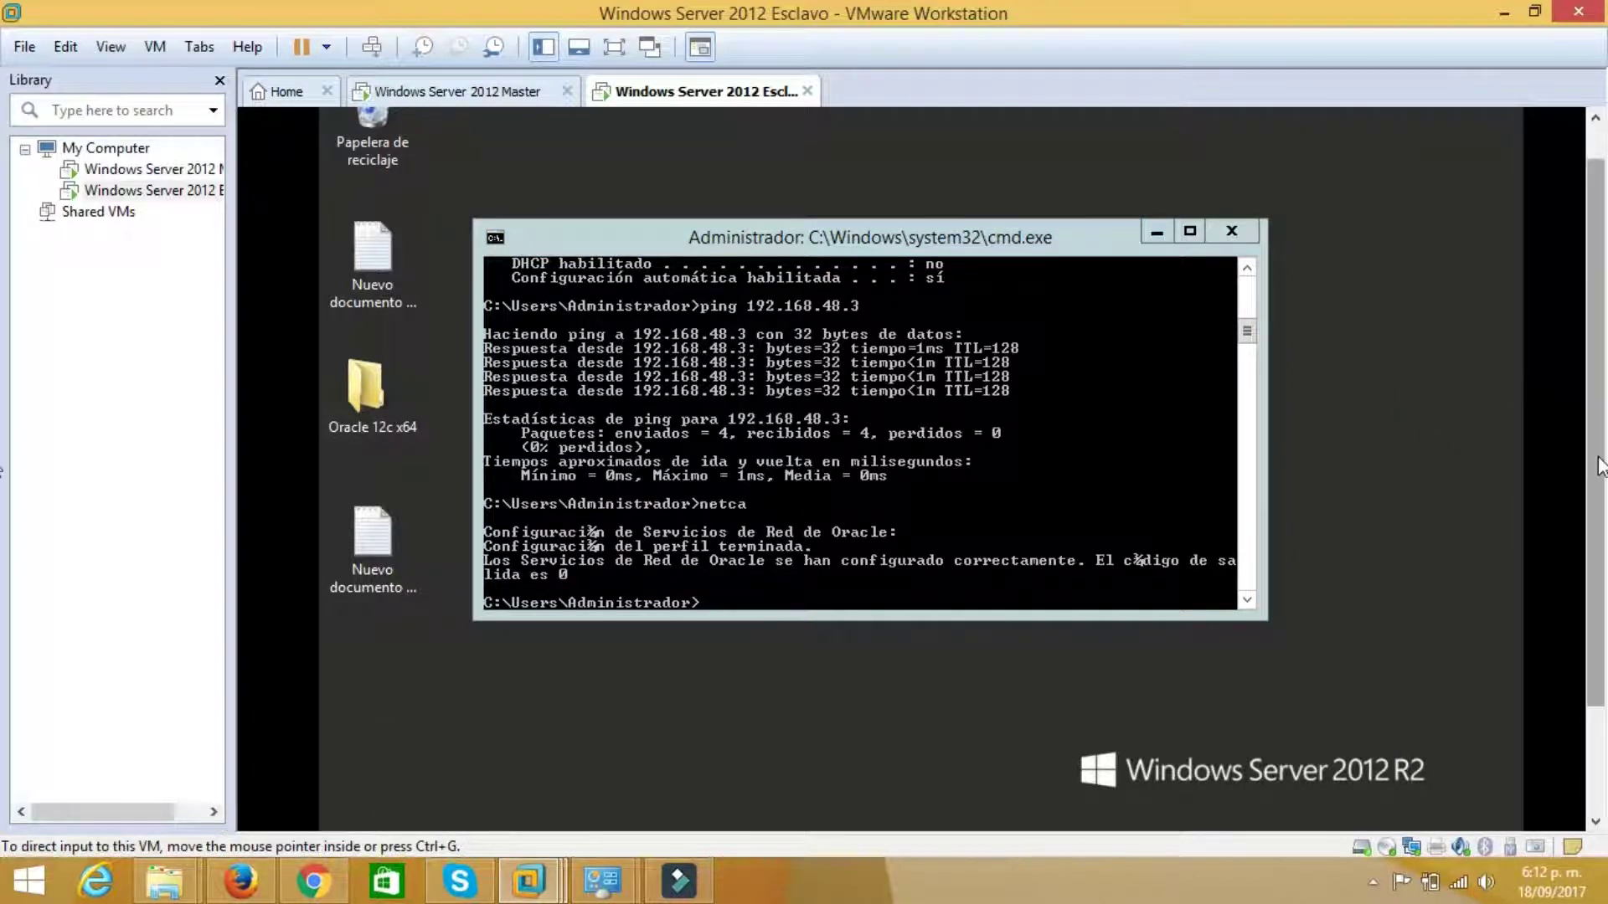
{"action": "scroll", "coordinate": [1596, 419], "scroll_direction": "up", "scroll_amount": 1}
{"action": "key", "text": "super+q"}
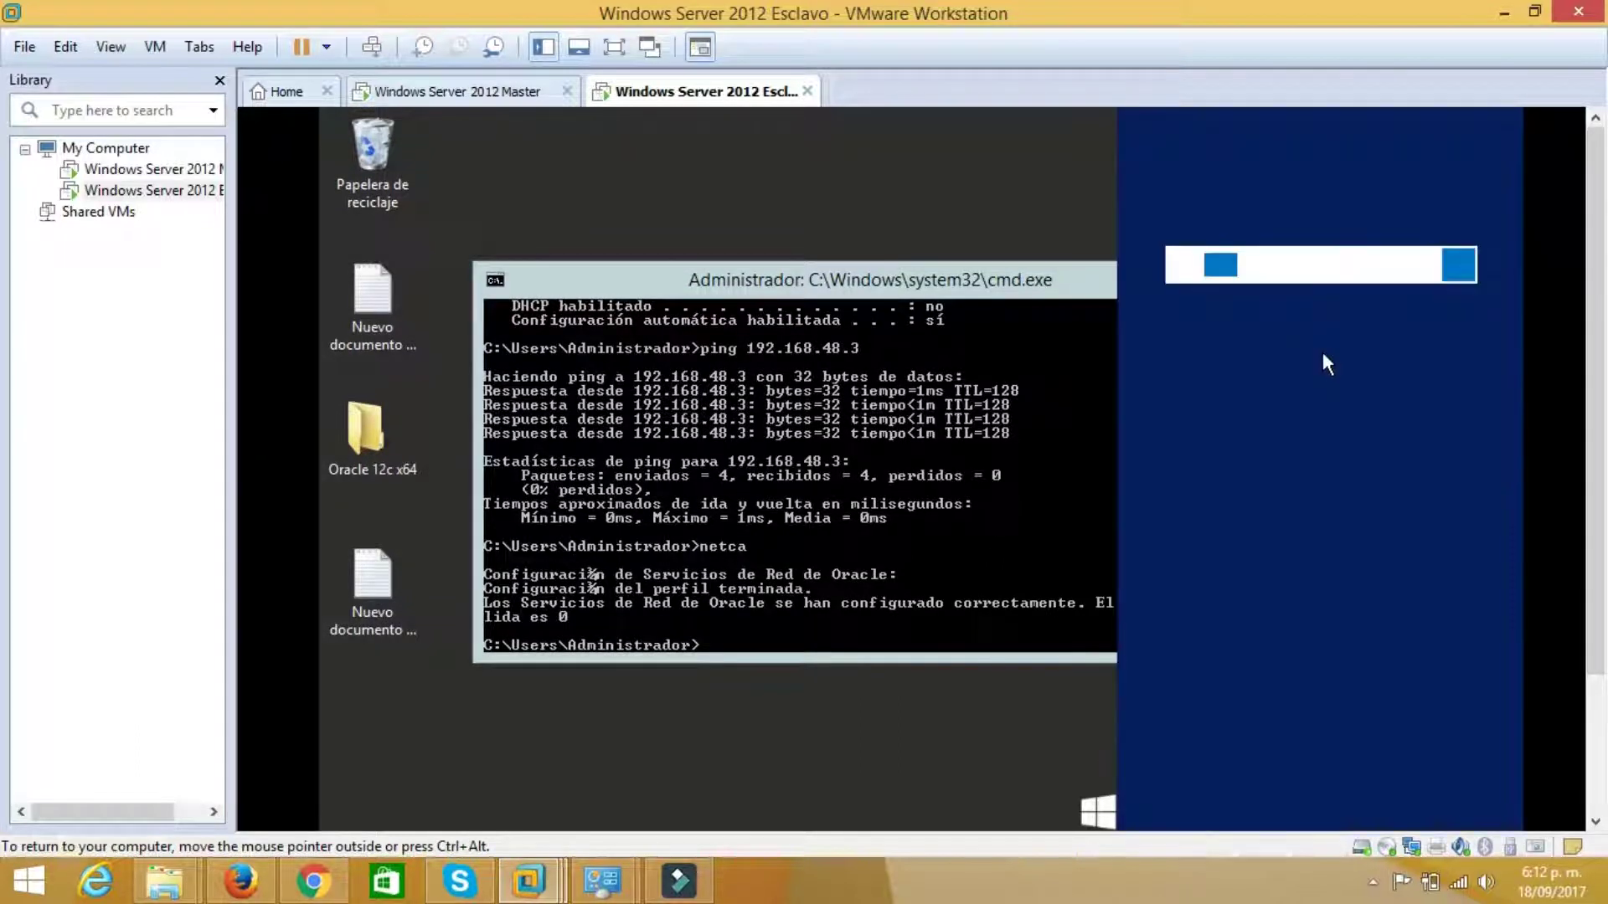
{"action": "type", "text": "net manager"}
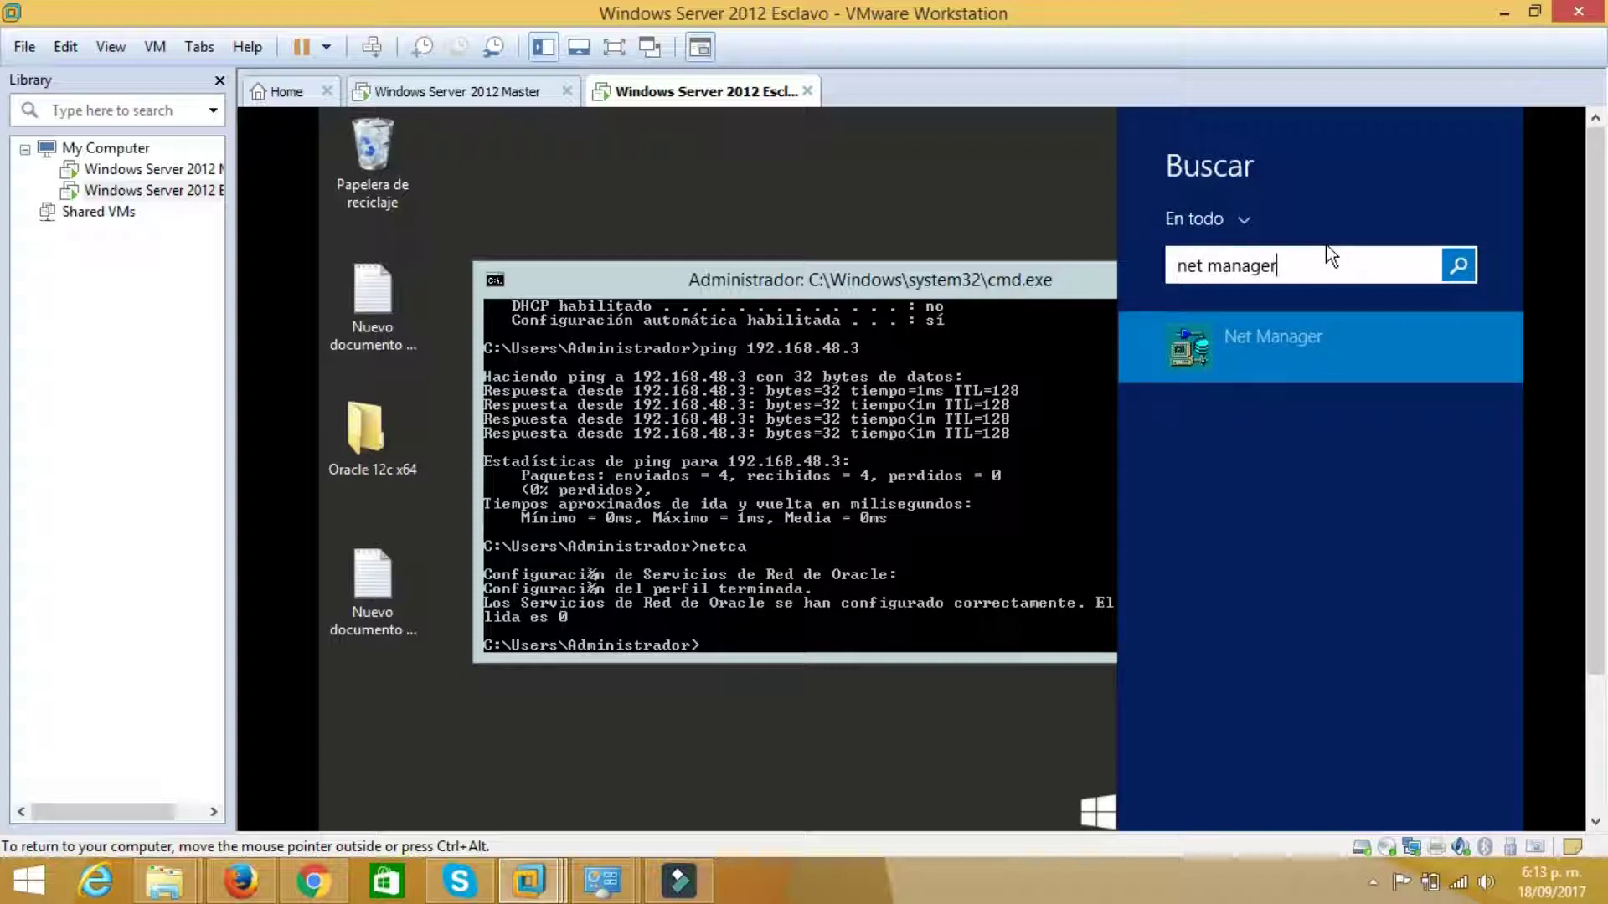
{"action": "left_click", "coordinate": [1270, 325]}
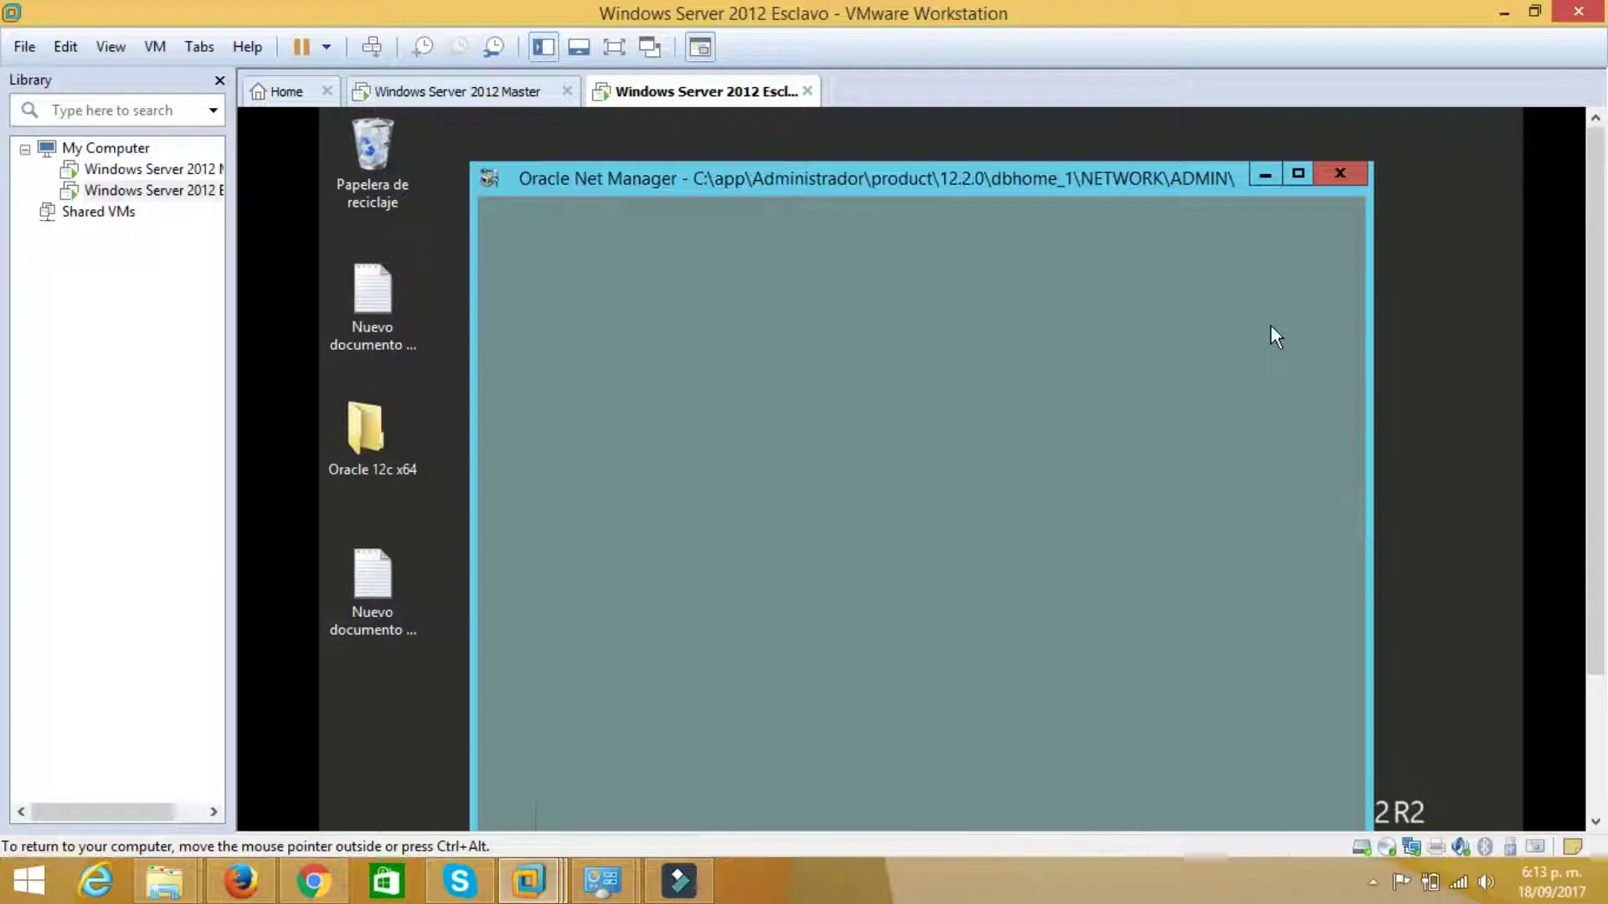
{"action": "scroll", "coordinate": [1583, 327], "scroll_direction": "down", "scroll_amount": 3}
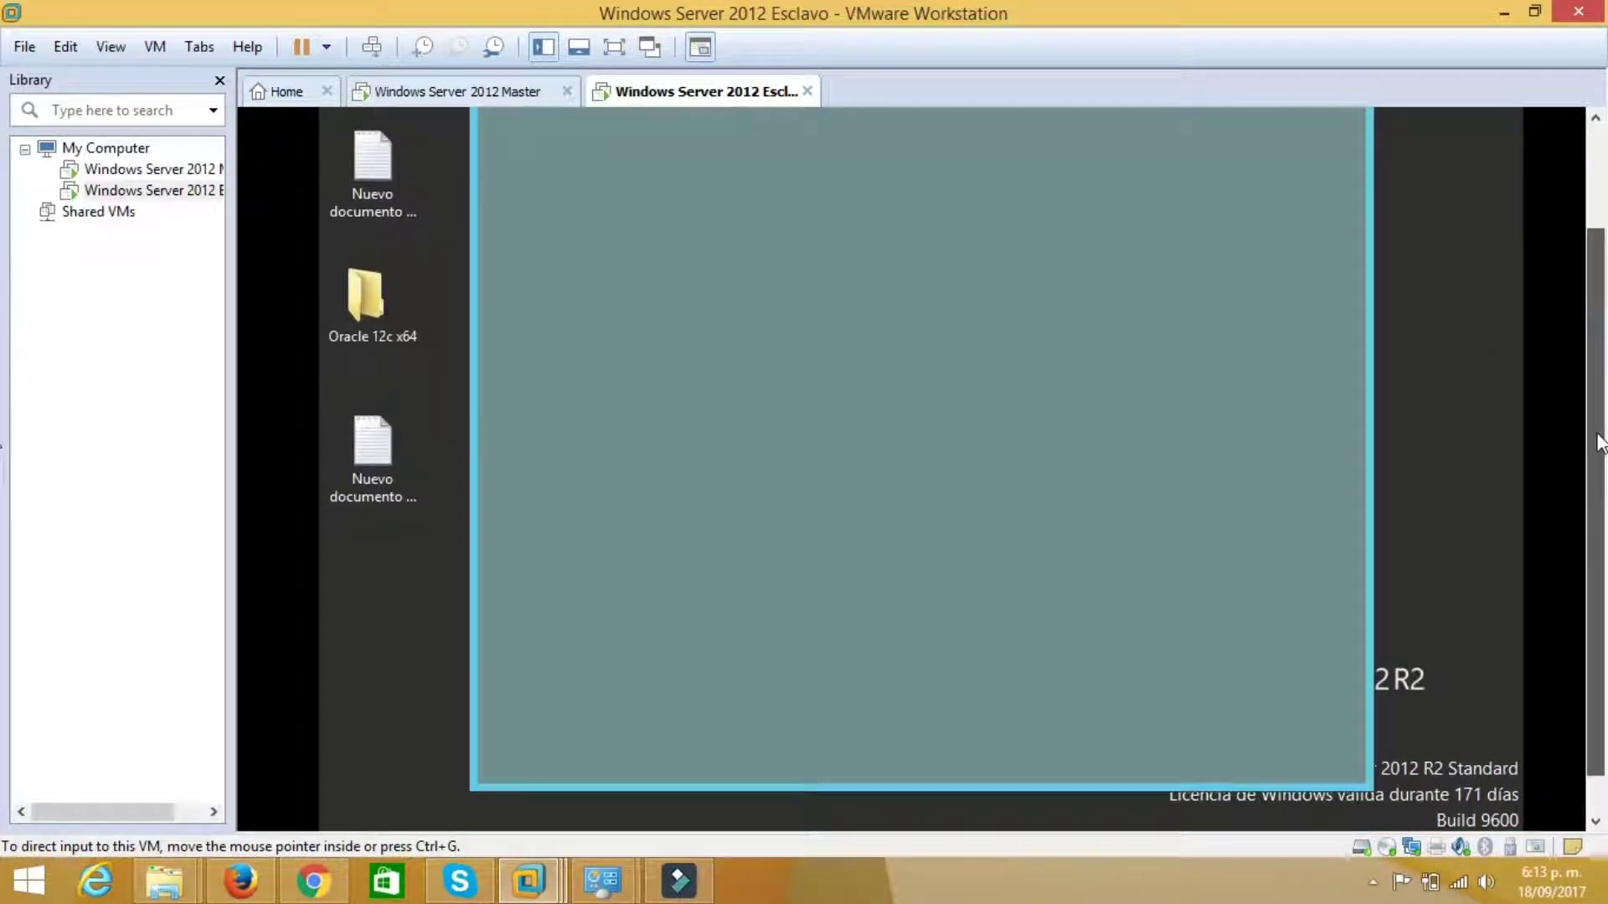
{"action": "scroll", "coordinate": [1597, 353], "scroll_direction": "up", "scroll_amount": 2}
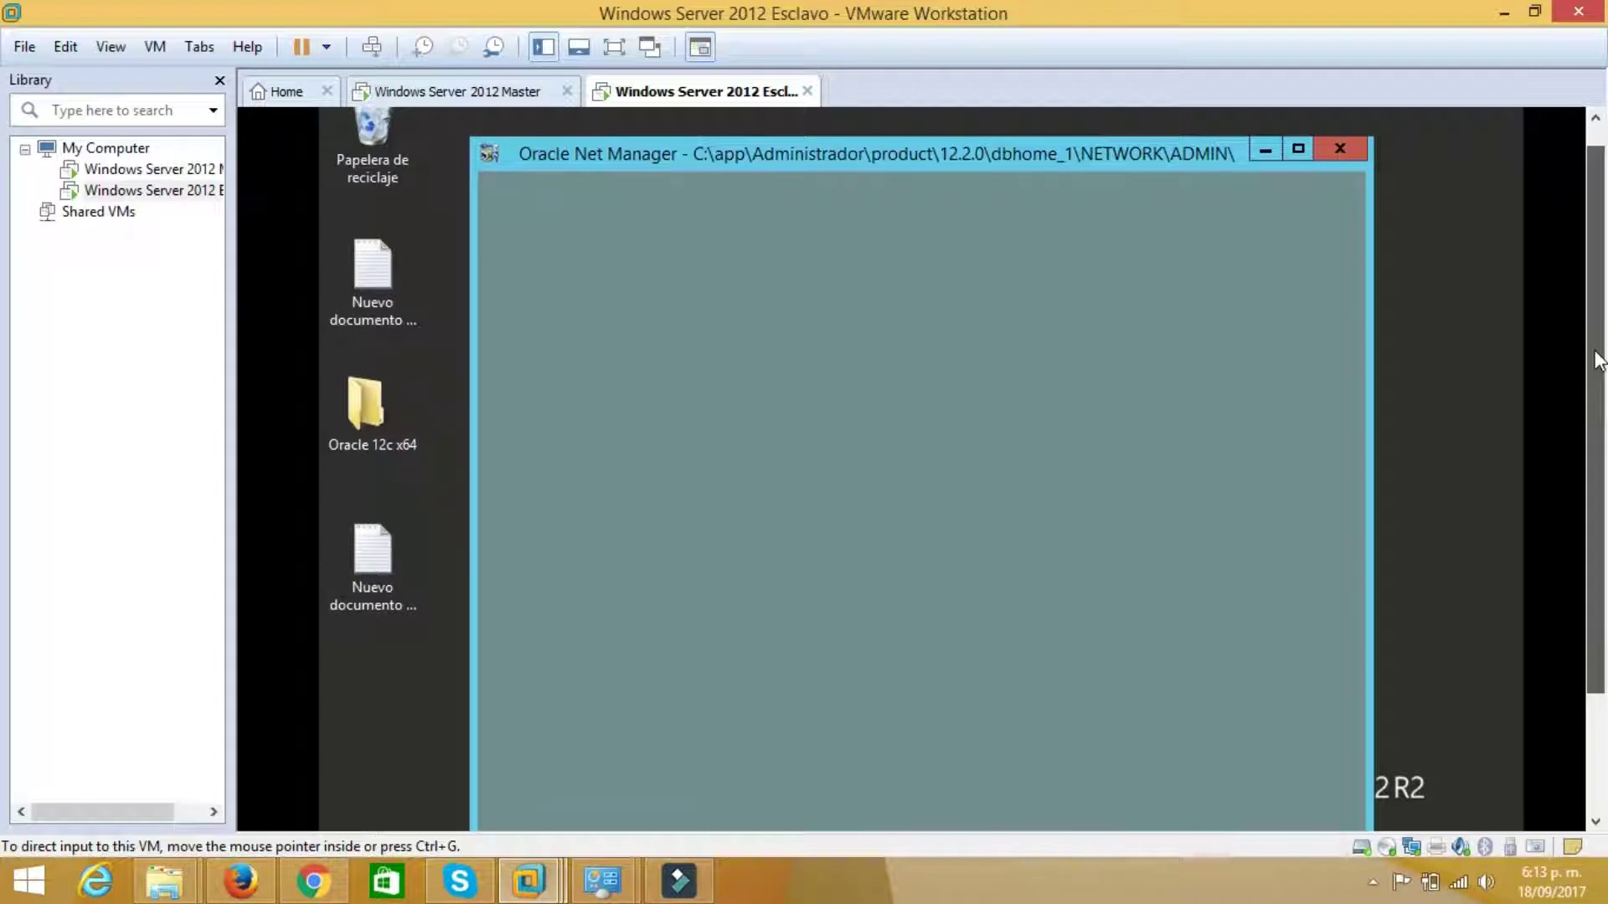
{"action": "mouse_move", "coordinate": [1596, 362]}
{"action": "left_mouse_down"}
{"action": "mouse_move", "coordinate": [1597, 399]}
{"action": "mouse_move", "coordinate": [1596, 365]}
{"action": "left_mouse_up"}
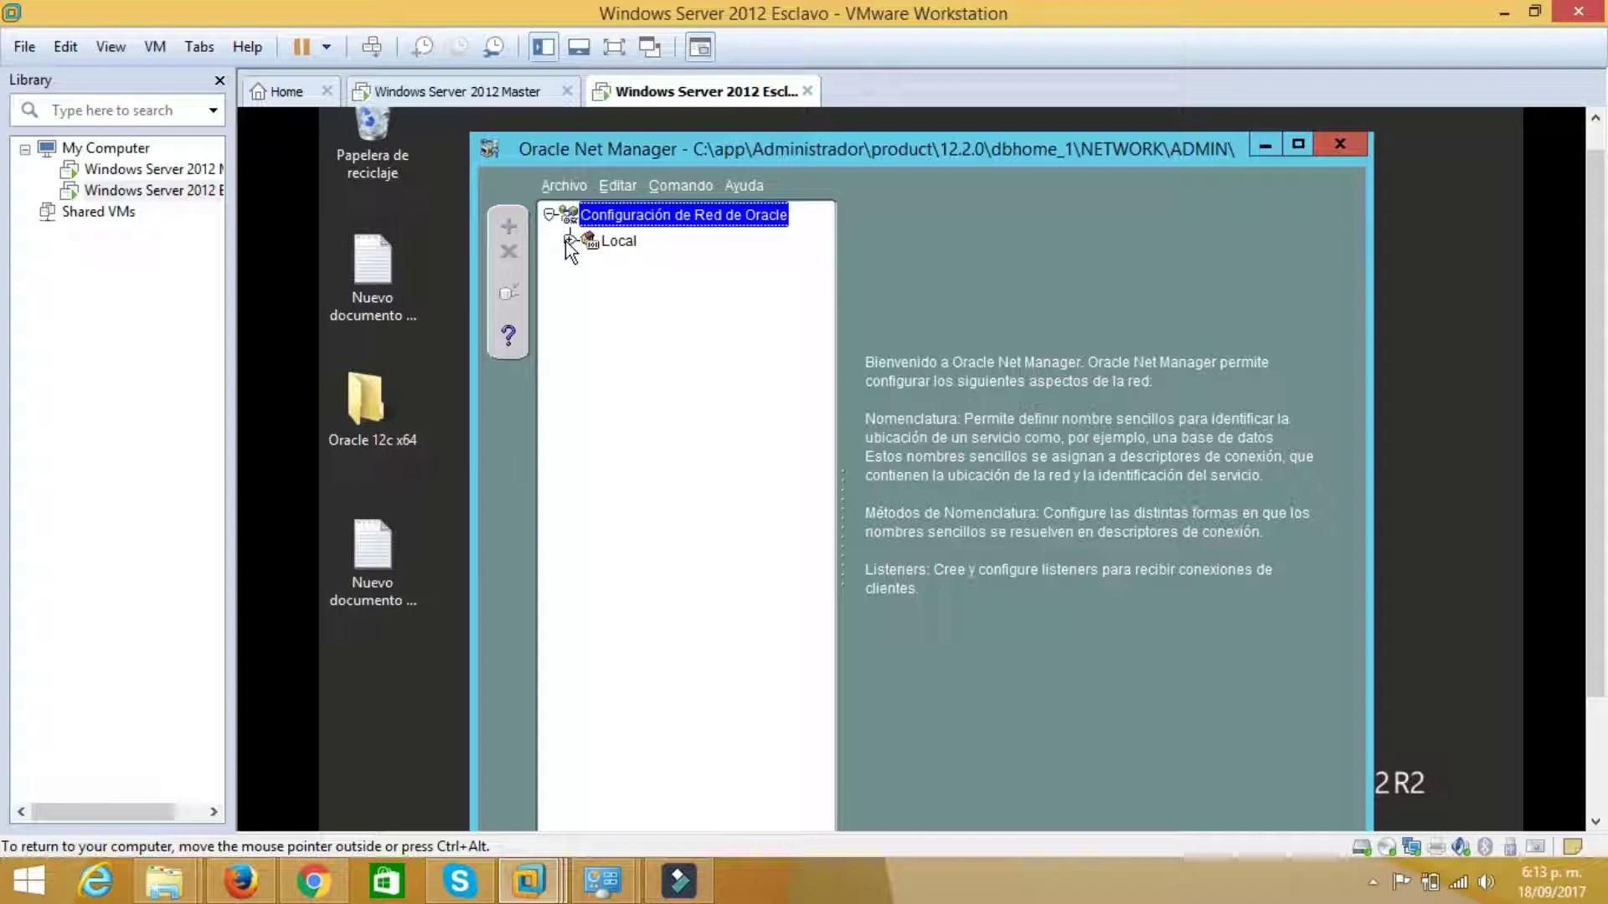
Delete the existing bdmaster net service name under Local
{"action": "left_click", "coordinate": [568, 242]}
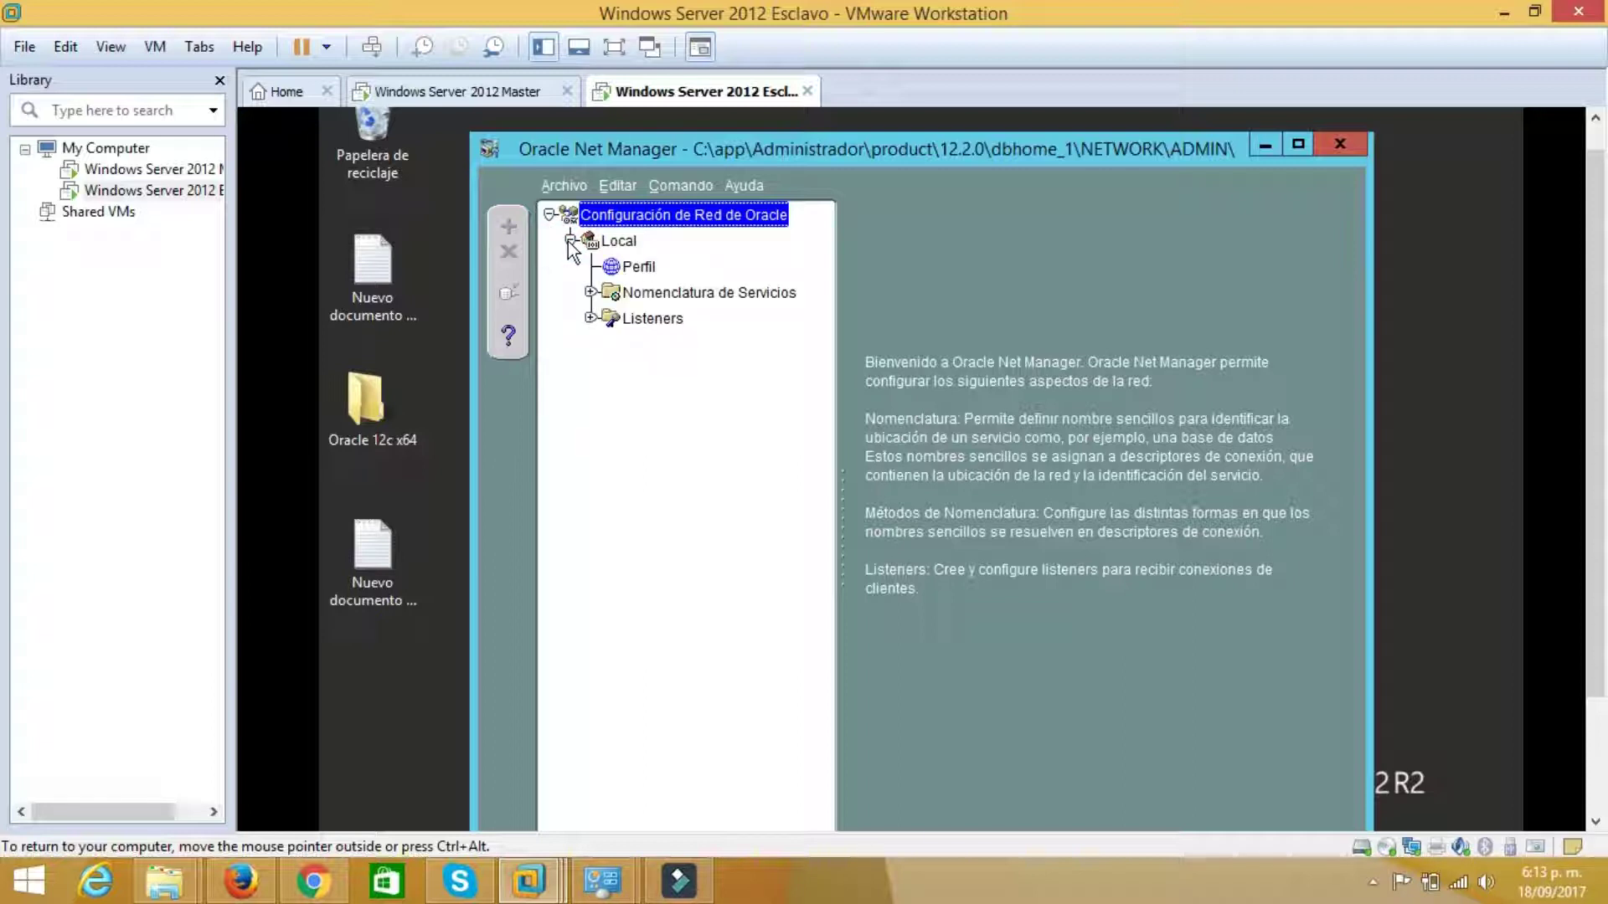
{"action": "left_click", "coordinate": [590, 292]}
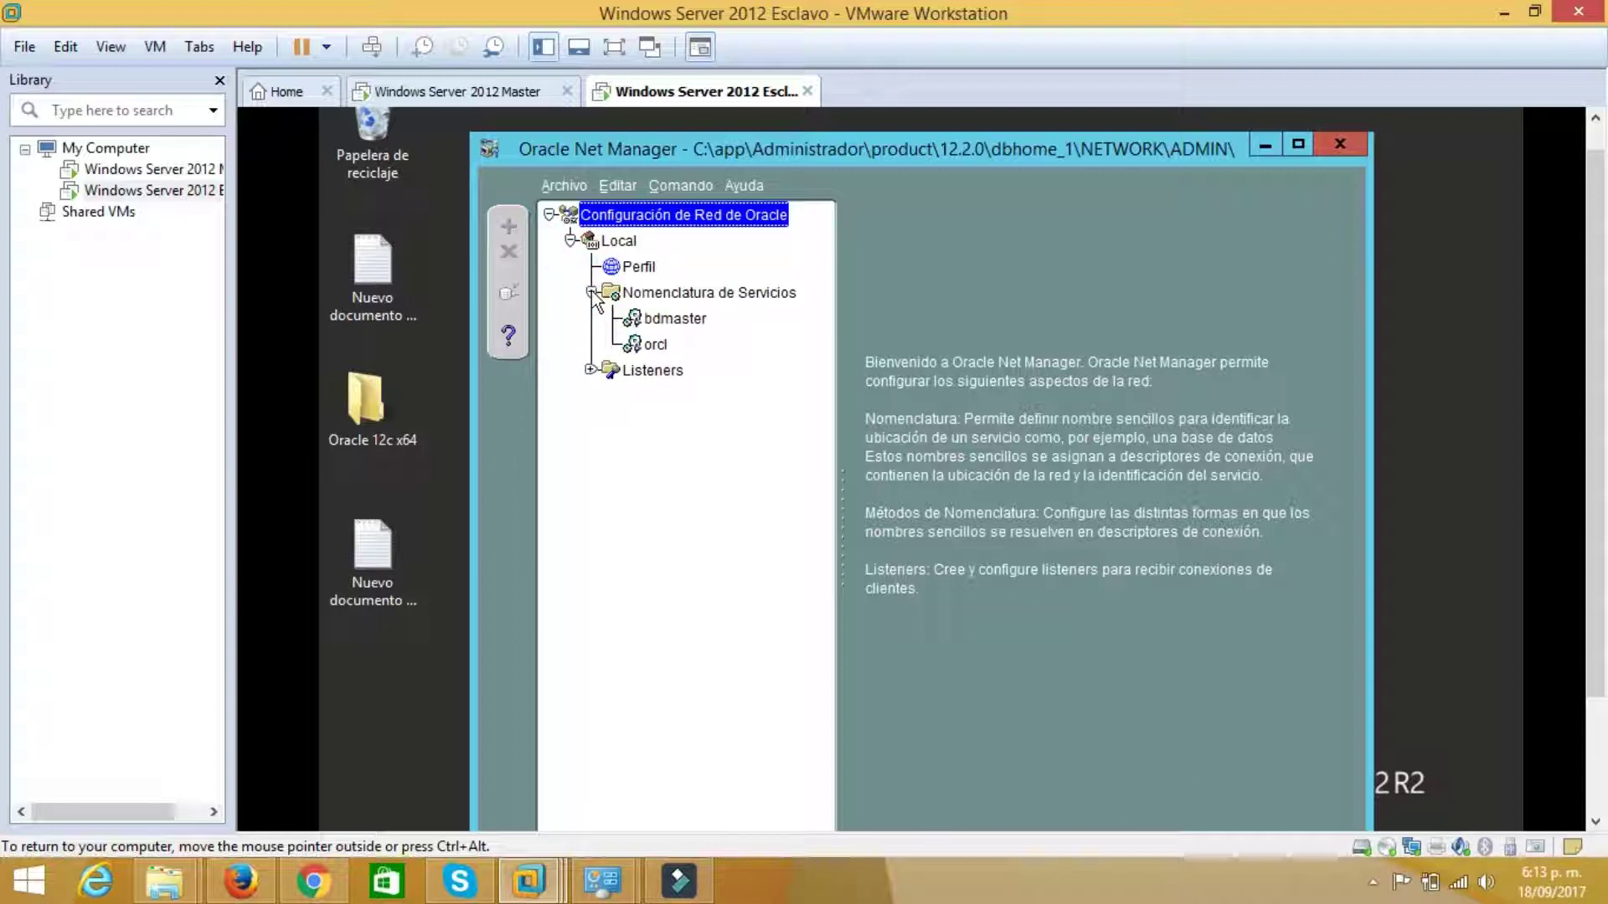
{"action": "left_click", "coordinate": [634, 319]}
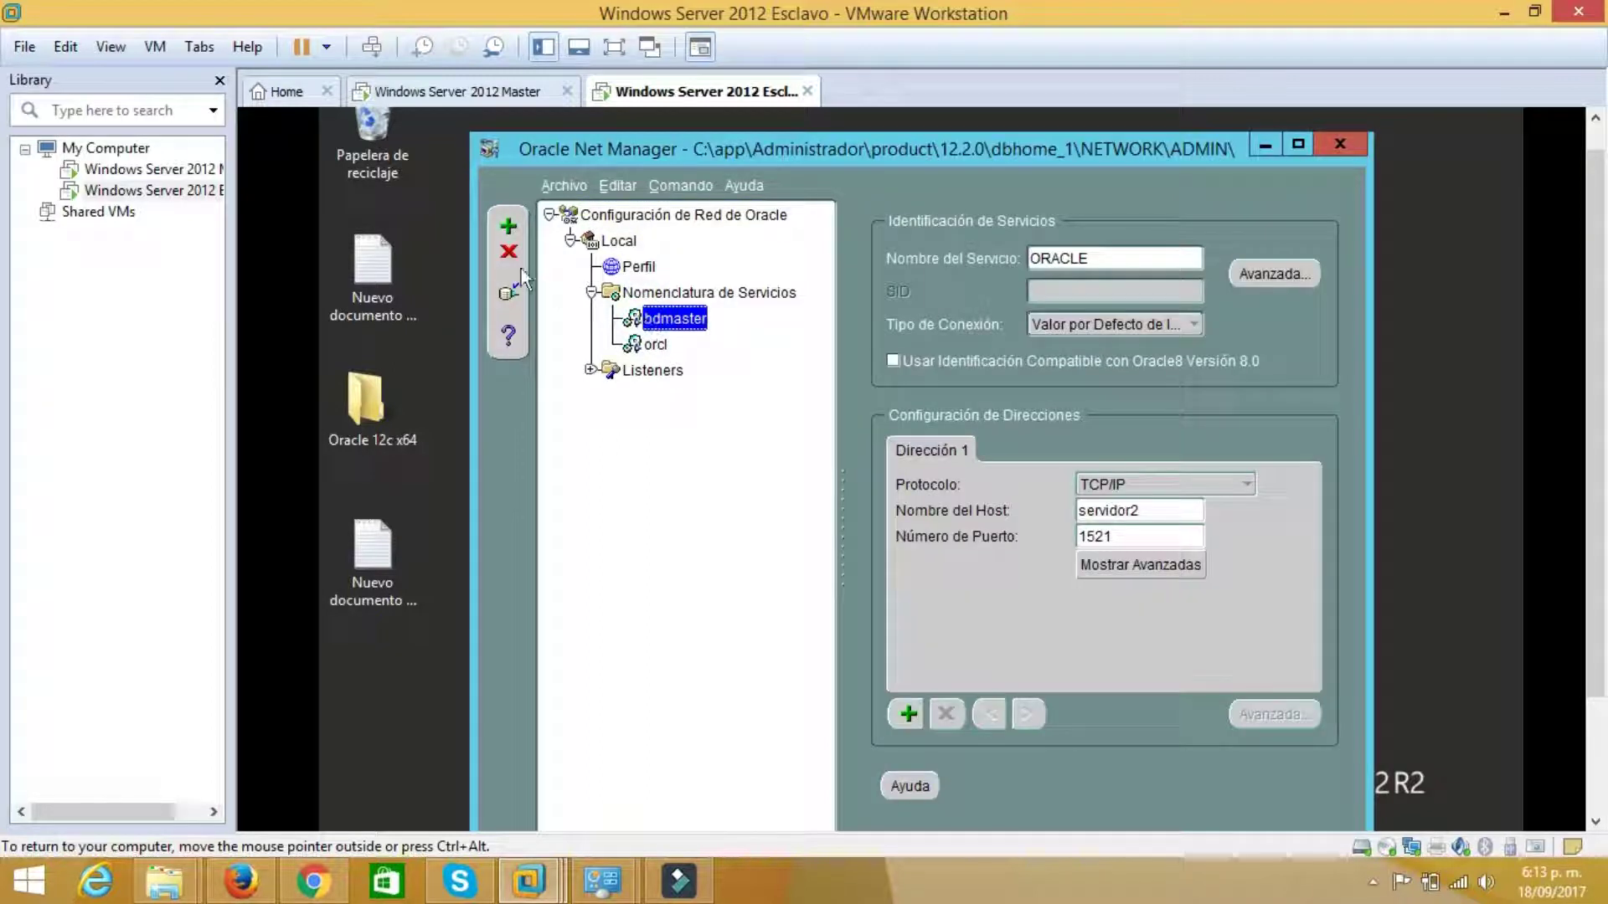
{"action": "left_click", "coordinate": [510, 254]}
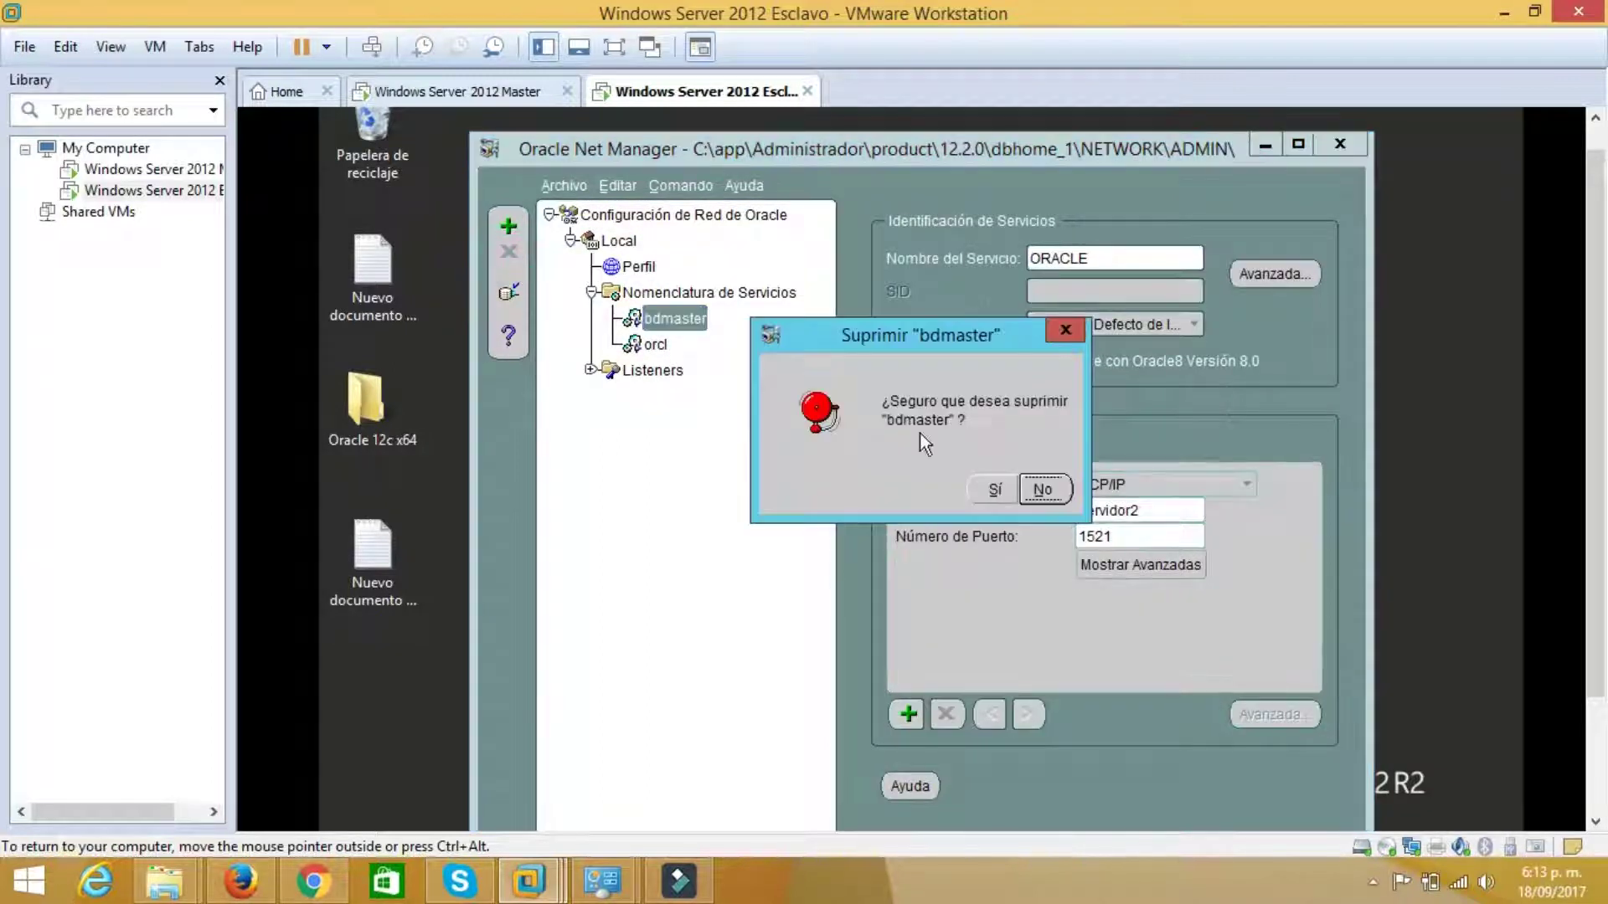
{"action": "left_click", "coordinate": [992, 490]}
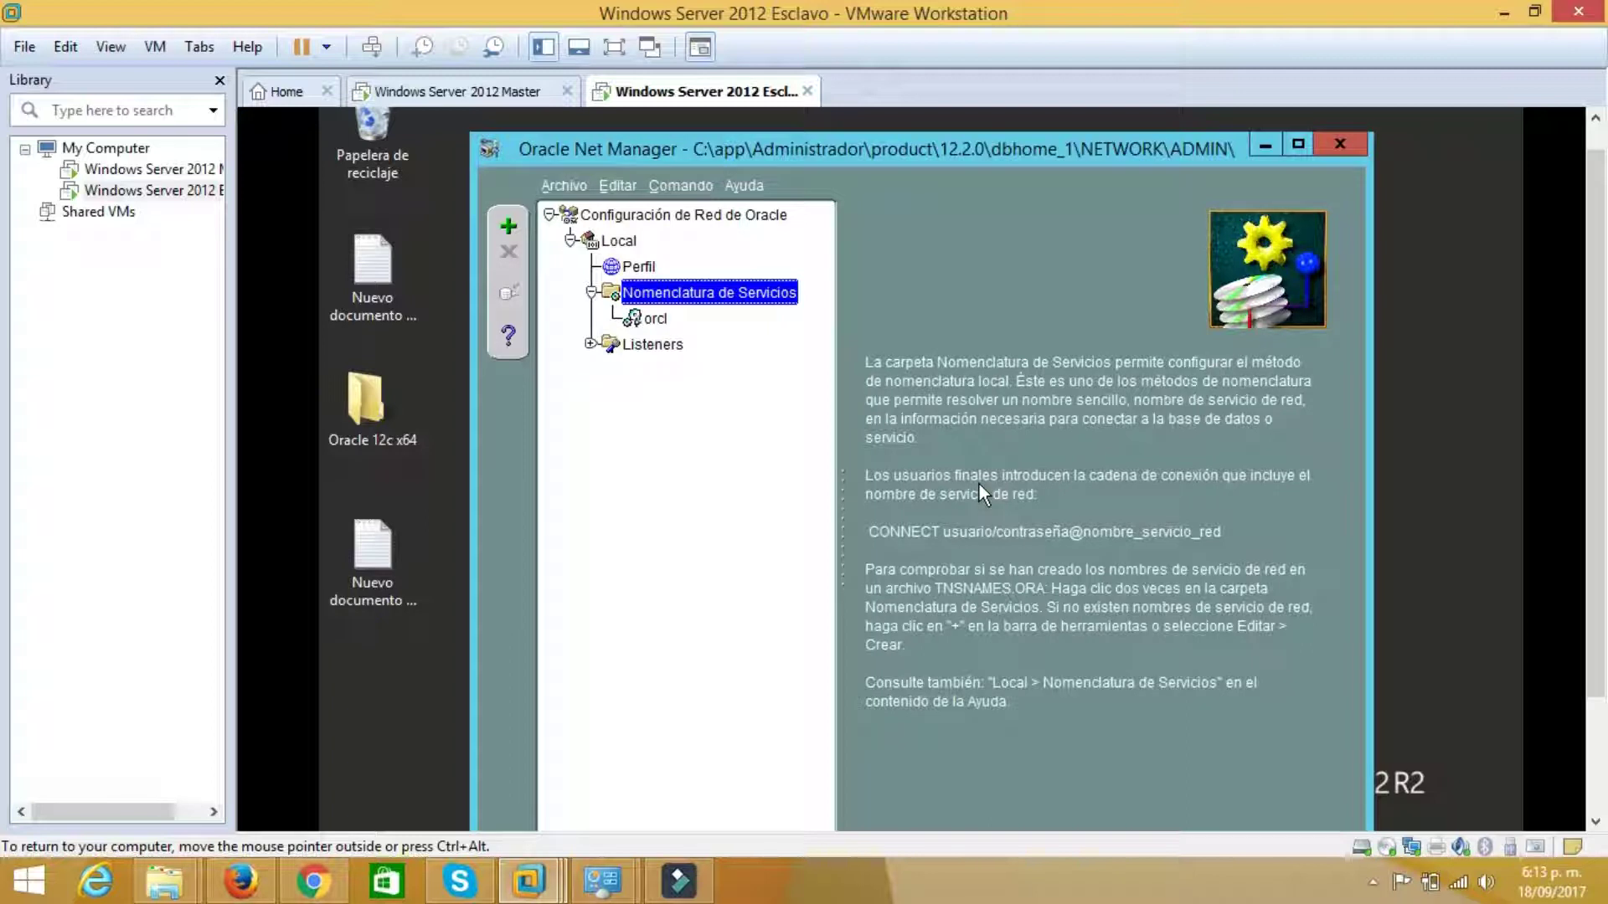
Create a new net service name DBMASTER using the TCP/IP protocol
{"action": "left_click", "coordinate": [509, 226]}
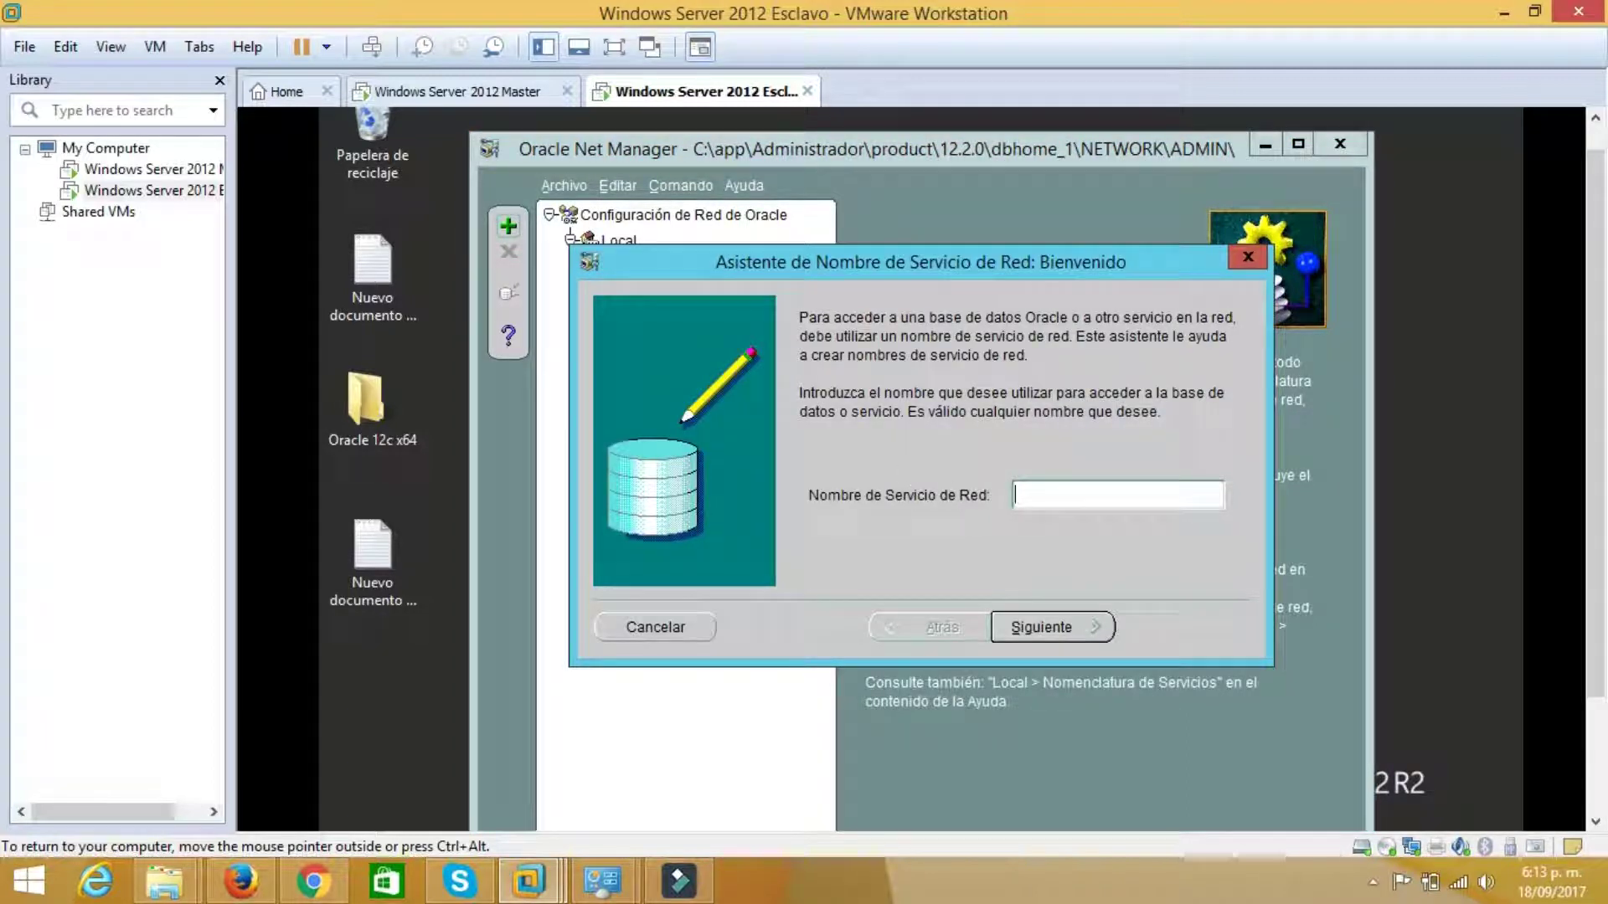
{"action": "left_click", "coordinate": [1048, 497]}
{"action": "type", "text": "DBMAS"}
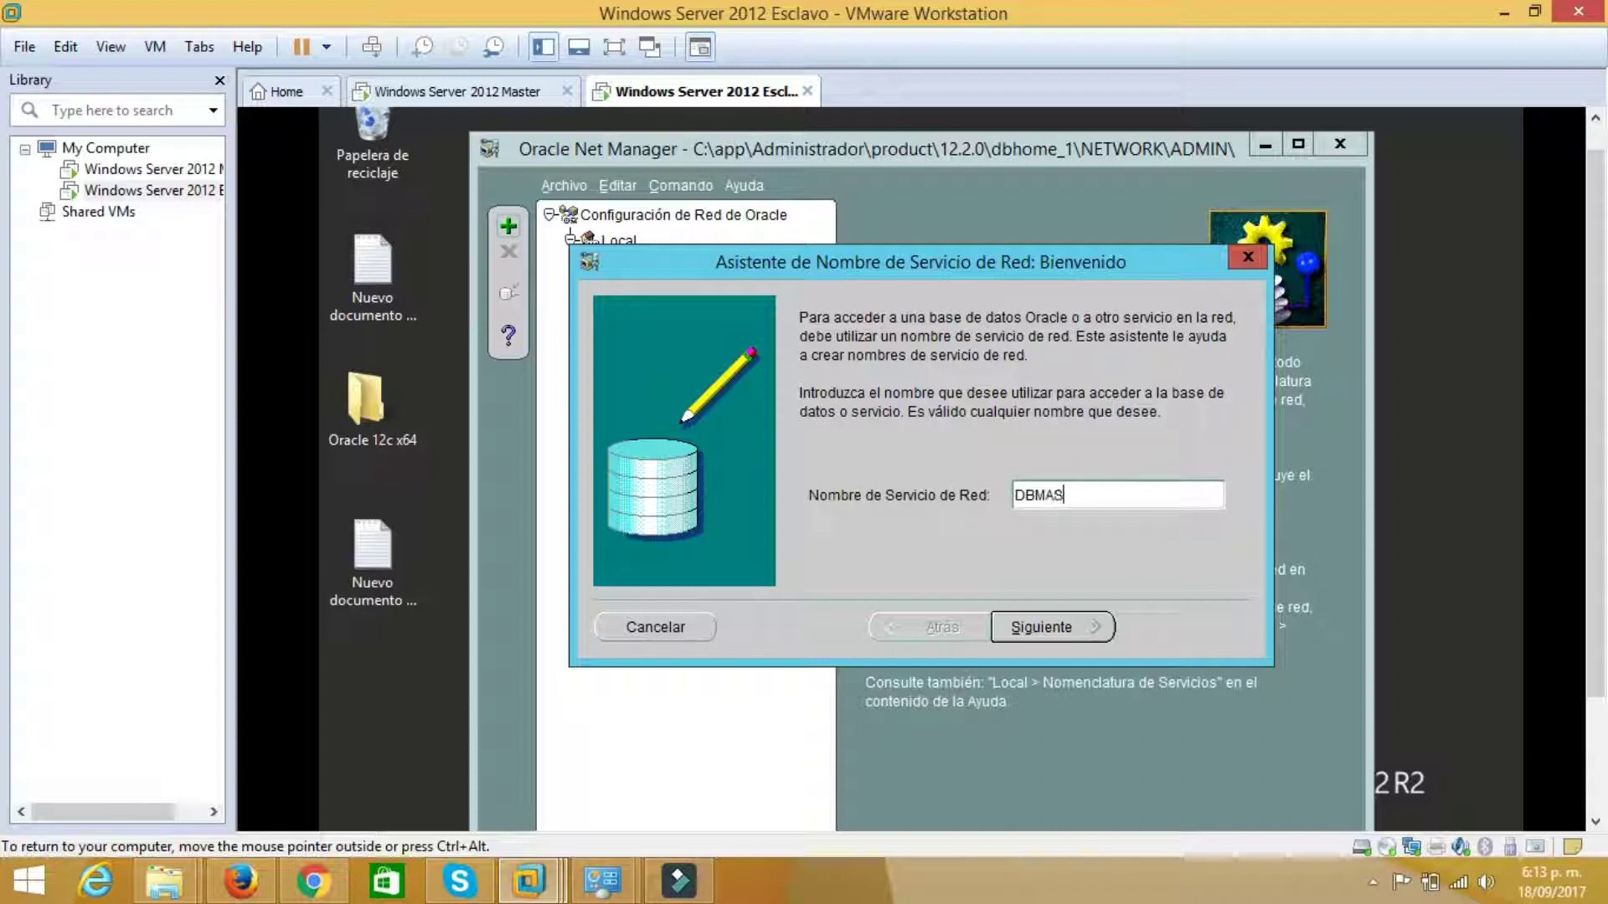
{"action": "type", "text": "TER"}
{"action": "left_click", "coordinate": [1044, 628]}
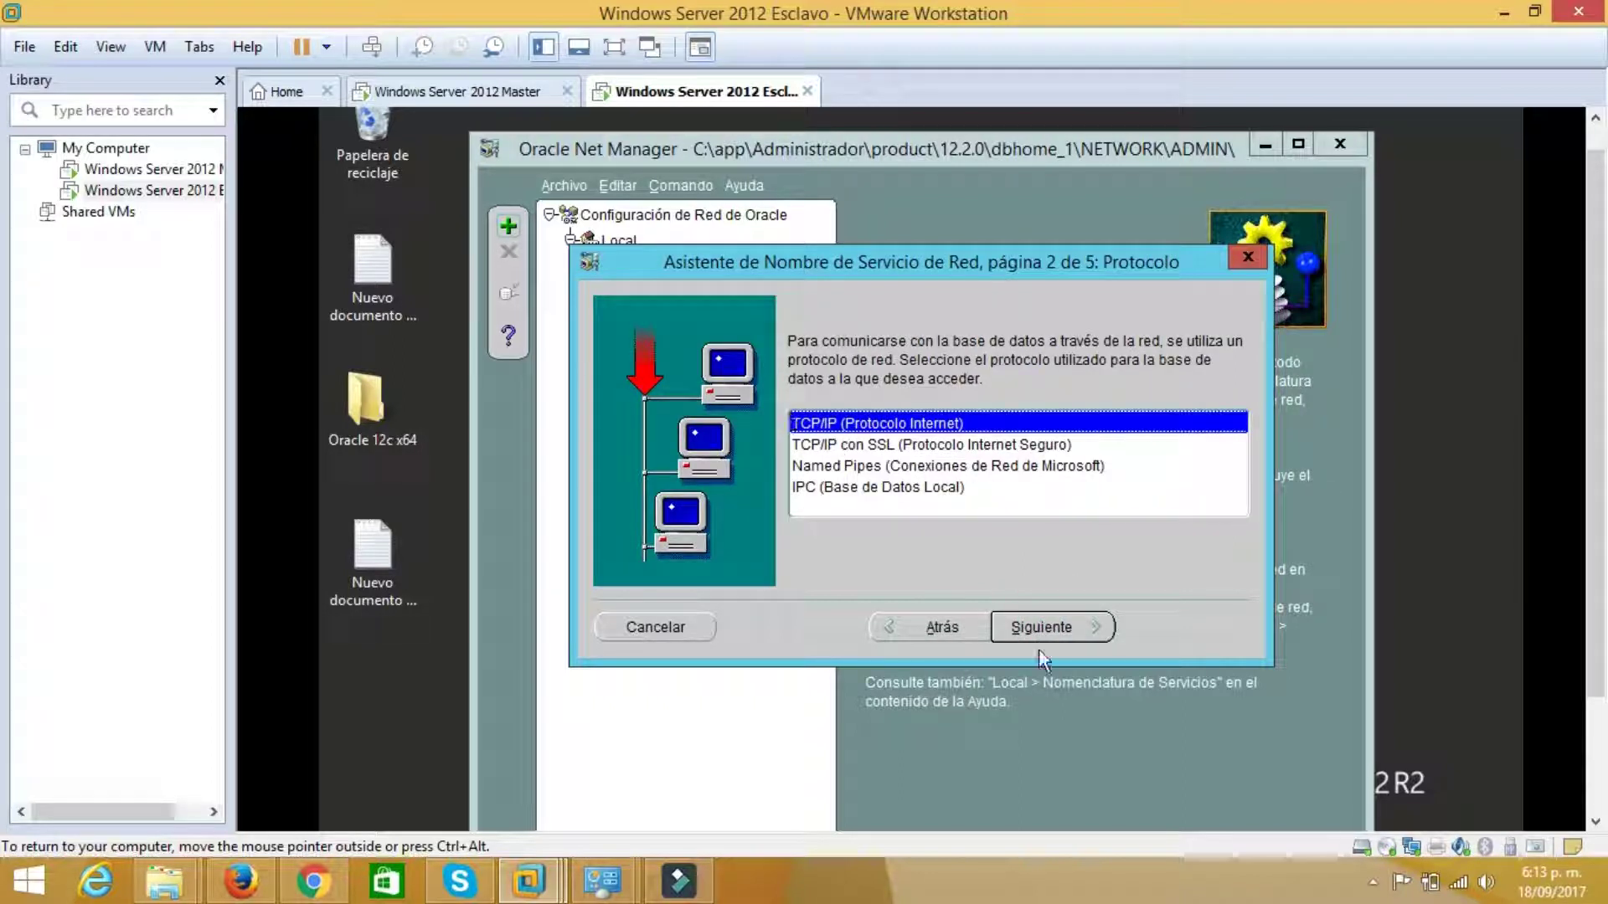
{"action": "left_click", "coordinate": [1041, 627]}
Set host SERVIDOR2, checked against System info, and service name ORACLE
{"action": "left_click", "coordinate": [1022, 432]}
{"action": "key", "text": "super+x"}
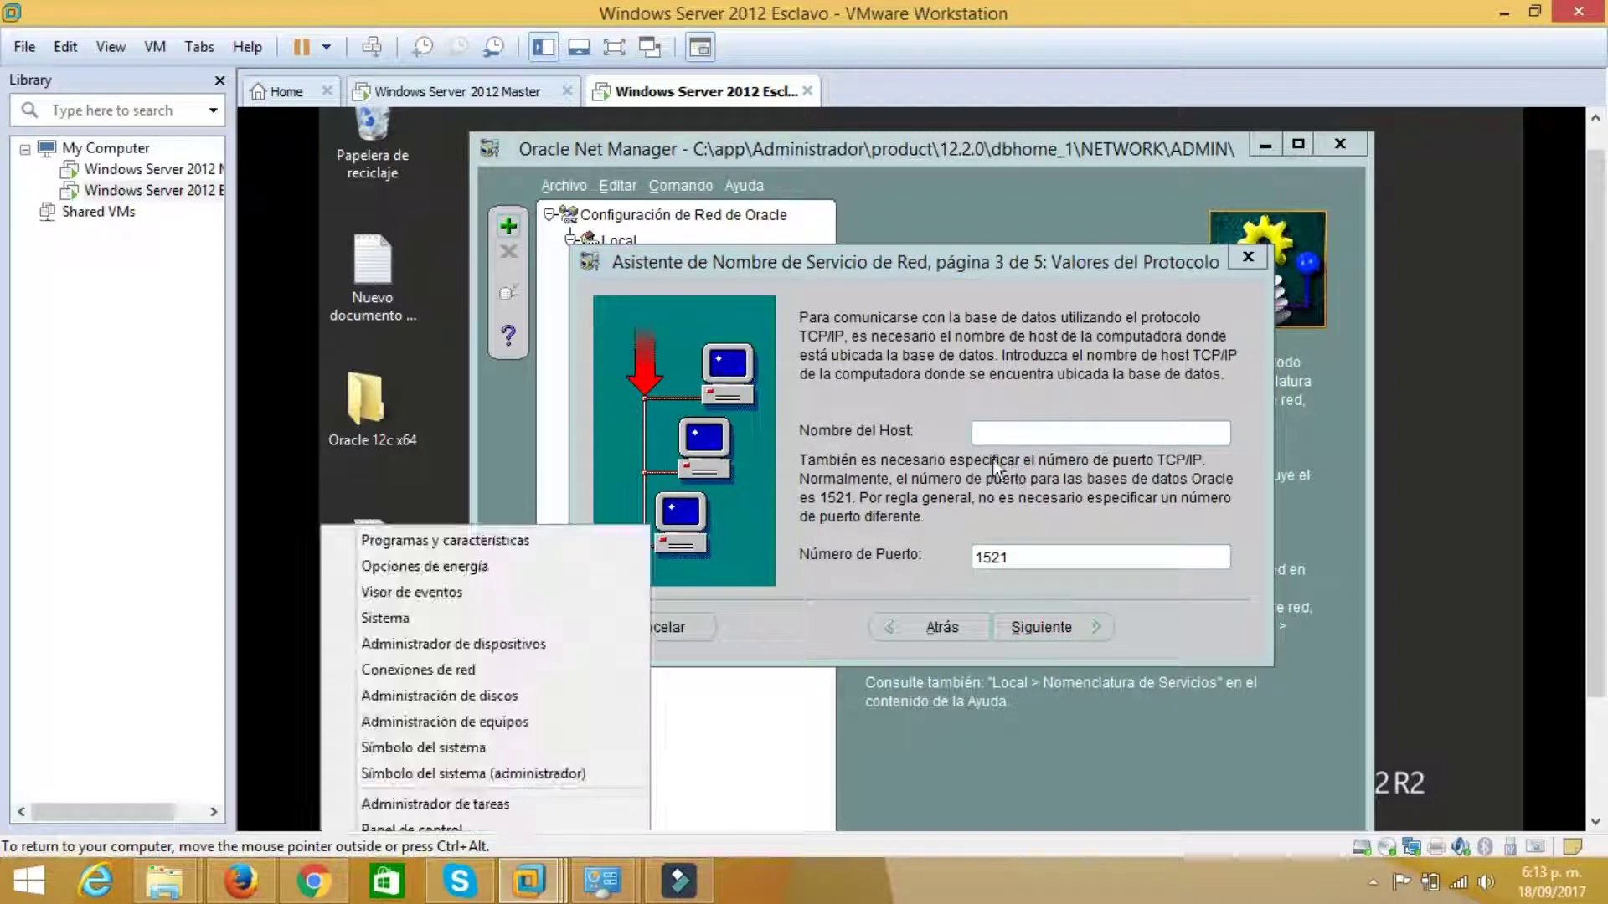
{"action": "left_click", "coordinate": [400, 612]}
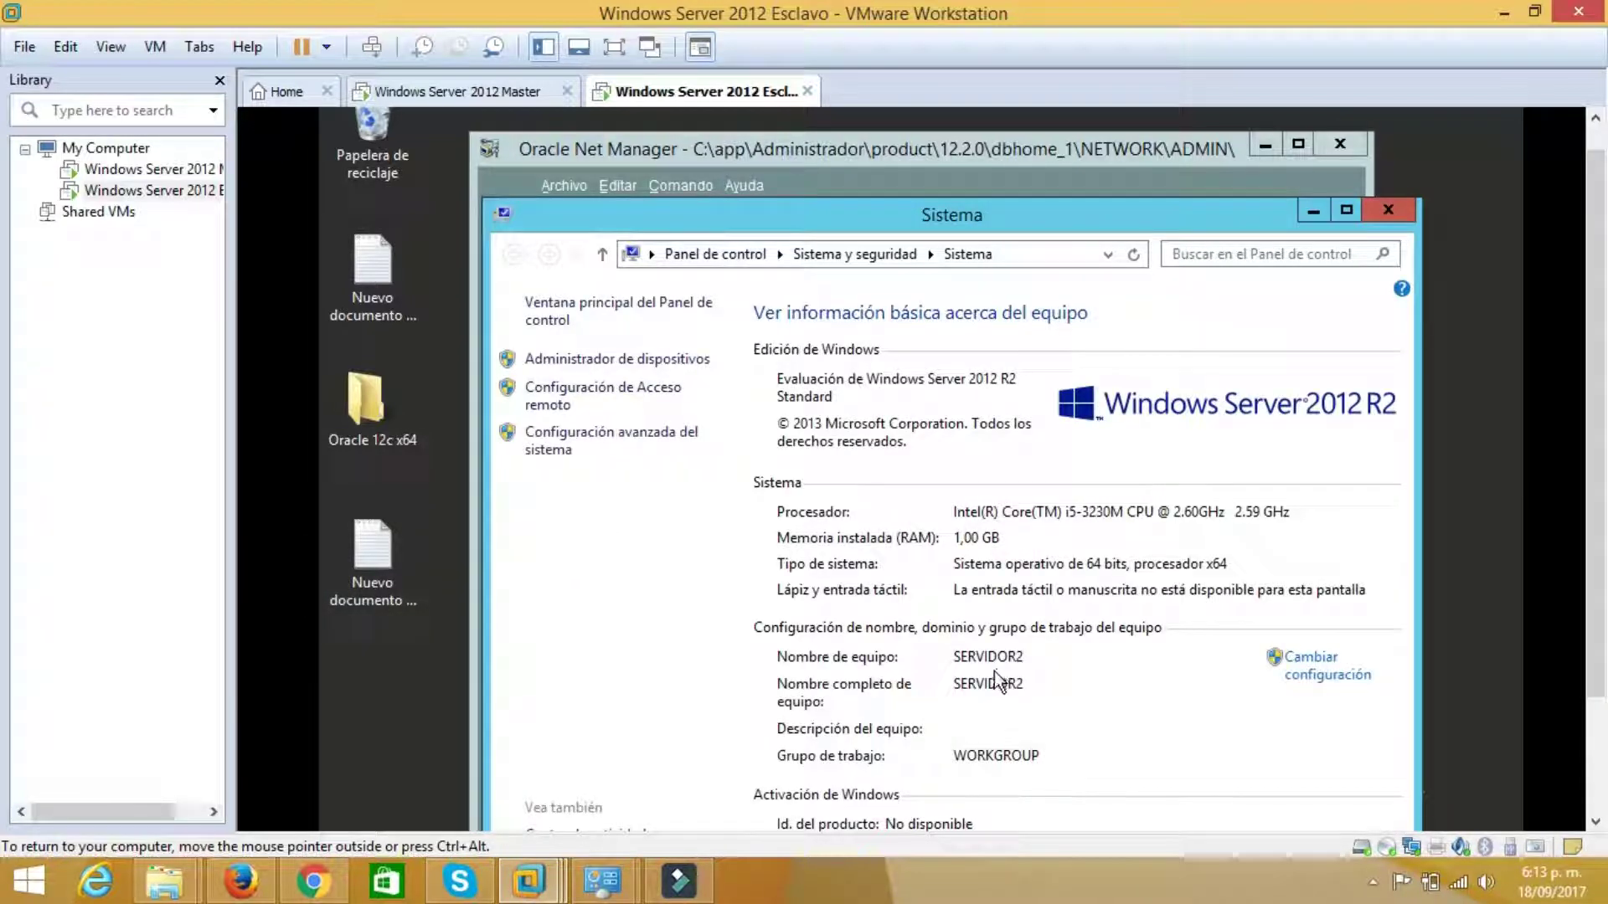
{"action": "left_click", "coordinate": [1311, 213]}
{"action": "type", "text": "SERVIDOR2"}
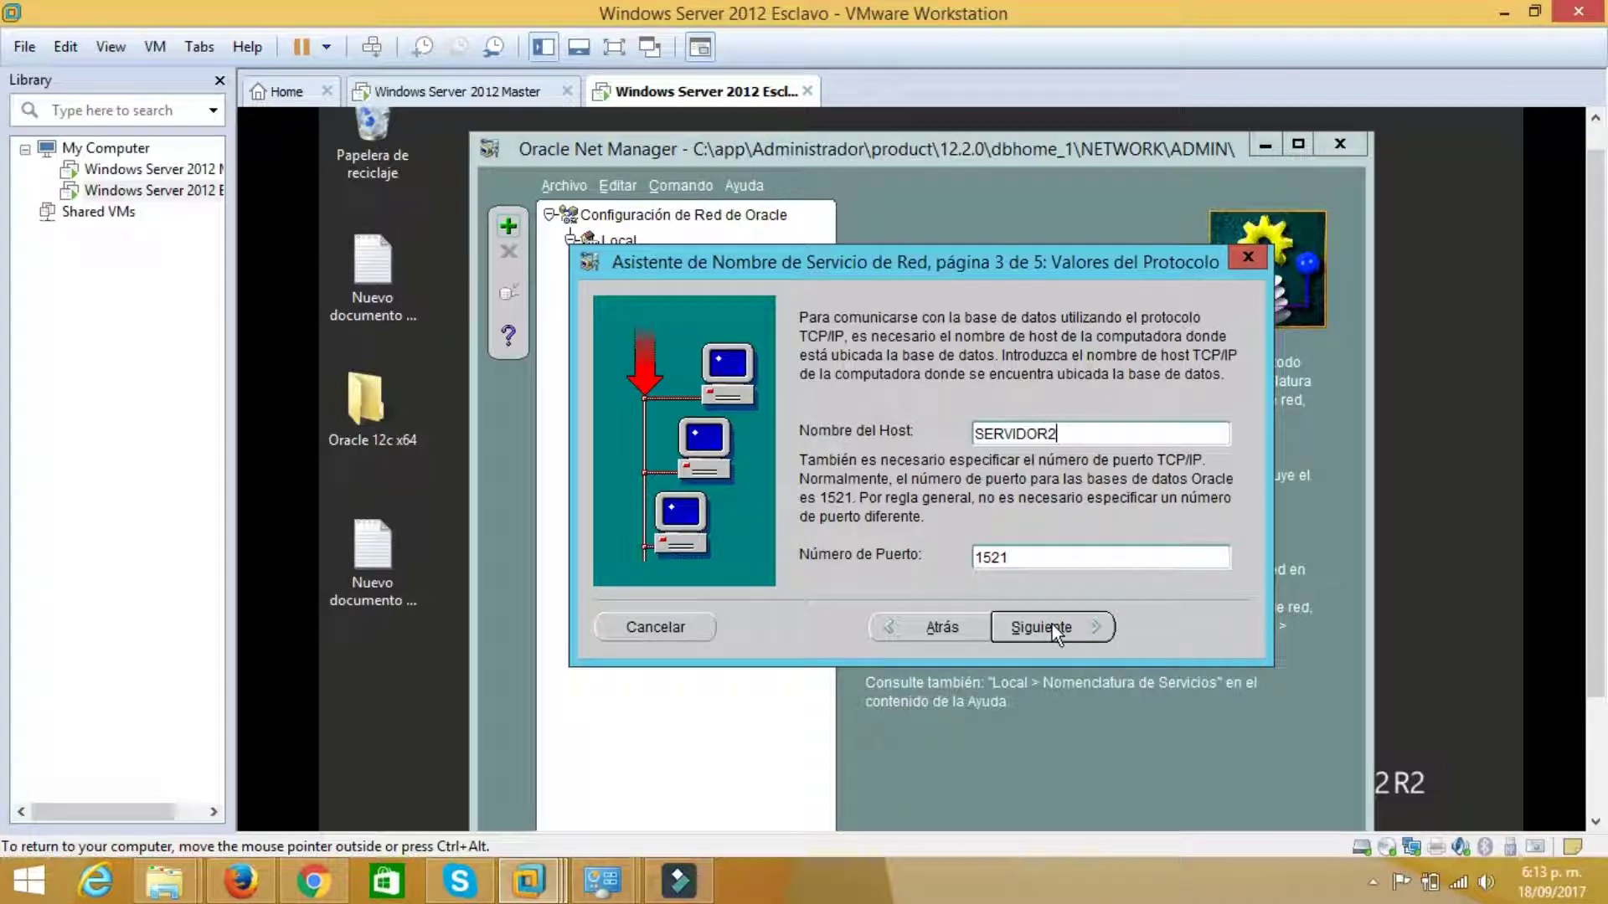
{"action": "left_click", "coordinate": [1052, 628]}
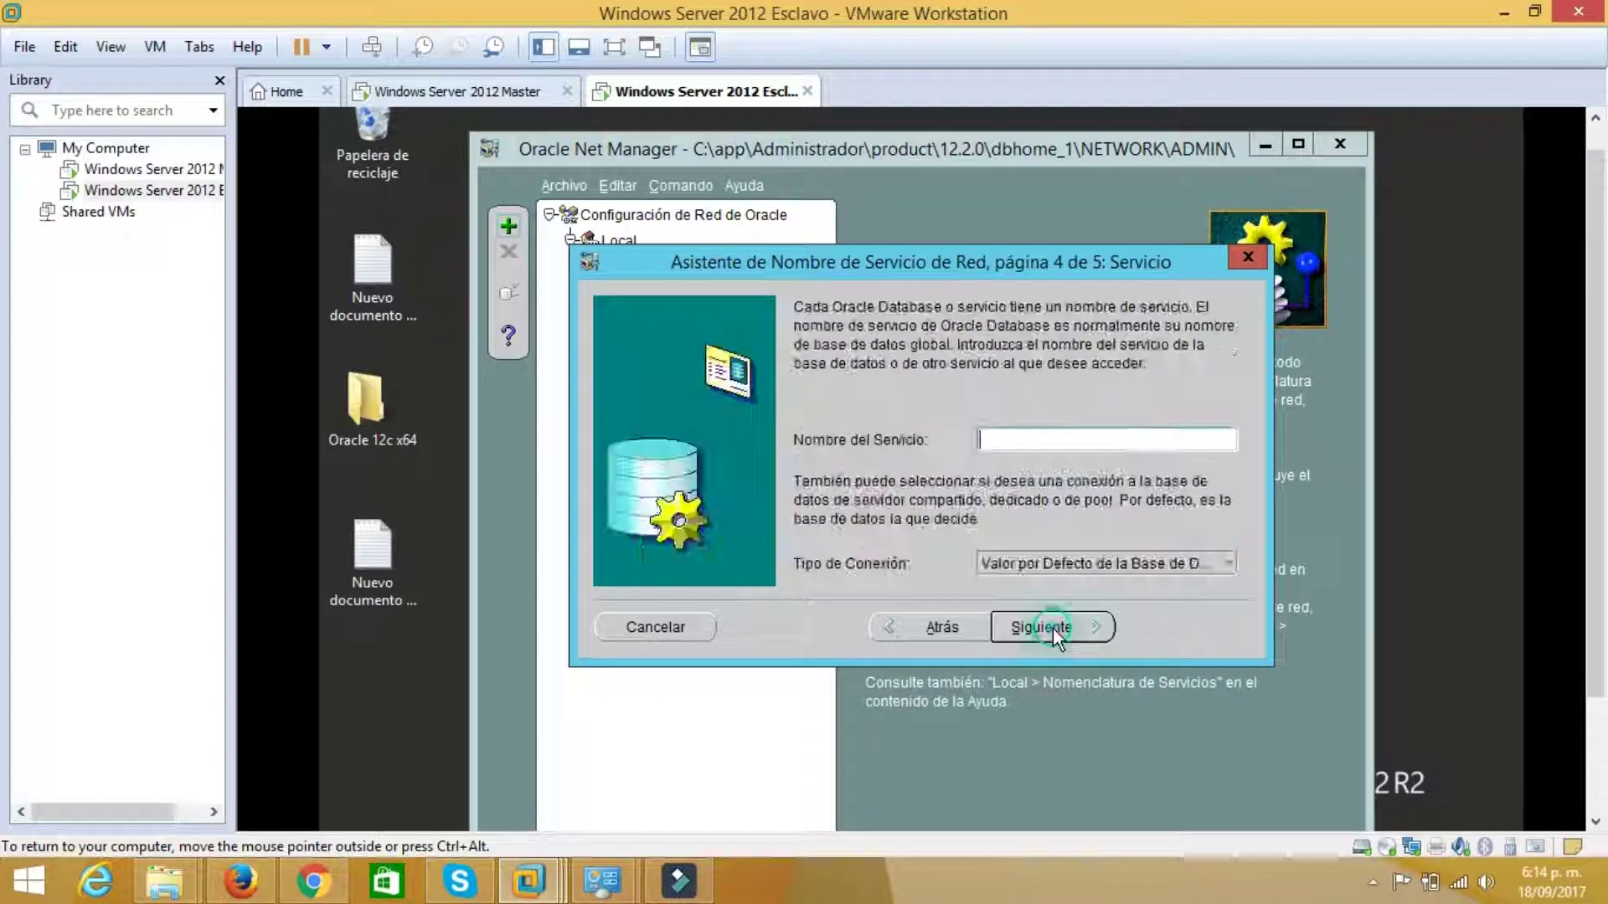
{"action": "type", "text": "ORACLE"}
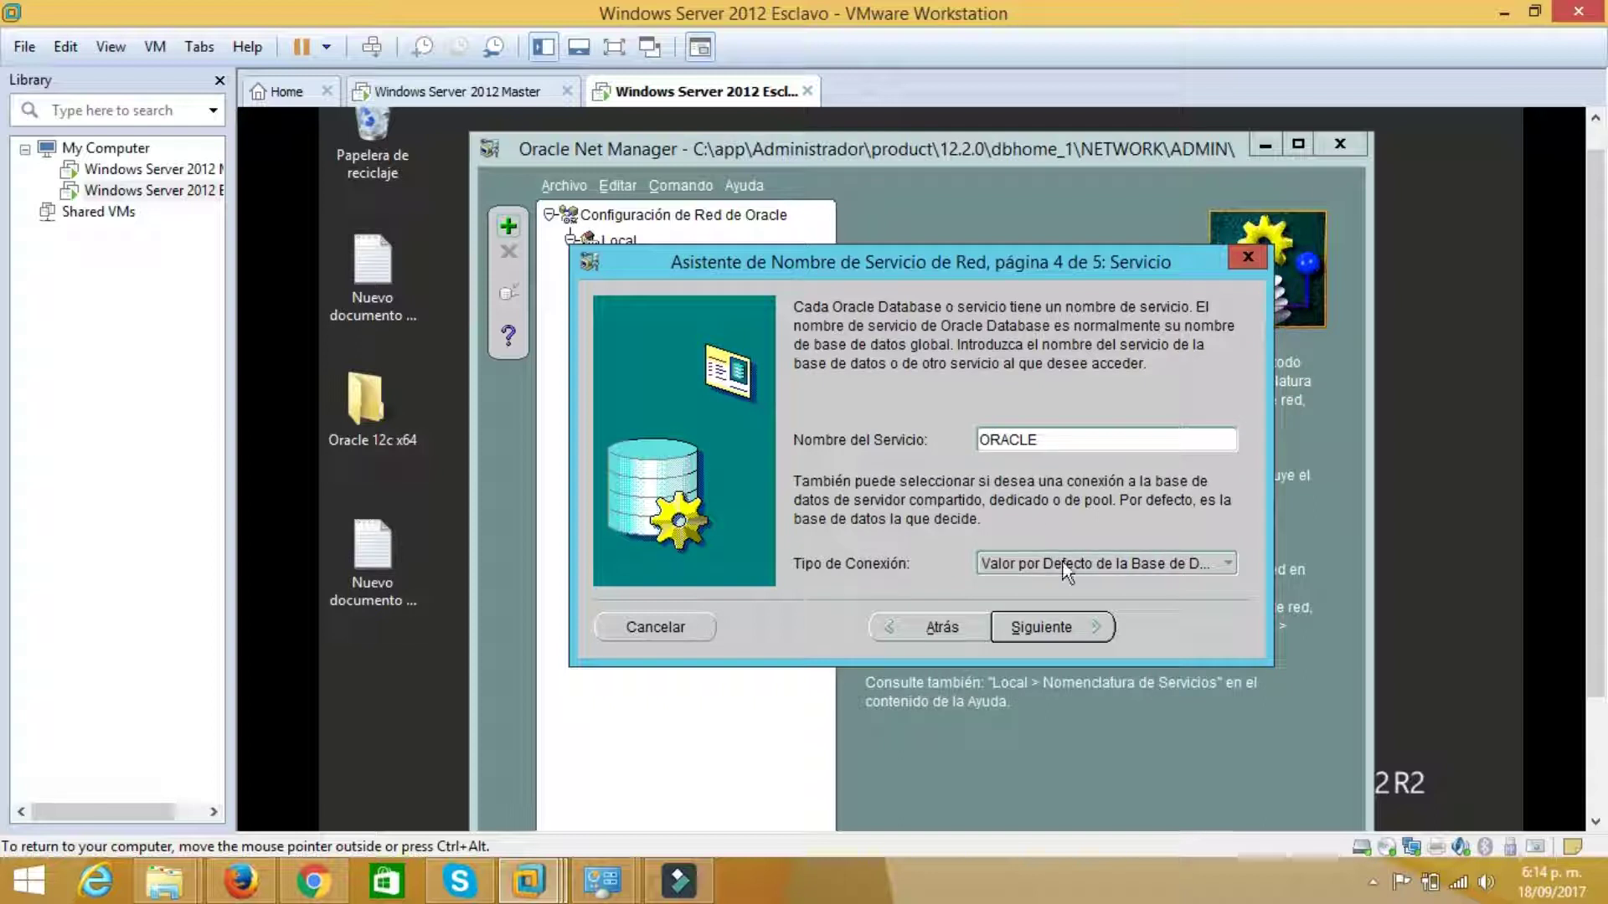
{"action": "left_click", "coordinate": [1047, 627]}
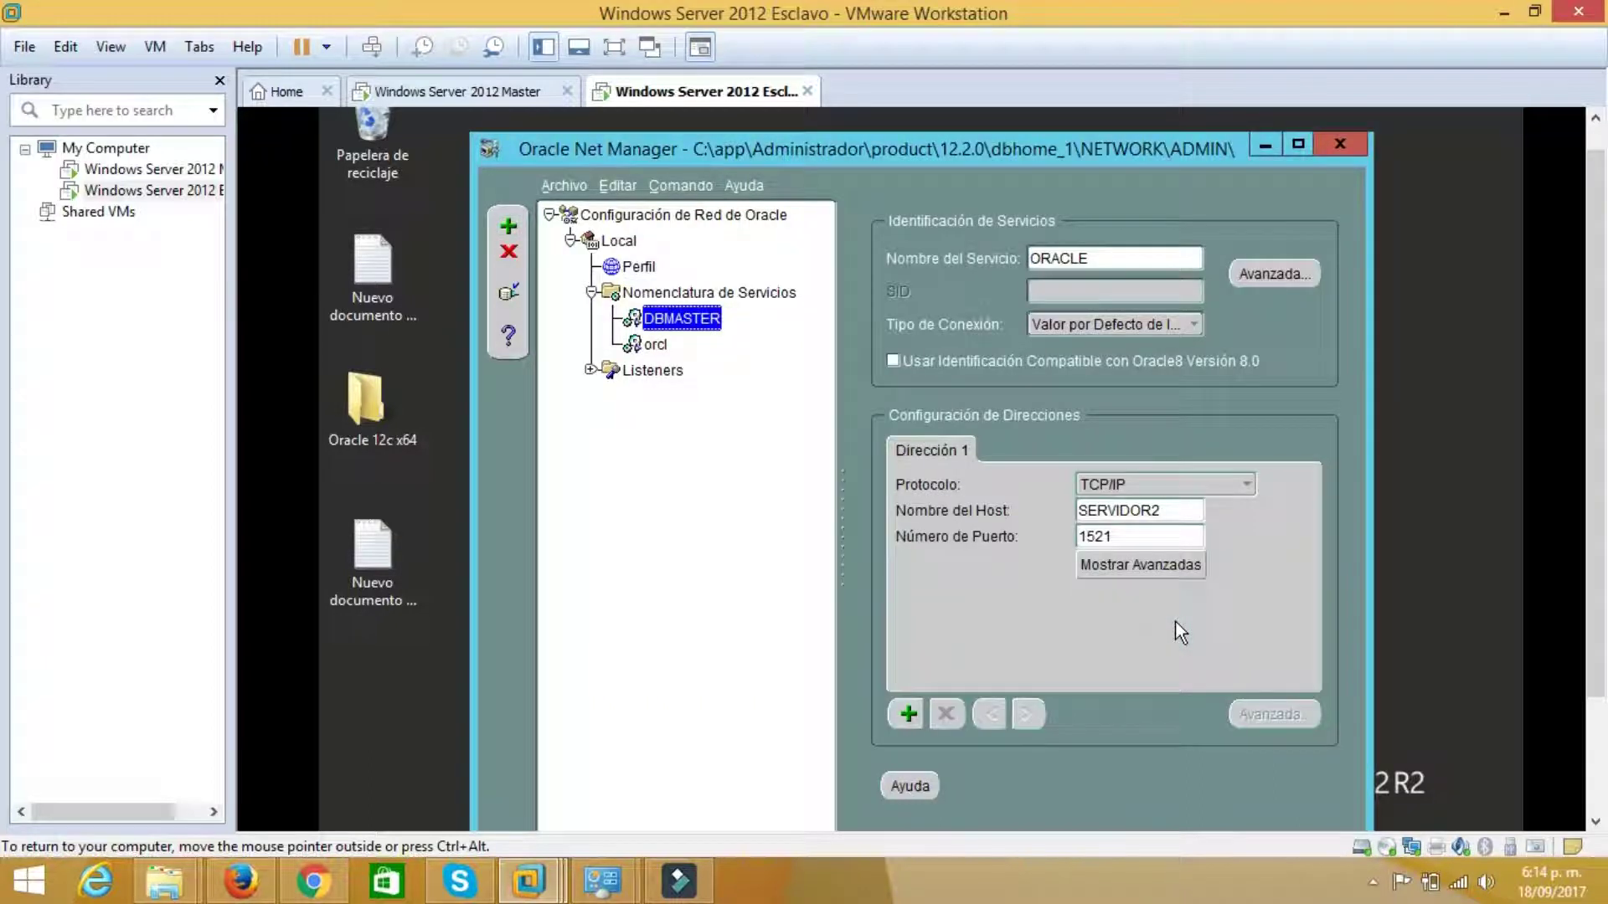
Run TNSPING BDMASTER at the command prompt, confirming success, then minimize the console
{"action": "left_click", "coordinate": [1260, 144]}
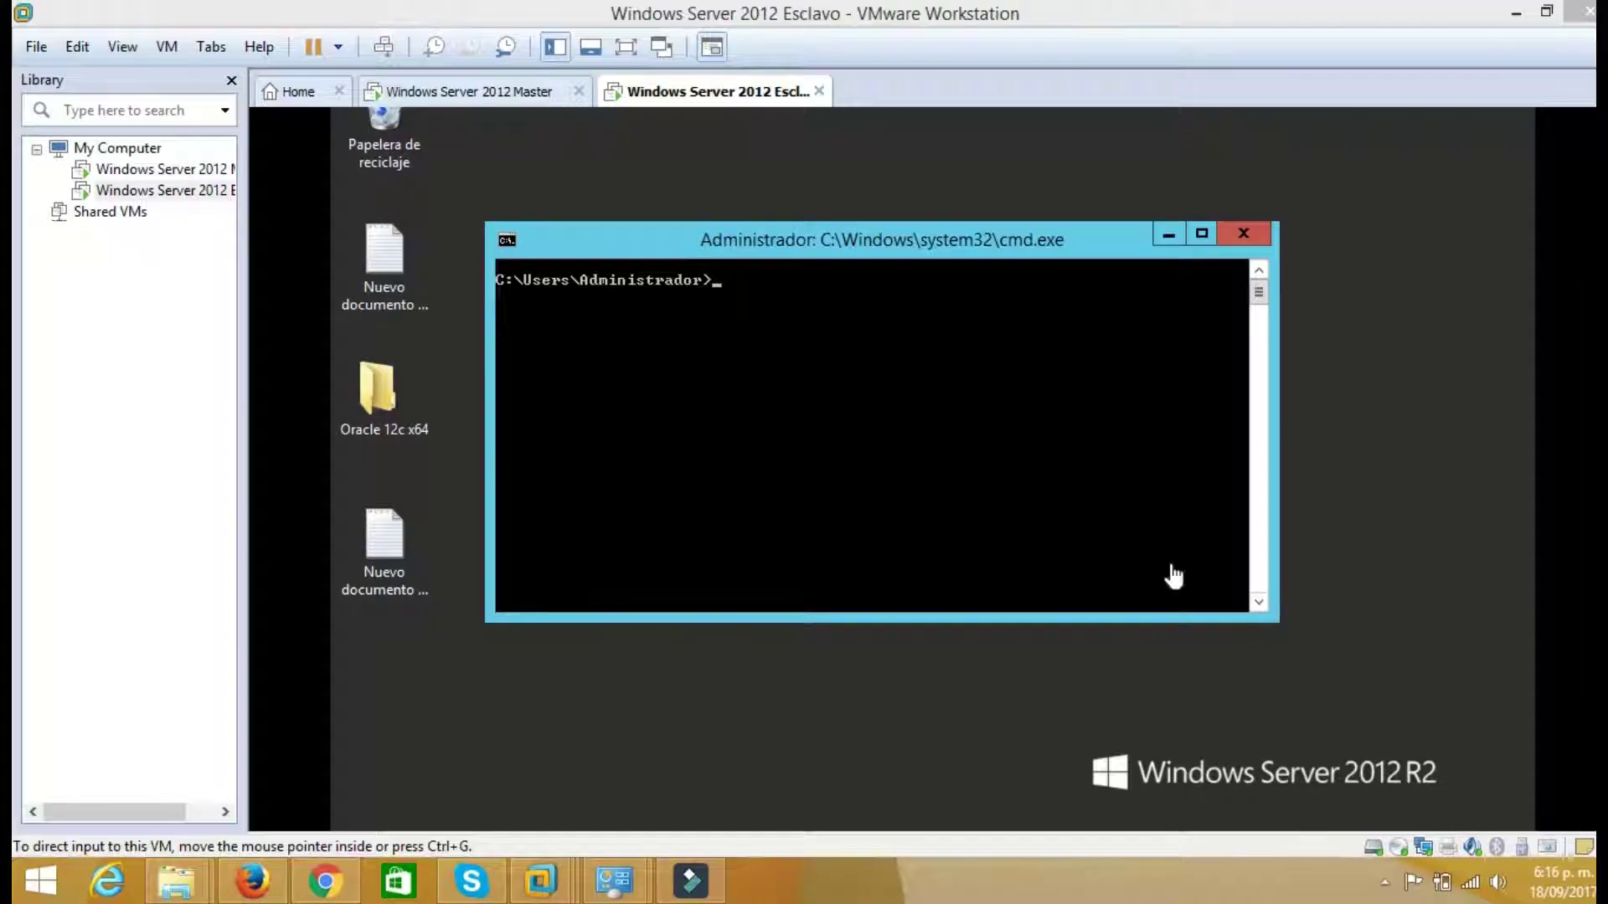
{"action": "type", "text": "TNSPING"}
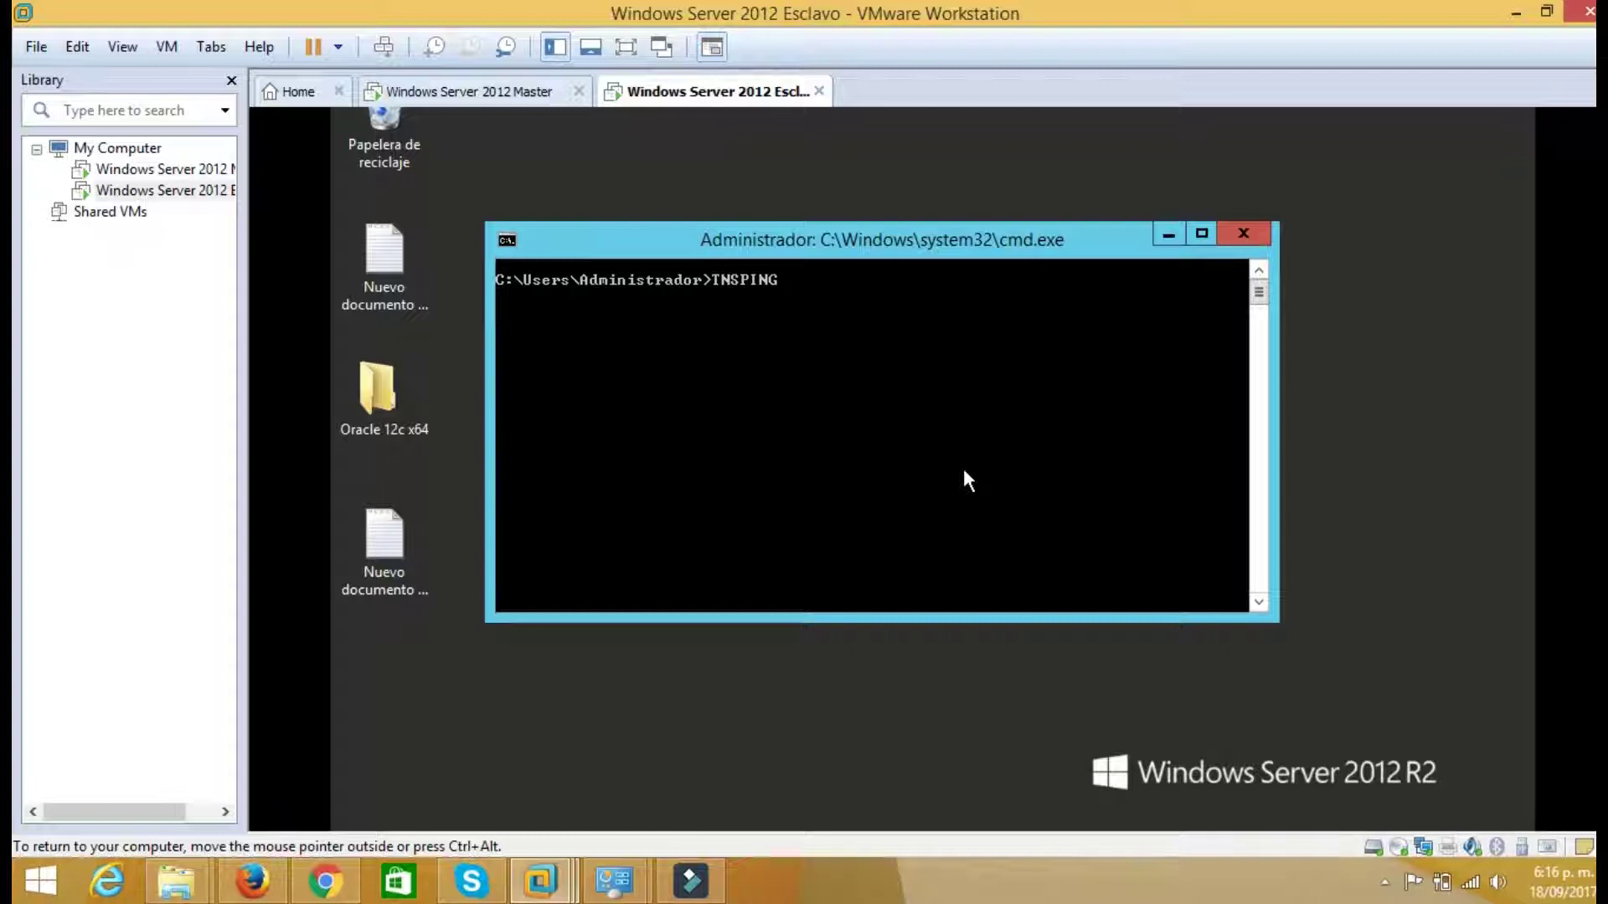
{"action": "type", "text": "DBMASTER"}
{"action": "key", "text": "Left"}
{"action": "key", "text": "Left"}
{"action": "key", "text": "Left"}
{"action": "key", "text": "Left"}
{"action": "key", "text": "Left"}
{"action": "key", "text": "Left"}
{"action": "key", "text": "BackSpace"}
{"action": "key", "text": "Left"}
{"action": "type", "text": "B"}
{"action": "key", "text": "Return"}
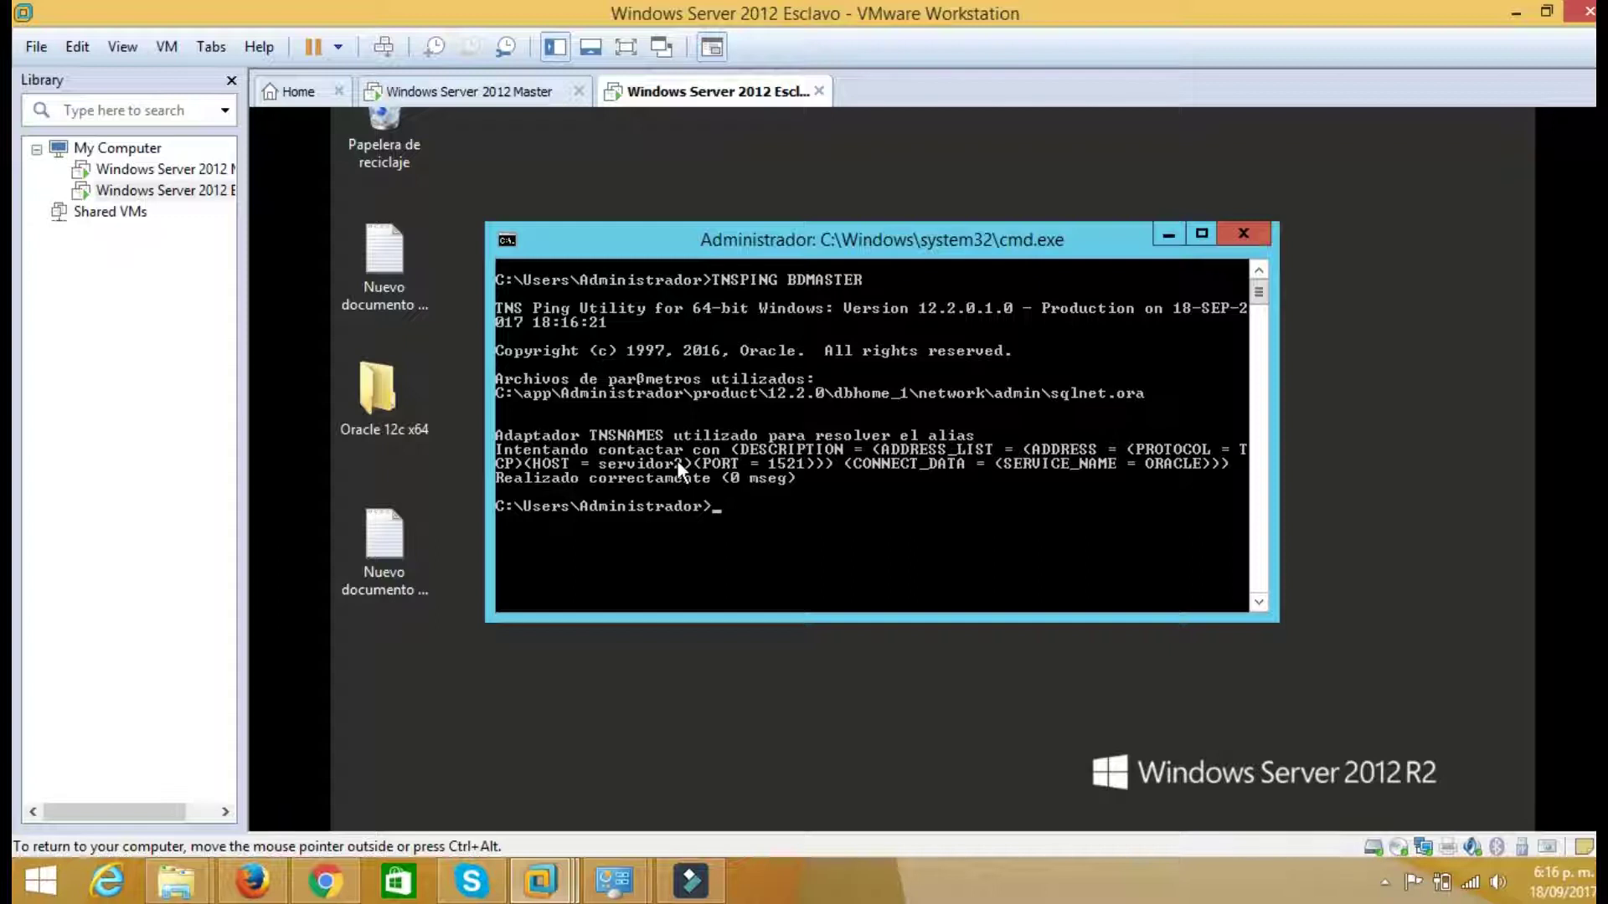
{"action": "left_click", "coordinate": [1160, 235]}
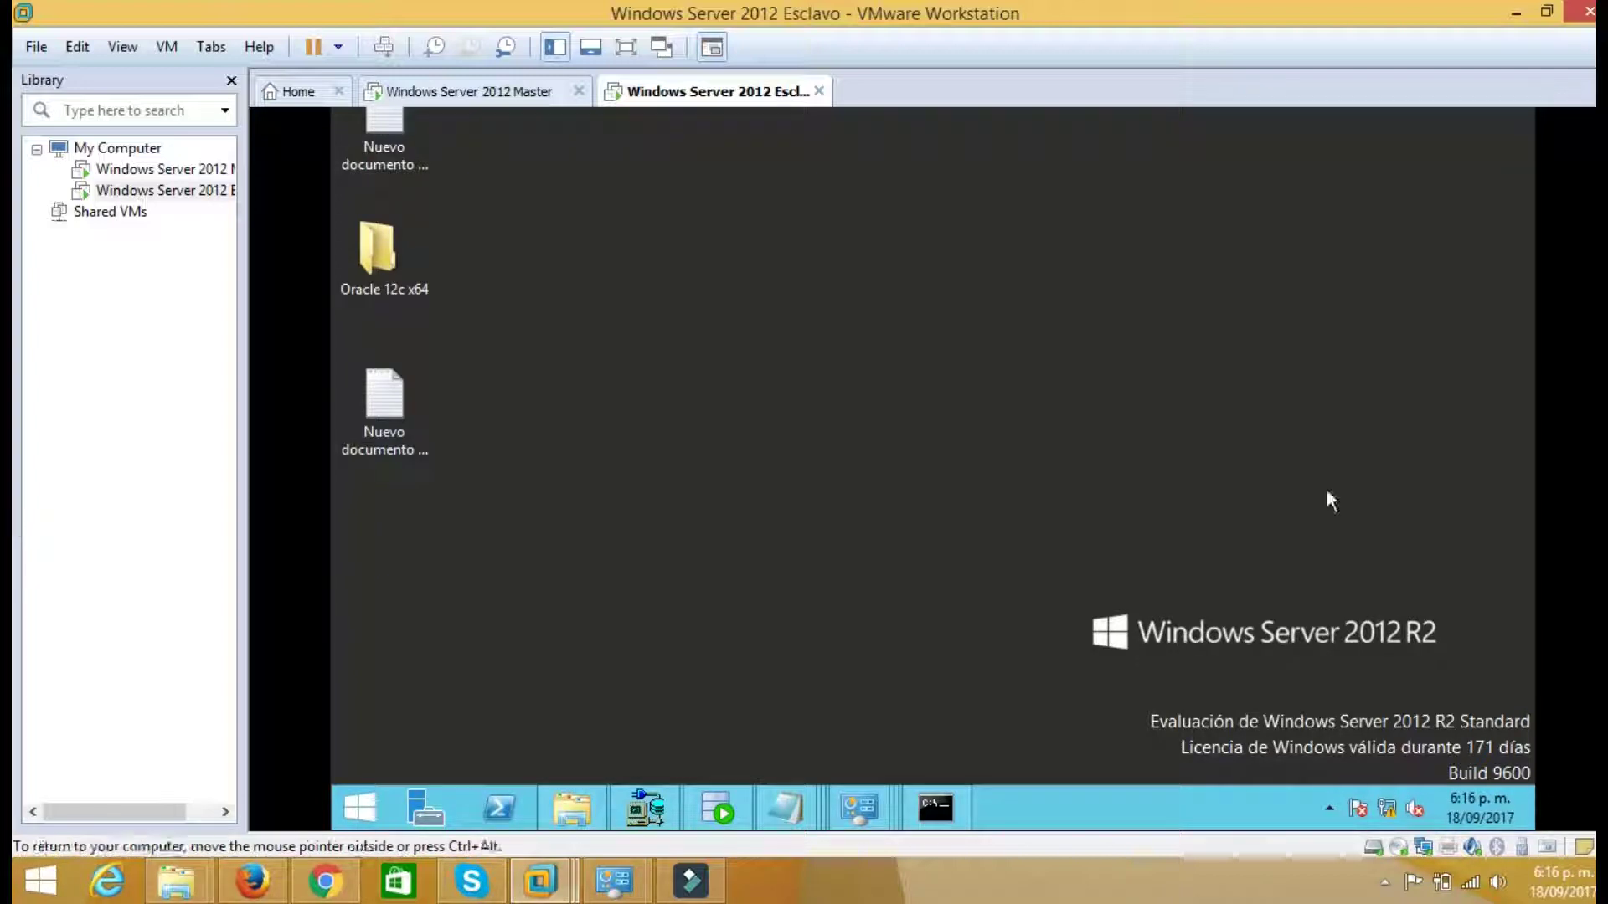
Close Oracle Net Manager, saving the network configuration changes
{"action": "left_click", "coordinate": [645, 808]}
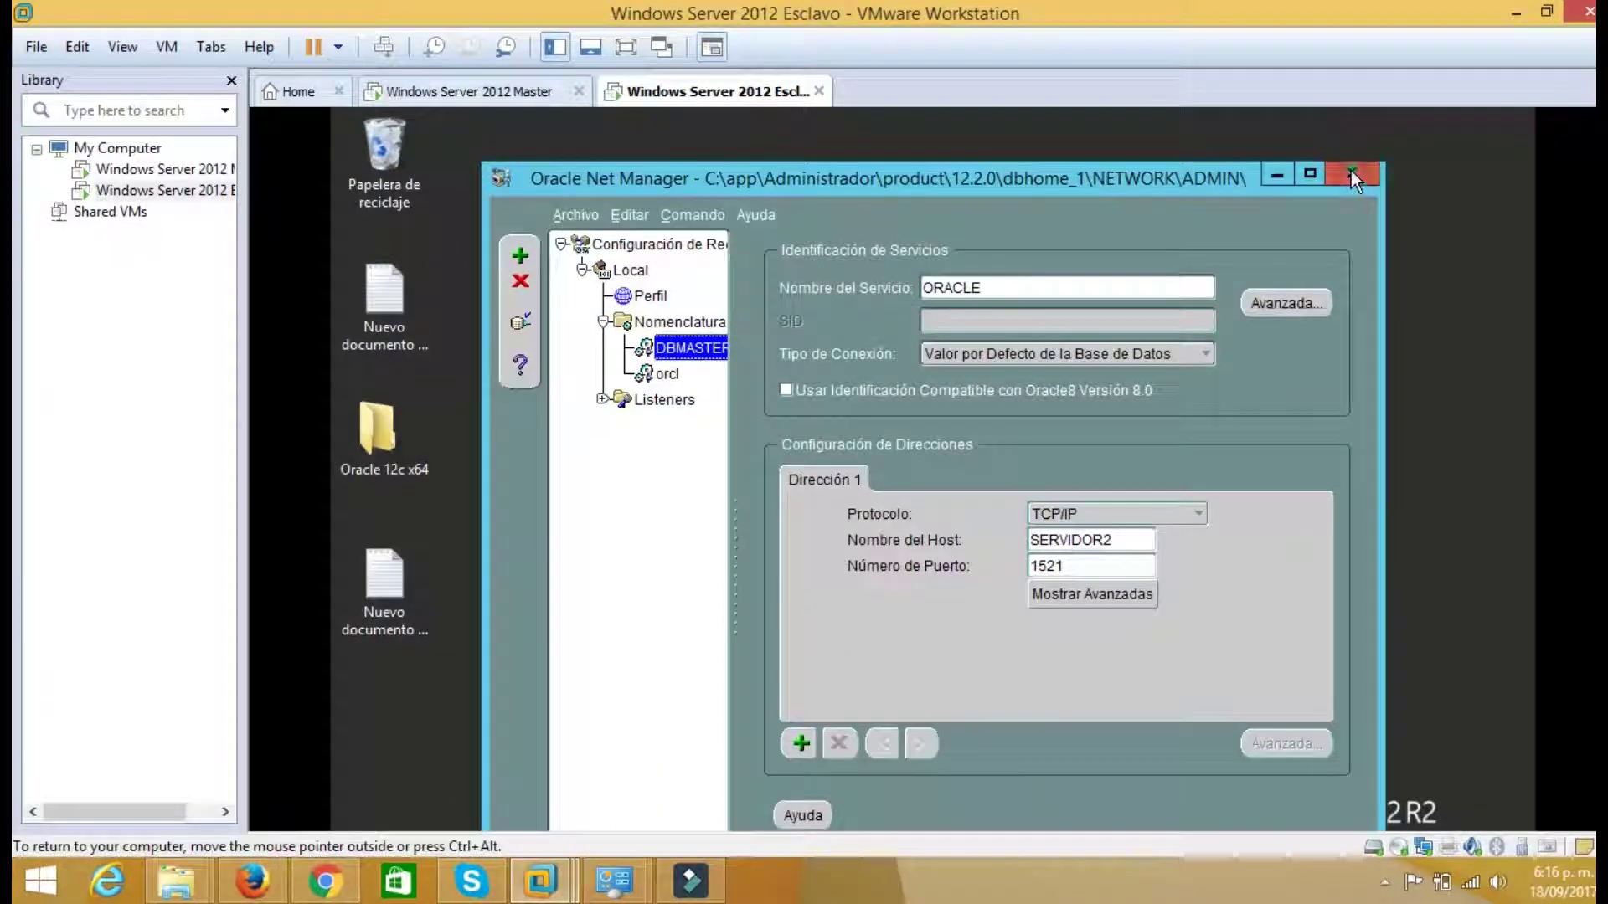
{"action": "left_click", "coordinate": [1351, 172]}
{"action": "left_click", "coordinate": [885, 561]}
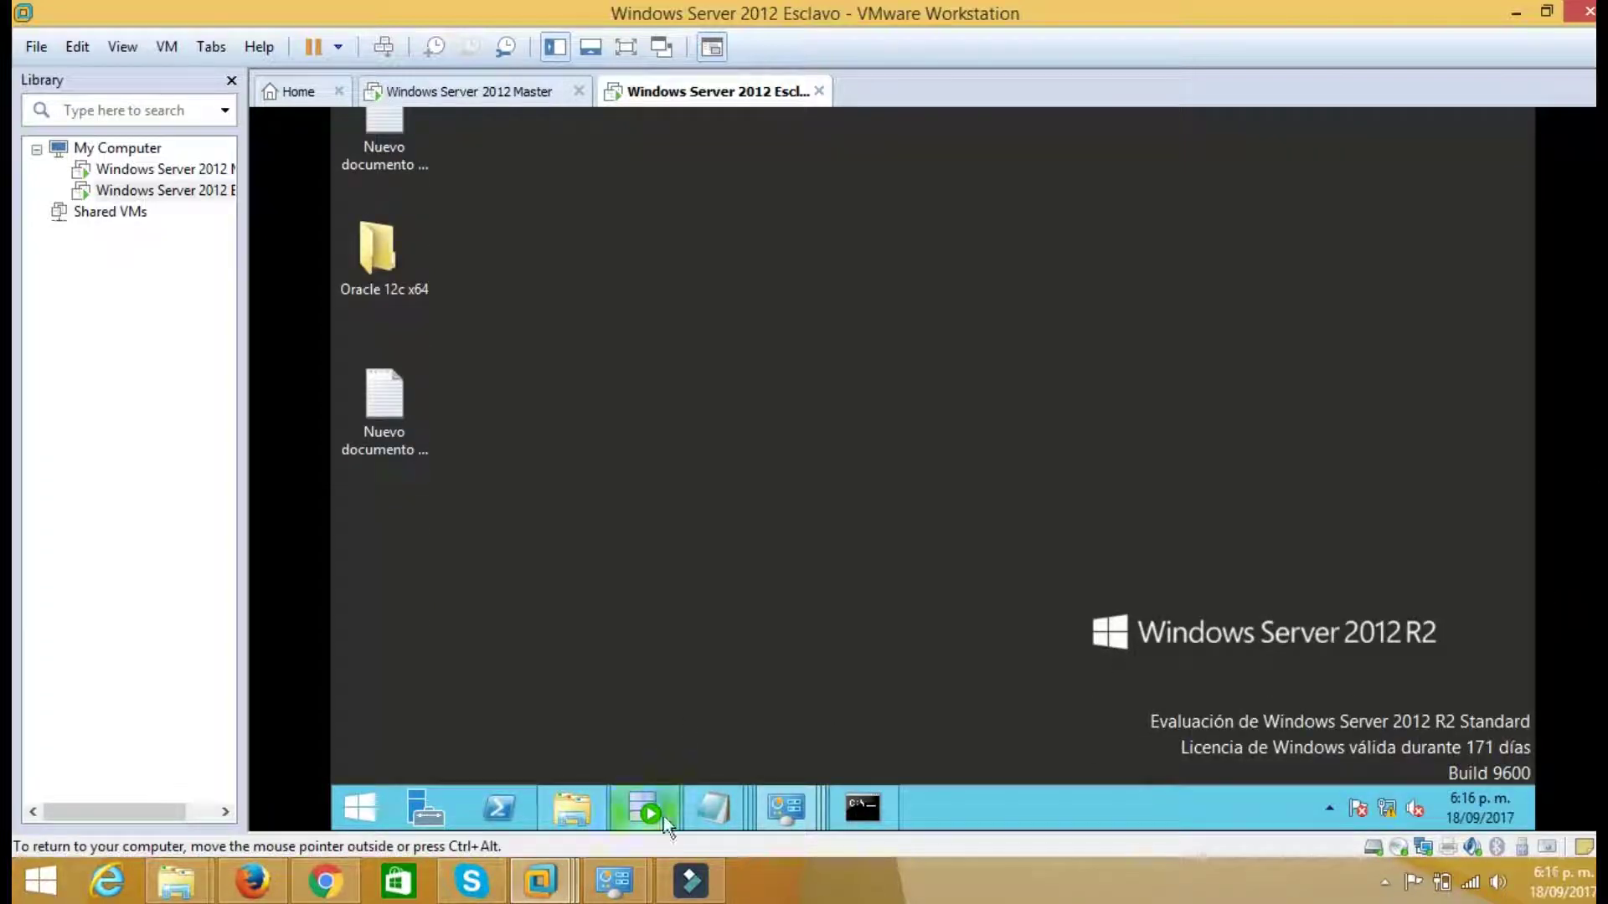
{"action": "left_click", "coordinate": [986, 658]}
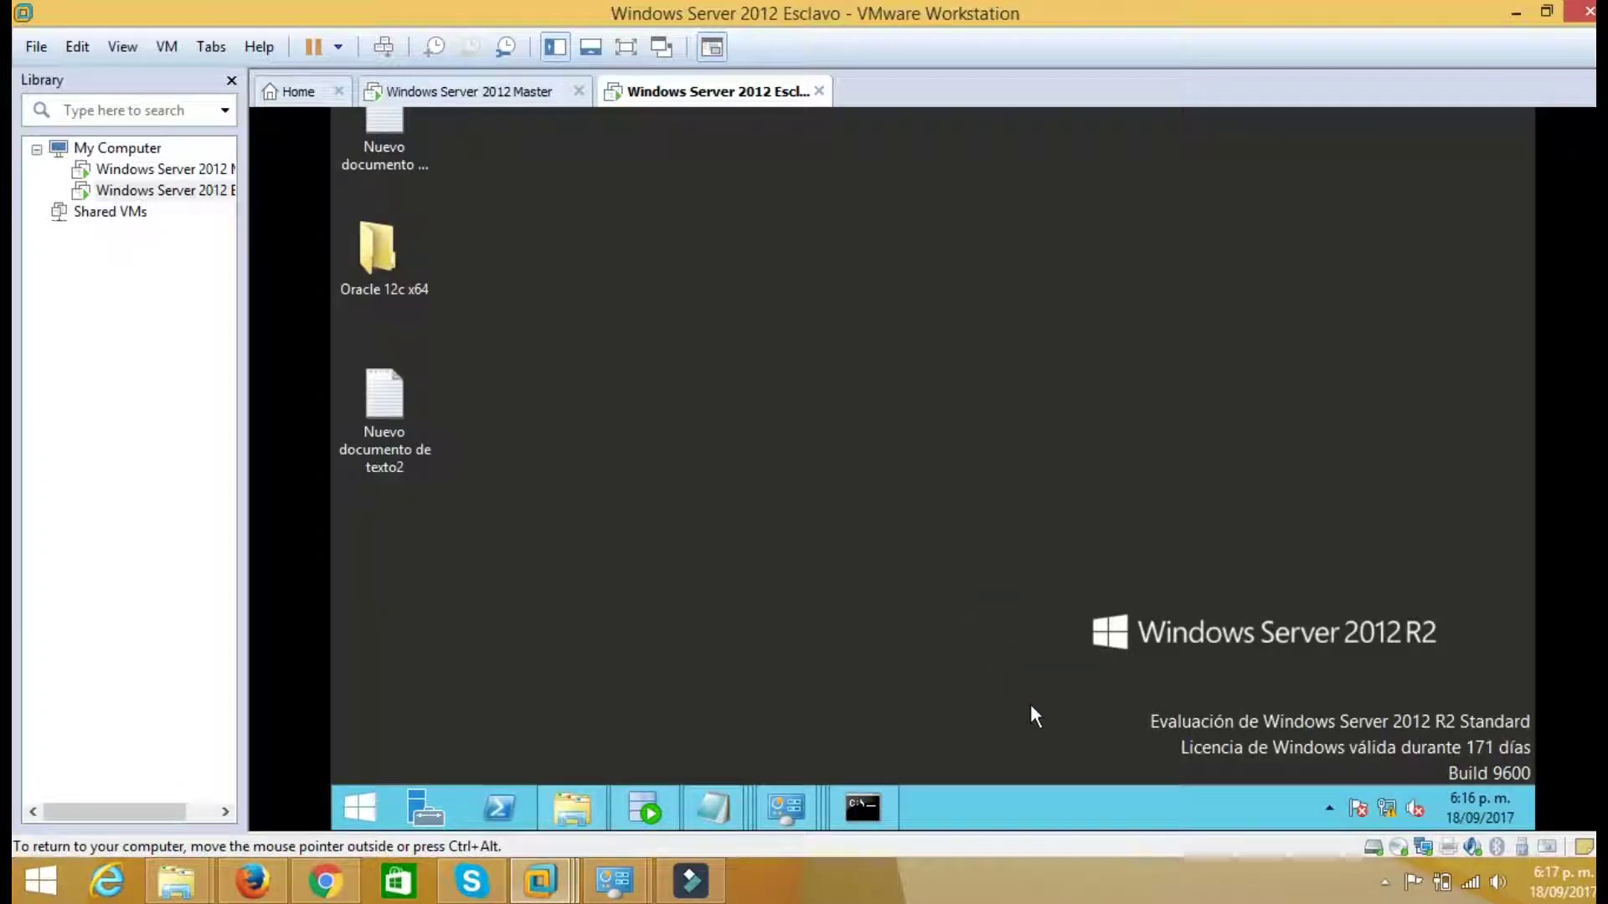
Open SQL Developer on Esclavo and expand the salud connection's tables
{"action": "left_click", "coordinate": [646, 804]}
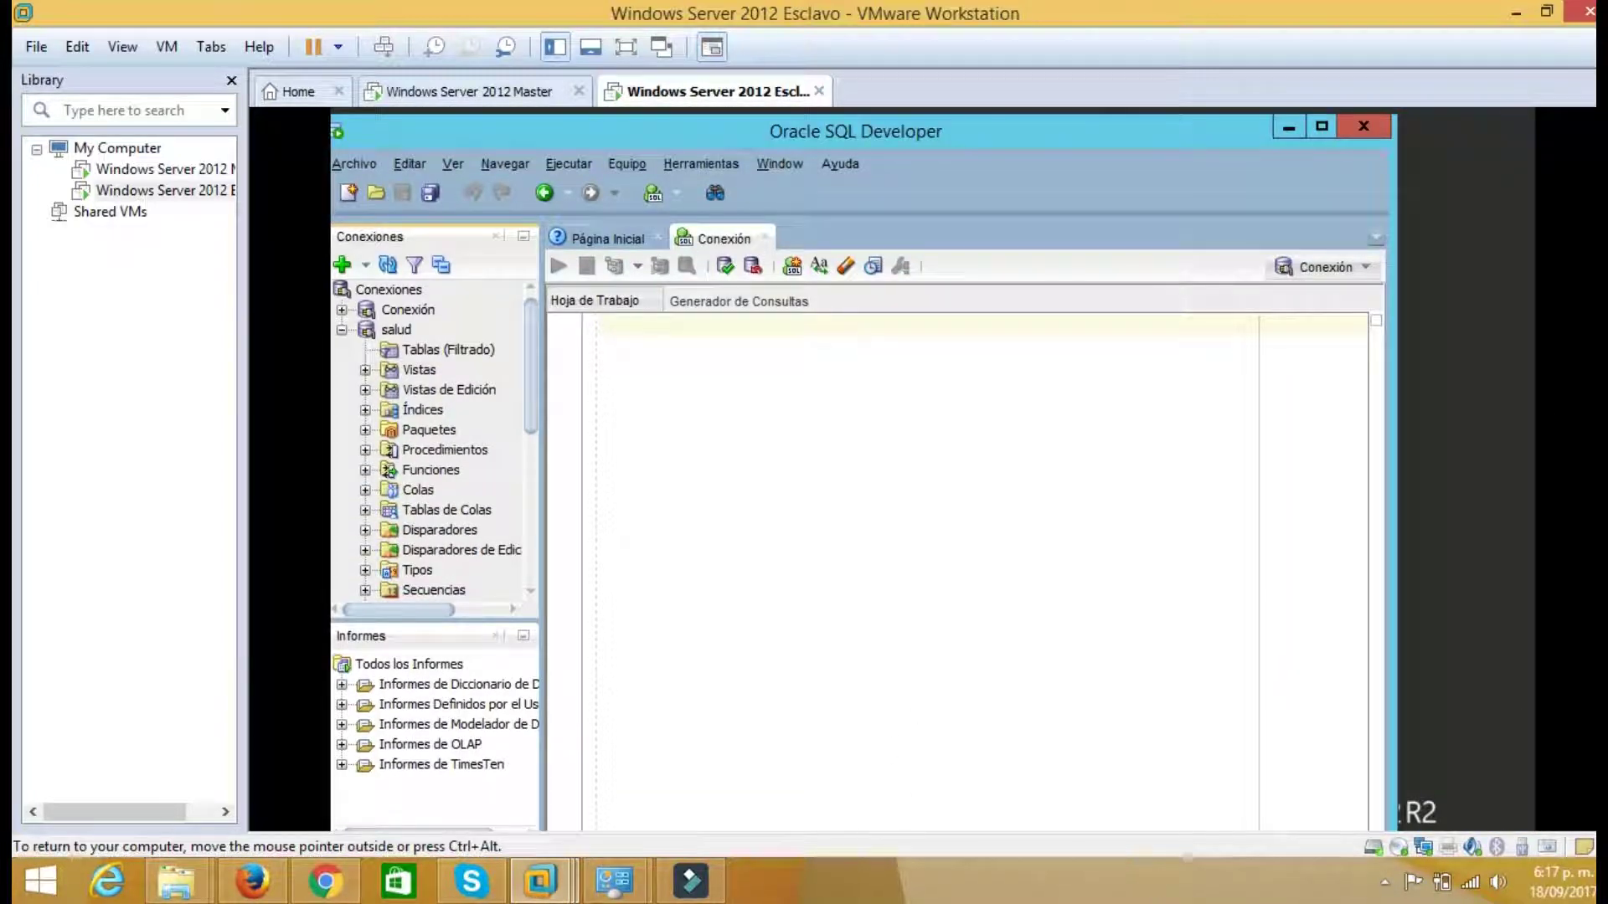
{"action": "left_click", "coordinate": [1320, 129]}
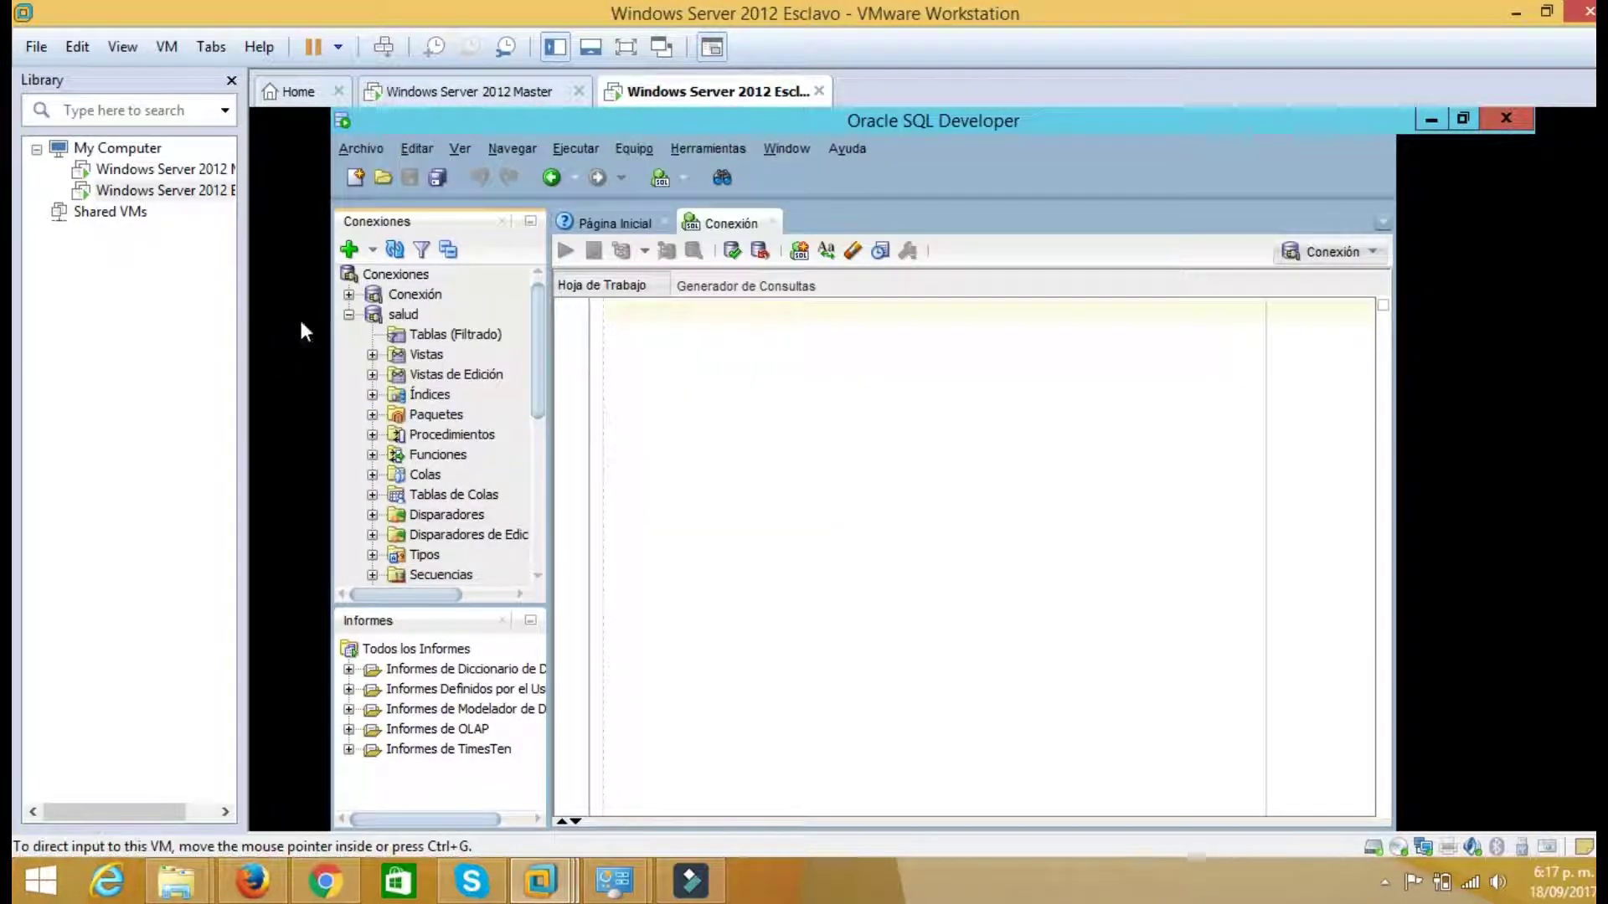
{"action": "left_click", "coordinate": [349, 316]}
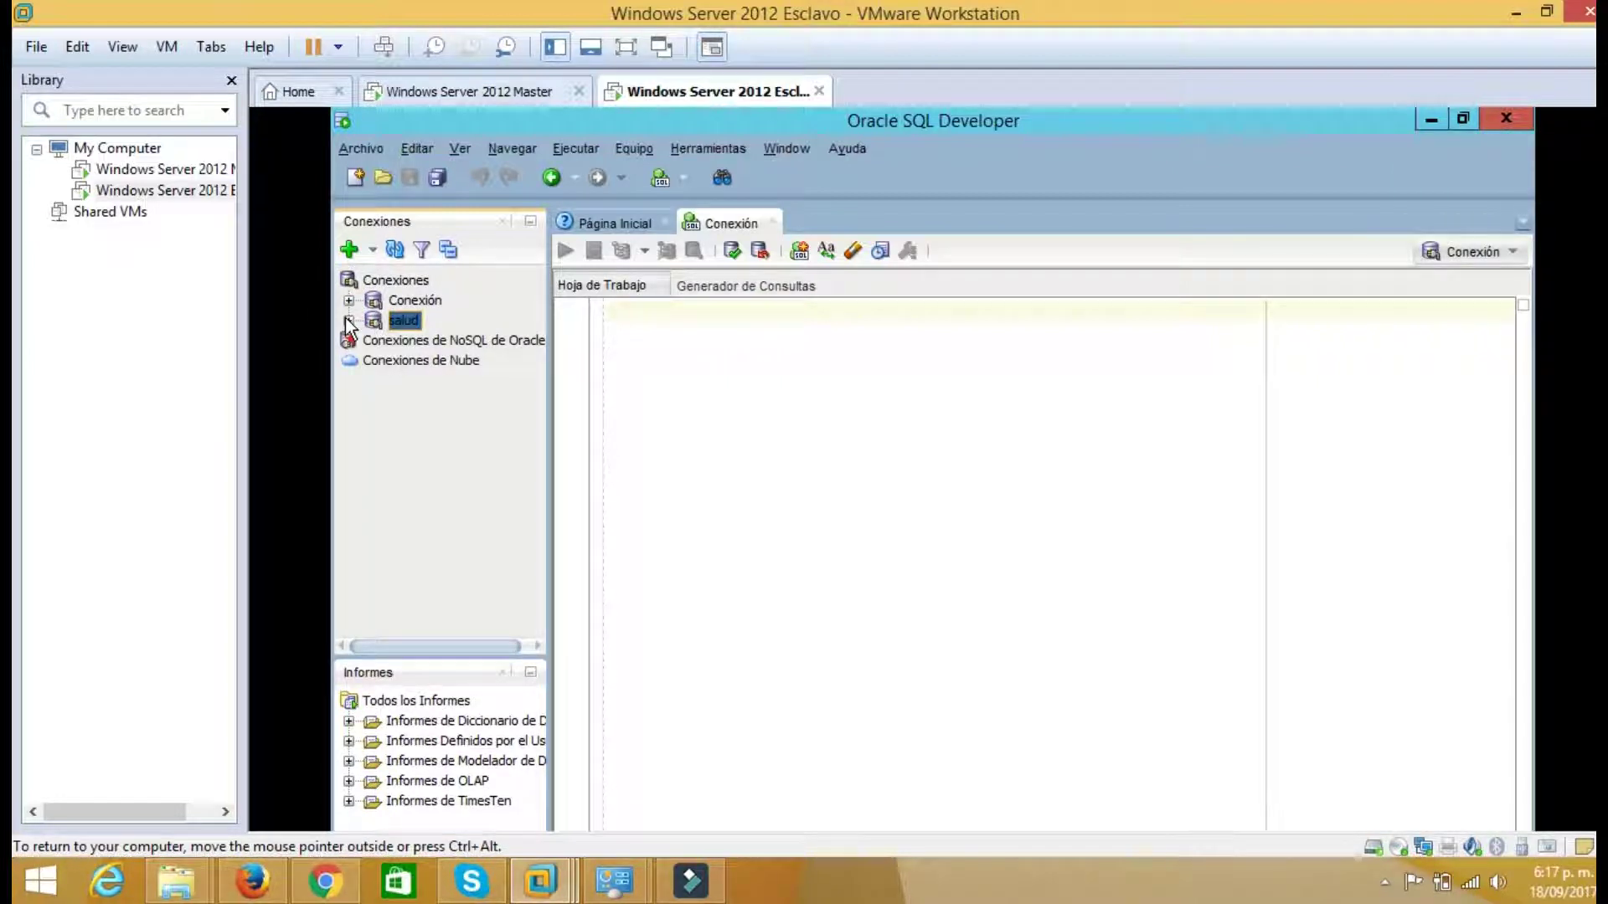
{"action": "left_click", "coordinate": [348, 322]}
{"action": "left_click", "coordinate": [409, 295]}
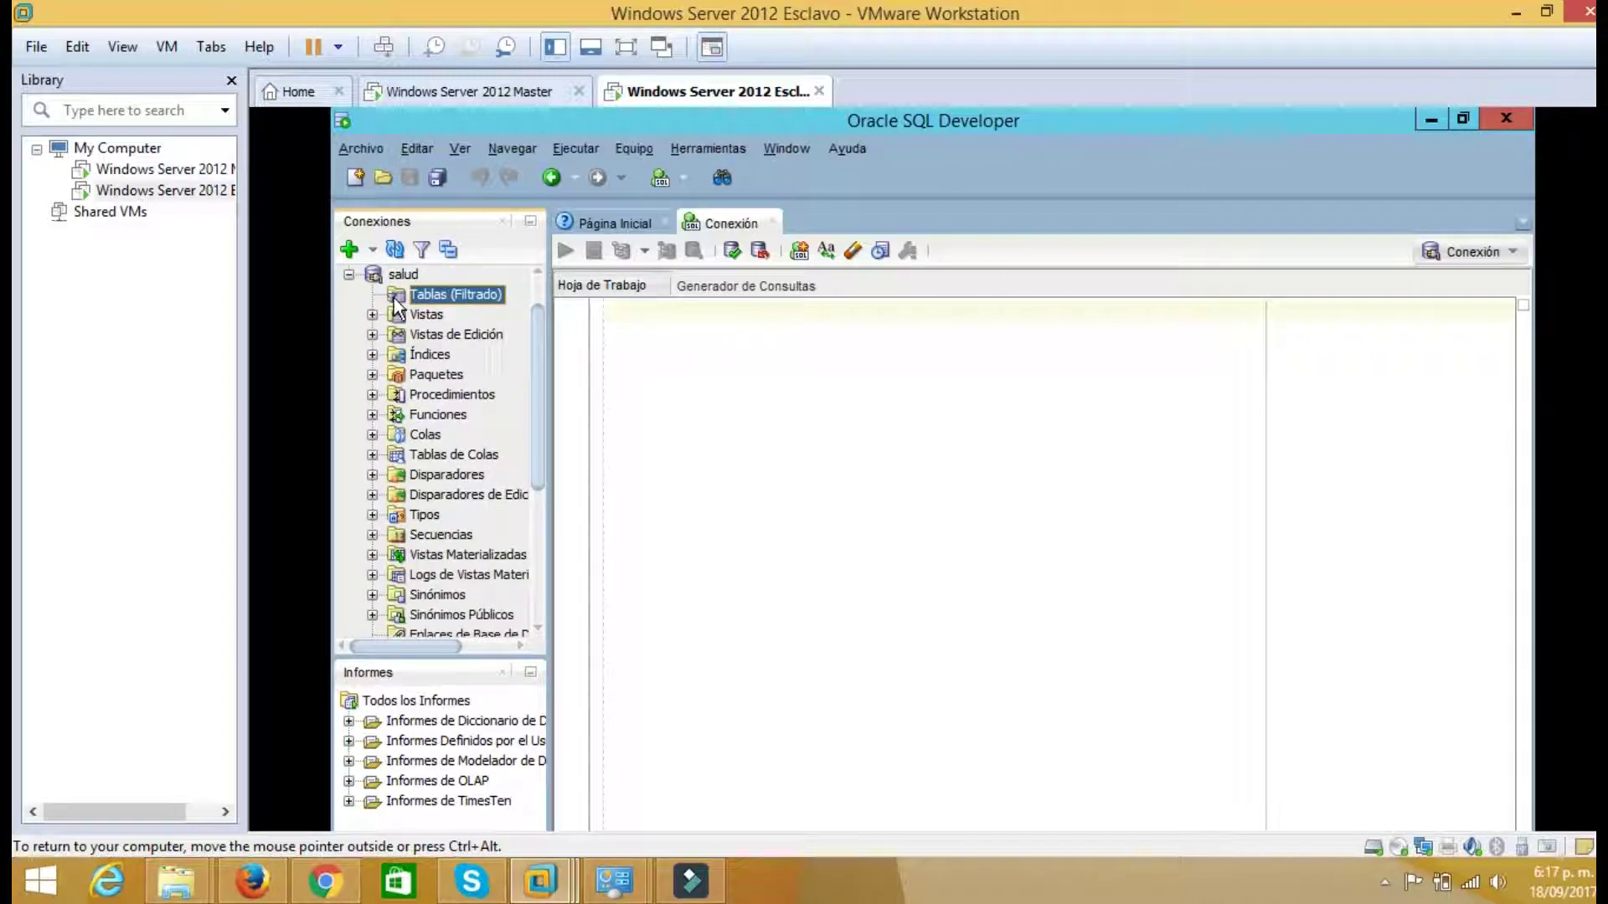
{"action": "double_click", "coordinate": [741, 125]}
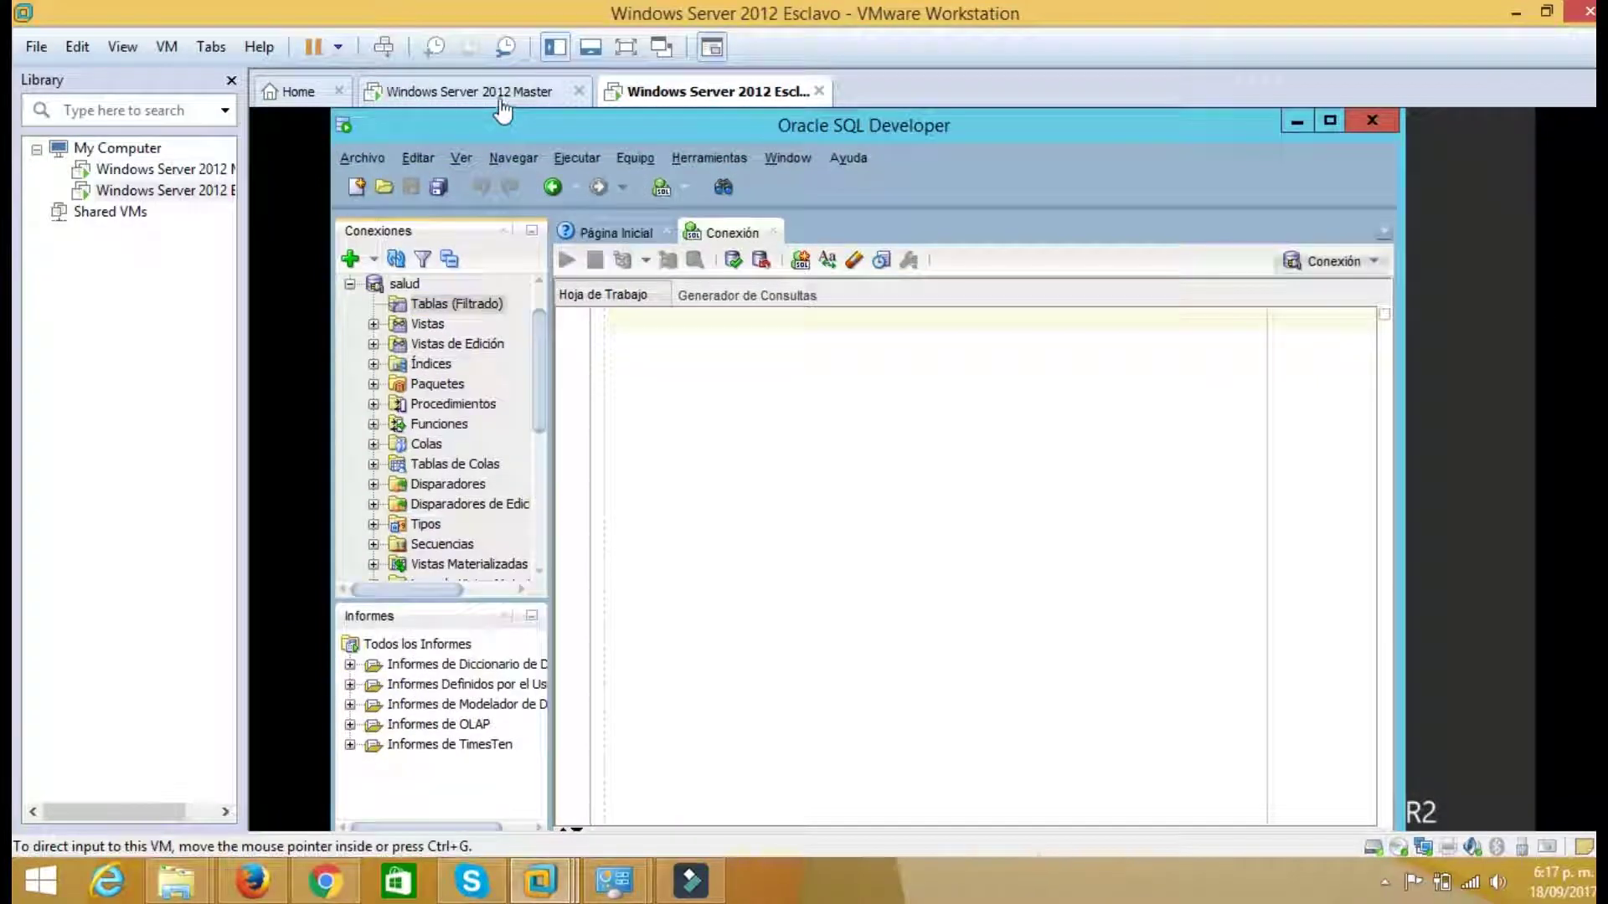
Check the master's EPS table in SQL Developer, then move Esclavo's SQL Developer aside
{"action": "left_click", "coordinate": [501, 94]}
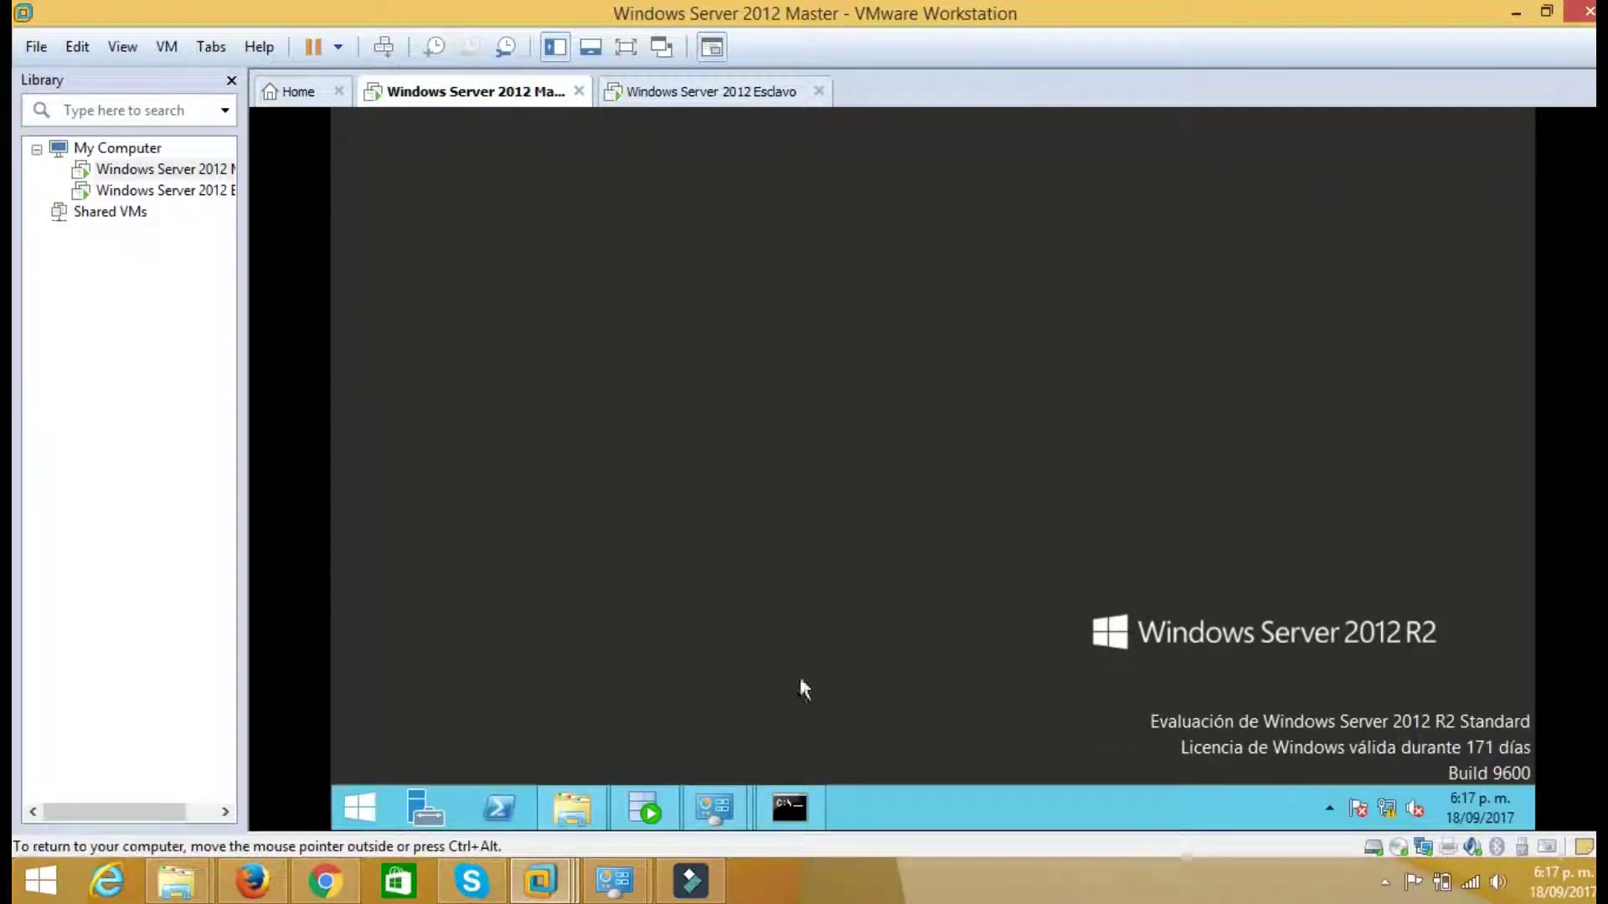
{"action": "left_click", "coordinate": [638, 802]}
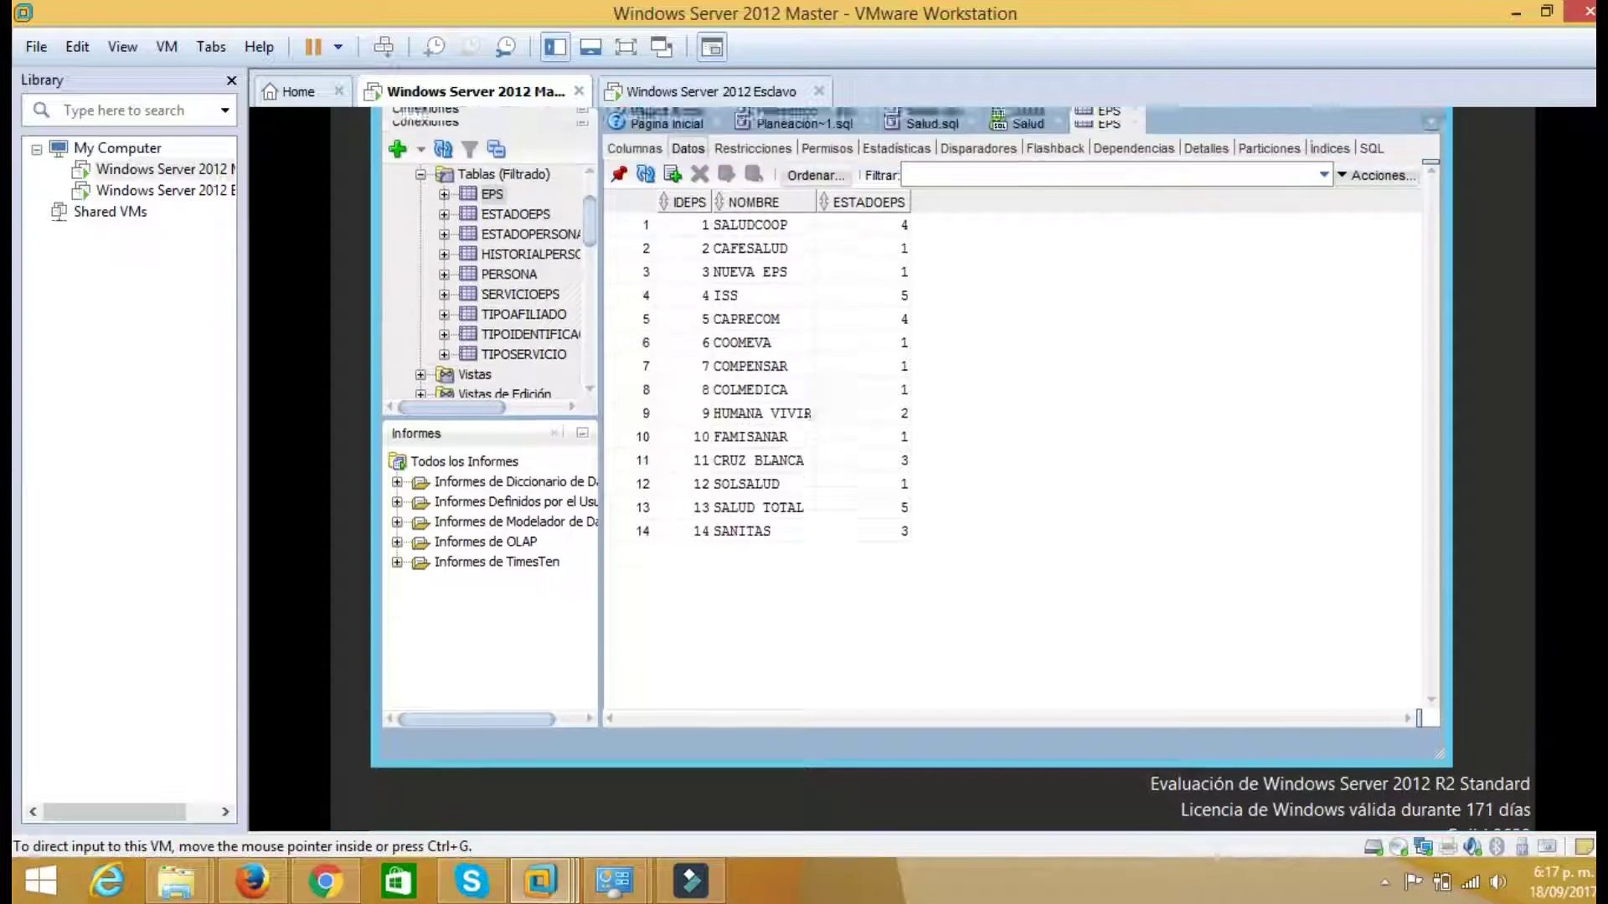
{"action": "left_click", "coordinate": [421, 274]}
{"action": "left_click", "coordinate": [421, 275]}
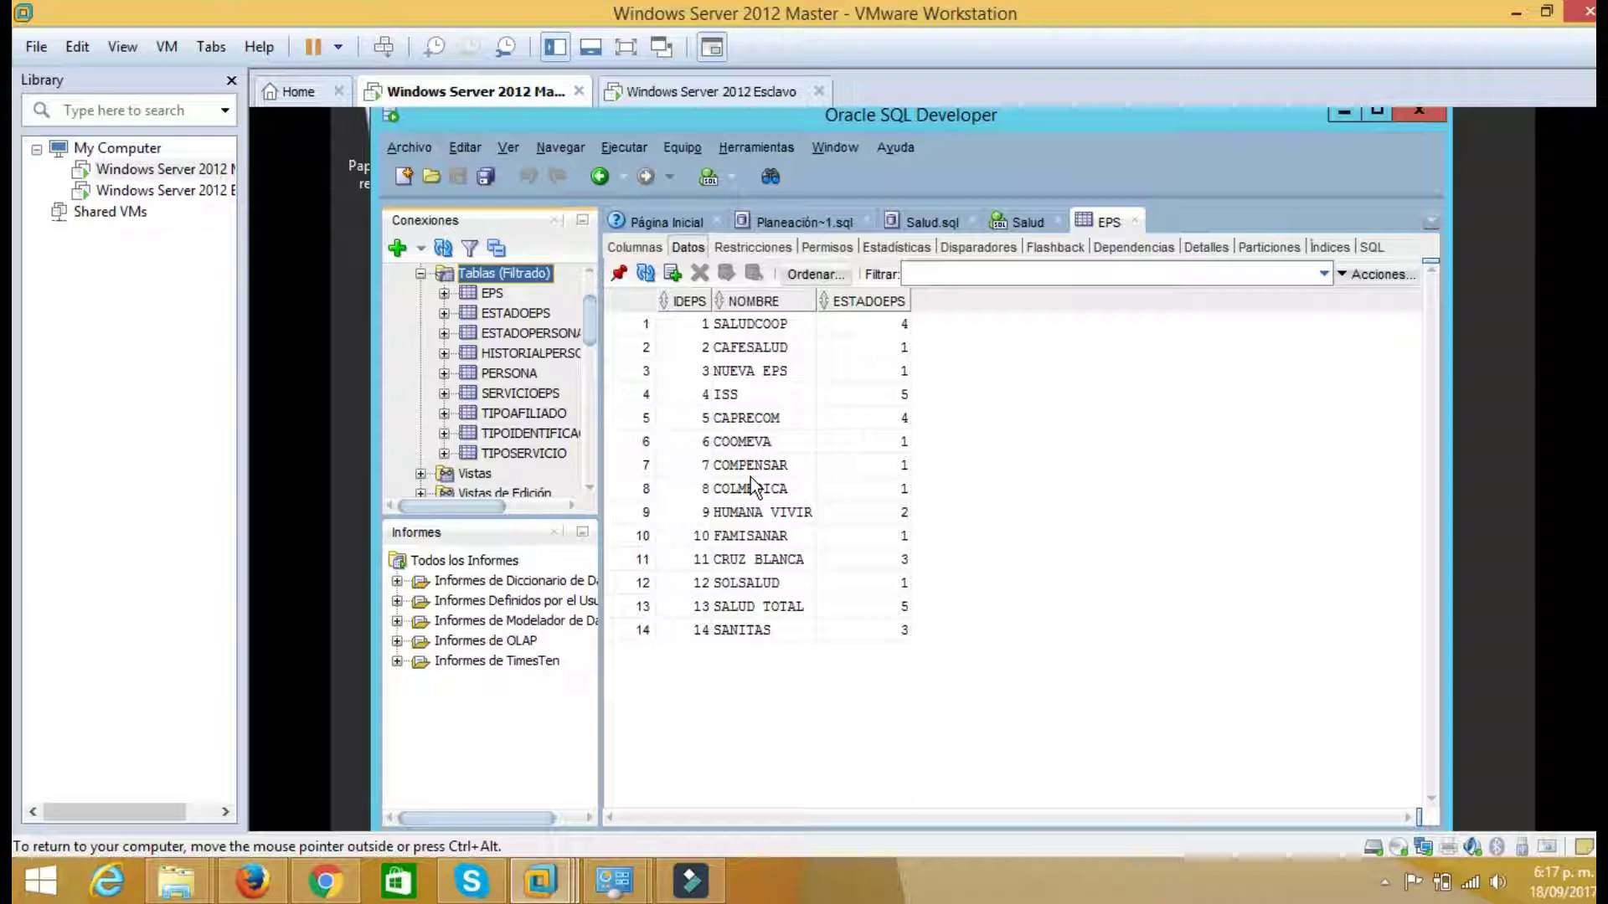
{"action": "left_click", "coordinate": [695, 94]}
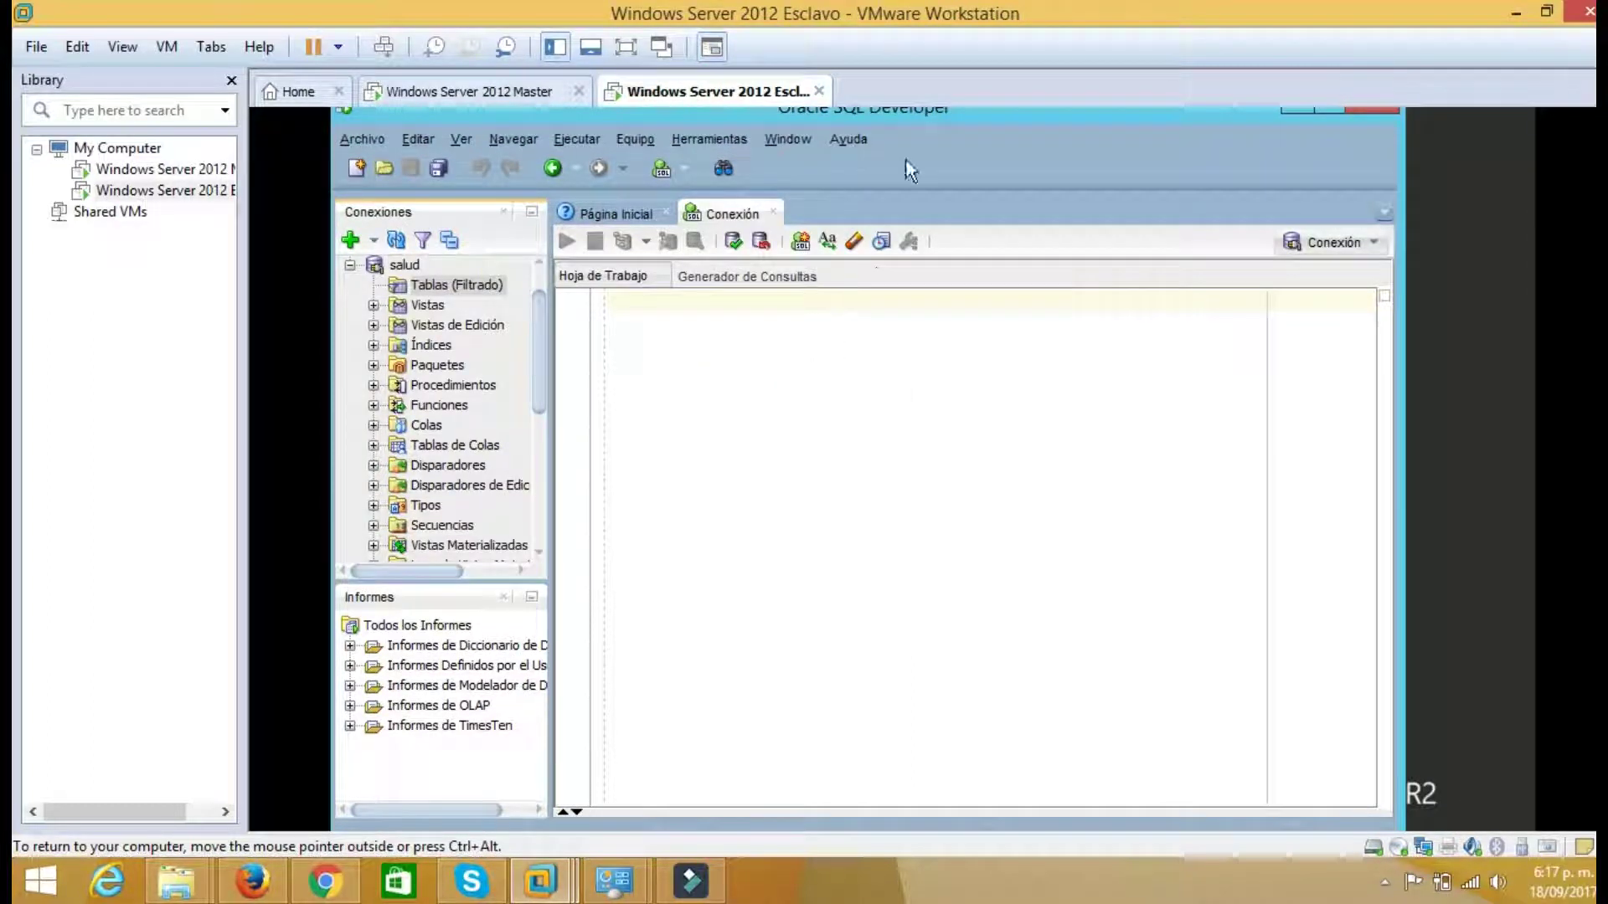
{"action": "left_click_drag", "start_coordinate": [913, 117], "coordinate": [865, 409]}
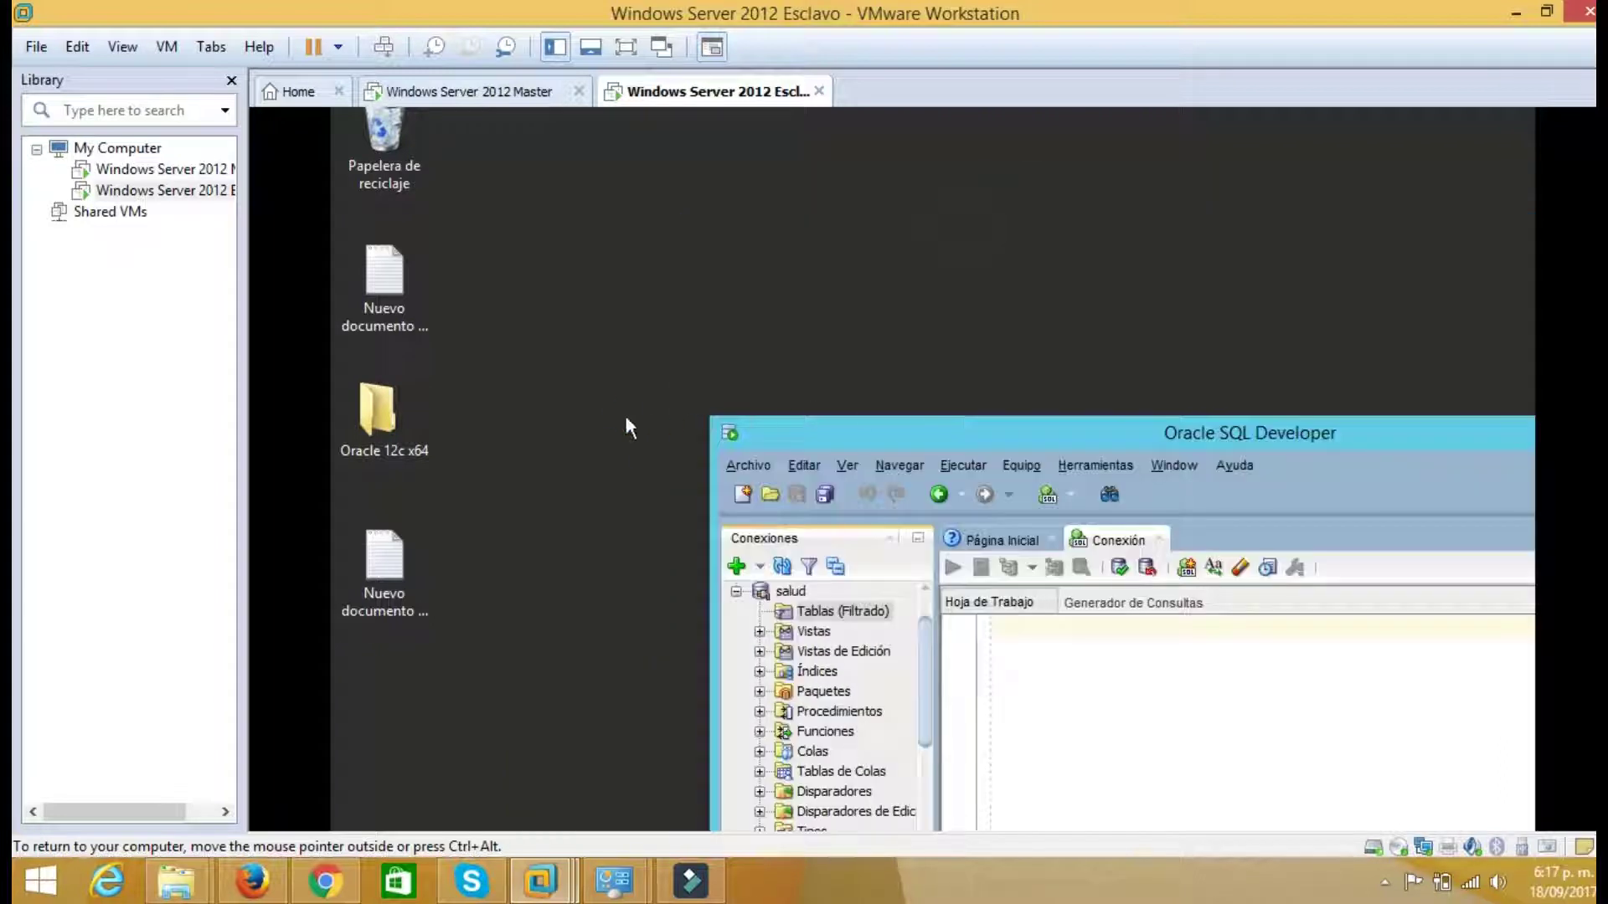
Open the saved SQL script in Notepad and select the CREATE DATABASE LINK statement
{"action": "double_click", "coordinate": [385, 572]}
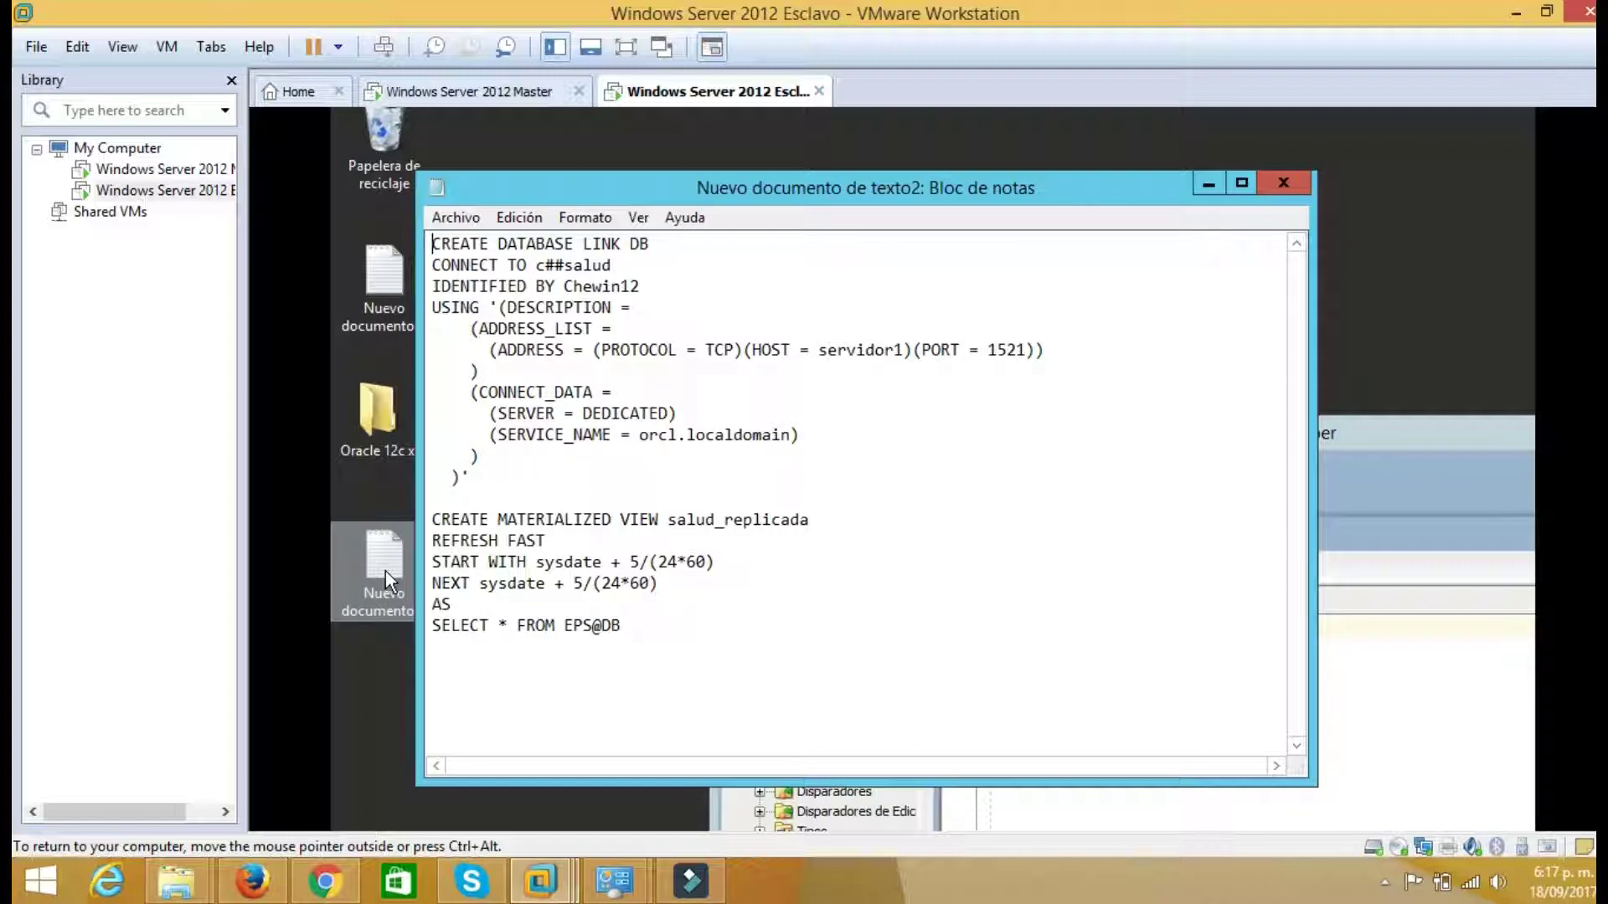
{"action": "left_click_drag", "start_coordinate": [471, 477], "coordinate": [417, 233]}
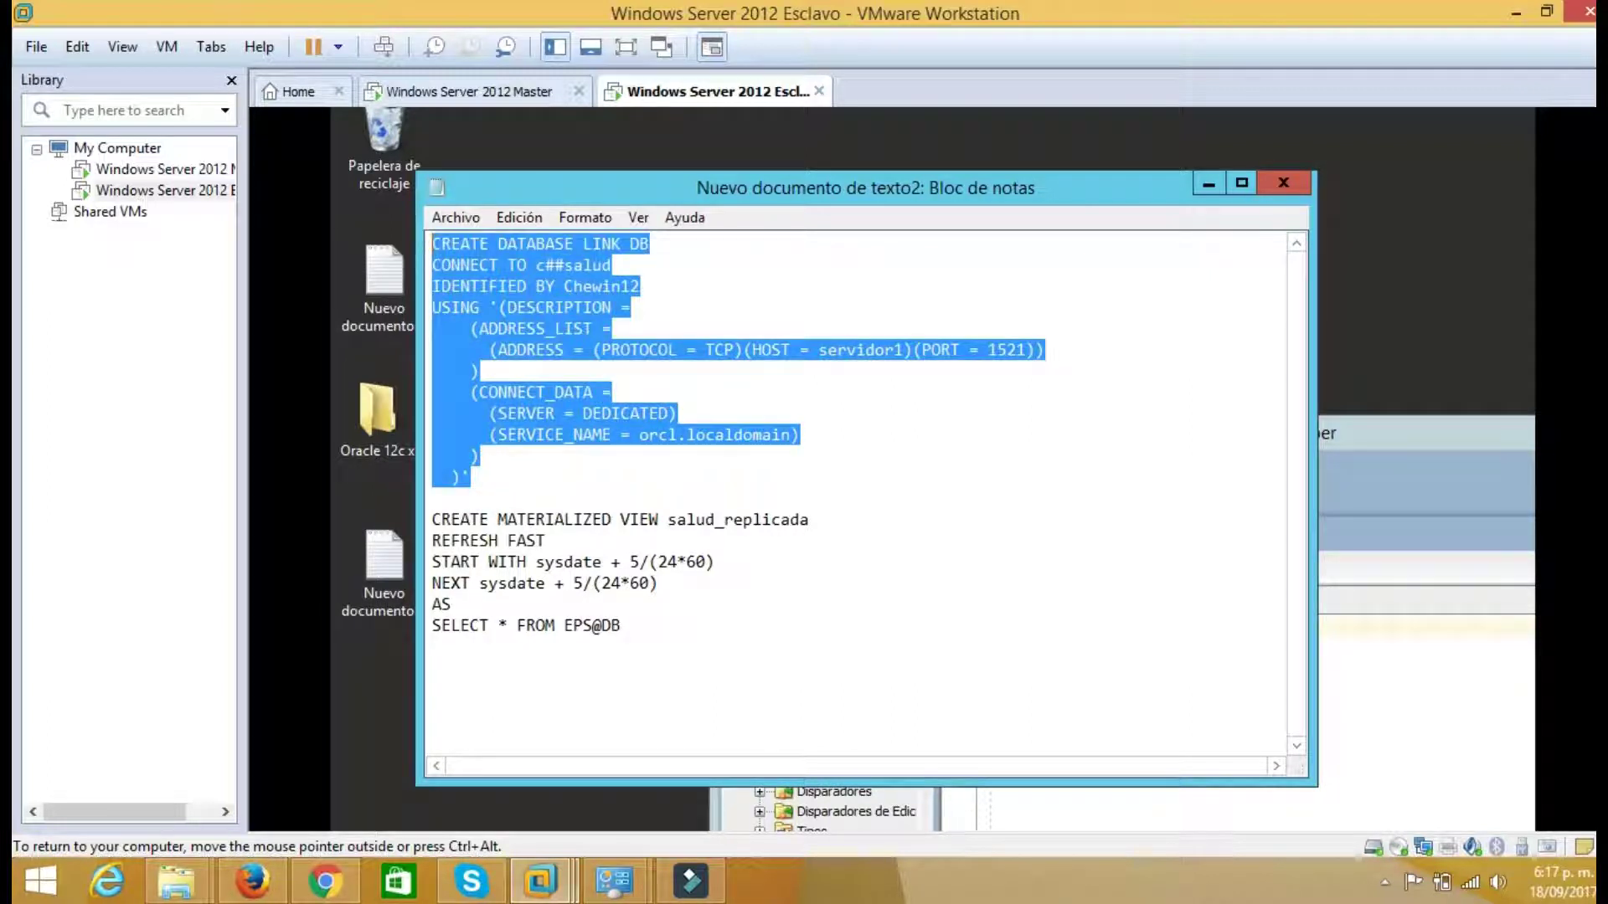
{"action": "left_click", "coordinate": [1209, 184]}
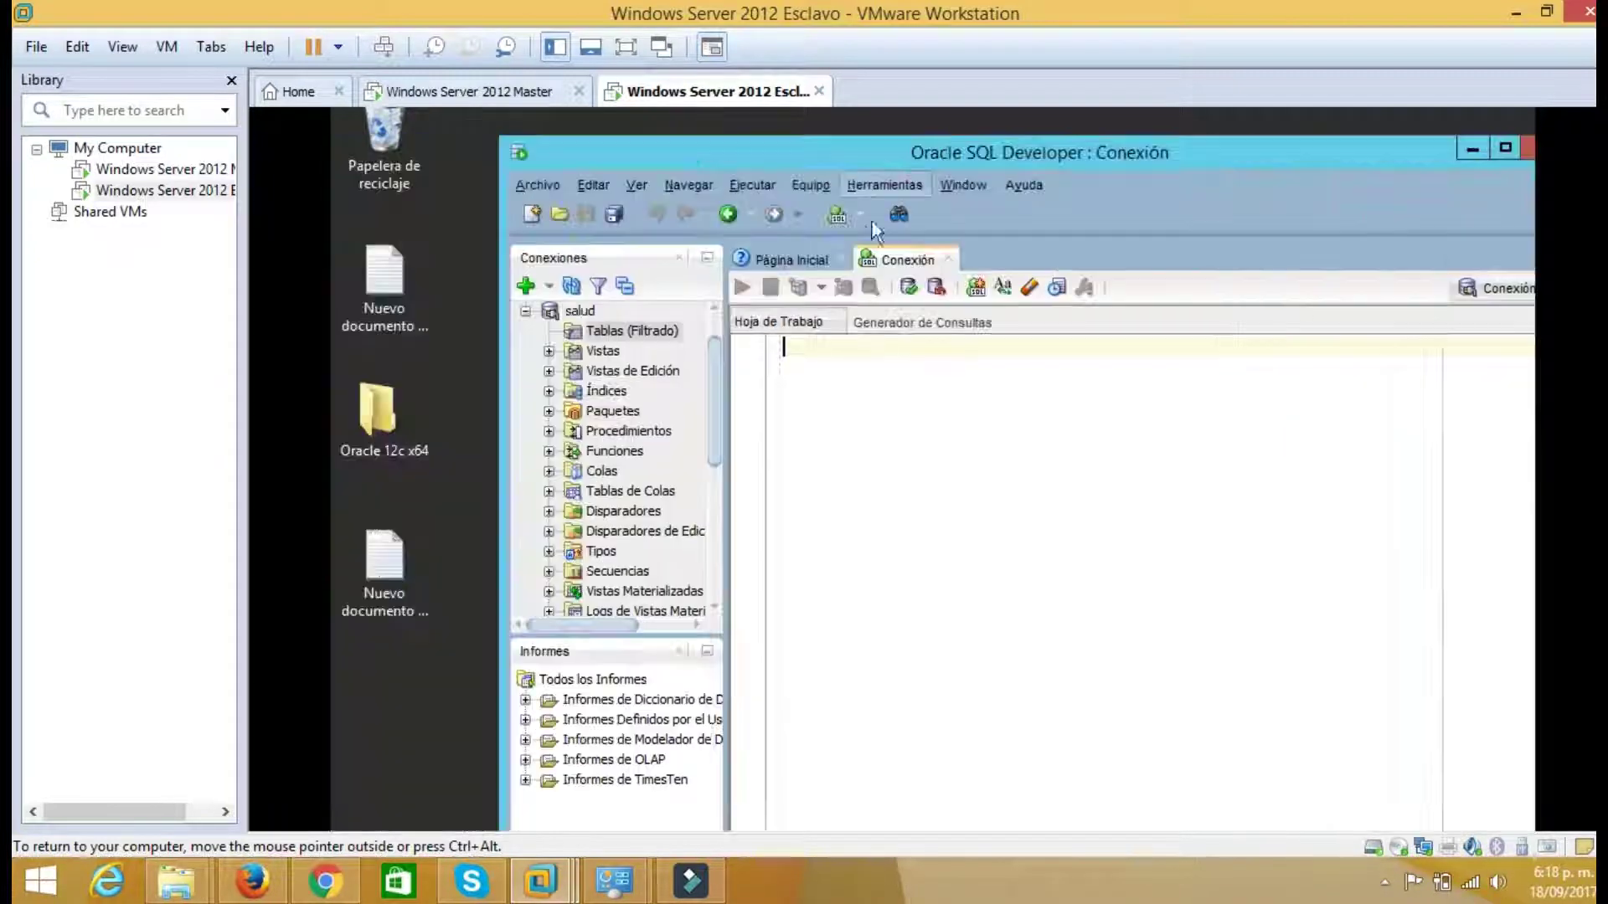
Collapse the salud connection tree and close the Conexión worksheet
{"action": "left_click", "coordinate": [525, 312]}
{"action": "left_click", "coordinate": [563, 358]}
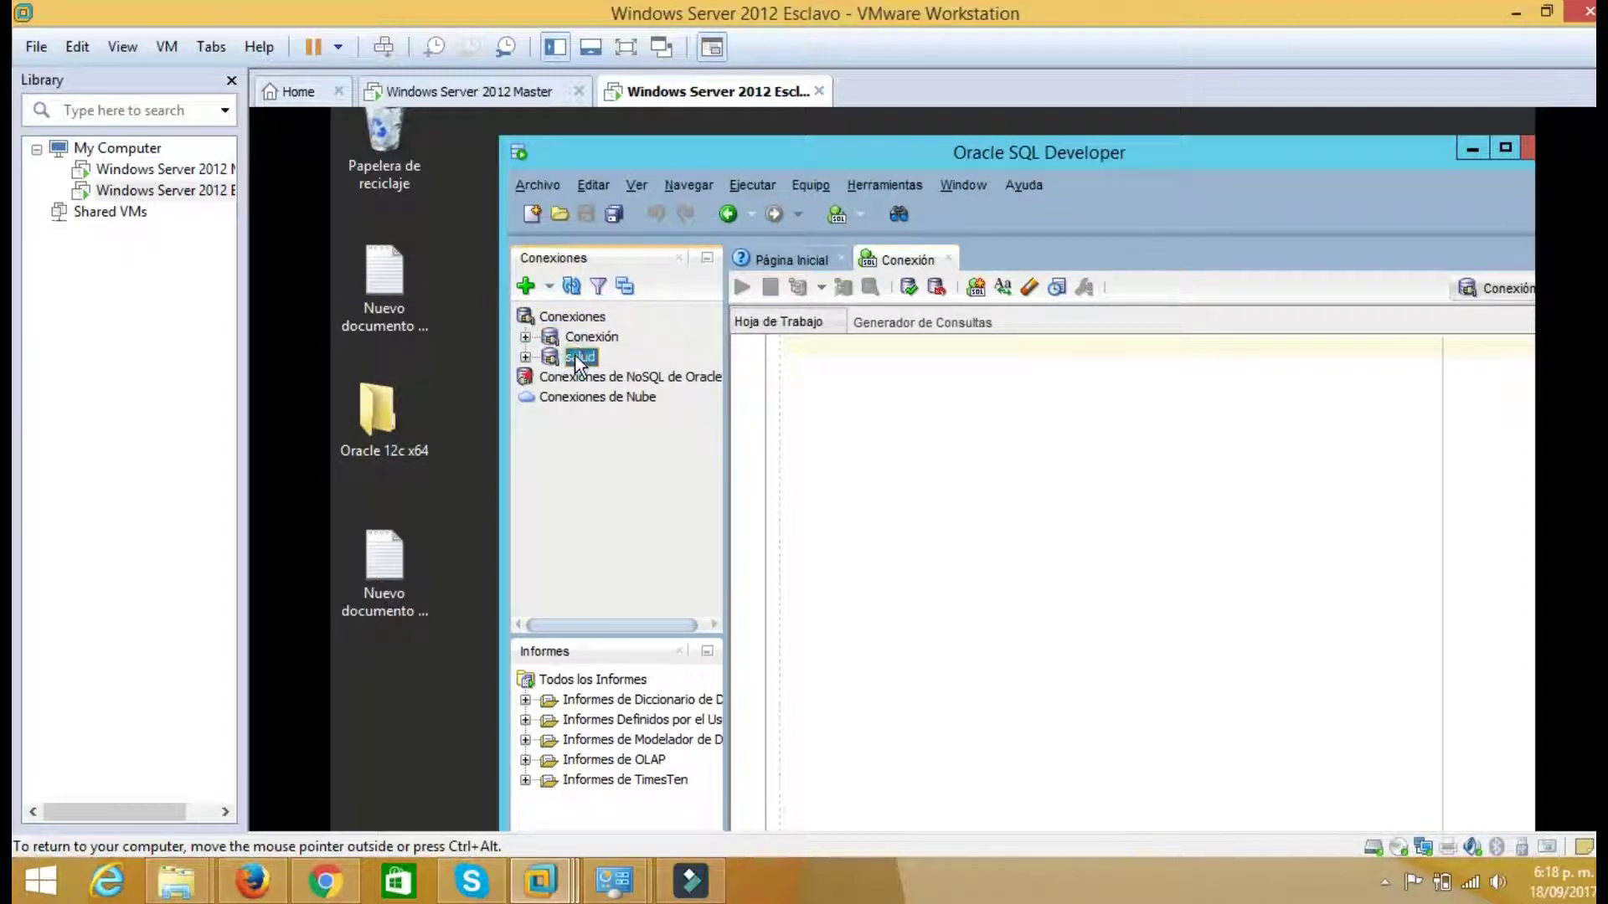
{"action": "double_click", "coordinate": [576, 355]}
{"action": "left_click", "coordinate": [597, 333]}
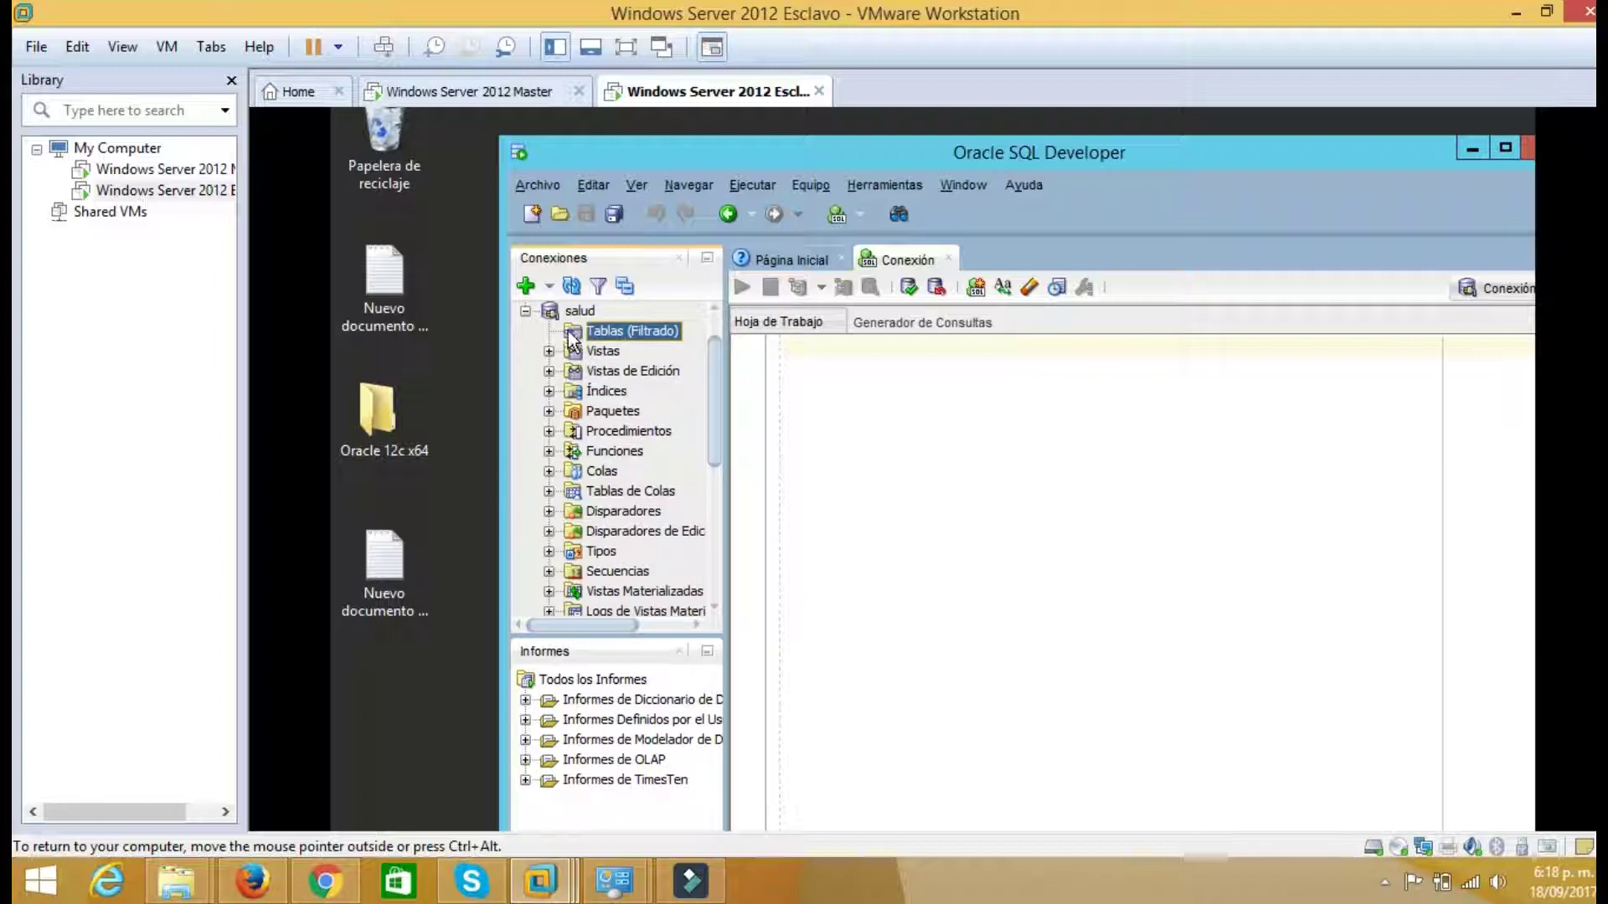
{"action": "left_click", "coordinate": [525, 312]}
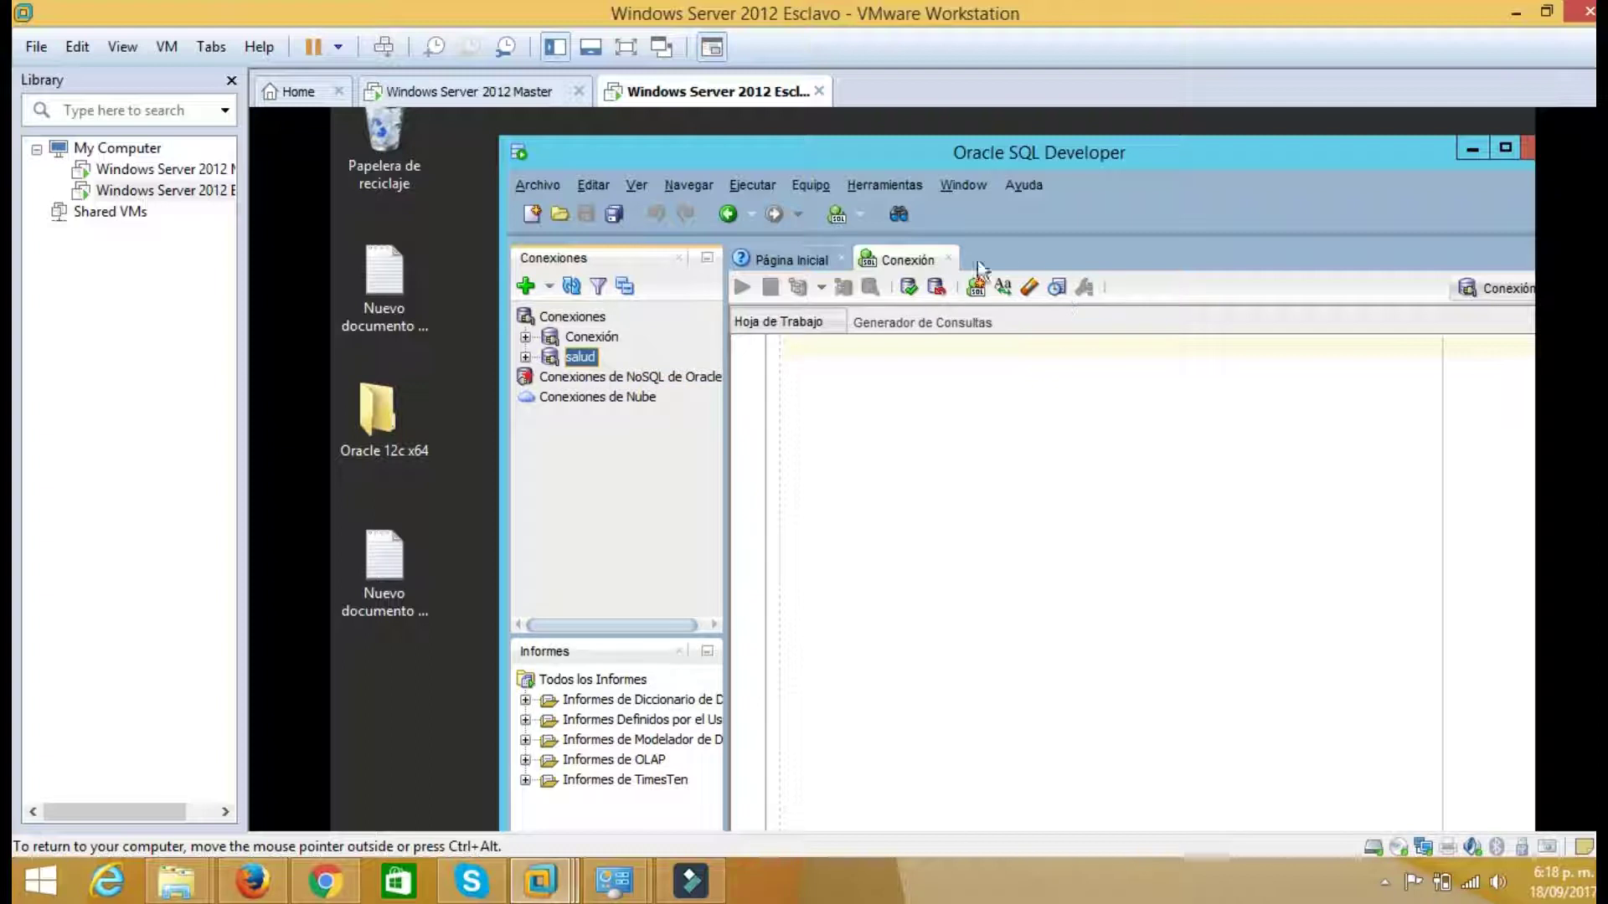
{"action": "left_click", "coordinate": [949, 258]}
{"action": "left_click", "coordinate": [950, 258]}
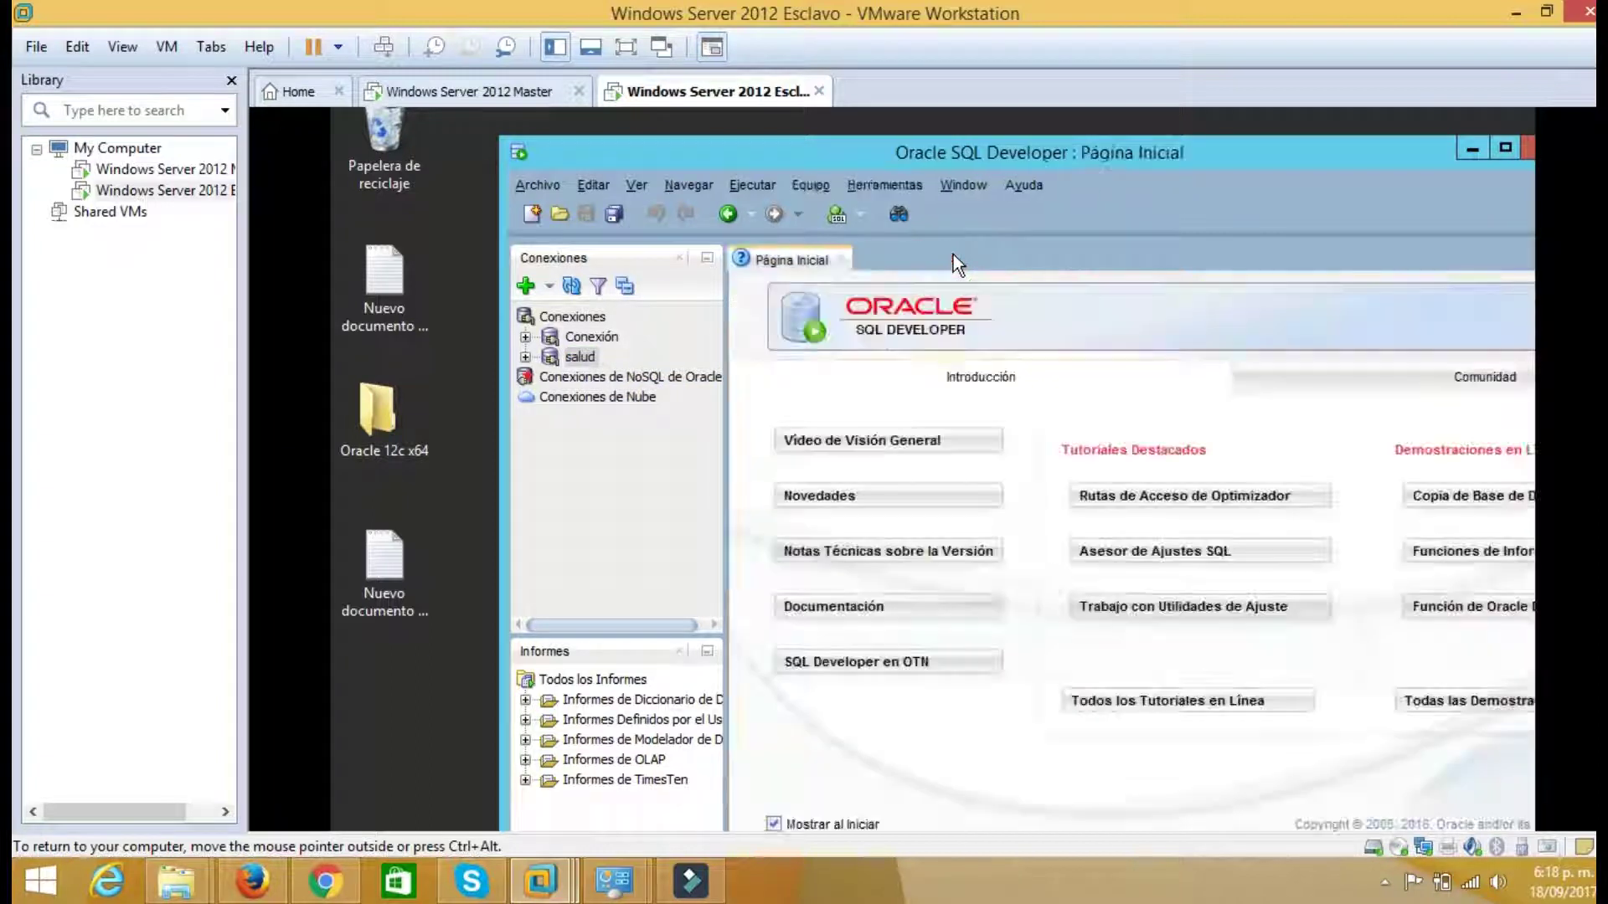
{"action": "left_click_drag", "start_coordinate": [1012, 152], "coordinate": [972, 136]}
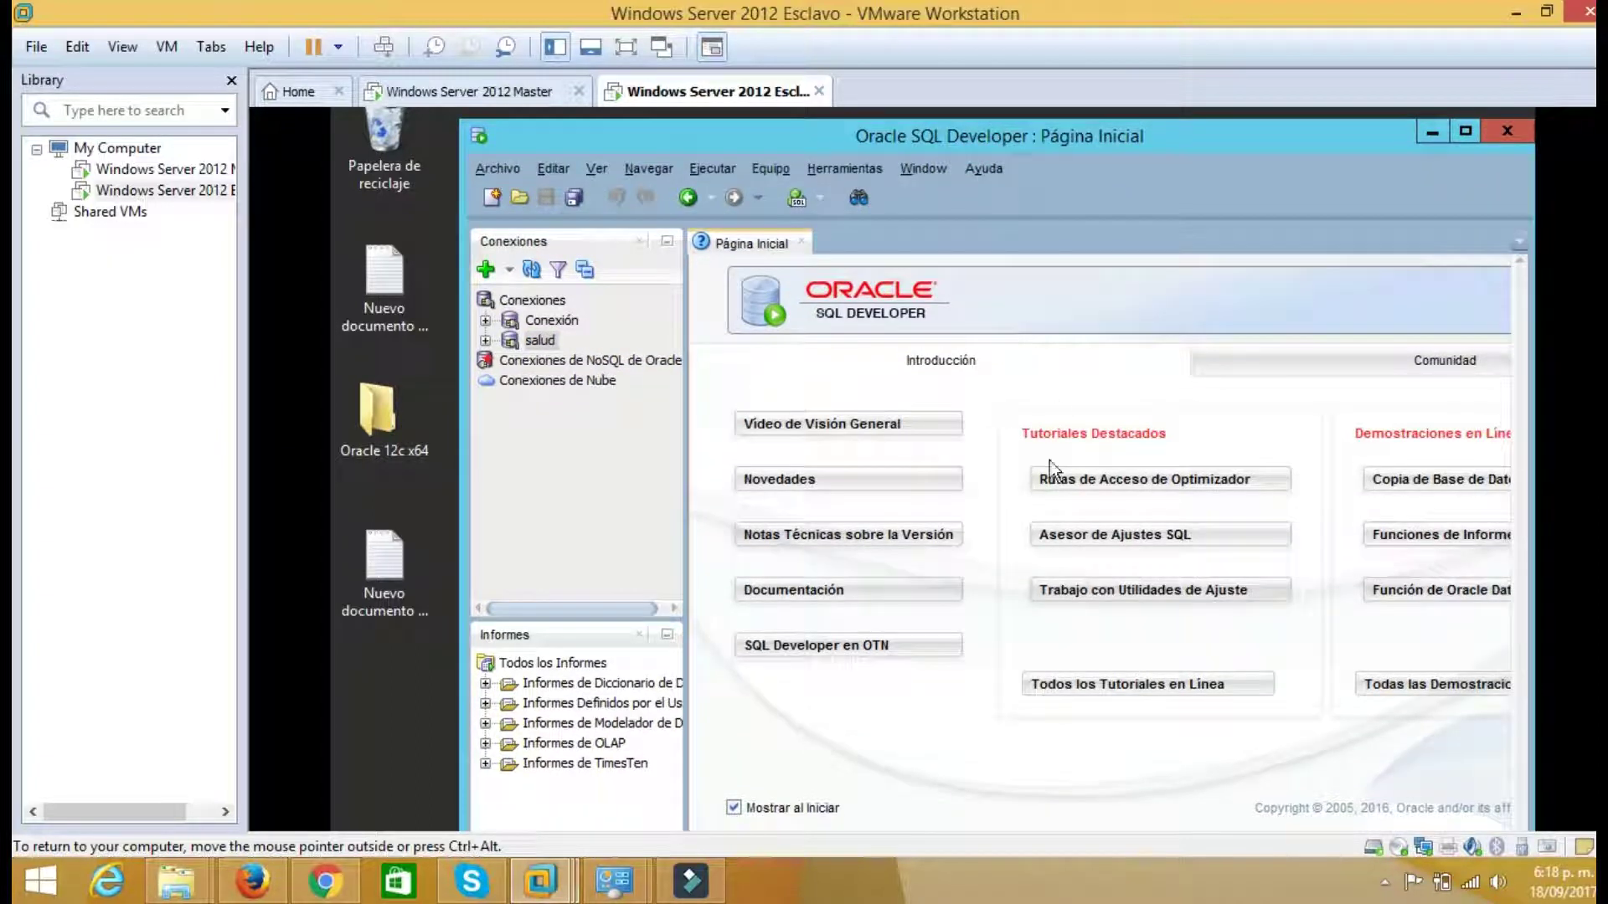
Reconnect the salud connection, then disconnect it through its context menu
{"action": "left_click", "coordinate": [541, 340]}
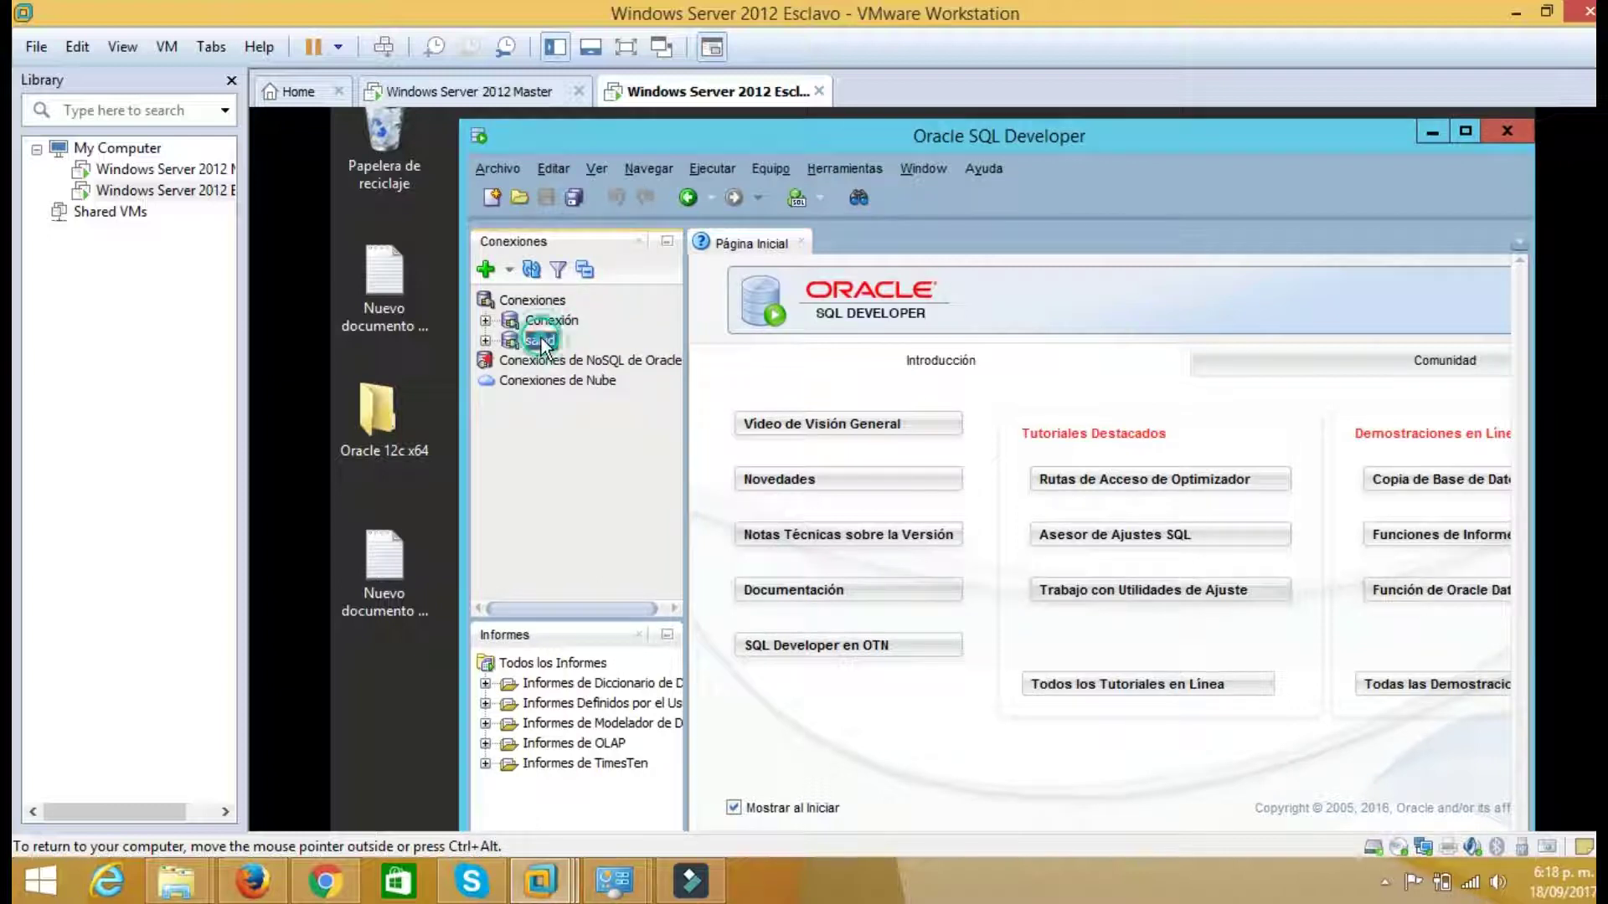
{"action": "double_click", "coordinate": [541, 340]}
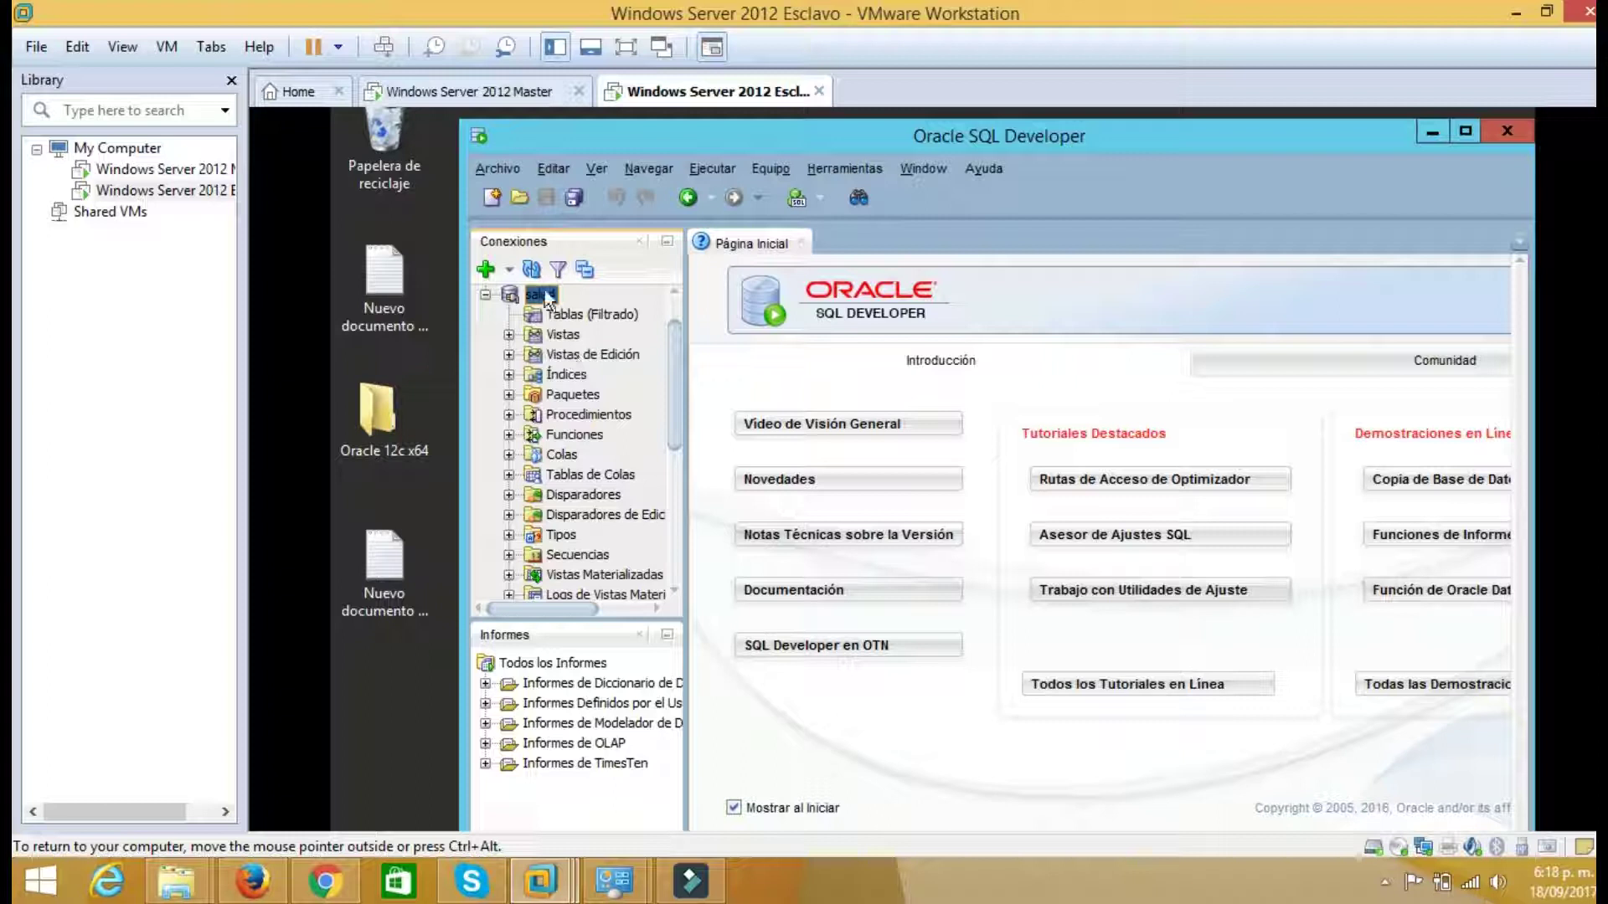
{"action": "right_click", "coordinate": [544, 289]}
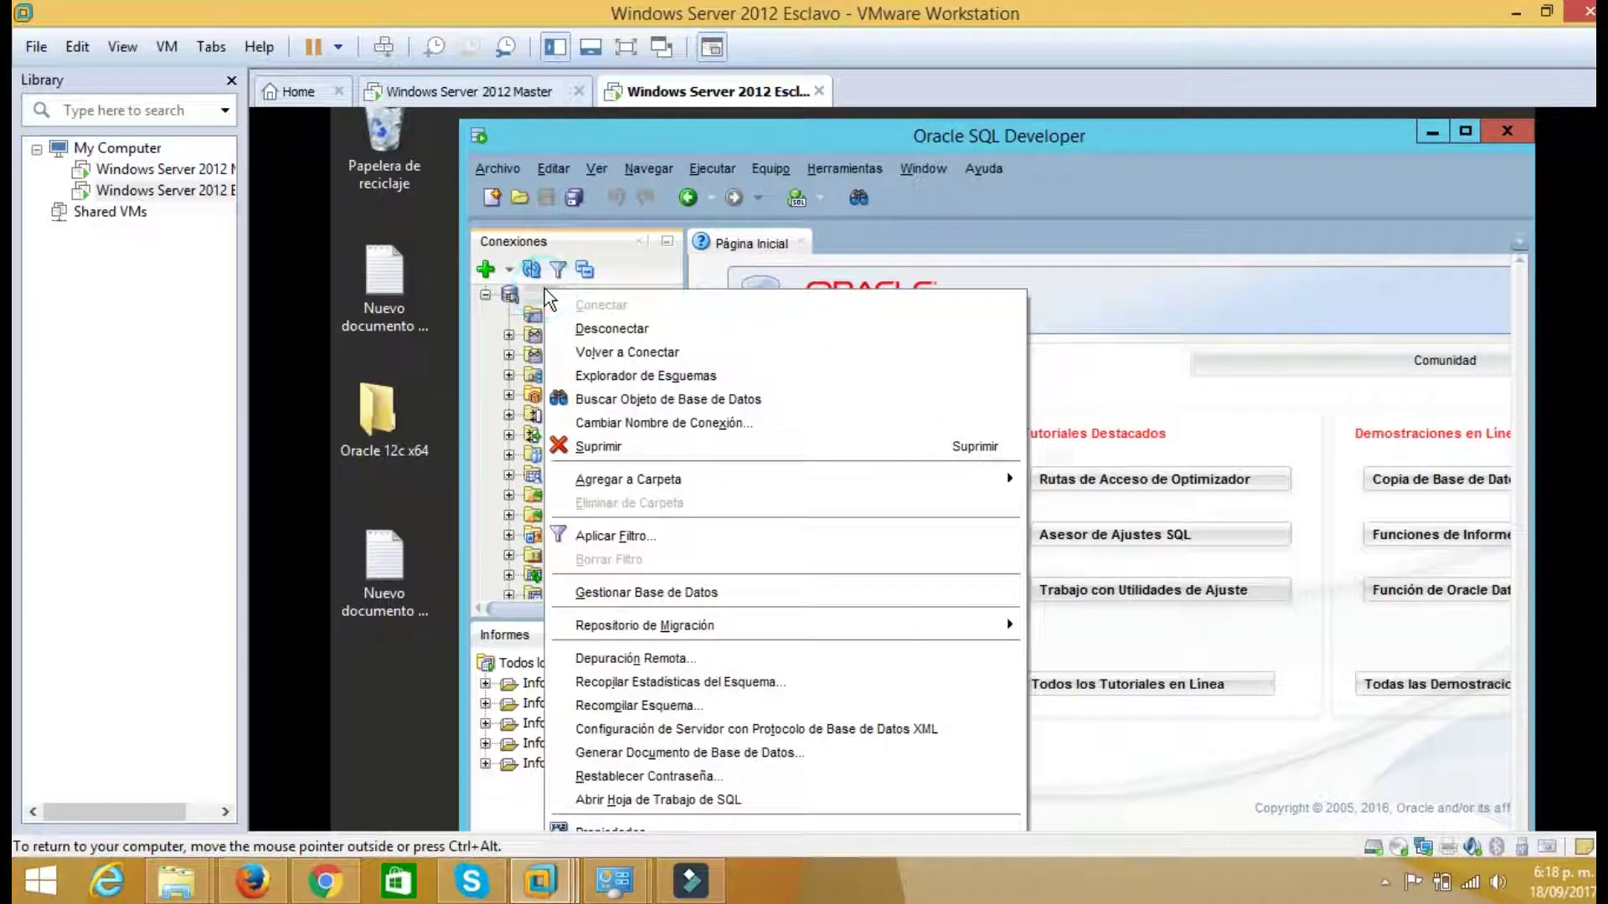
{"action": "left_click", "coordinate": [606, 353]}
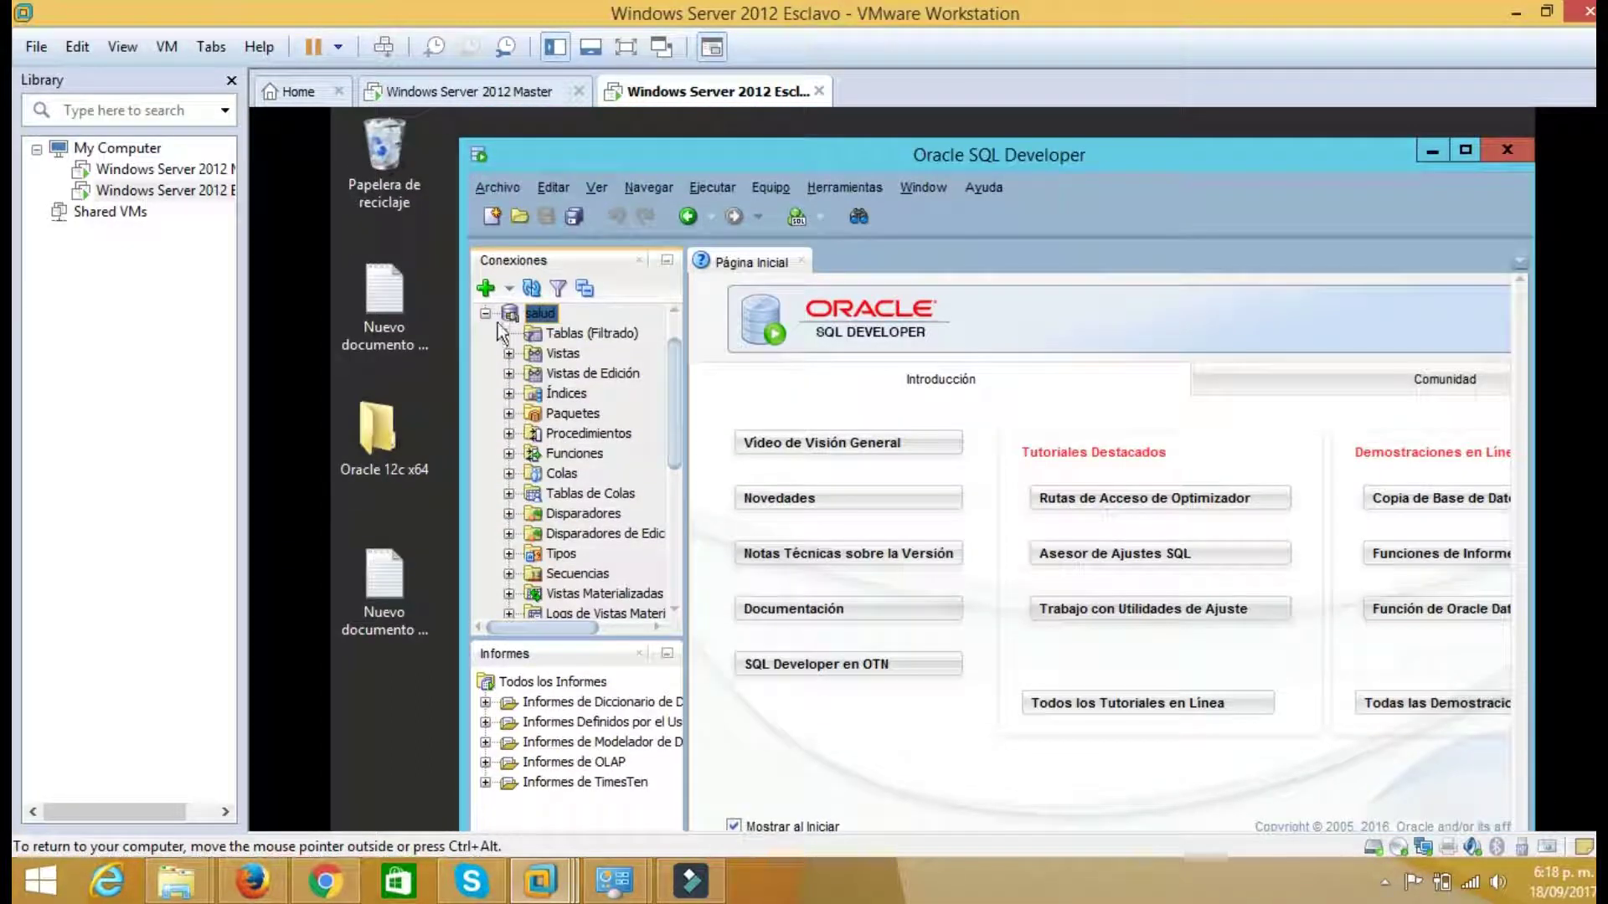
{"action": "left_click", "coordinate": [485, 313]}
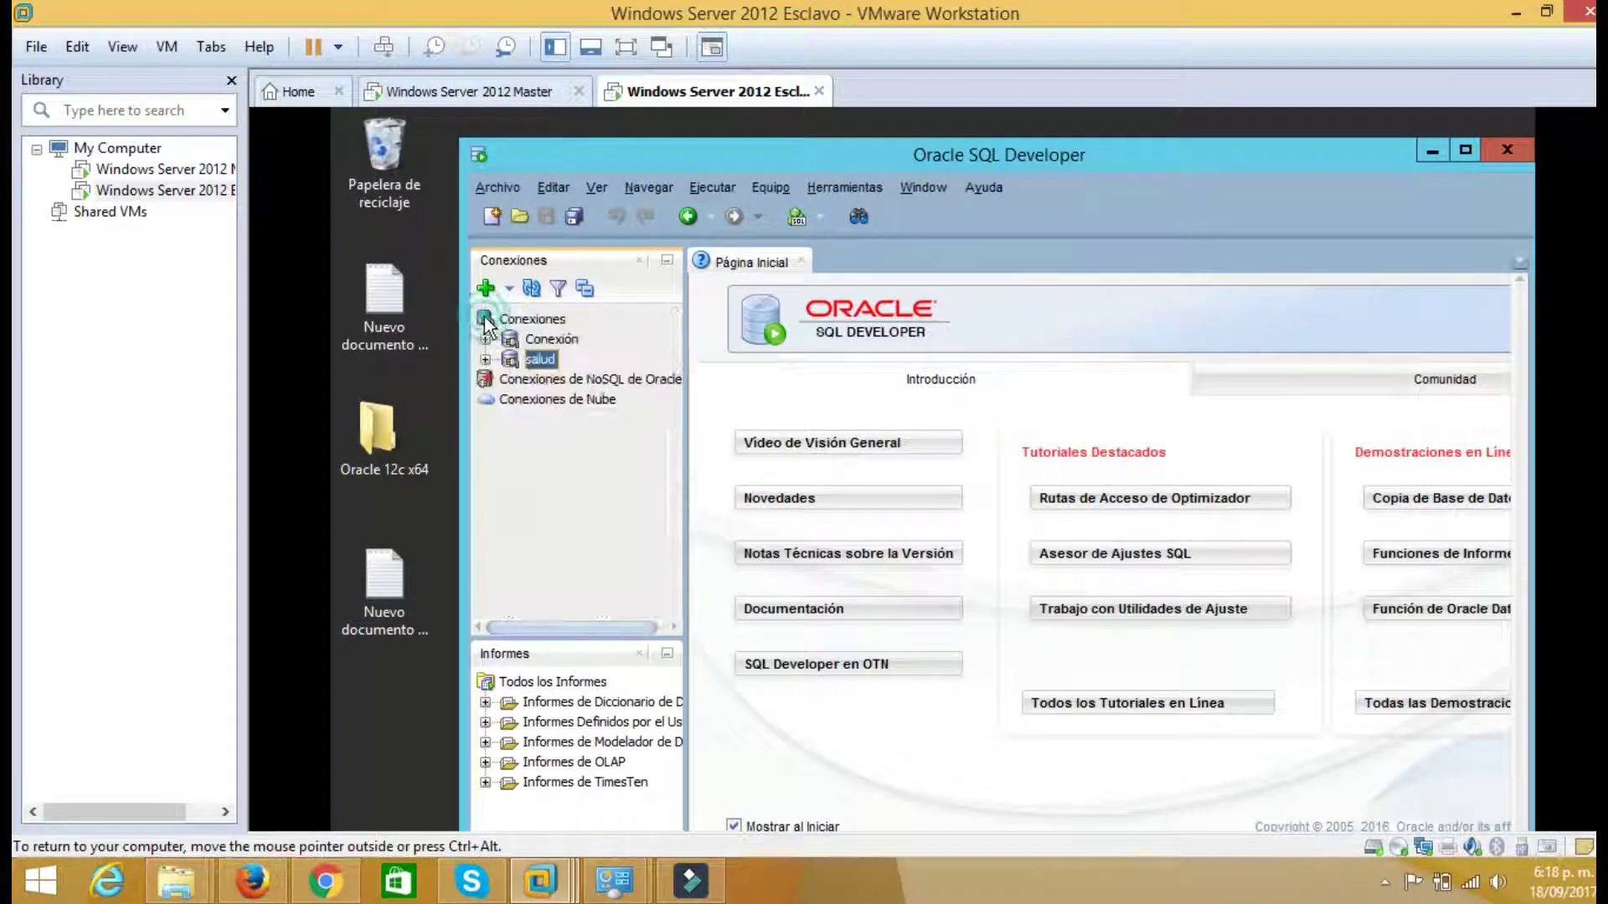
{"action": "right_click", "coordinate": [535, 364]}
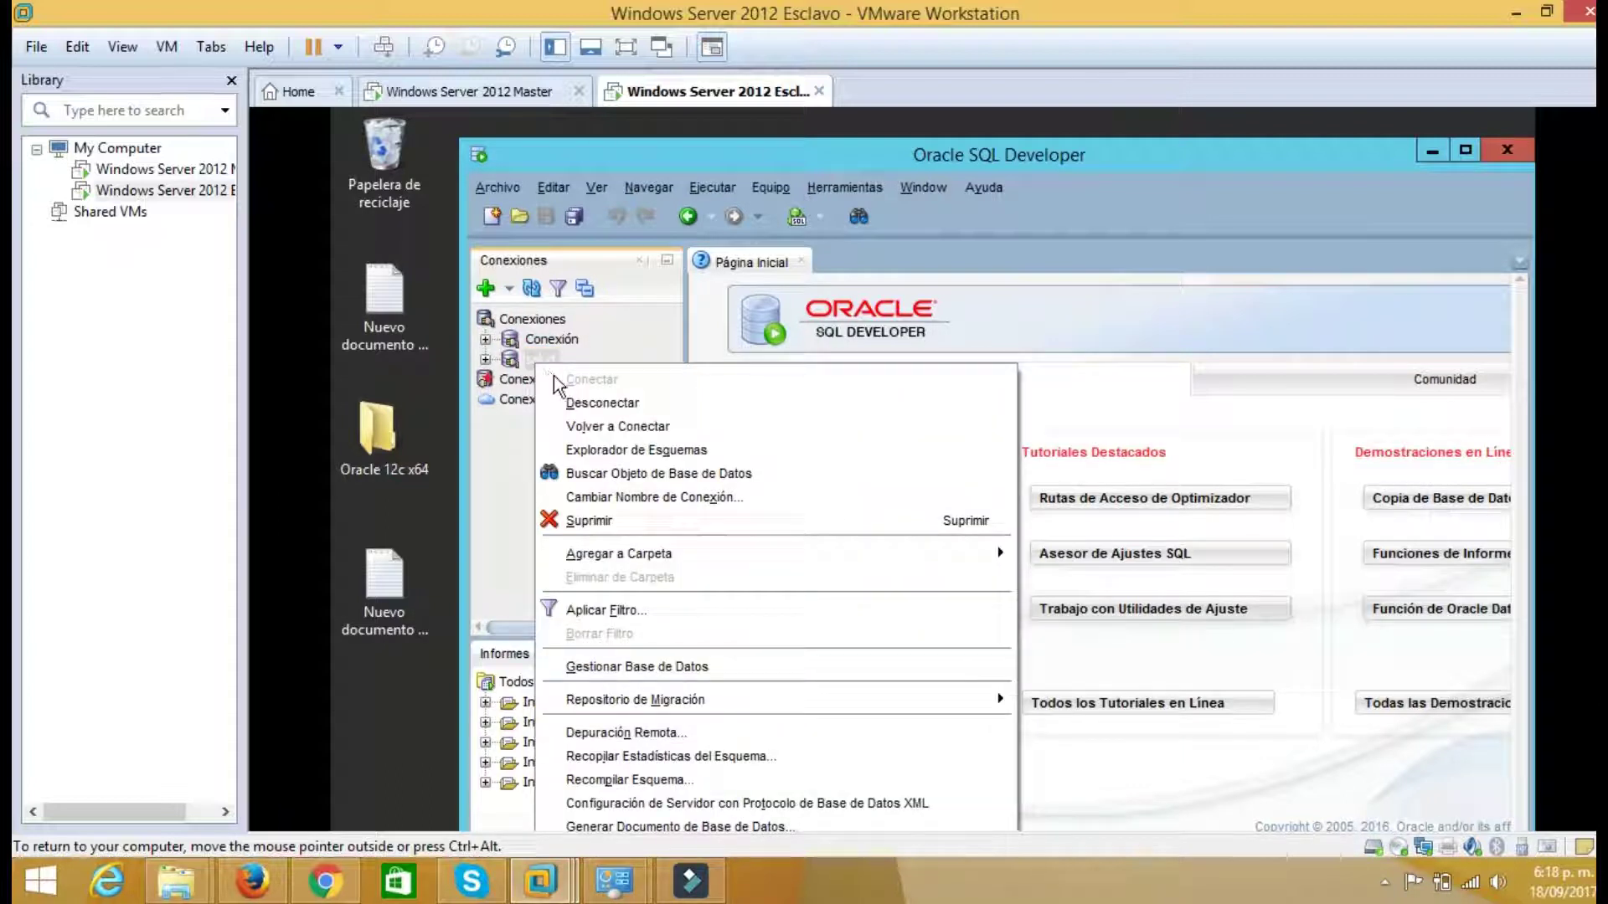
{"action": "left_click", "coordinate": [586, 398]}
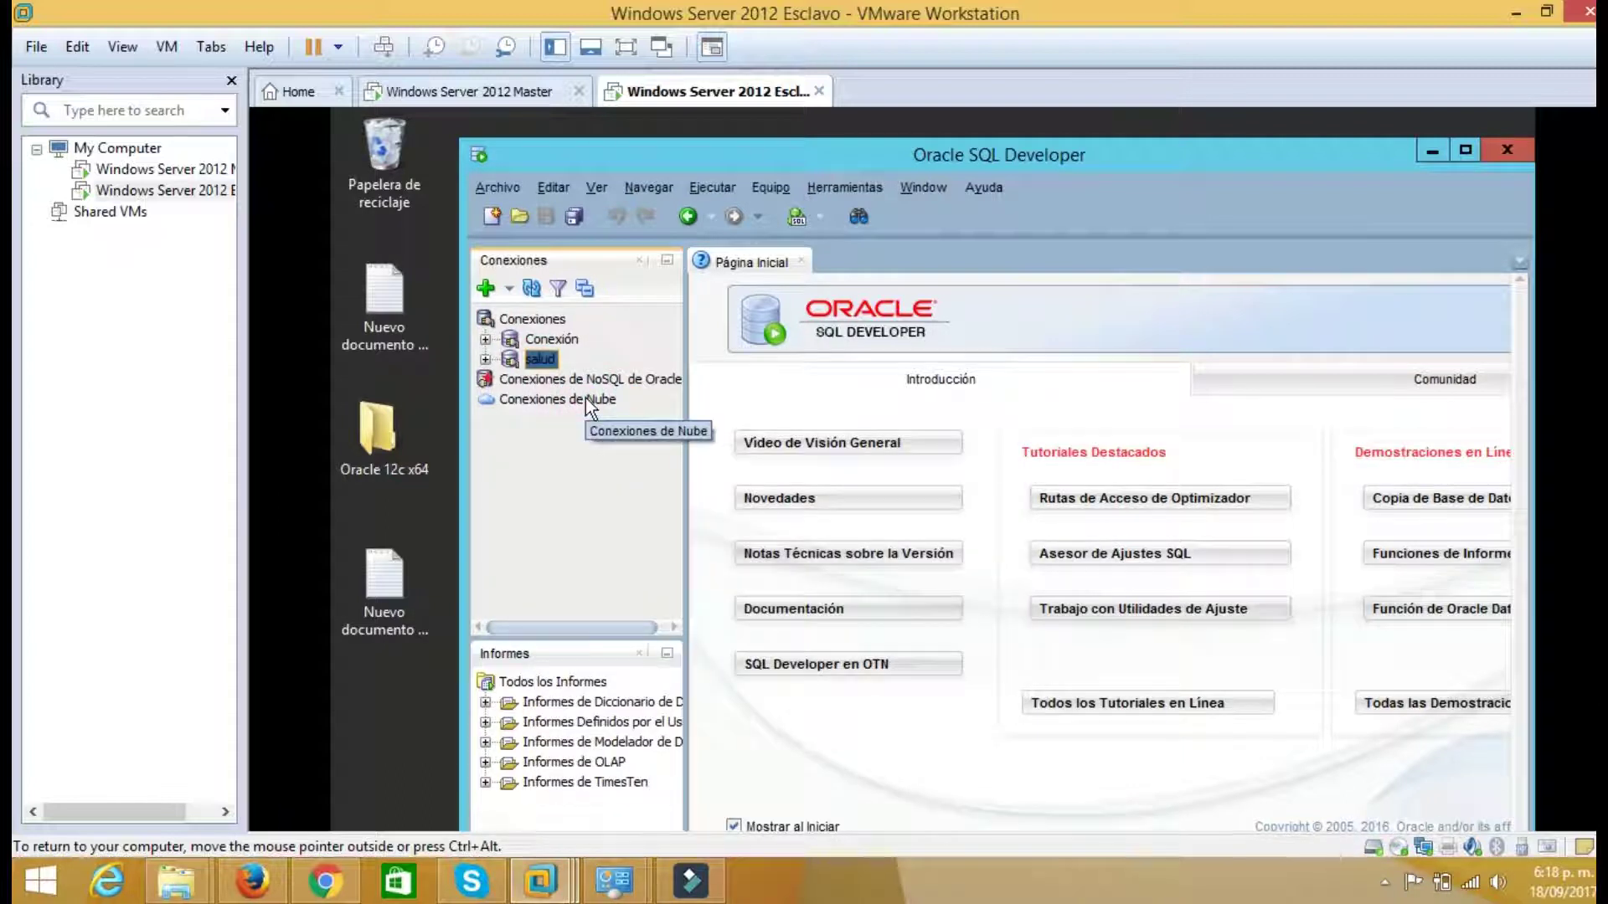
{"action": "right_click", "coordinate": [538, 364]}
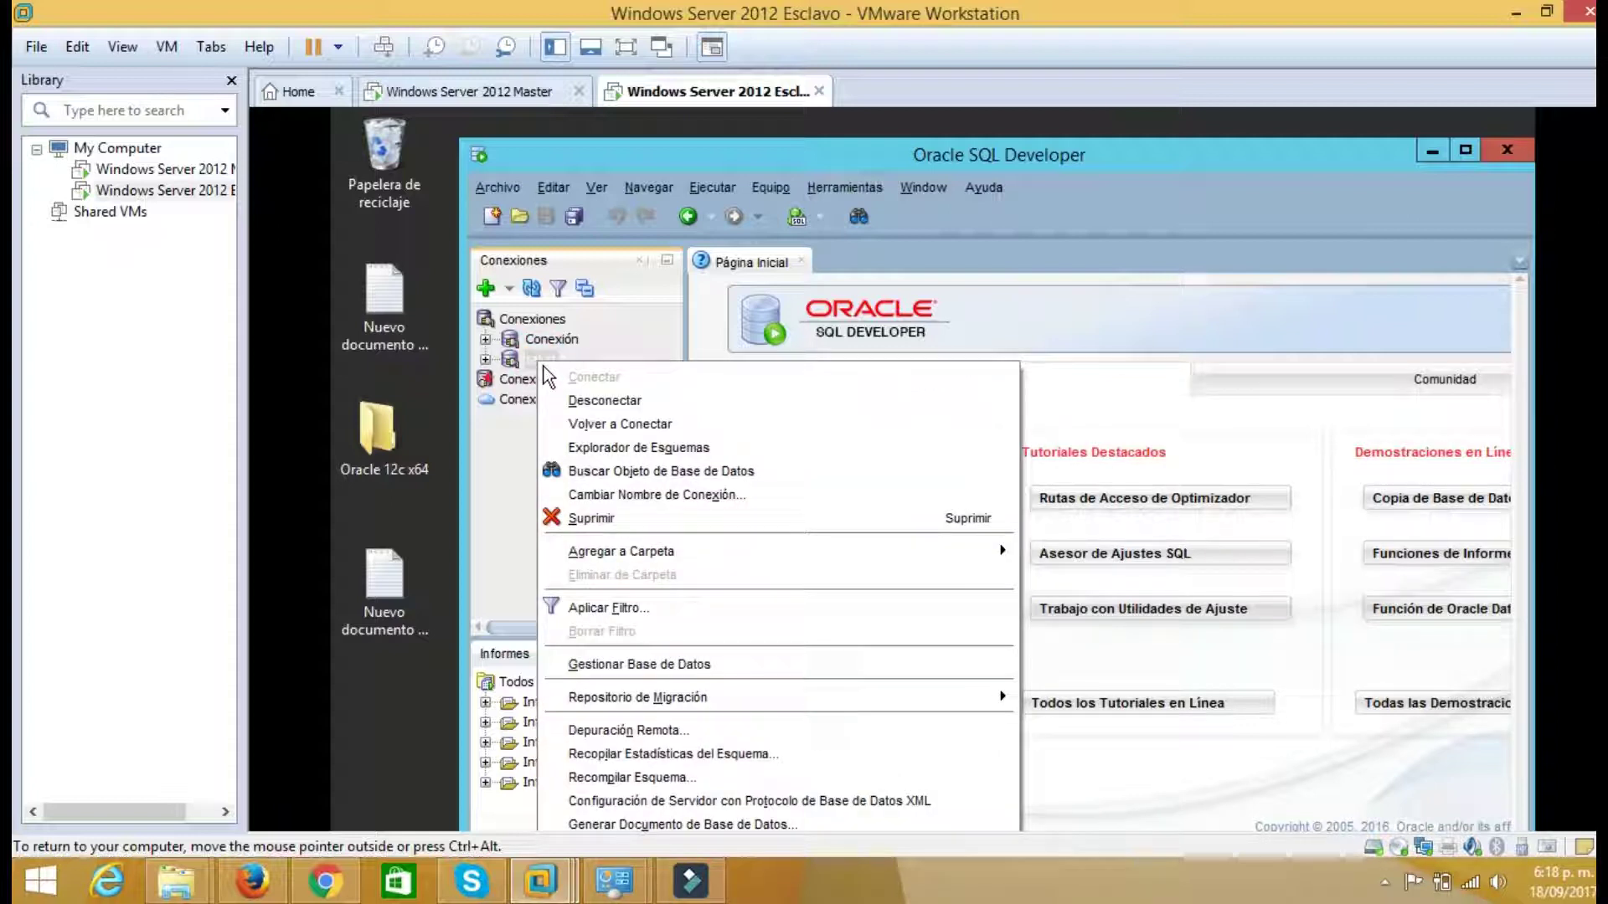
{"action": "left_click", "coordinate": [504, 417]}
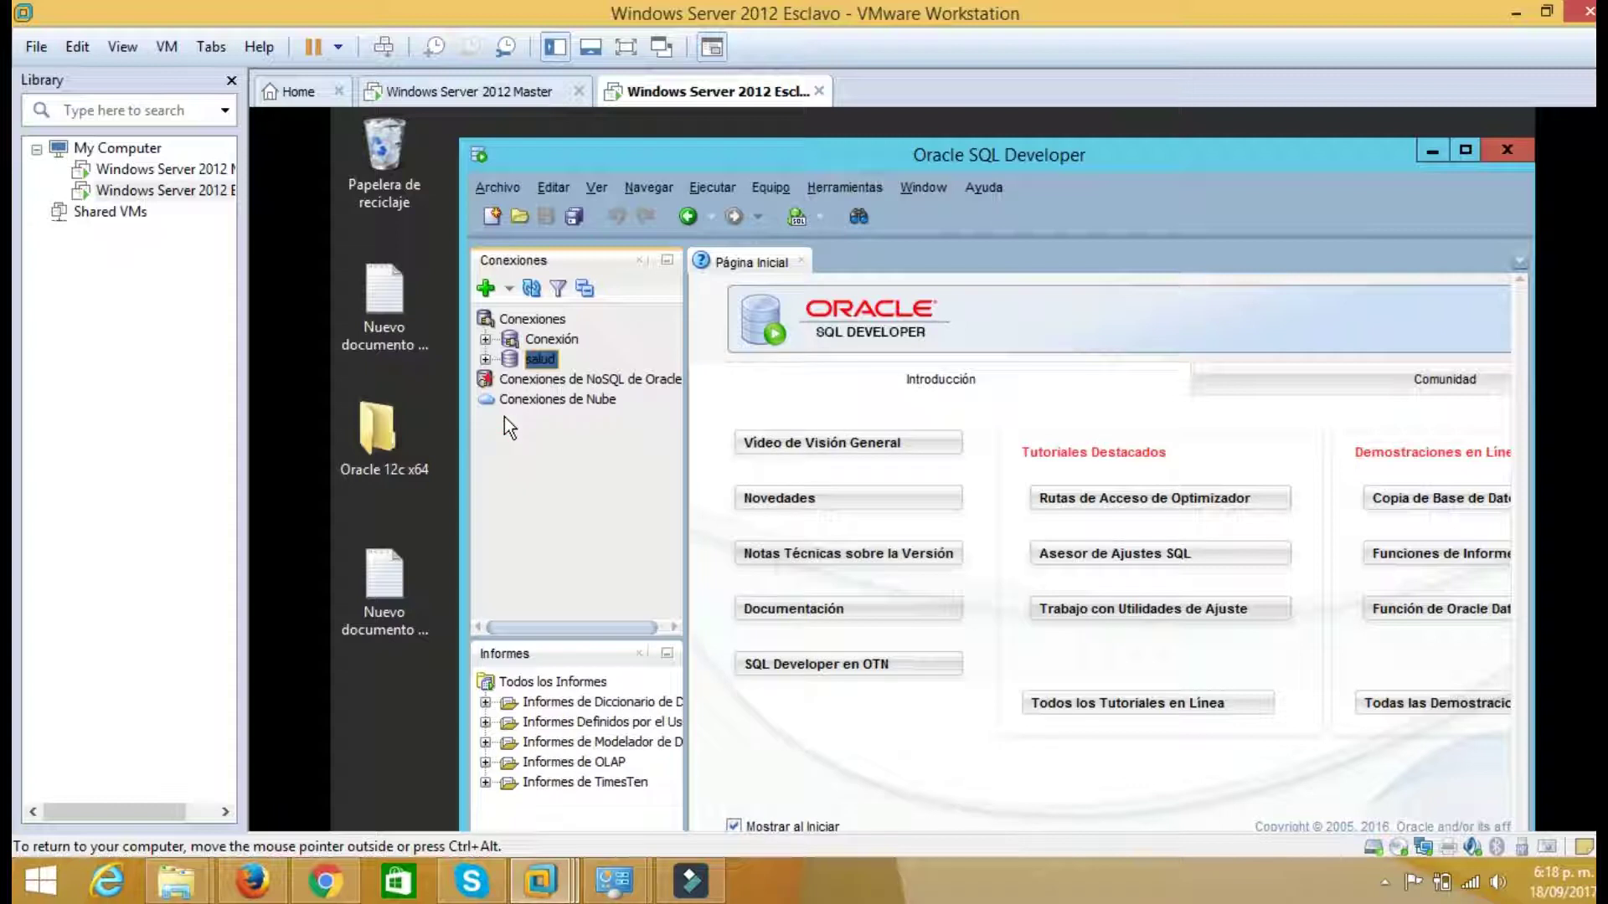
Reconnect to salud by entering the connection password and confirming
{"action": "left_click", "coordinate": [484, 360]}
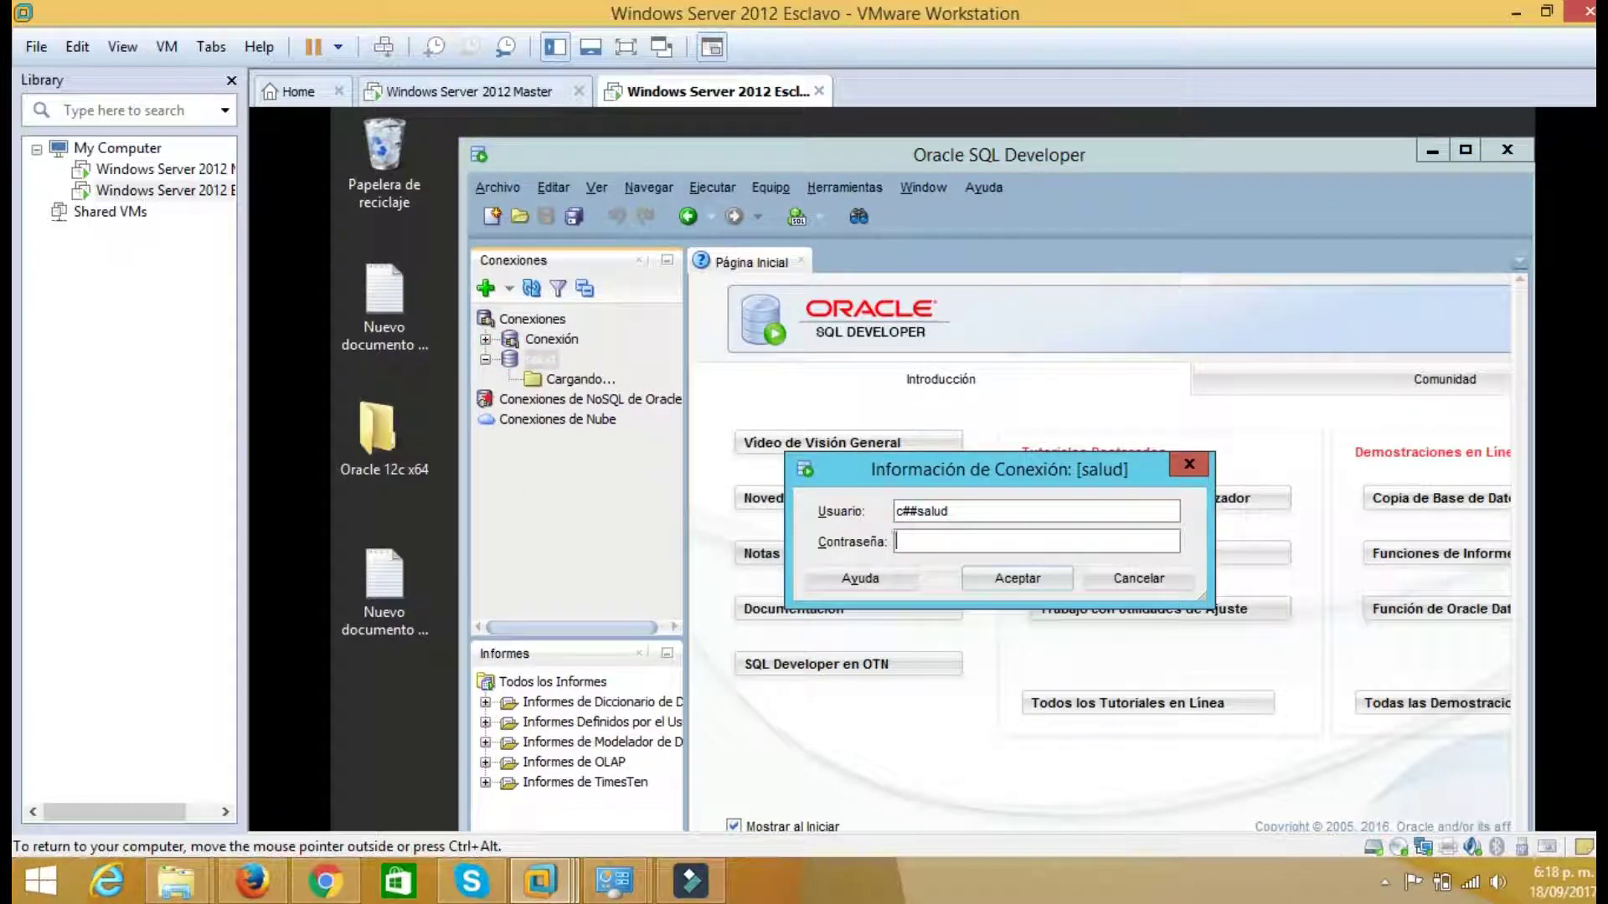
{"action": "type", "text": "sa"}
{"action": "key", "text": "BackSpace"}
{"action": "key", "text": "BackSpace"}
{"action": "type", "text": "salud"}
{"action": "left_click", "coordinate": [1000, 574]}
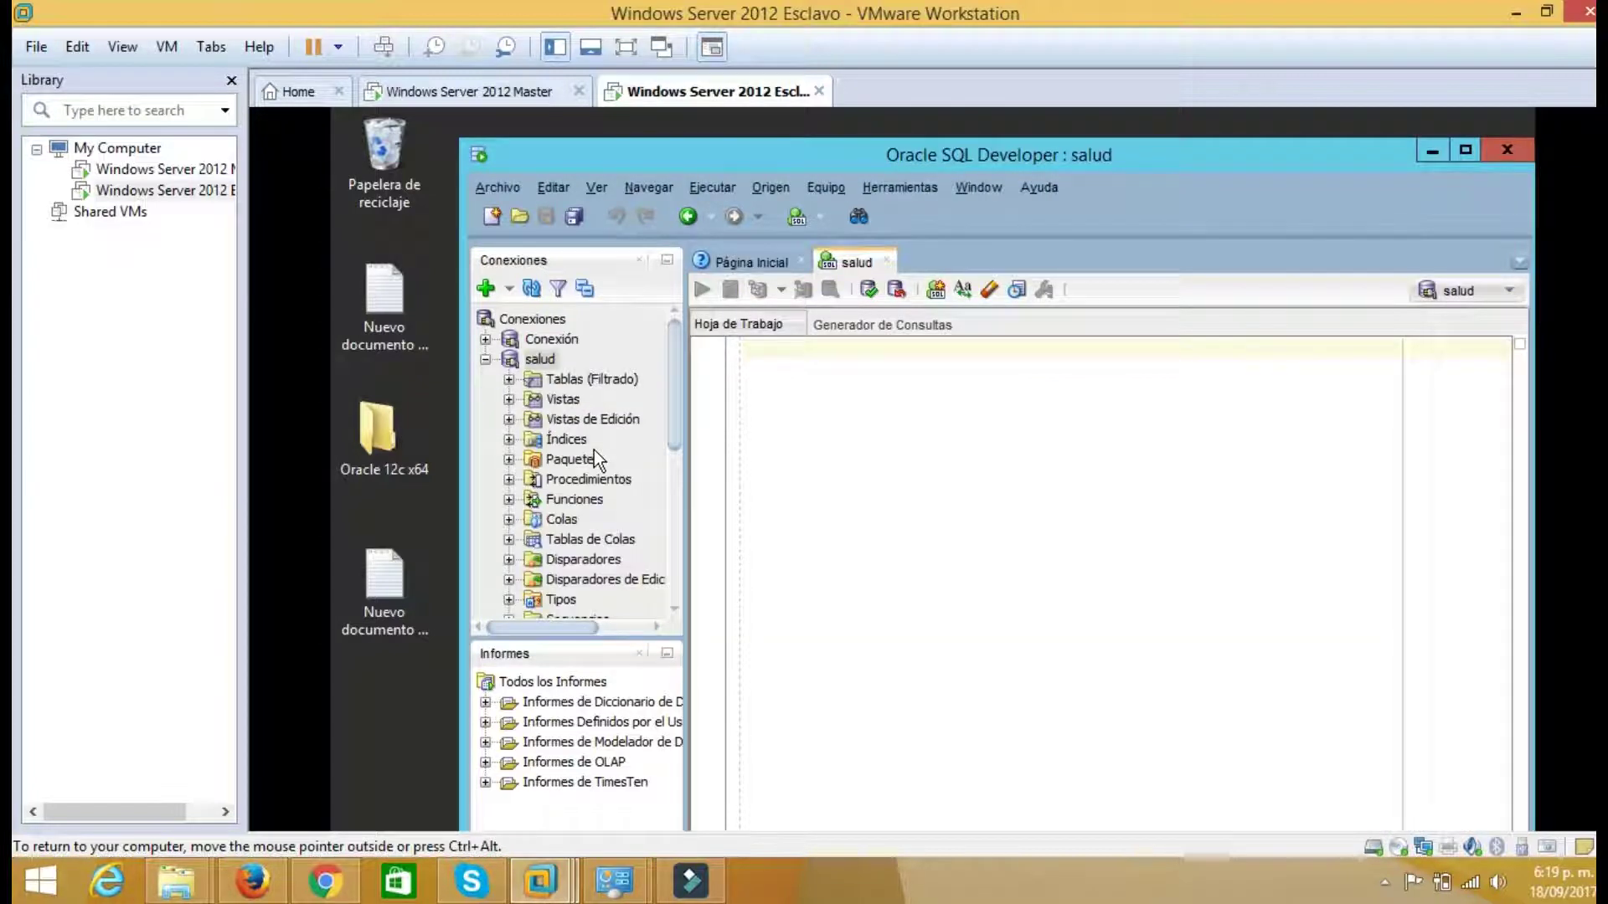
Paste the CREATE DATABASE LINK DB statement for servidor1:1521 into the worksheet
{"action": "right_click", "coordinate": [755, 362]}
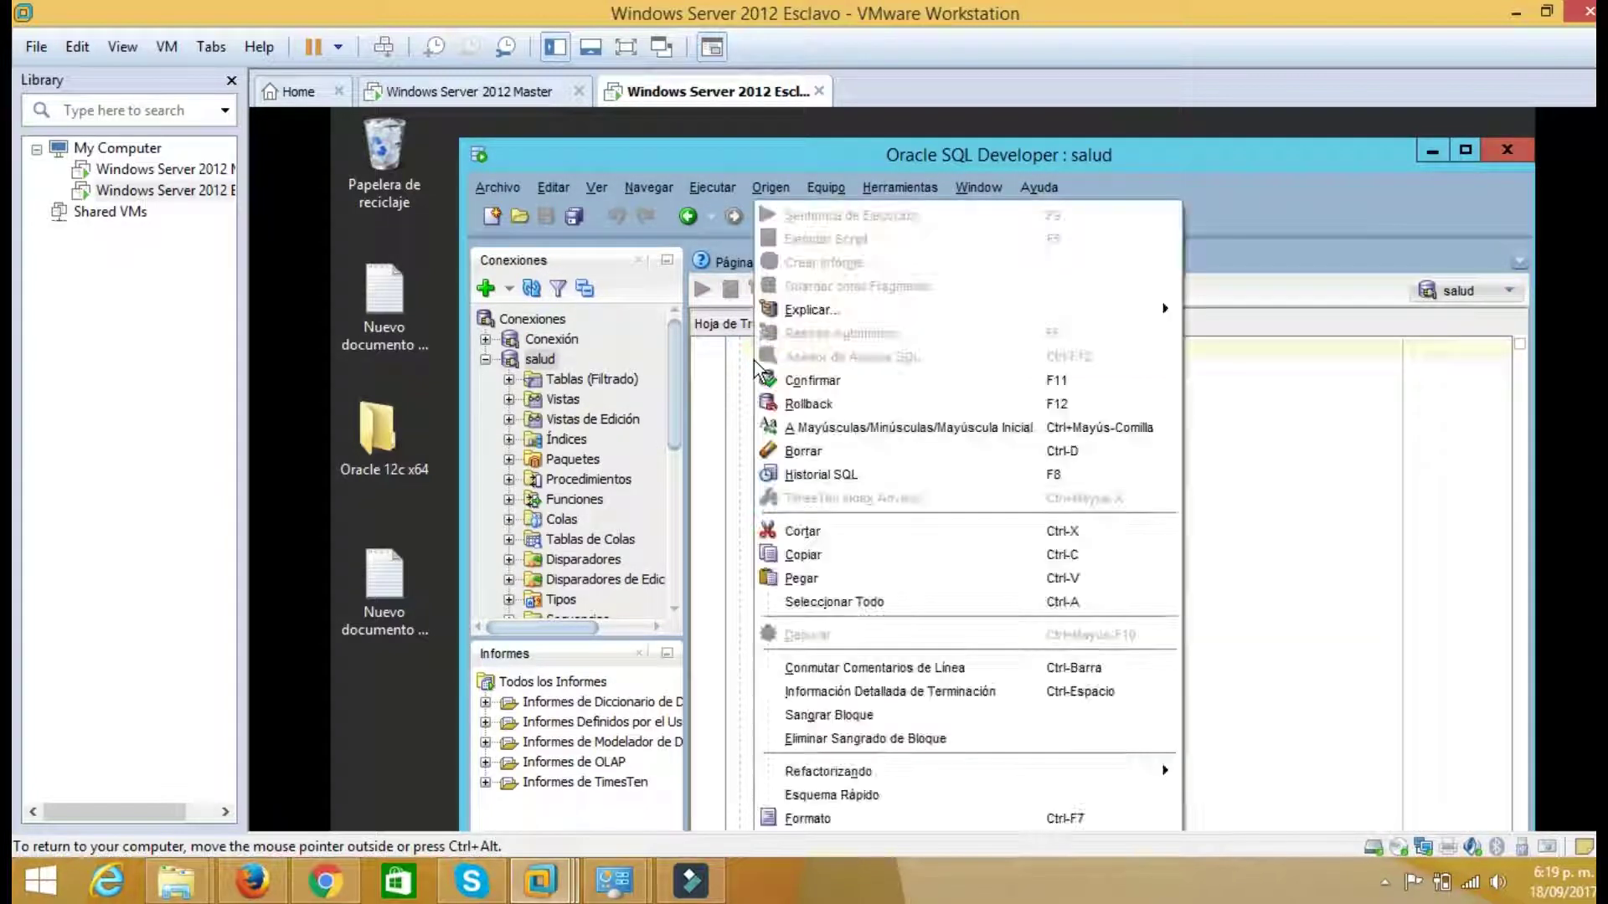
{"action": "left_click", "coordinate": [806, 578]}
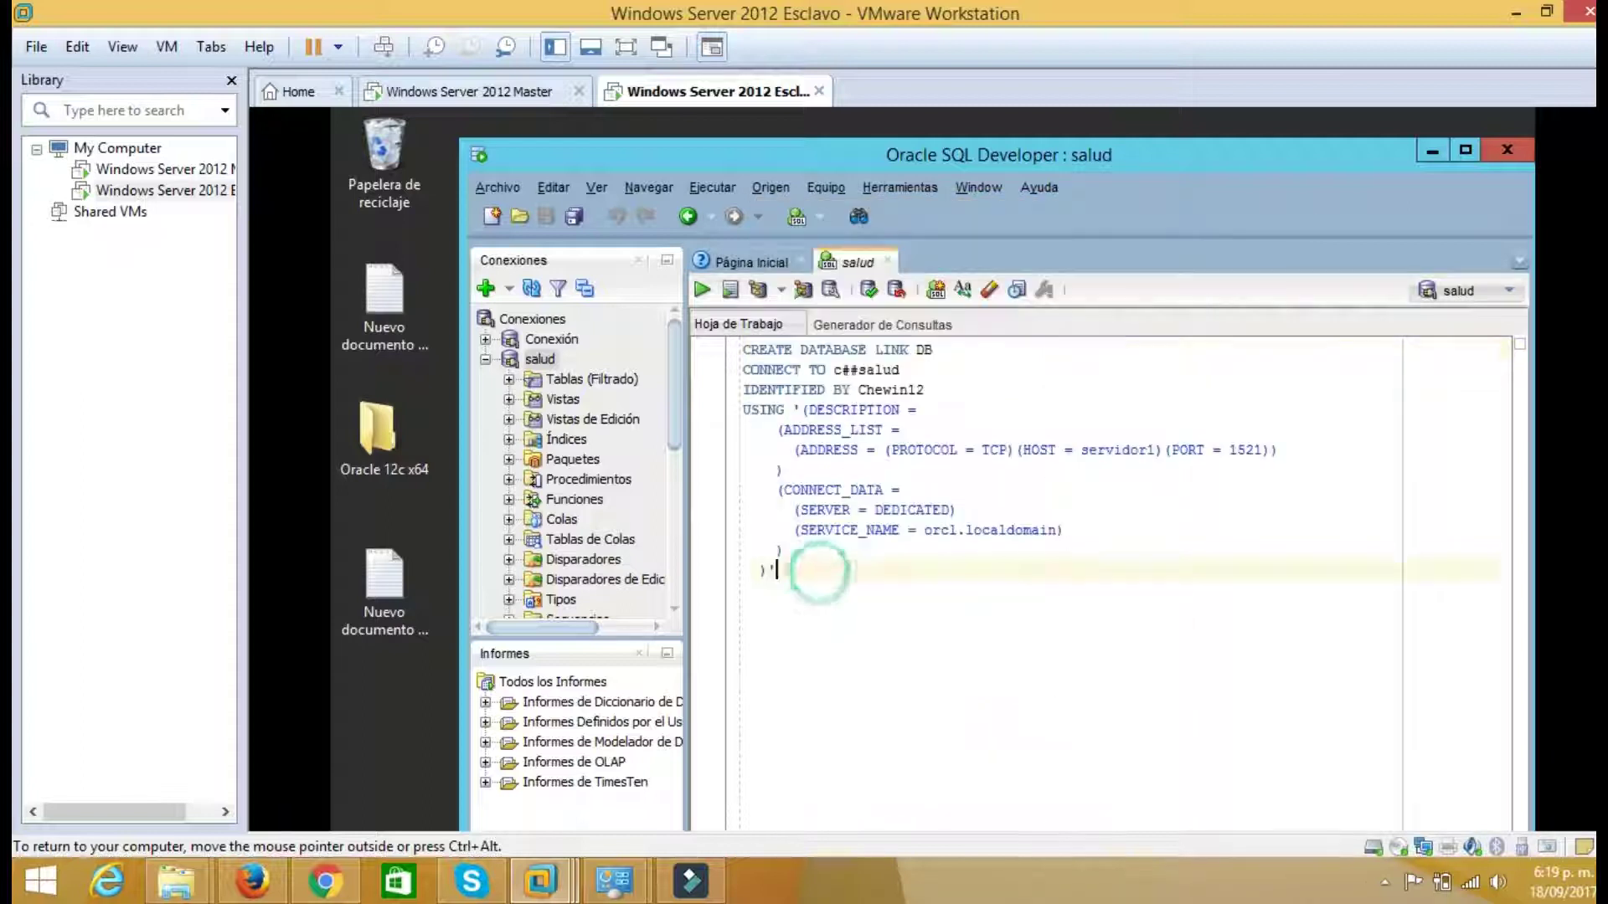
{"action": "double_click", "coordinate": [923, 350]}
{"action": "left_click_drag", "start_coordinate": [899, 369], "coordinate": [776, 570]}
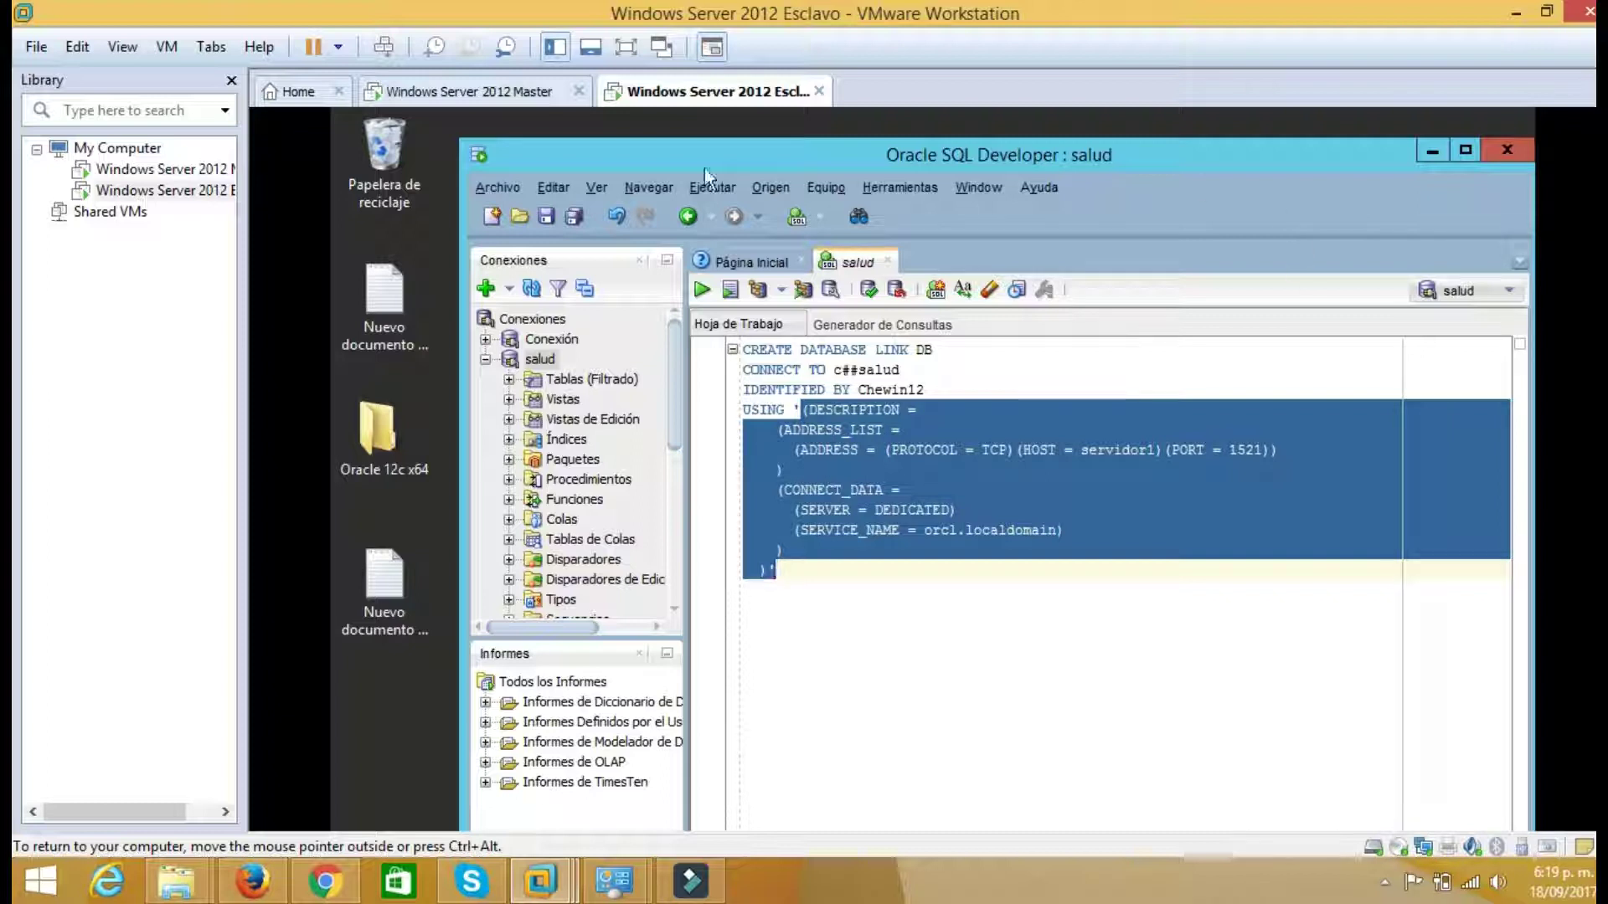
On the master, open tnsnames.ora from network\admin in Notepad and select the ORCL description block
{"action": "left_click", "coordinate": [515, 92]}
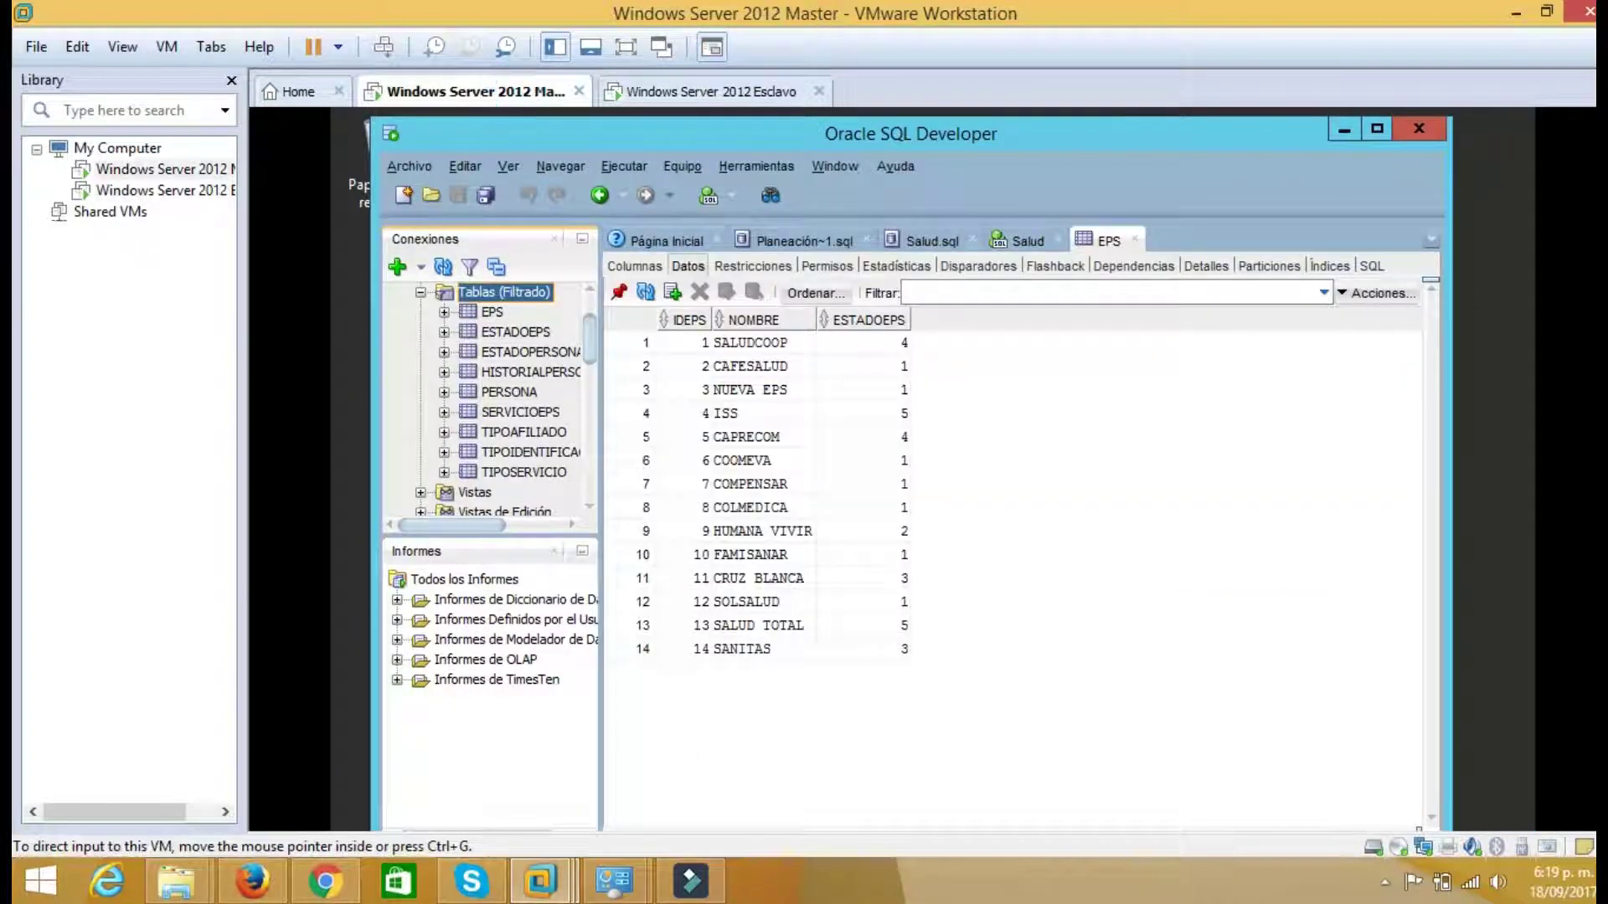
{"action": "left_click", "coordinate": [1342, 131]}
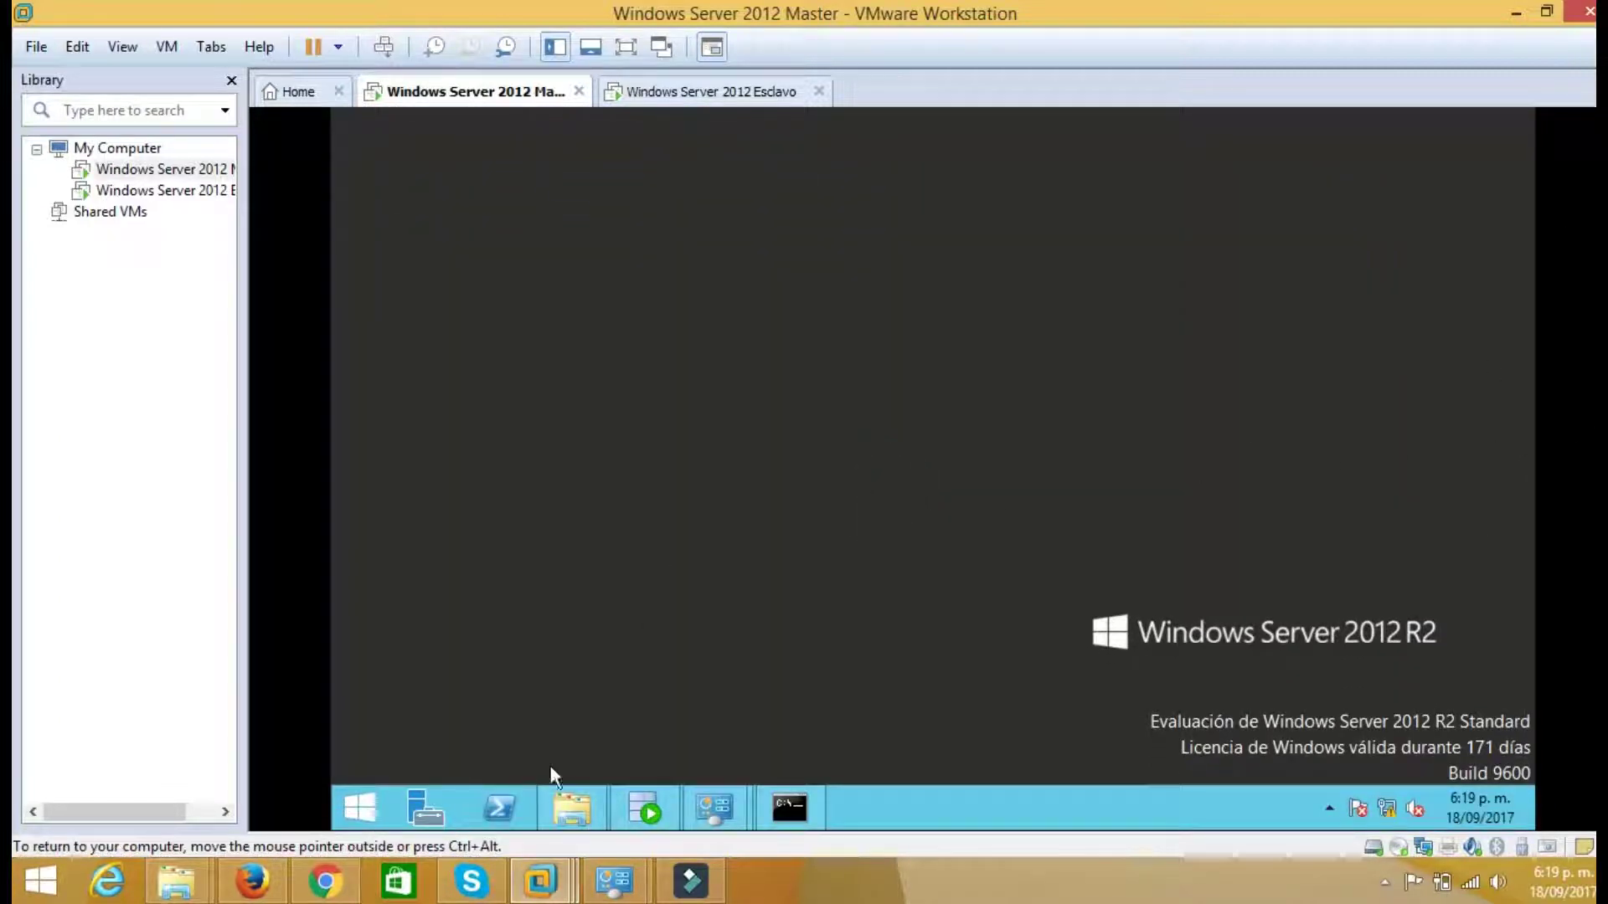
{"action": "left_click", "coordinate": [573, 808]}
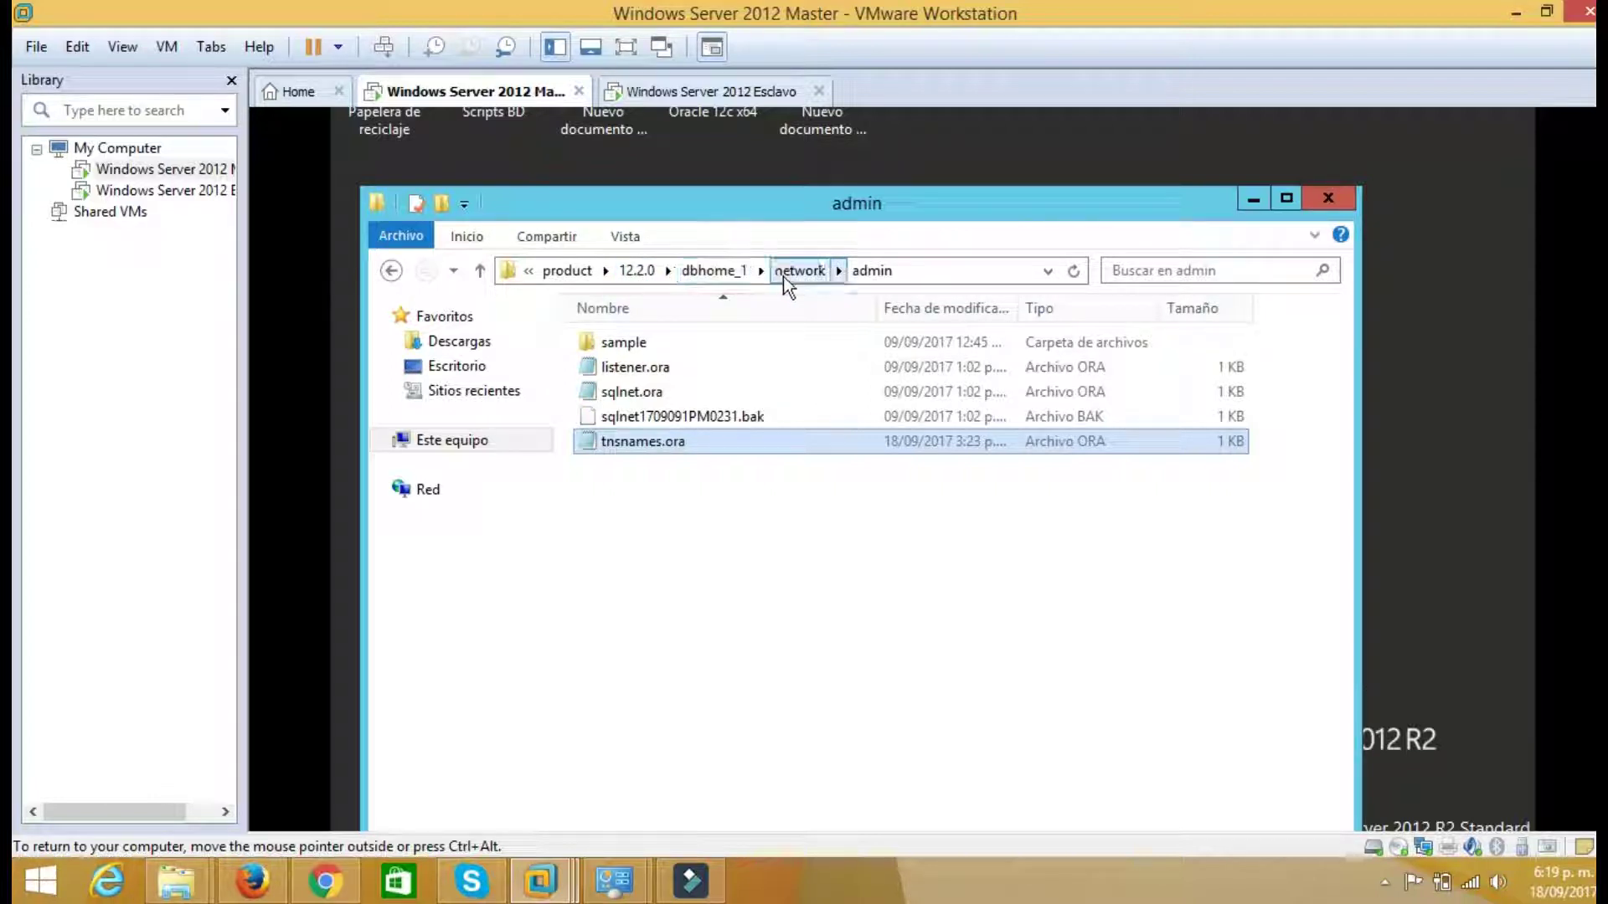
{"action": "right_click", "coordinate": [643, 450]}
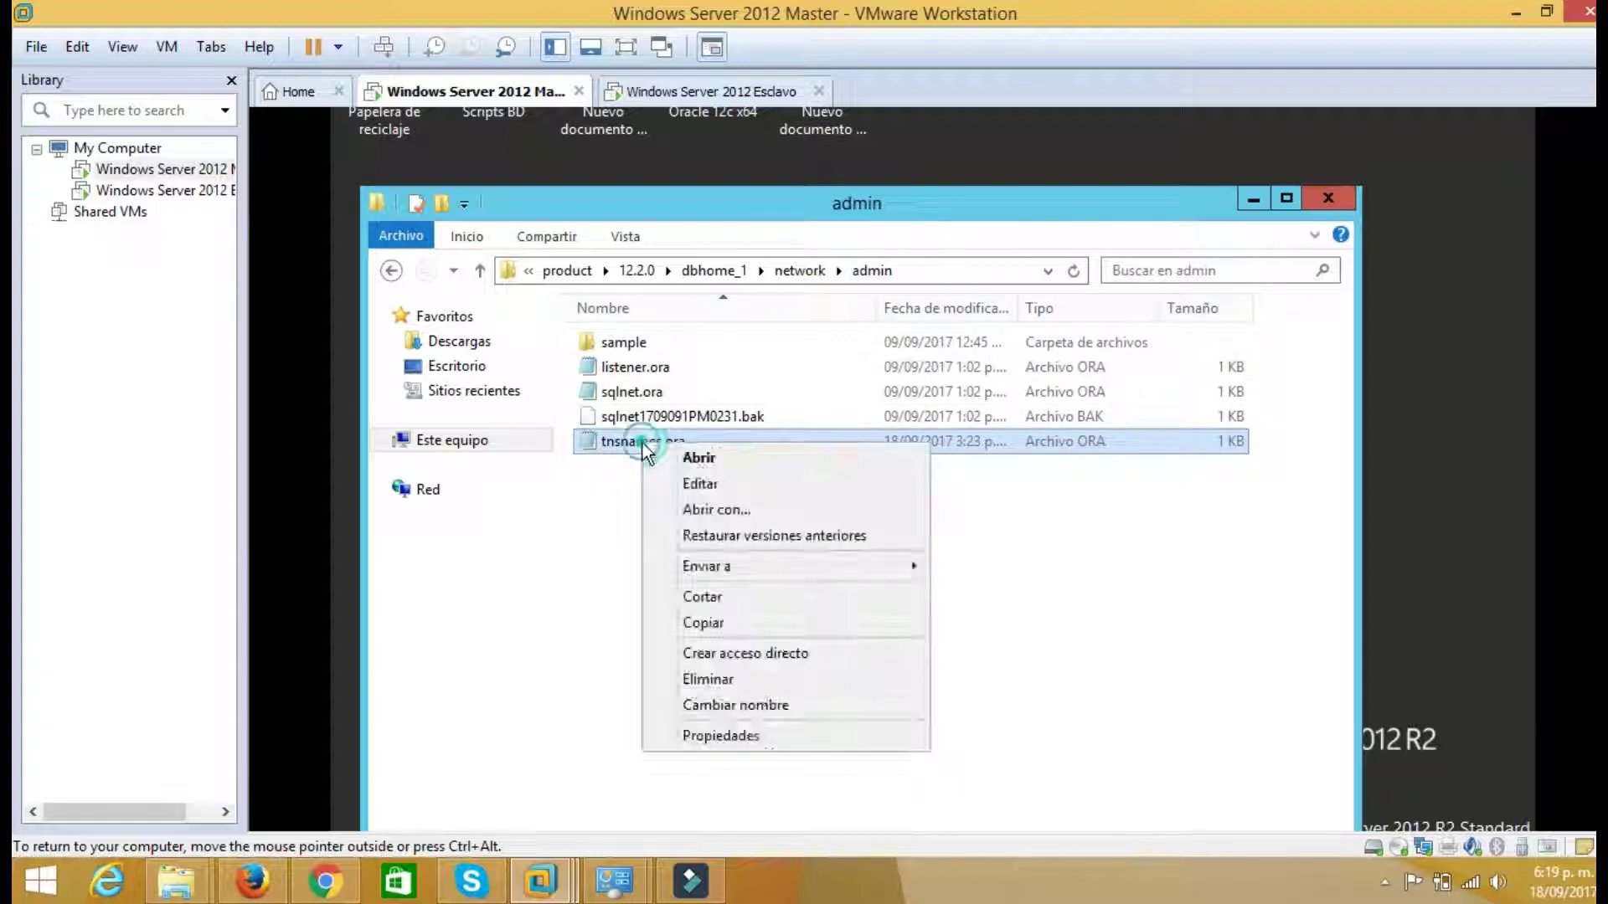
{"action": "left_click", "coordinate": [683, 484]}
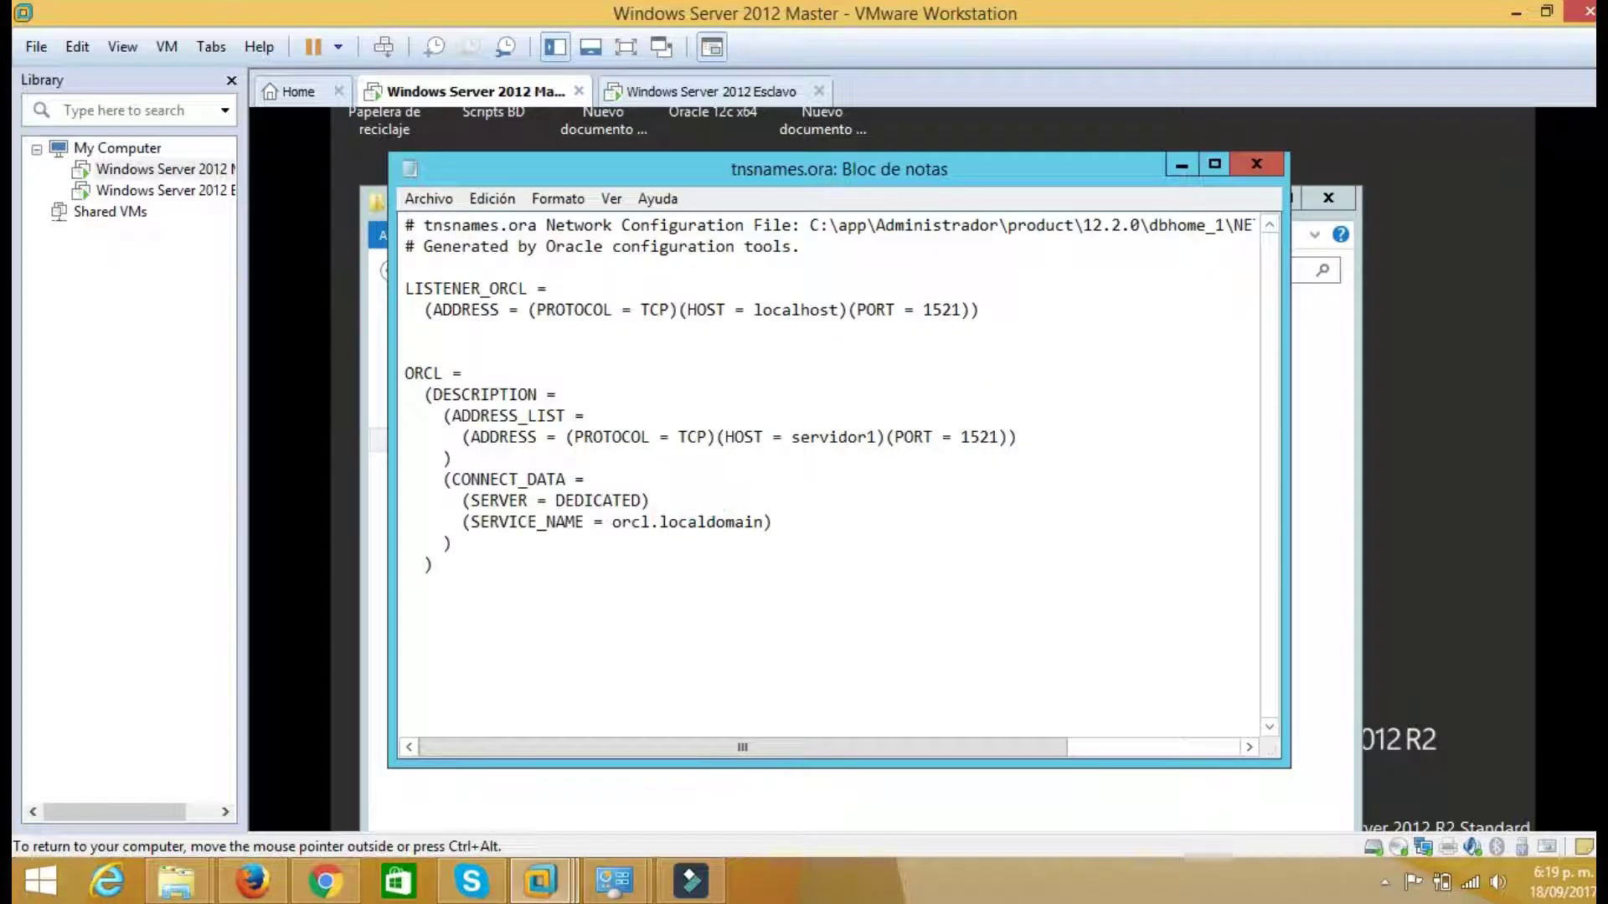
{"action": "left_click_drag", "start_coordinate": [435, 566], "coordinate": [424, 394]}
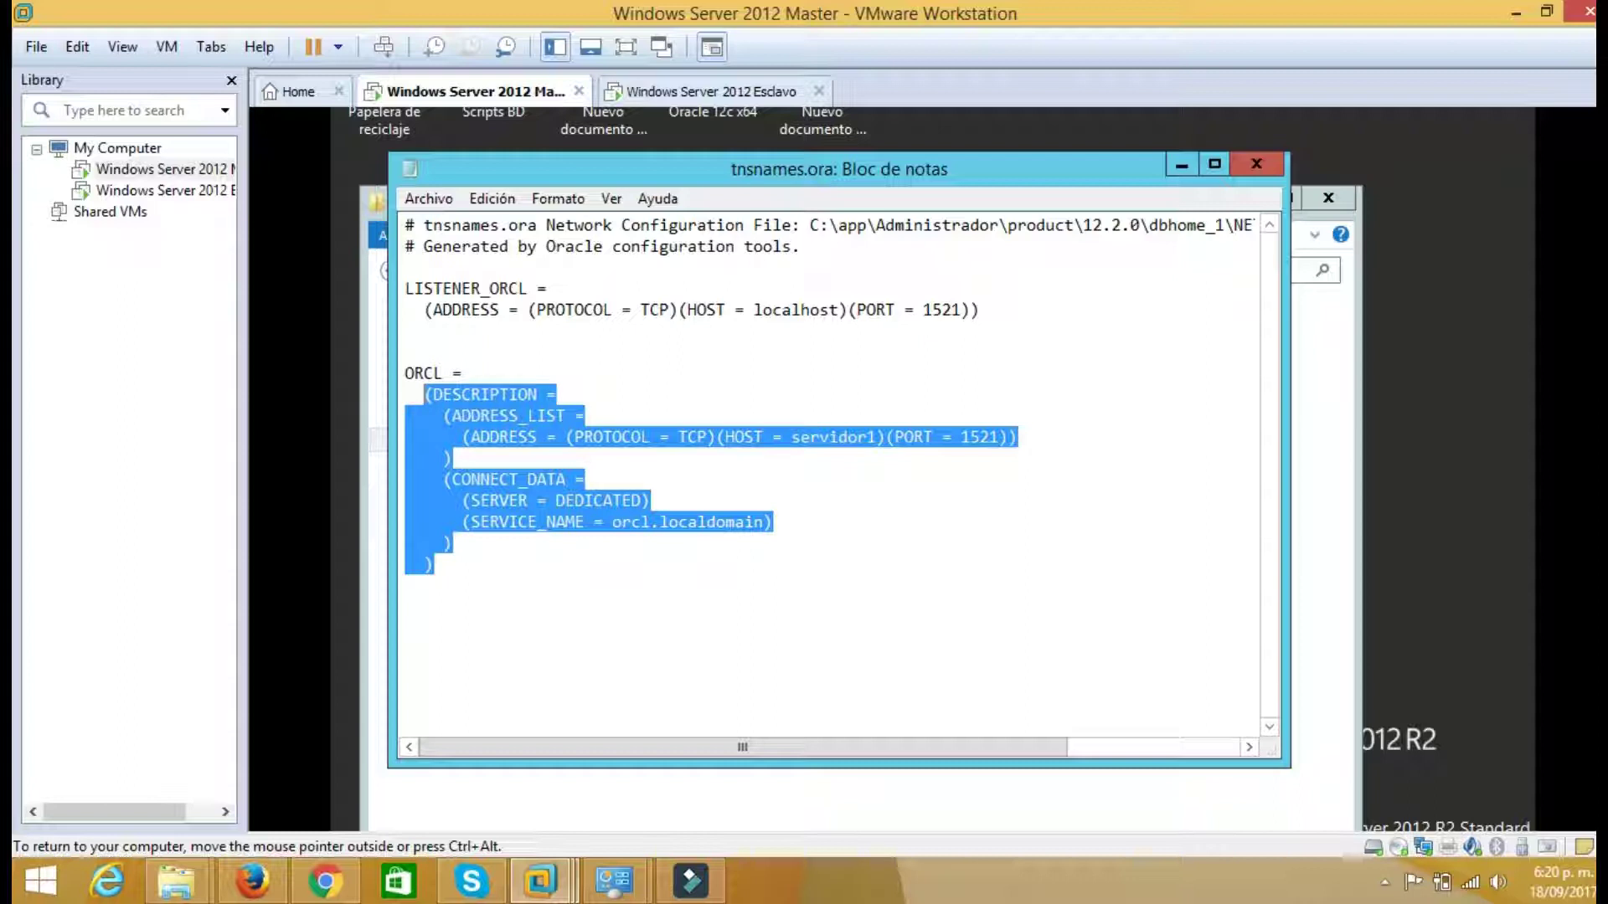
{"action": "left_click", "coordinate": [663, 94]}
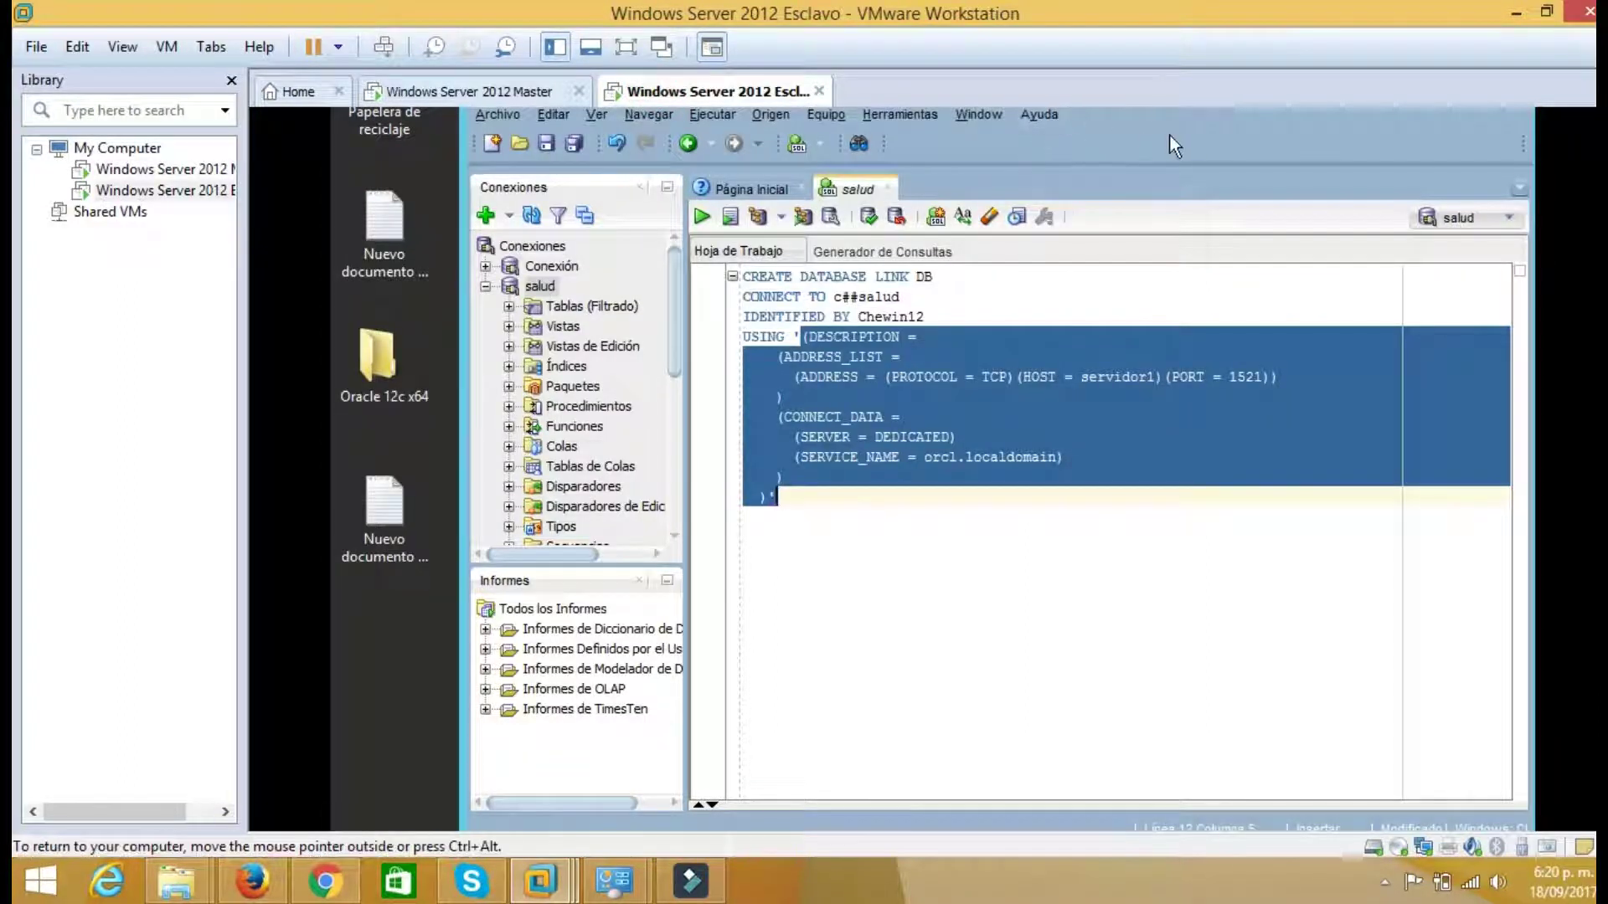
Check host servidor1 against master's tnsnames.ora, then run the CREATE DATABASE LINK DB script
{"action": "left_click_drag", "start_coordinate": [1328, 157], "coordinate": [1260, 149]}
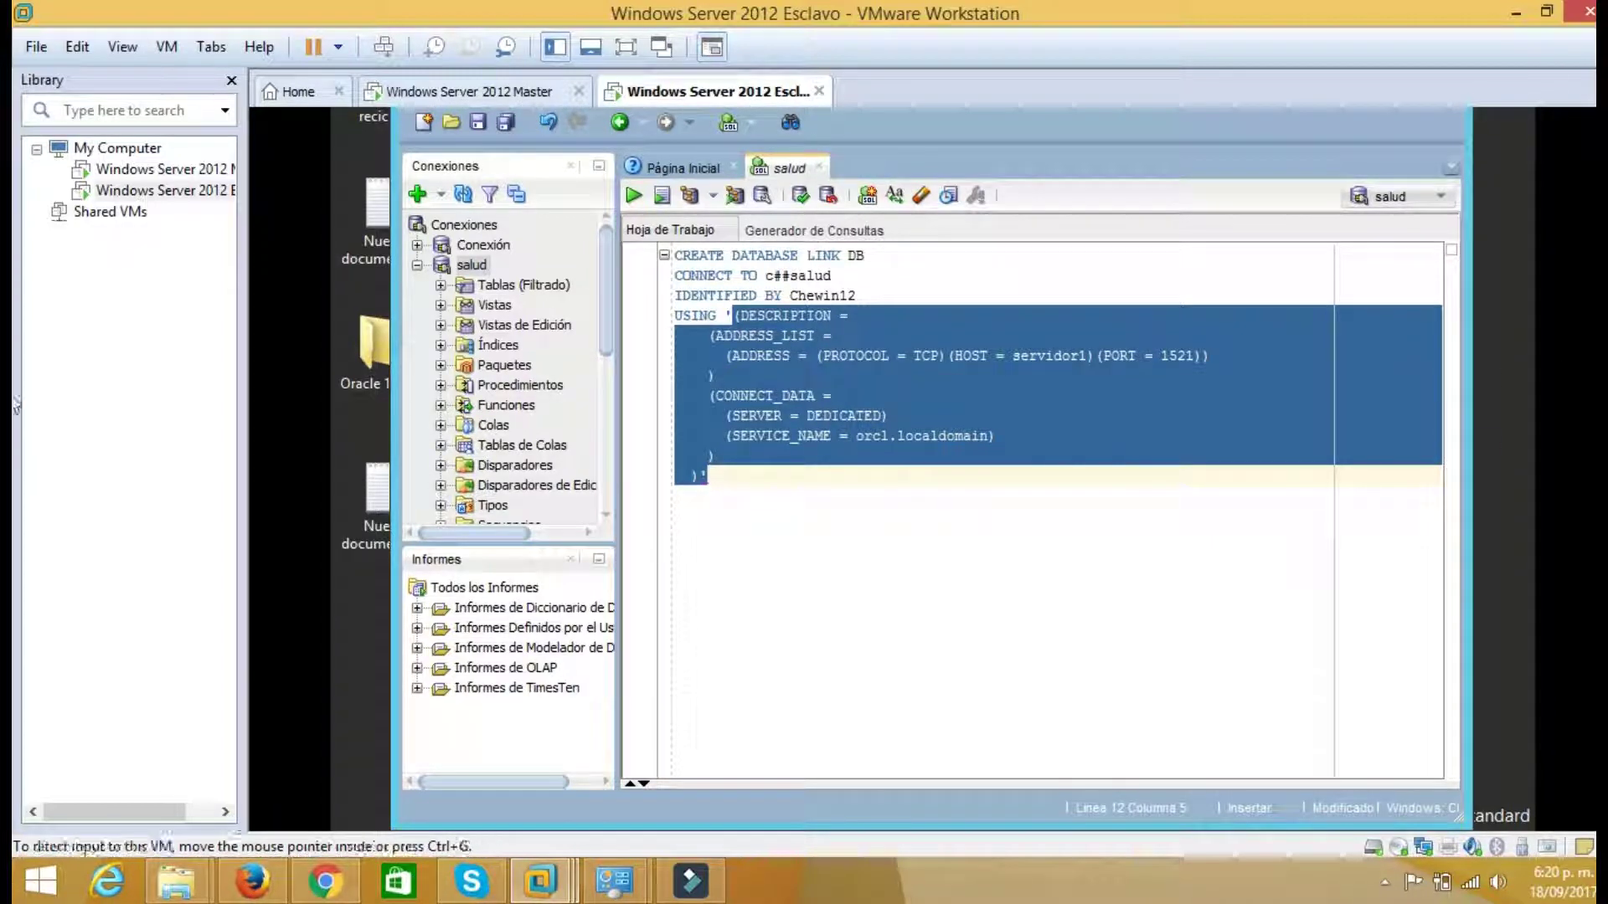
{"action": "left_click", "coordinate": [1012, 526]}
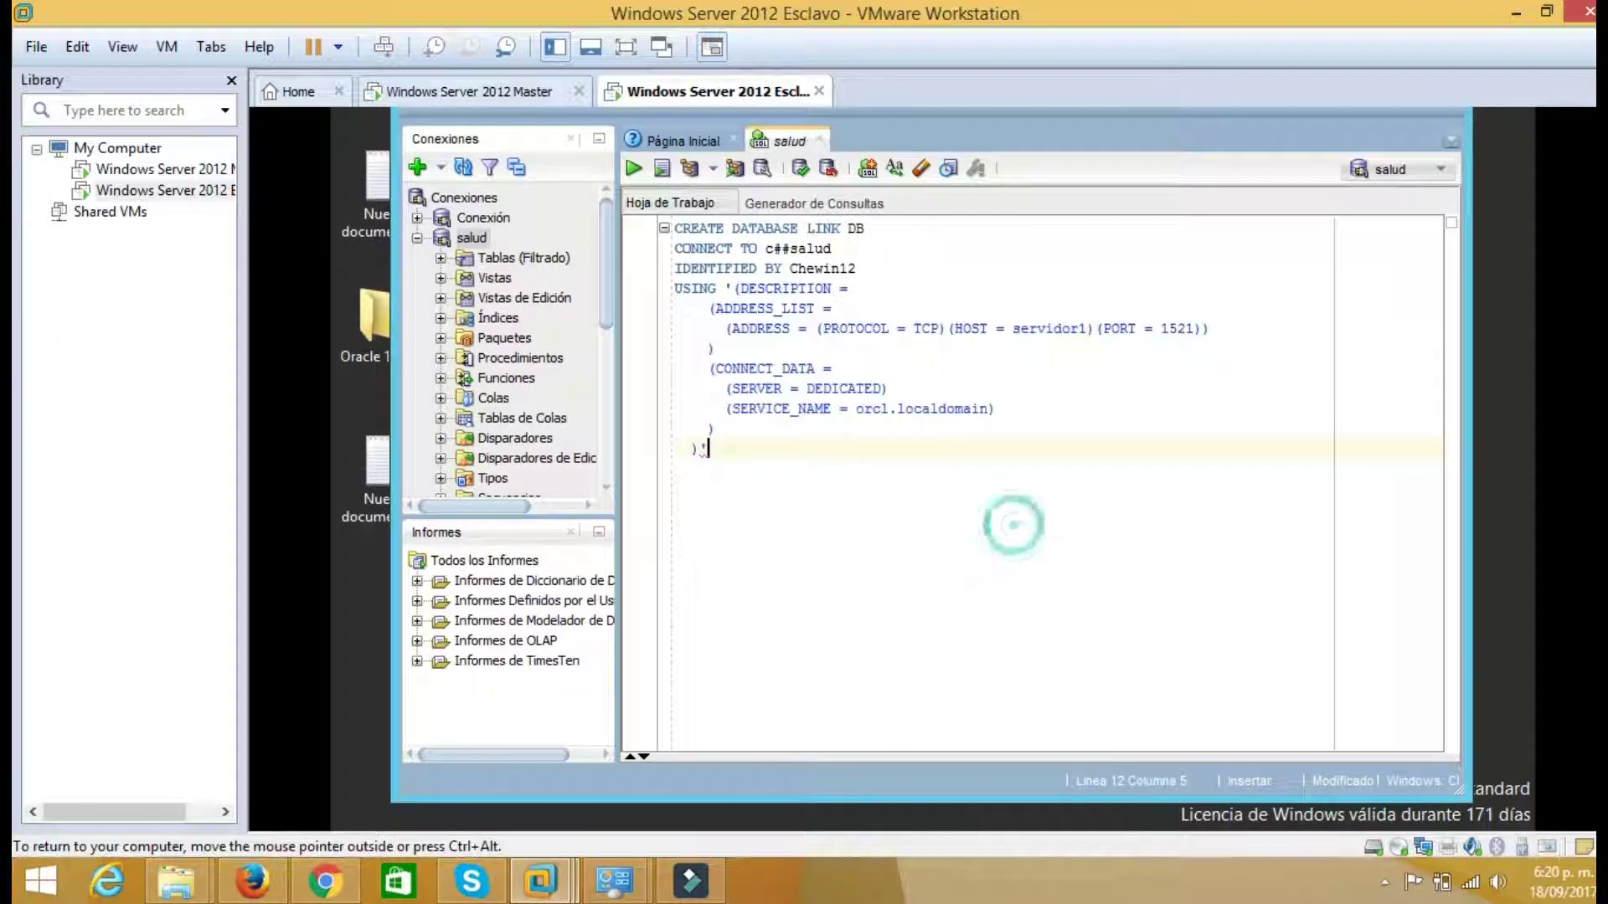
{"action": "left_click_drag", "start_coordinate": [1012, 328], "coordinate": [1089, 329]}
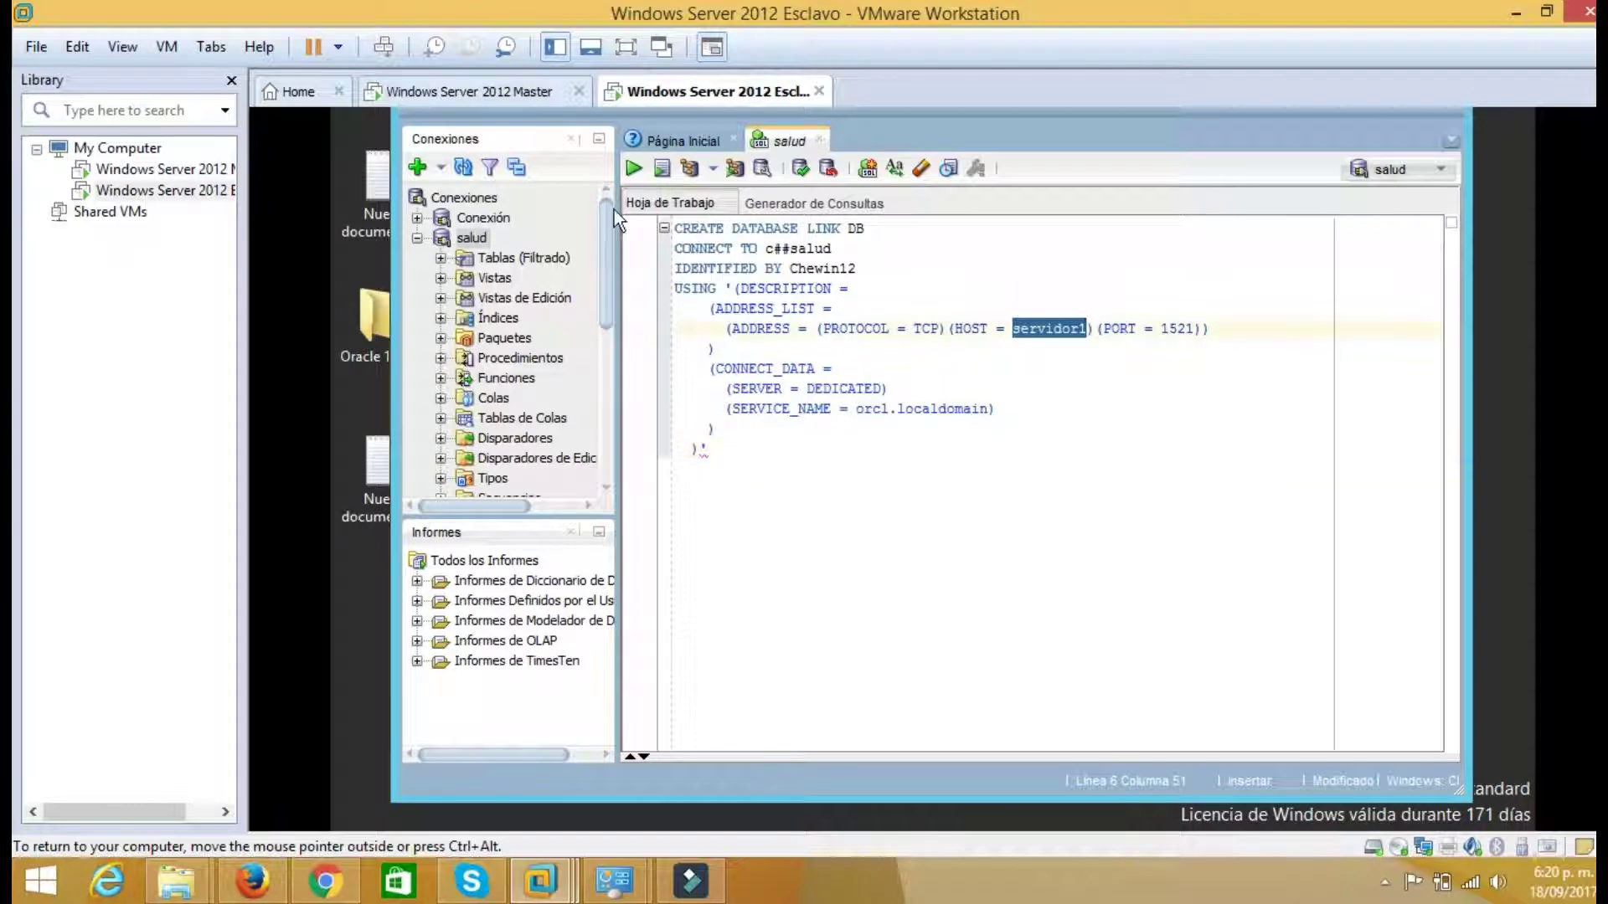
{"action": "left_click", "coordinate": [469, 91]}
{"action": "left_click", "coordinate": [609, 461]}
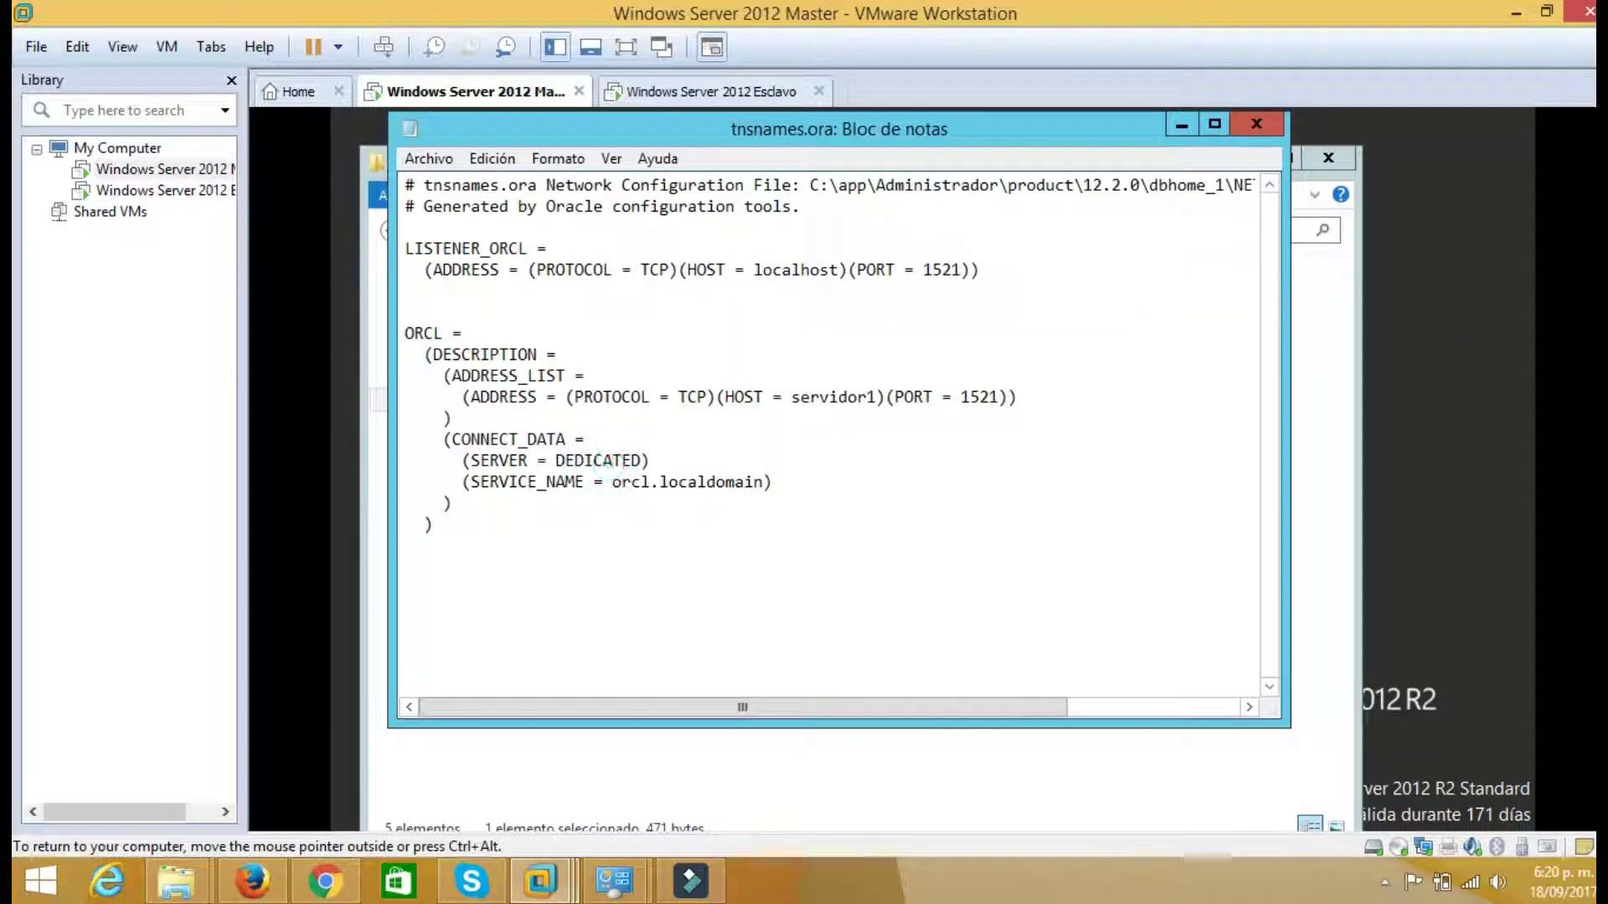
{"action": "left_click_drag", "start_coordinate": [434, 526], "coordinate": [424, 355]}
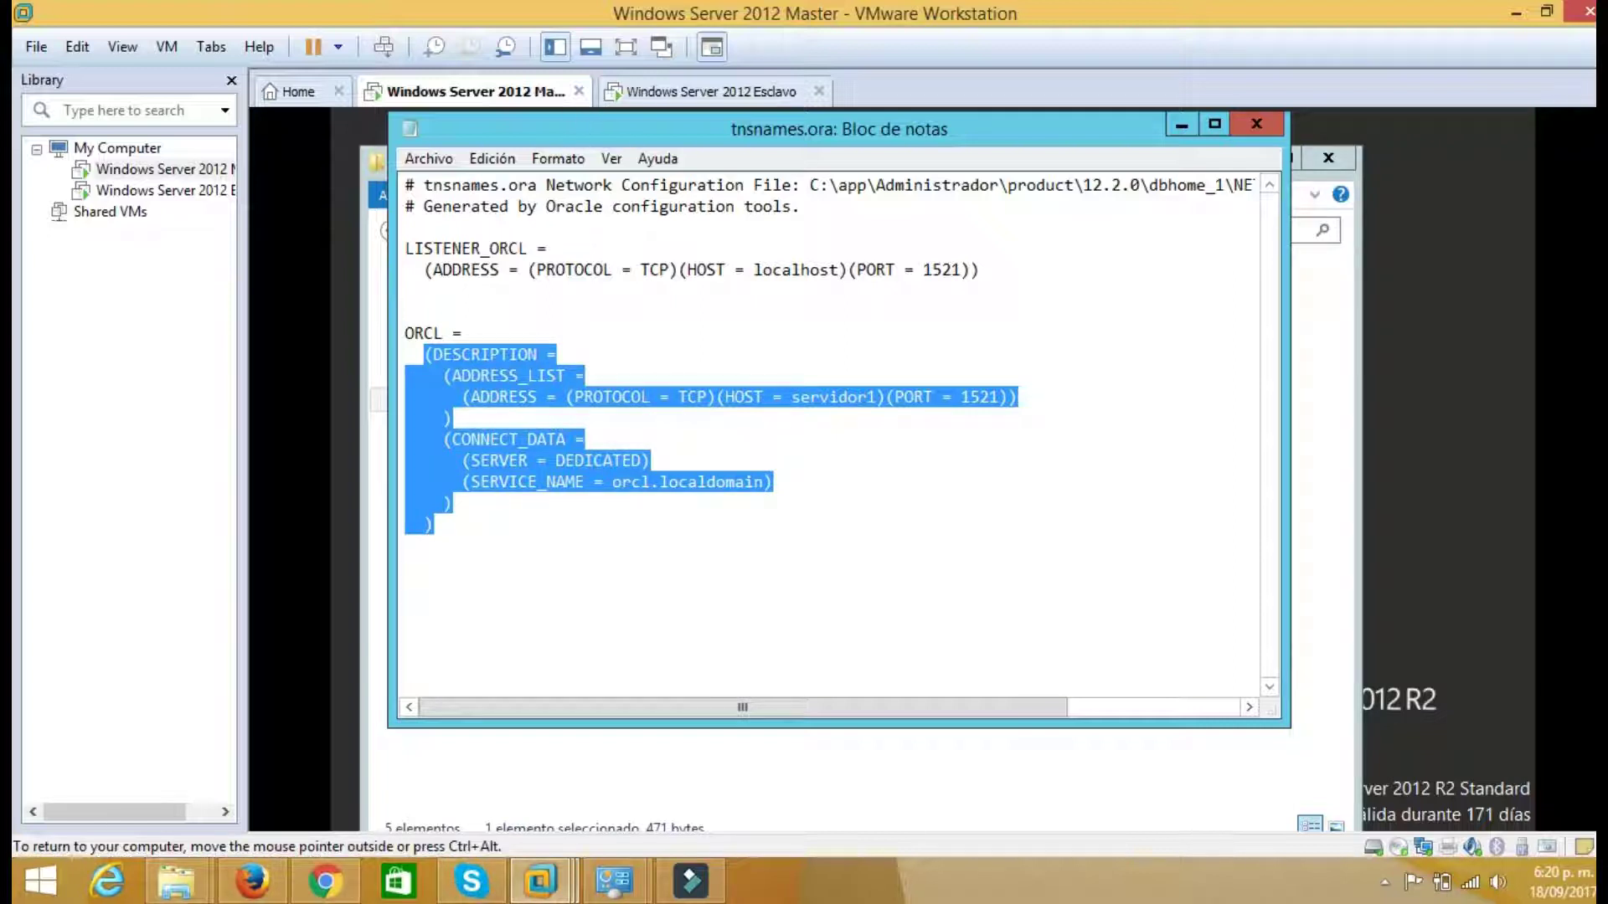
{"action": "left_click", "coordinate": [656, 92]}
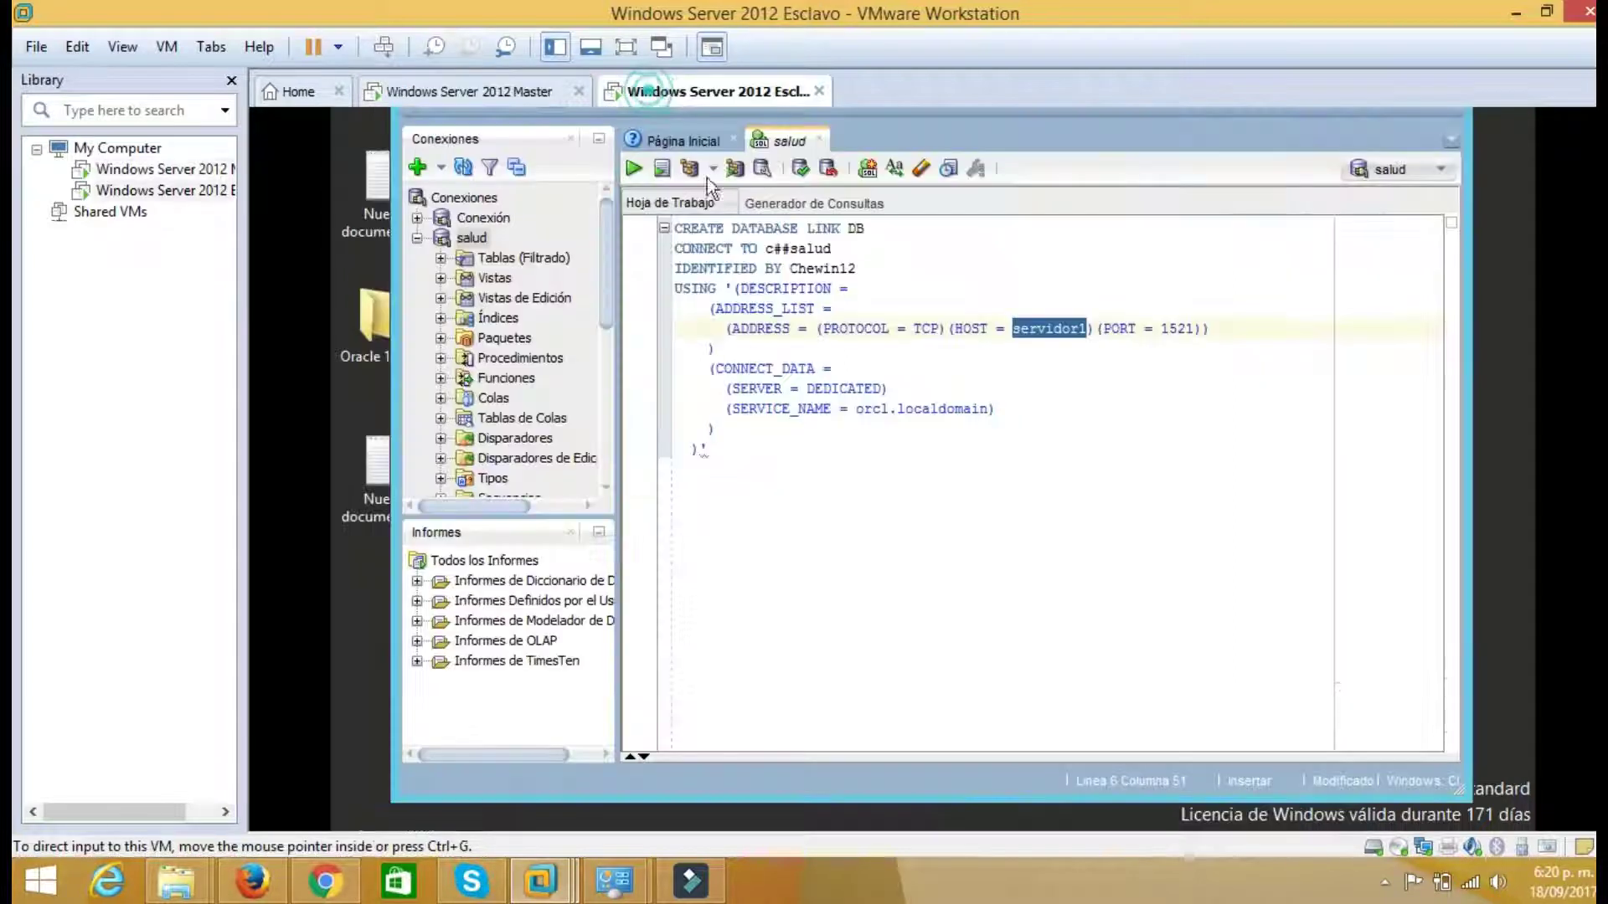
{"action": "left_click", "coordinate": [635, 169]}
{"action": "left_click", "coordinate": [643, 320]}
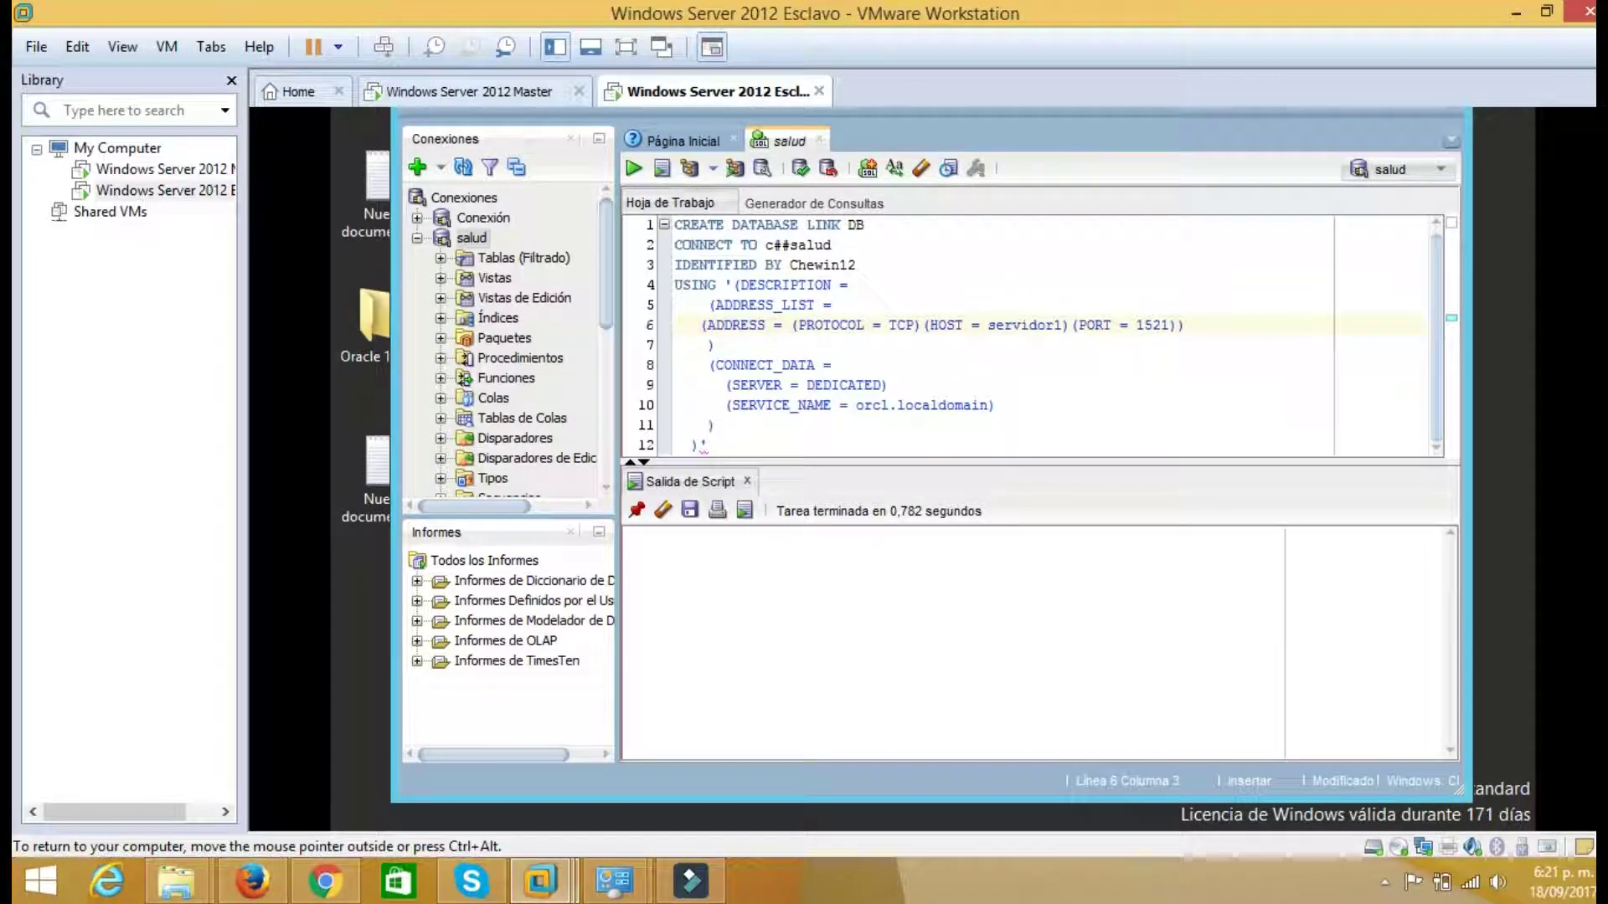
Re-run the database link script, getting 'Database link DB creado', and go to line 12's end
{"action": "left_click", "coordinate": [634, 168]}
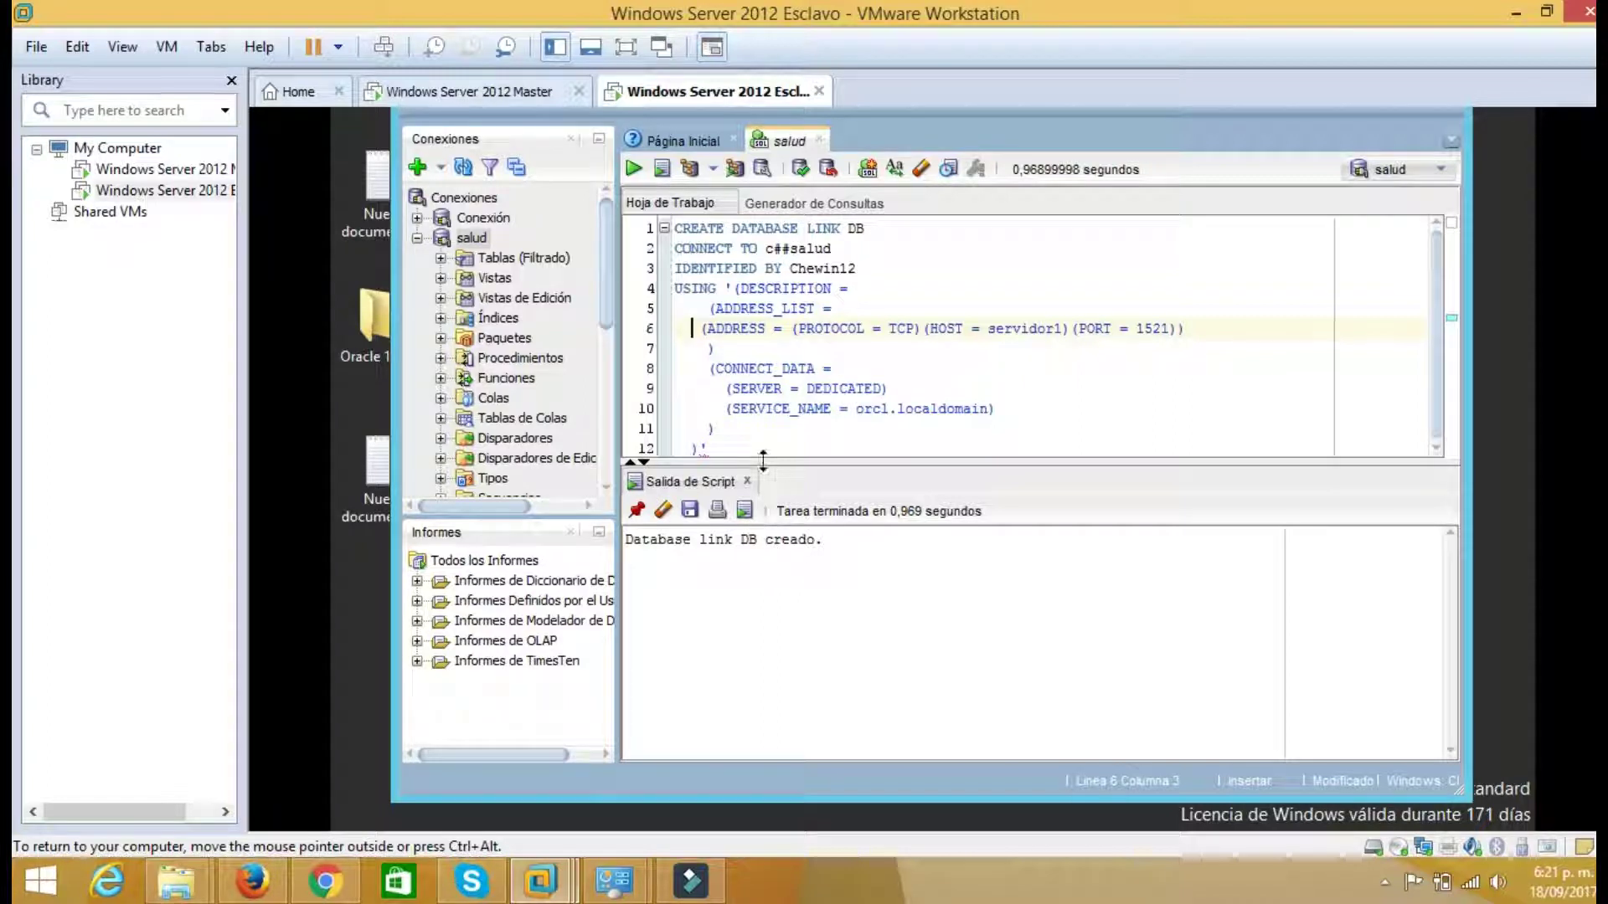
{"action": "left_click", "coordinate": [719, 446]}
Start a new query line reading 'SELECT * FROM' below the link script
{"action": "type", "text": "'"}
{"action": "key", "text": "Return"}
{"action": "key", "text": "Return"}
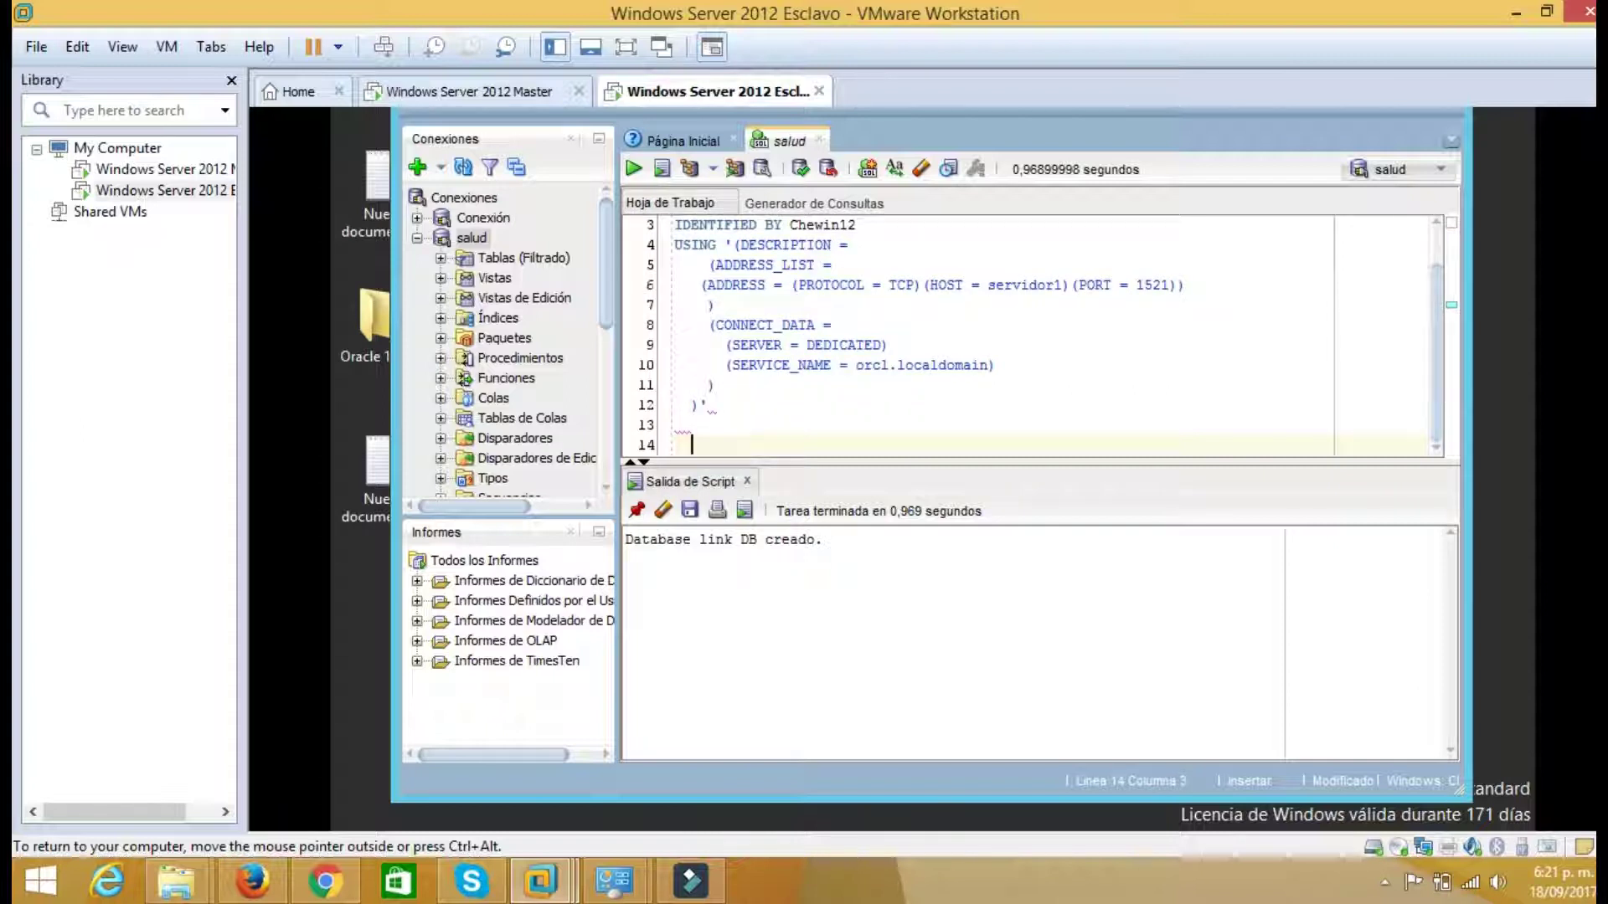
{"action": "type", "text": "select"}
{"action": "key", "text": "BackSpace"}
{"action": "key", "text": "BackSpace"}
{"action": "key", "text": "BackSpace"}
{"action": "key", "text": "BackSpace"}
{"action": "key", "text": "BackSpace"}
{"action": "type", "text": "lect "}
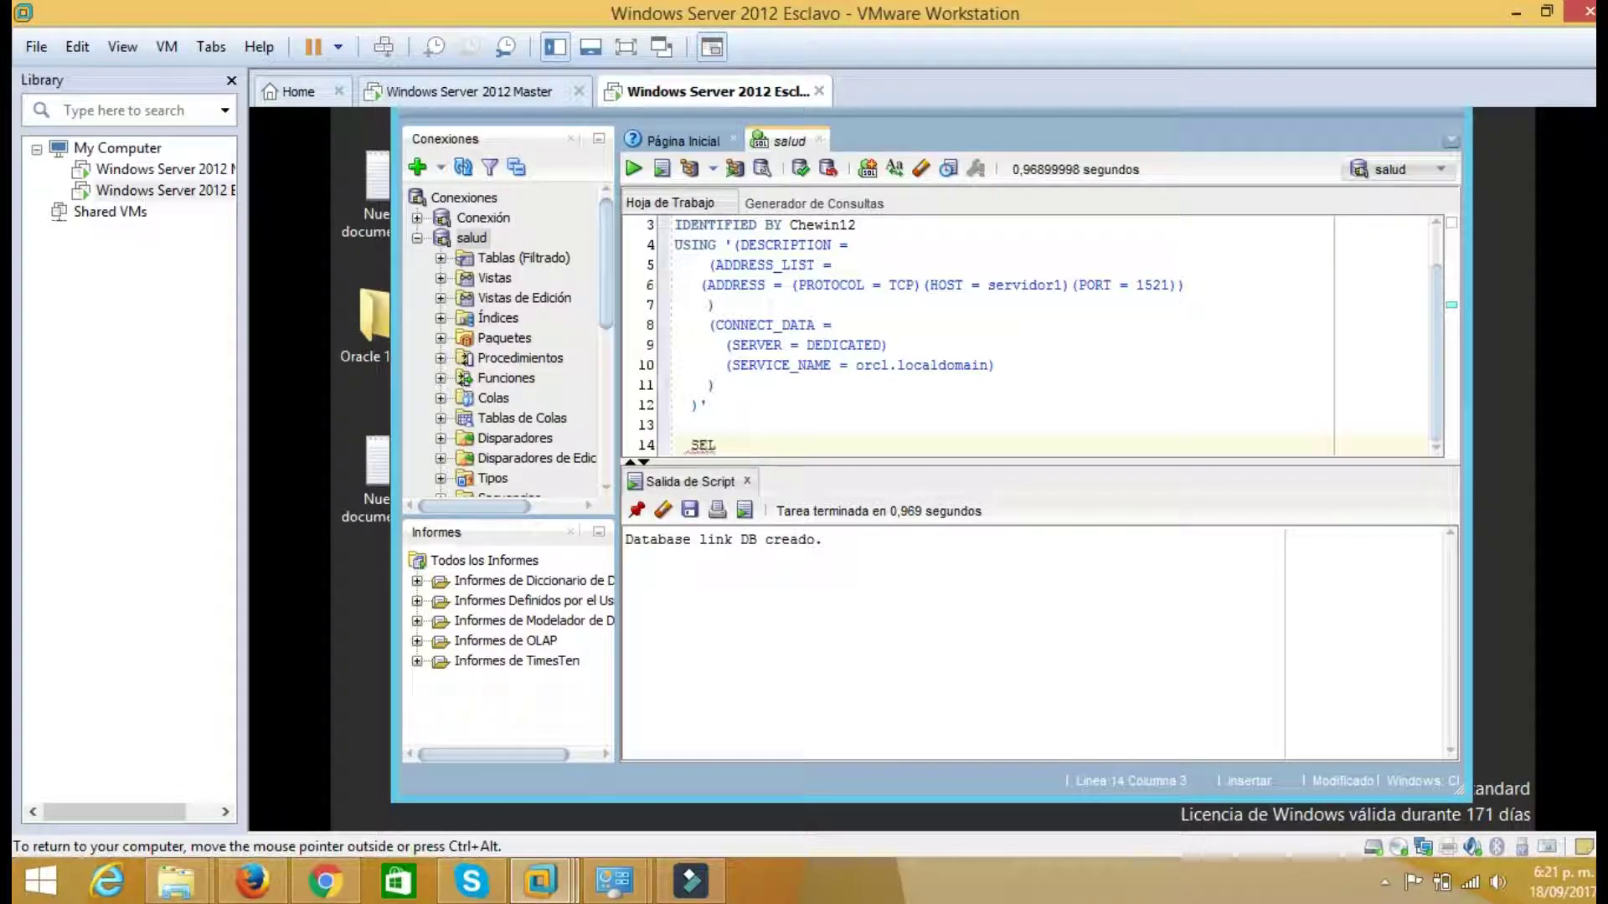
{"action": "type", "text": "* FROM"}
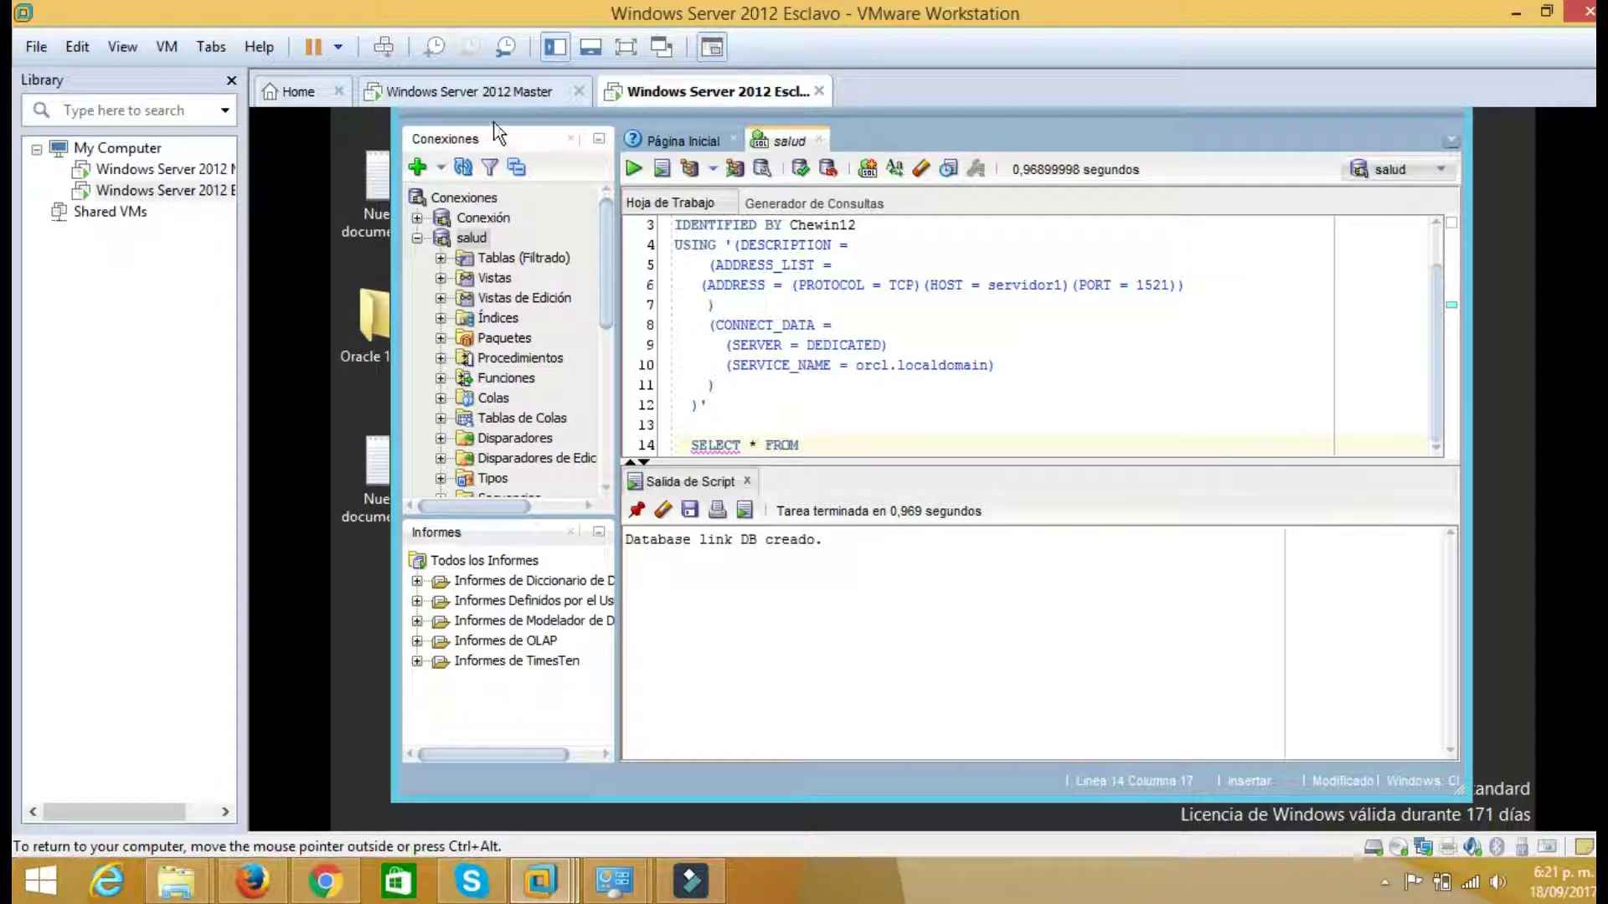
On the master, close the tnsnames.ora Notepad and minimize Explorer to show SQL Developer's EPS data
{"action": "left_click", "coordinate": [474, 94]}
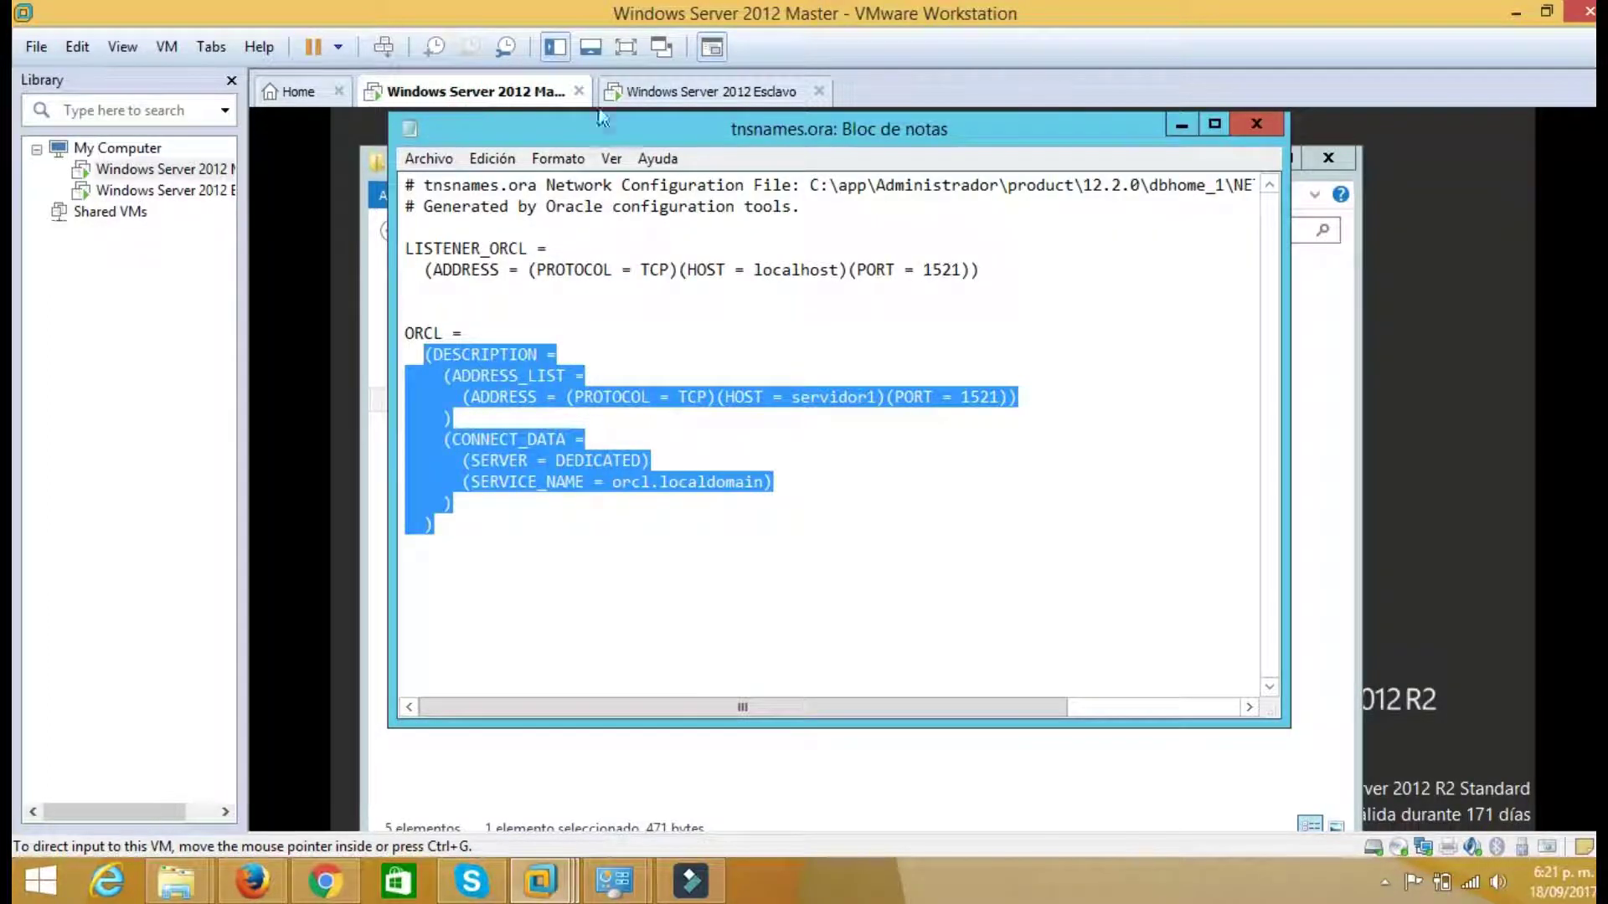
{"action": "left_click", "coordinate": [1179, 124]}
{"action": "left_click", "coordinate": [1253, 160]}
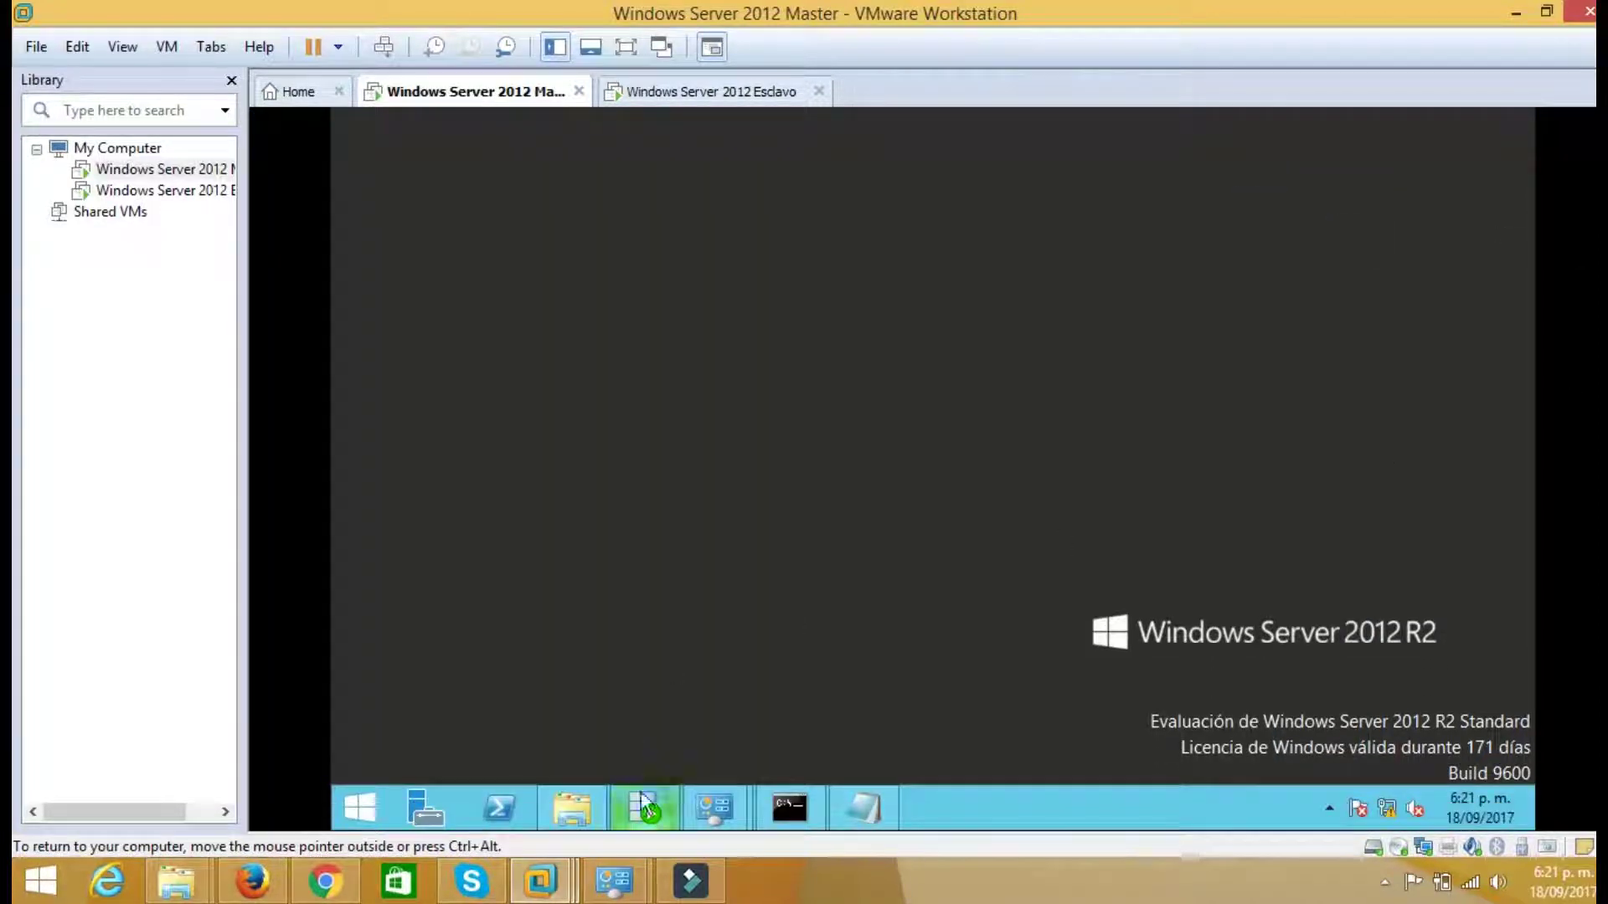
{"action": "left_click", "coordinate": [643, 800]}
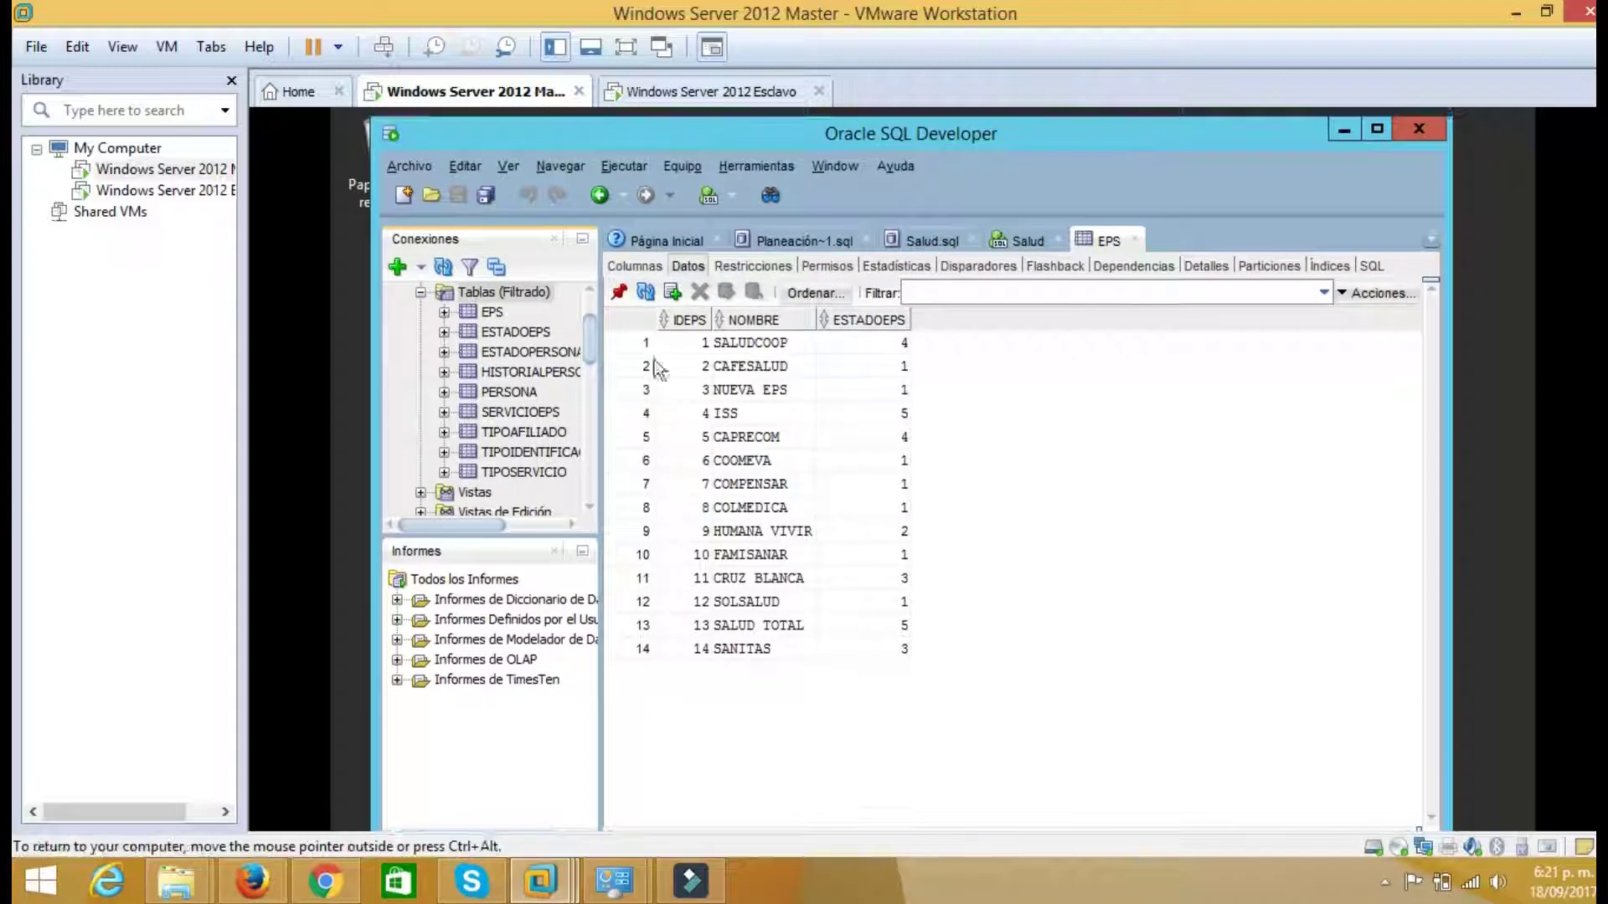
{"action": "left_click", "coordinate": [673, 94]}
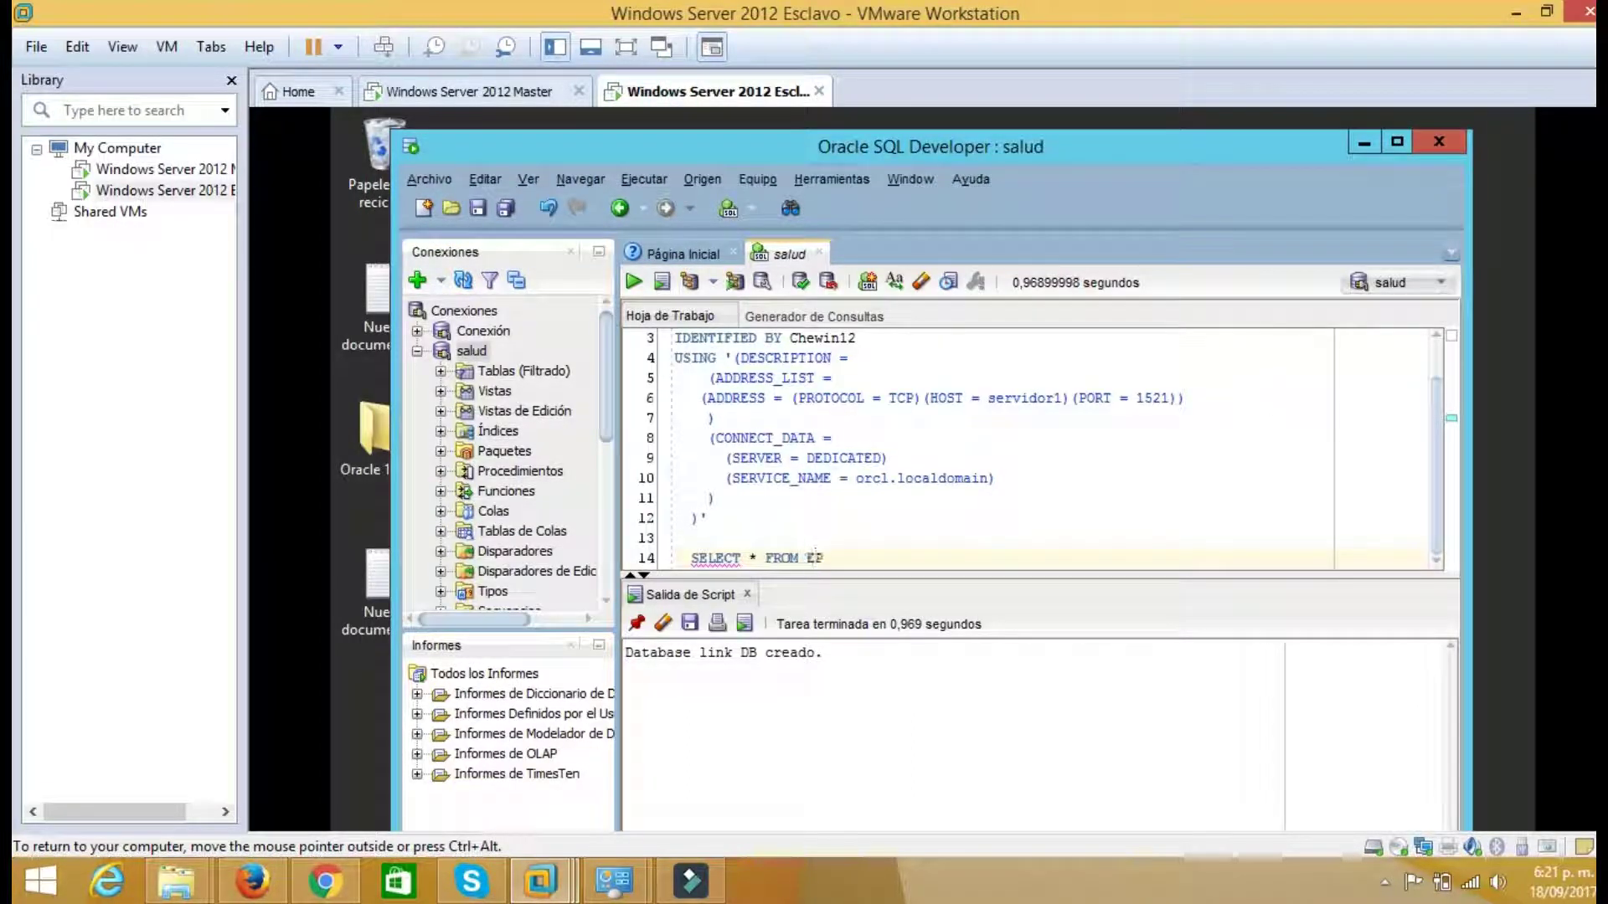
Complete and execute SELECT * FROM EPS@DB, returning the 14 EPS rows
{"action": "type", "text": "S"}
{"action": "type", "text": "@DB"}
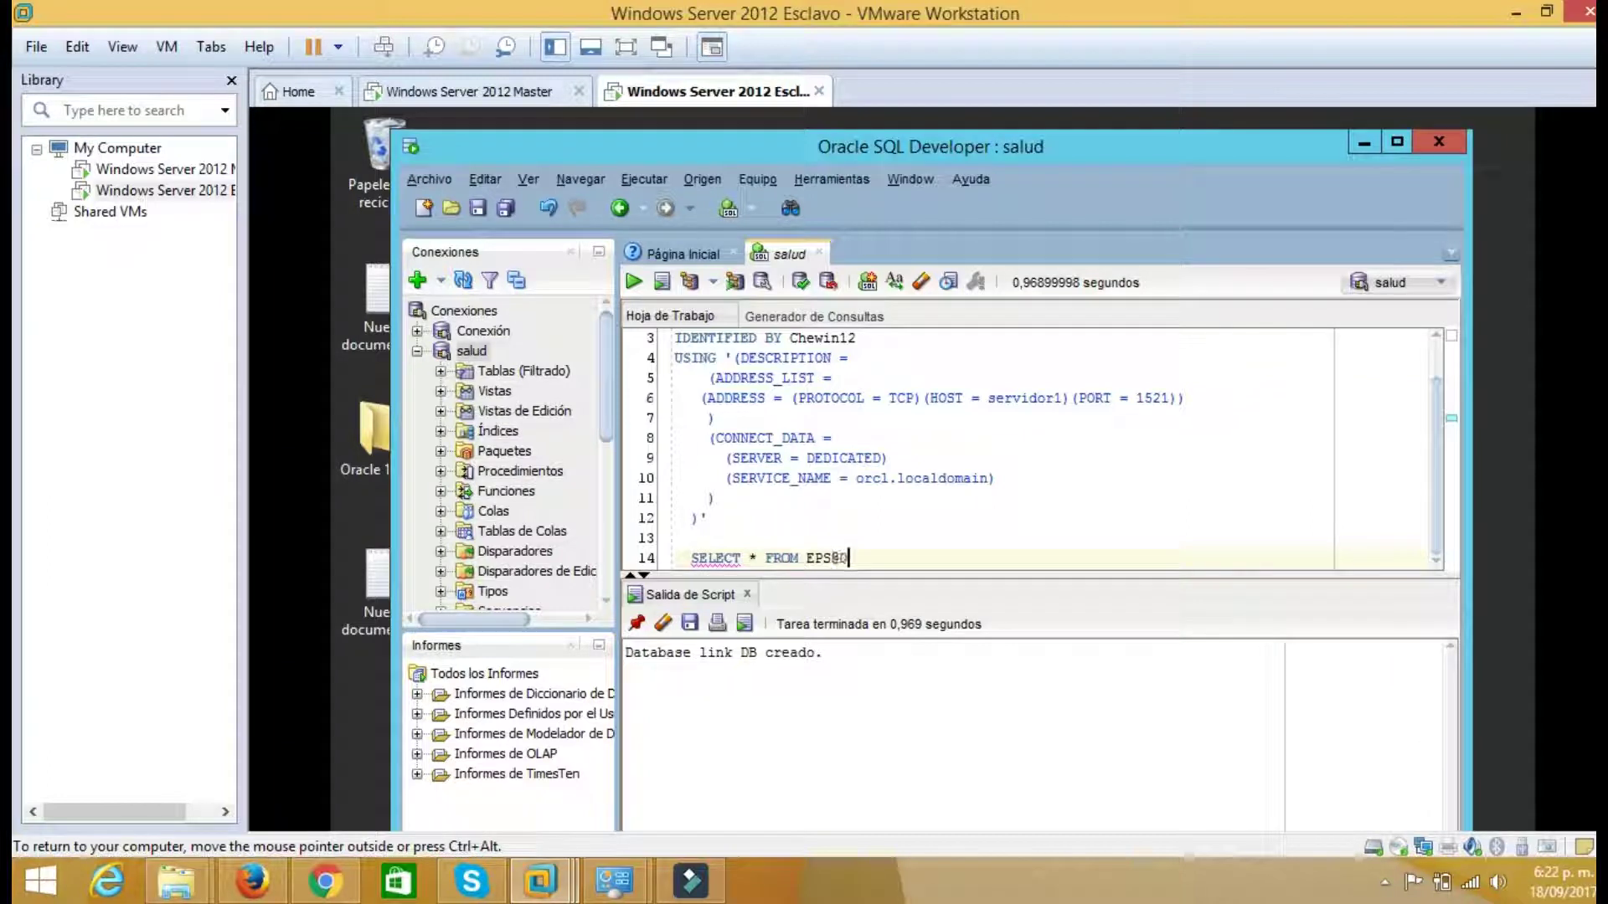
{"action": "left_click", "coordinate": [1435, 498]}
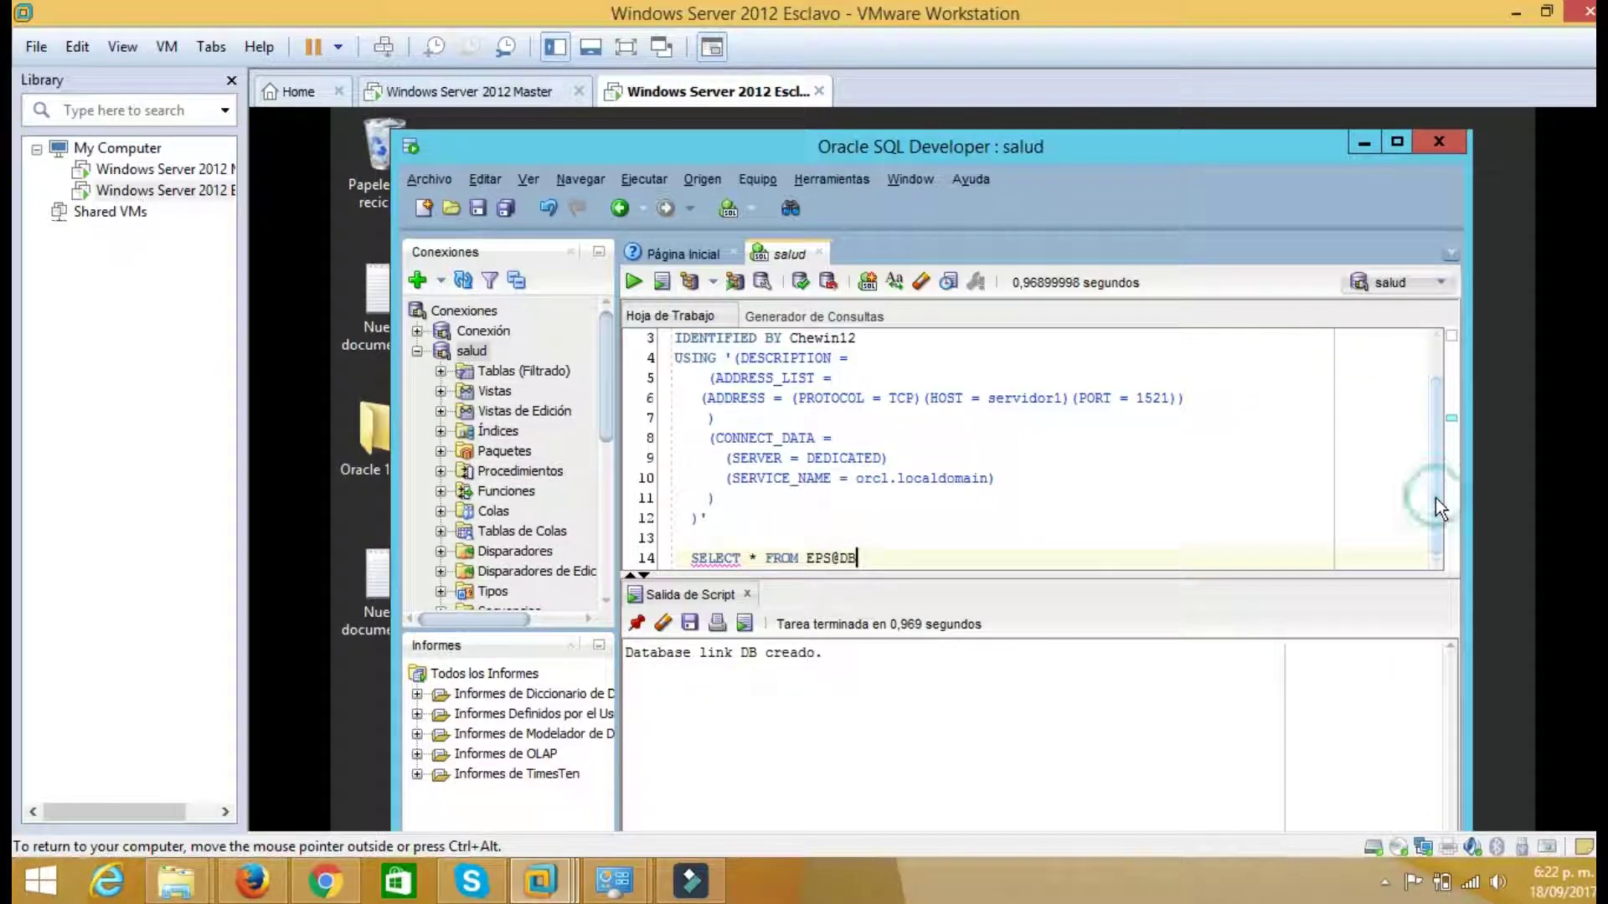
{"action": "left_click_drag", "start_coordinate": [1435, 447], "coordinate": [1432, 495]}
{"action": "left_click_drag", "start_coordinate": [858, 558], "coordinate": [691, 558]}
{"action": "right_click", "coordinate": [715, 557]}
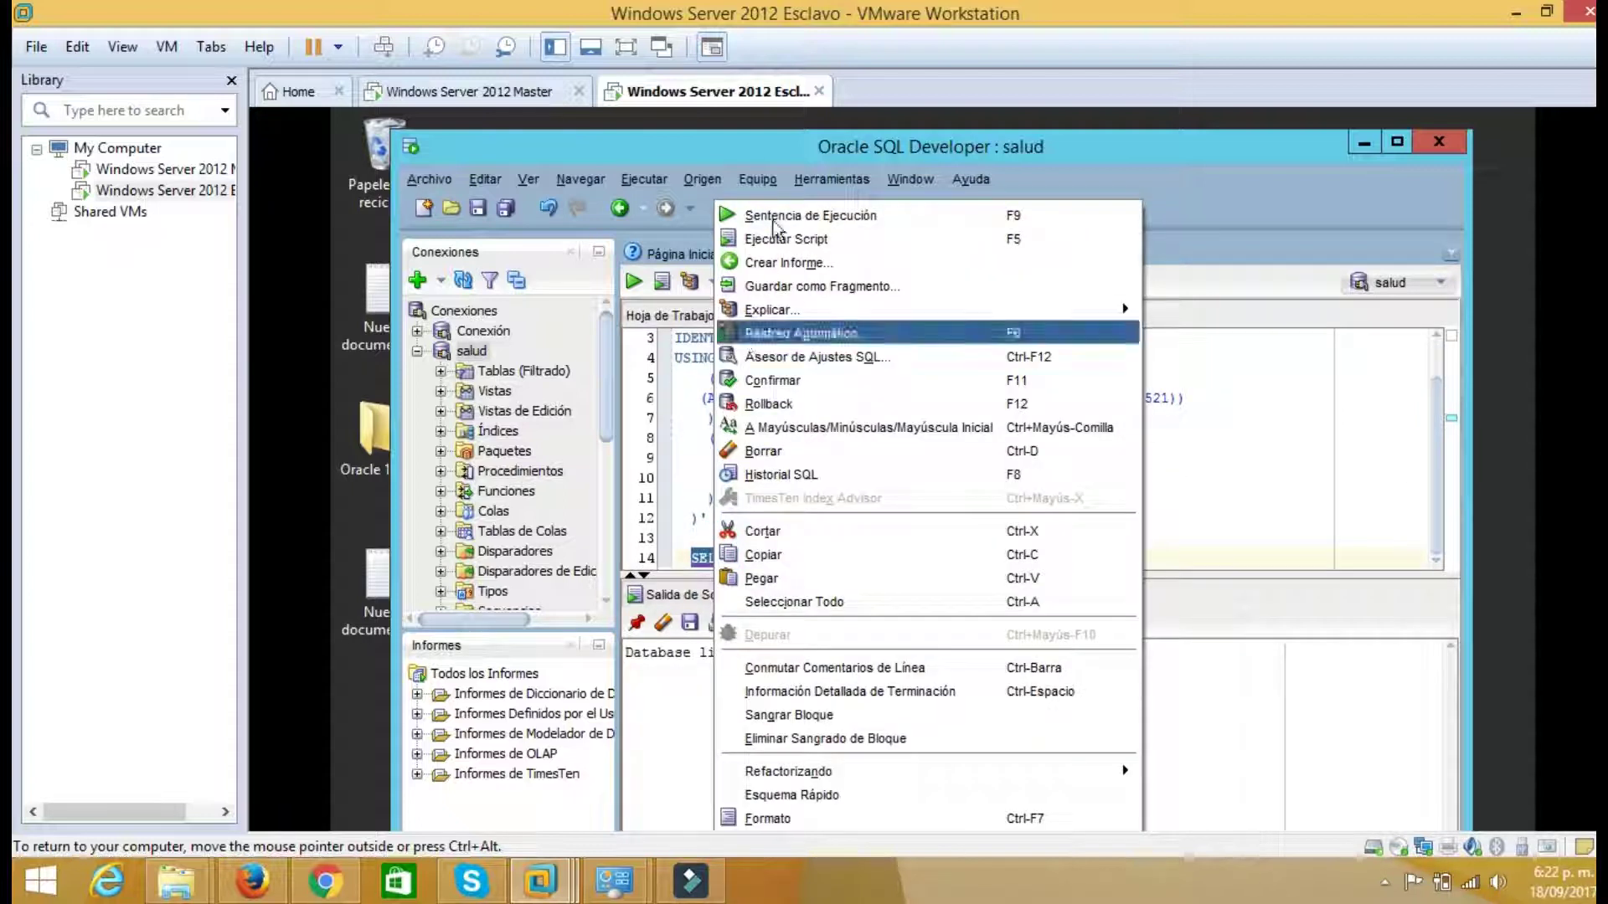
{"action": "left_click", "coordinate": [779, 216]}
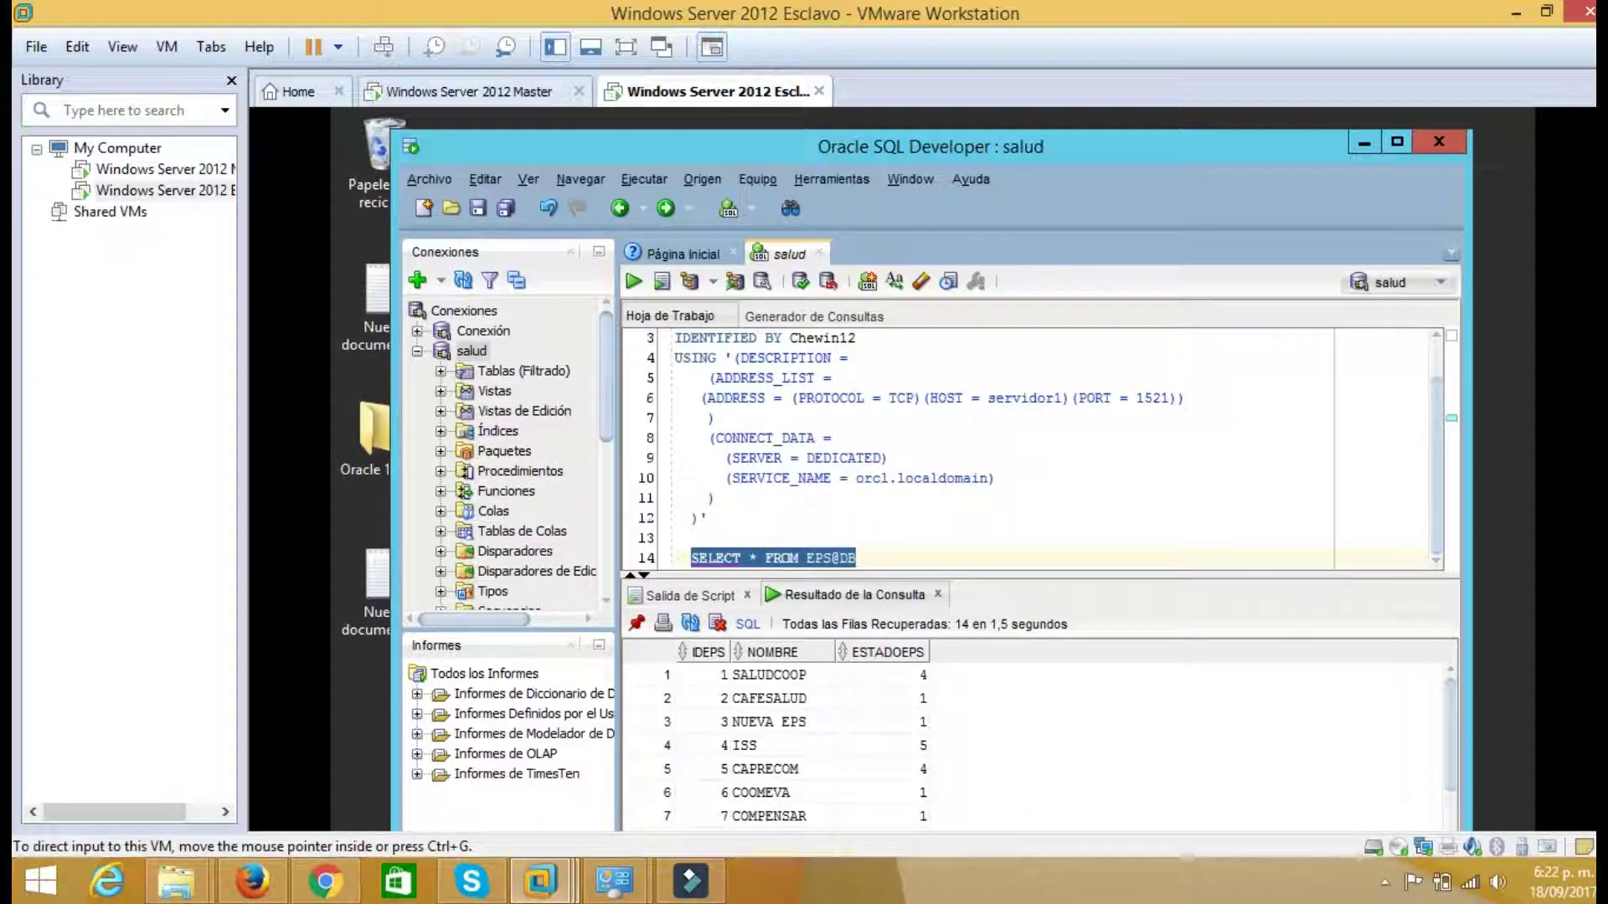
{"action": "scroll", "coordinate": [762, 580], "scroll_direction": "down", "scroll_amount": 3}
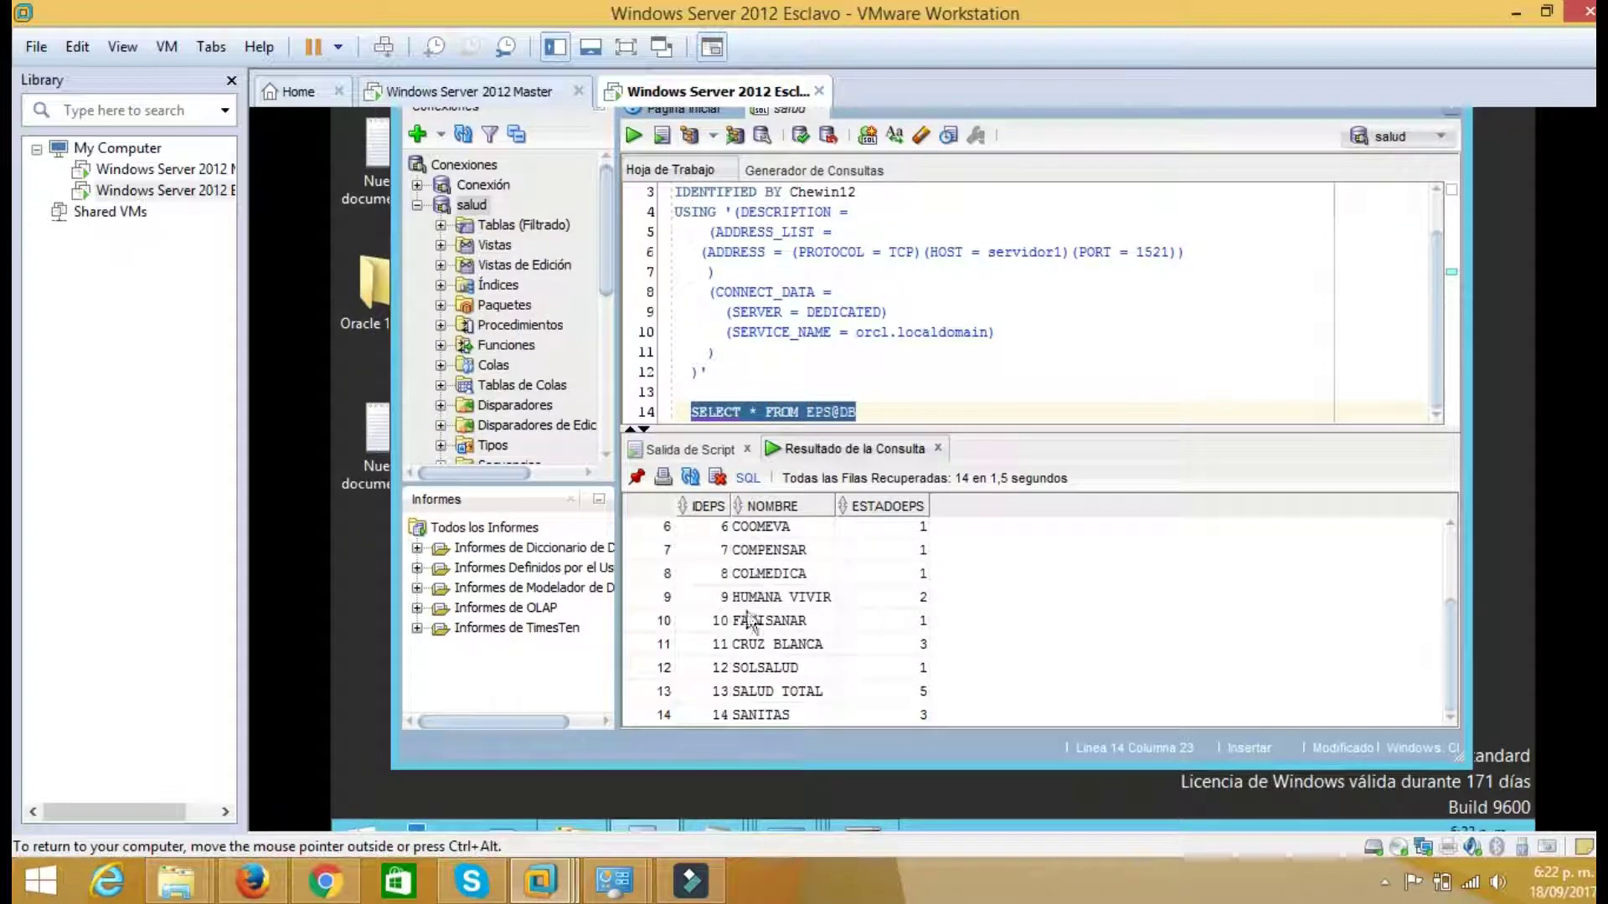
Expand the salud tables, glance at the master, then return focus to the Esclavo VM
{"action": "scroll", "coordinate": [762, 579], "scroll_direction": "up", "scroll_amount": 3}
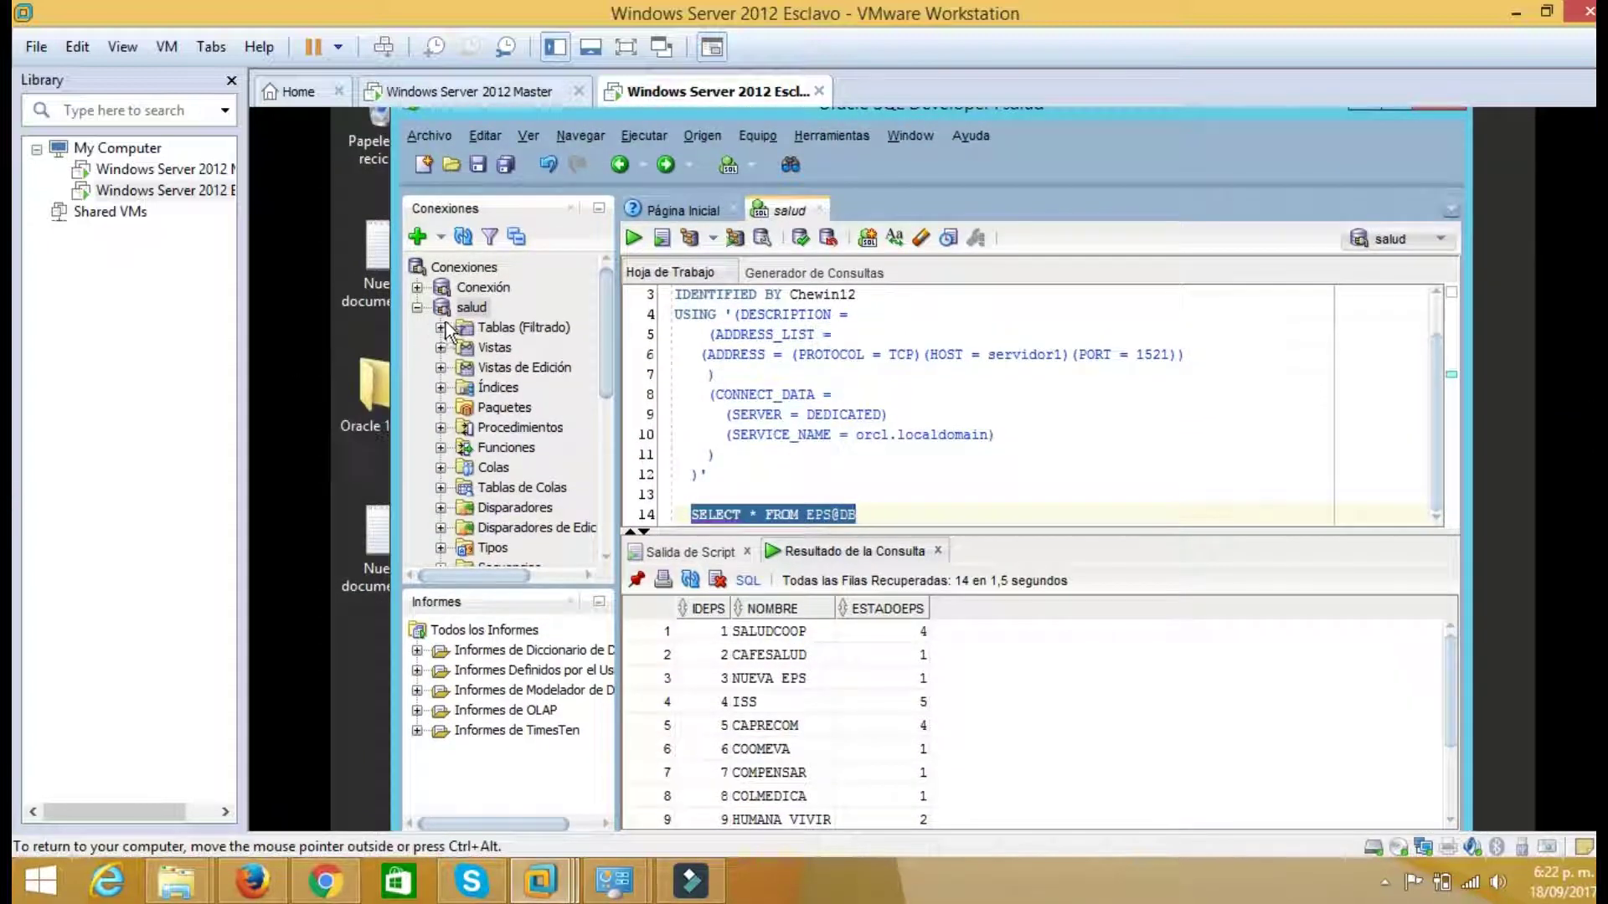
{"action": "left_click", "coordinate": [440, 326]}
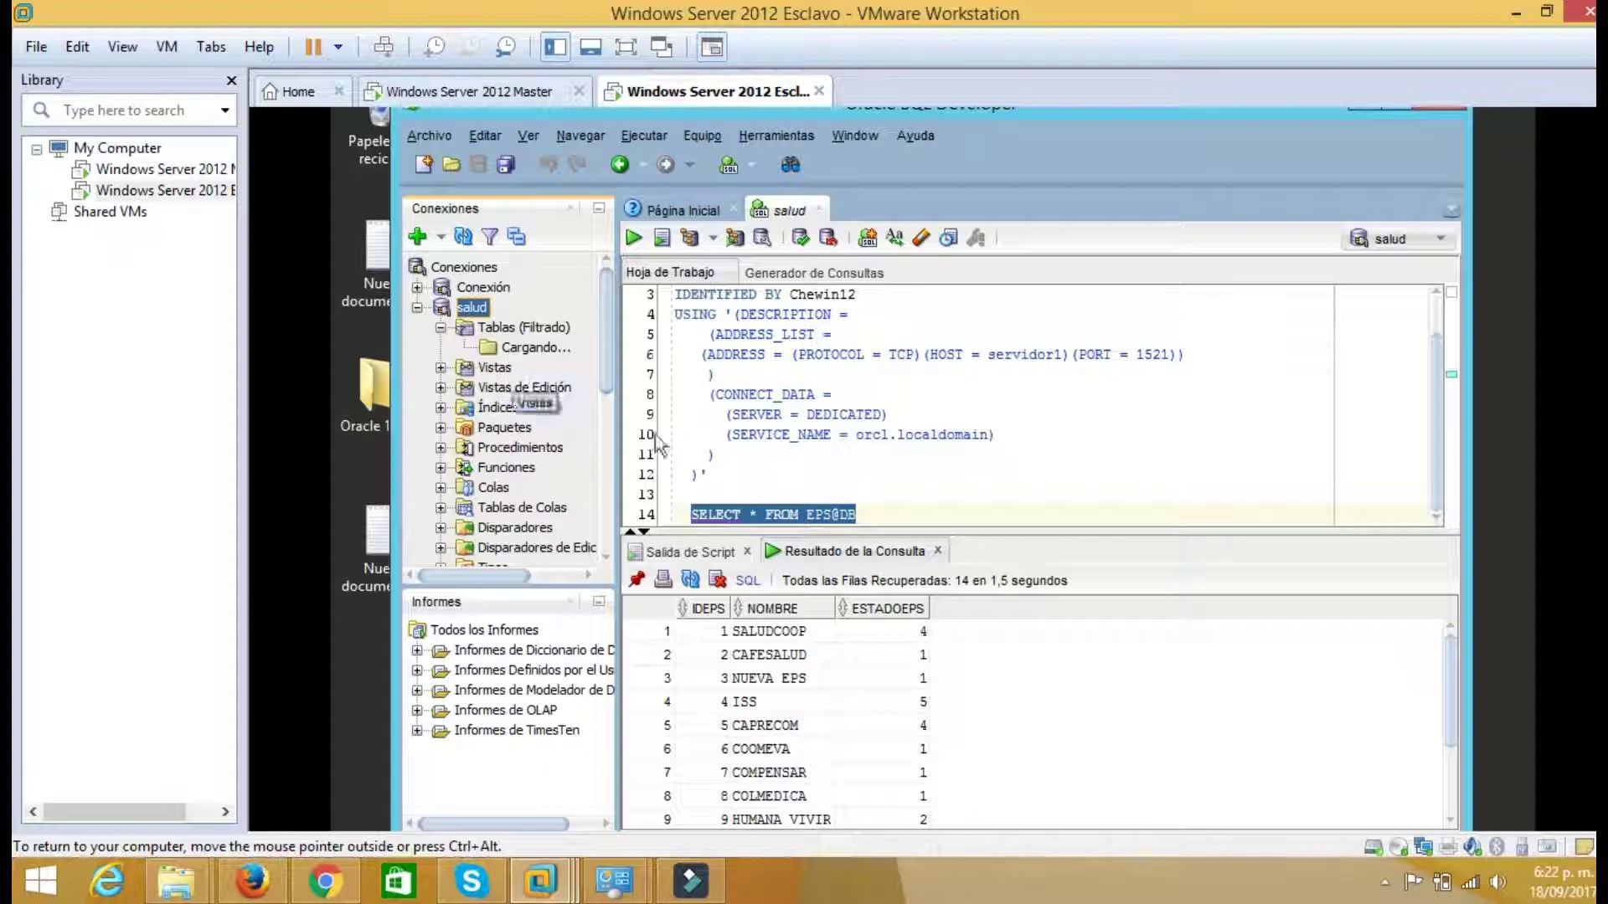
{"action": "left_click", "coordinate": [481, 91]}
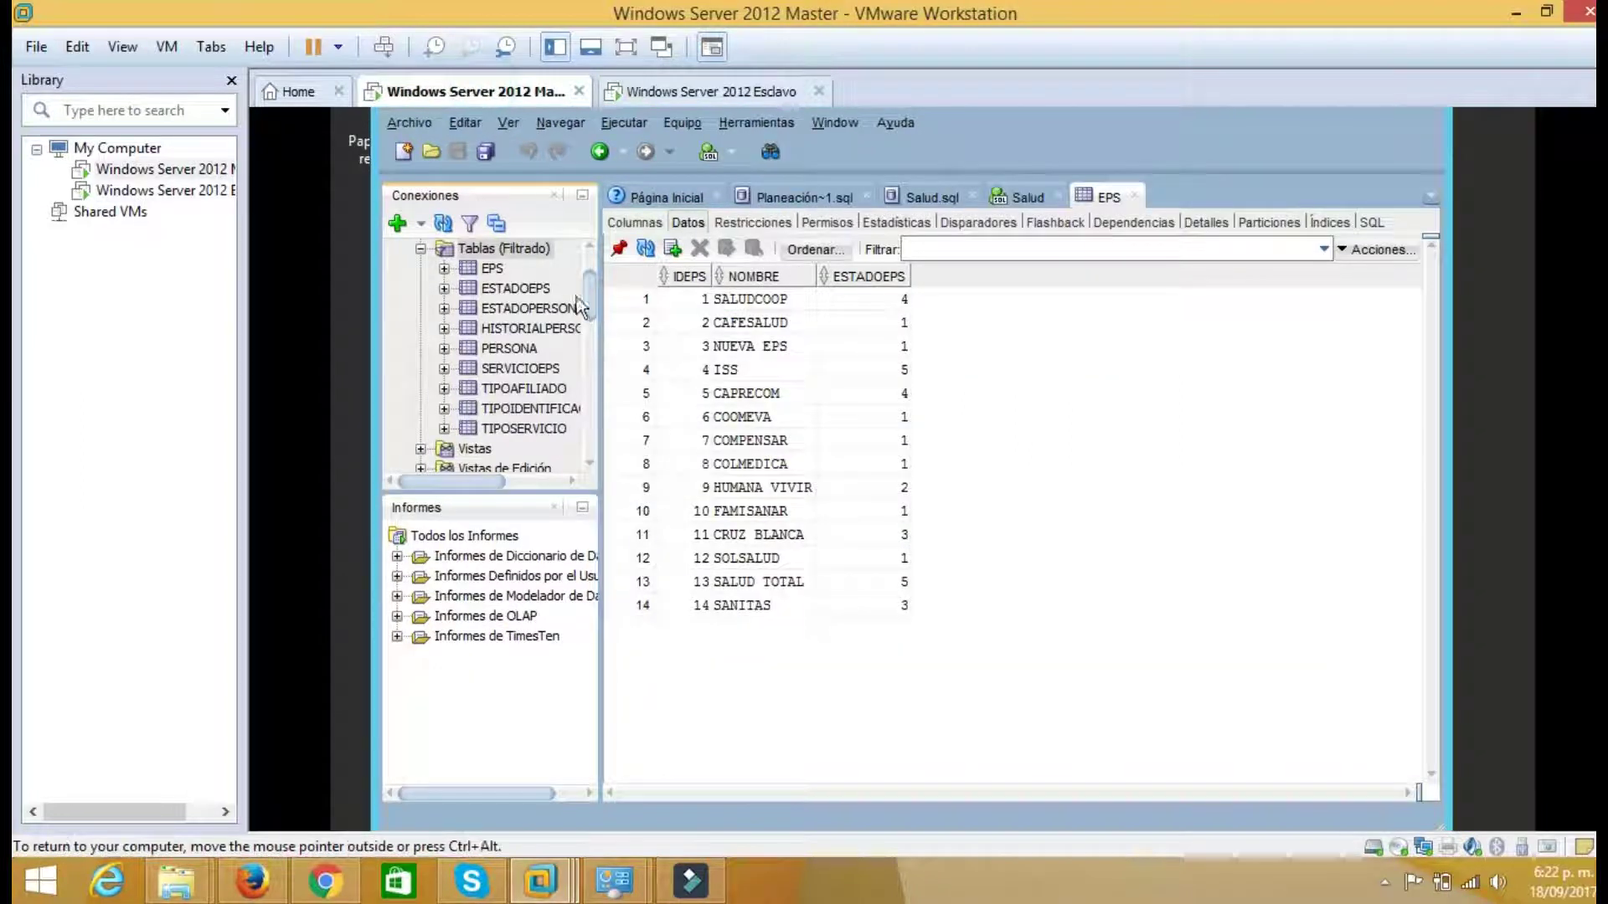
{"action": "scroll", "coordinate": [585, 287], "scroll_direction": "up", "scroll_amount": 1}
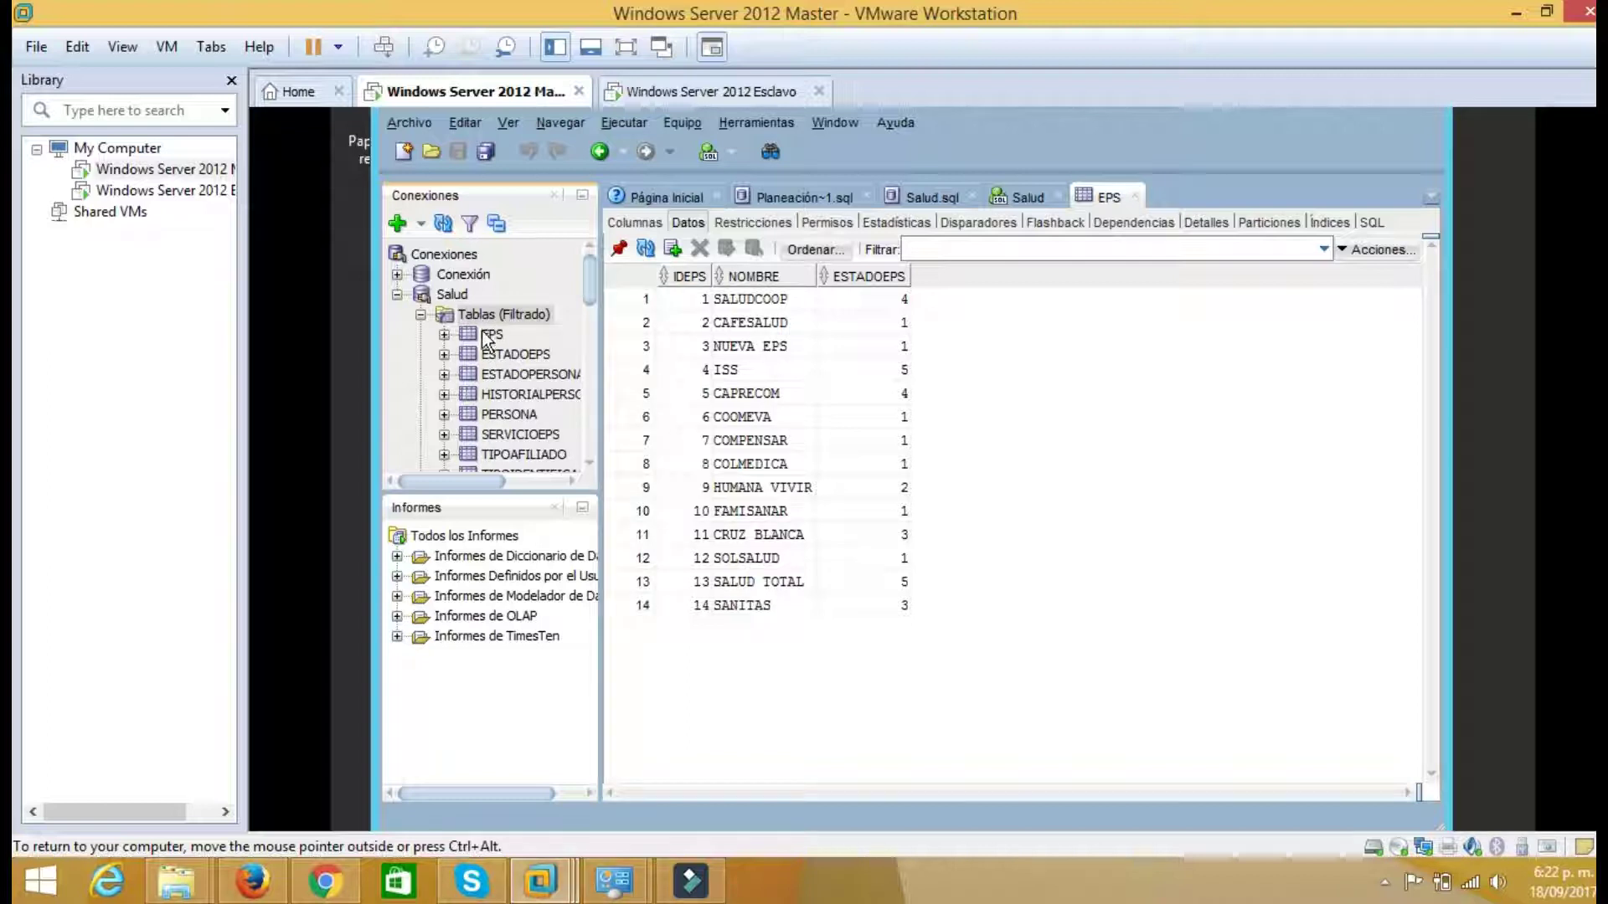
{"action": "left_click", "coordinate": [695, 92]}
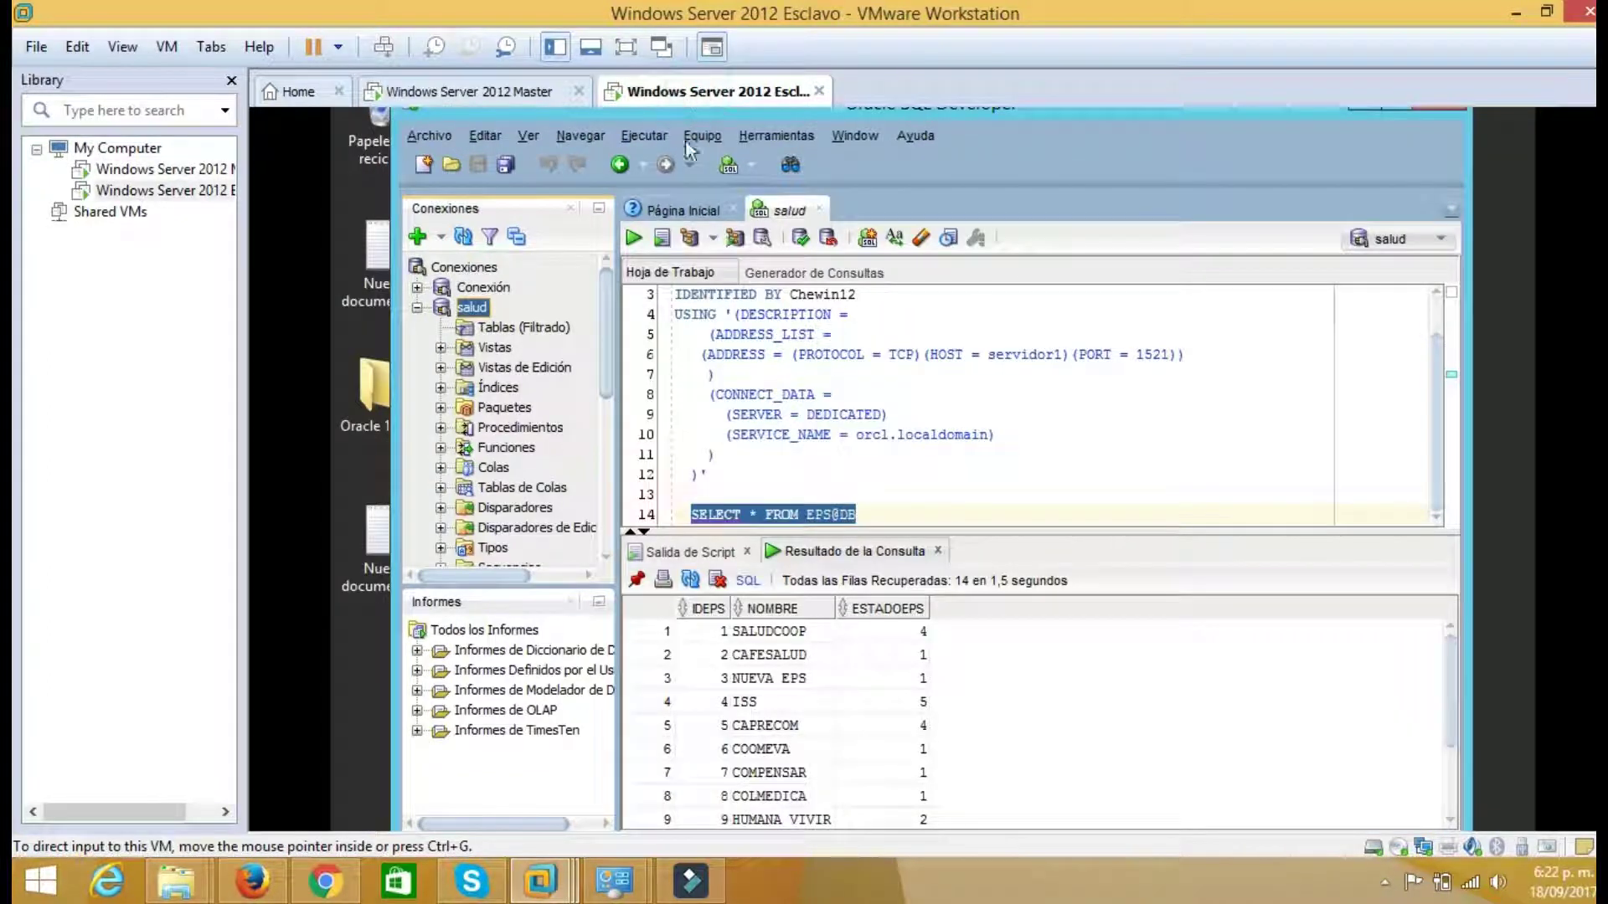
{"action": "left_click", "coordinate": [536, 326]}
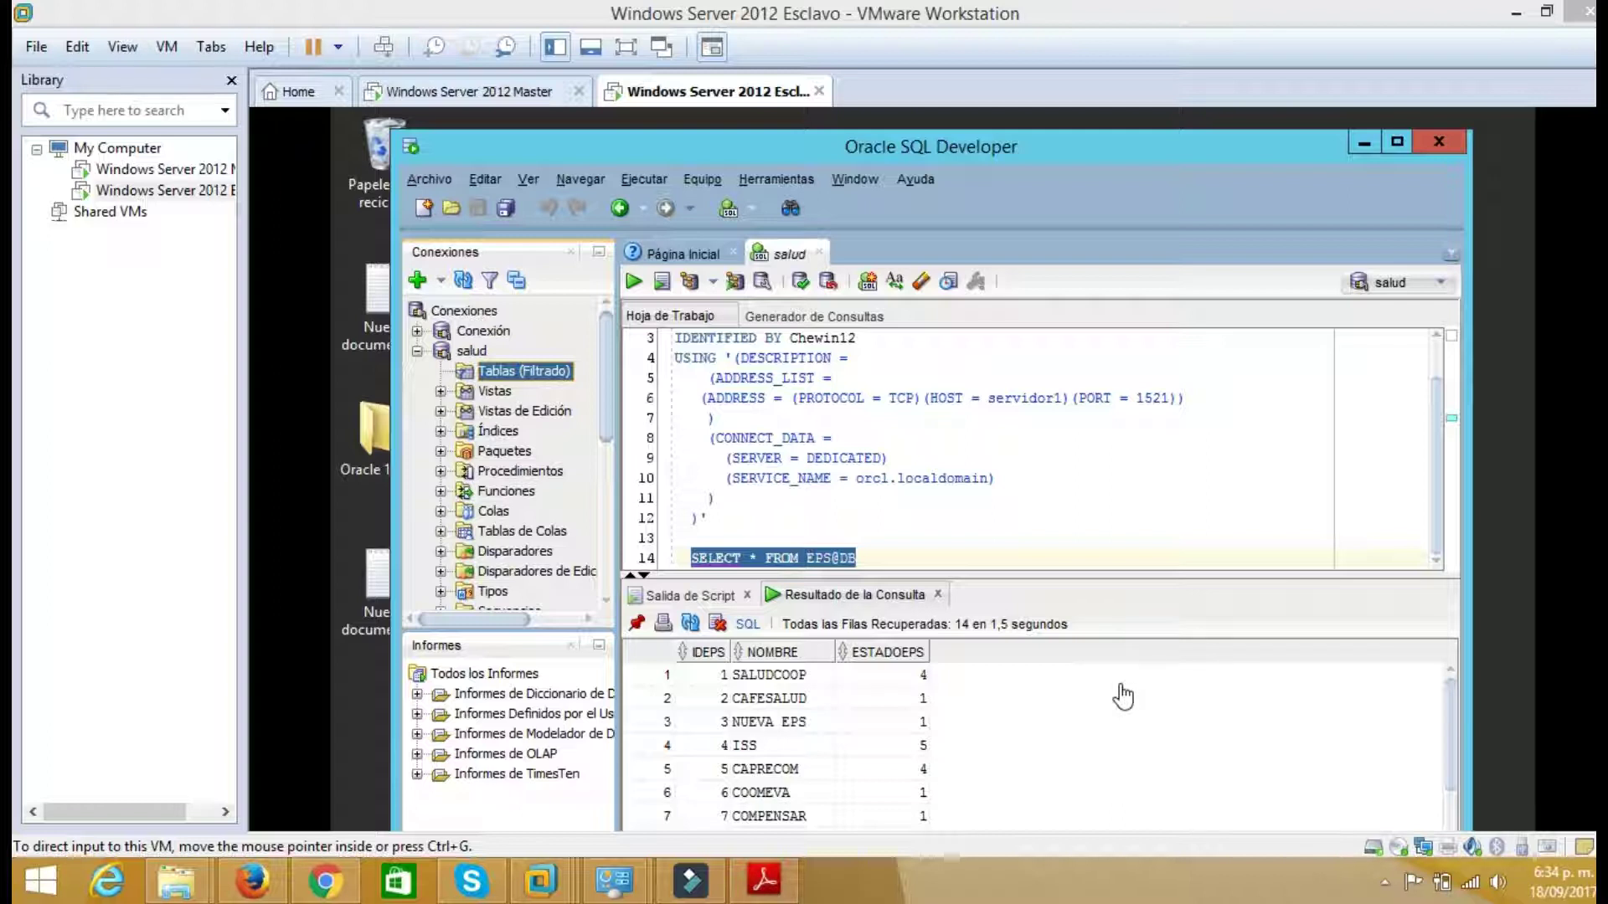
Copy the CREATE MATERIALIZED VIEW LOG ON EPS script from the master's Notepad into the worksheet
{"action": "left_click", "coordinate": [484, 94]}
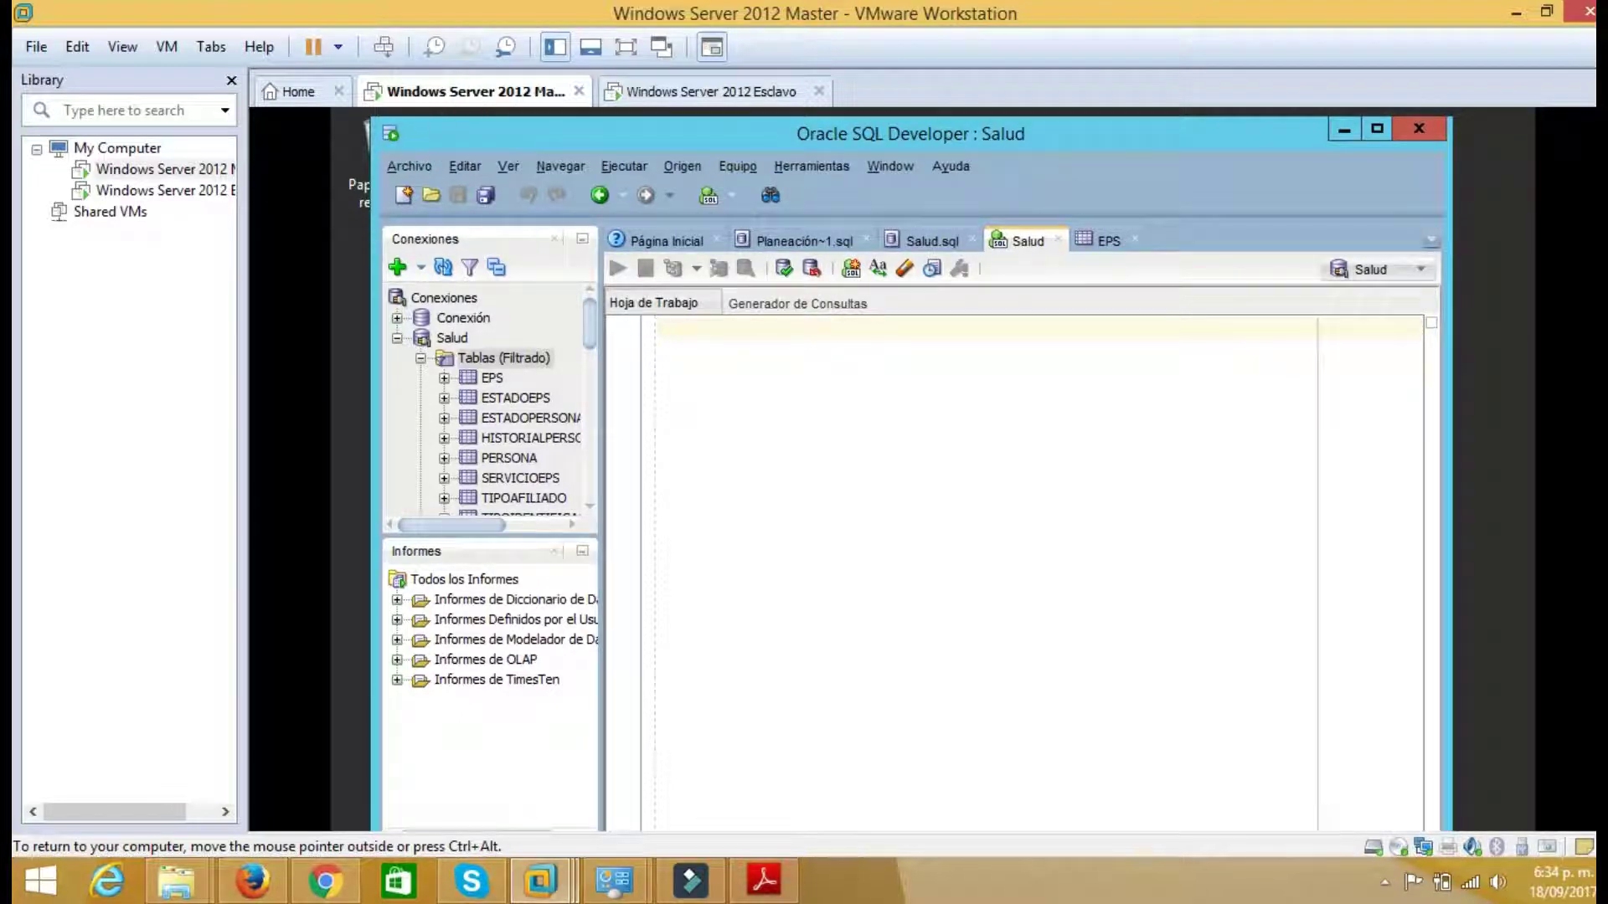
{"action": "left_click_drag", "start_coordinate": [786, 132], "coordinate": [995, 286]}
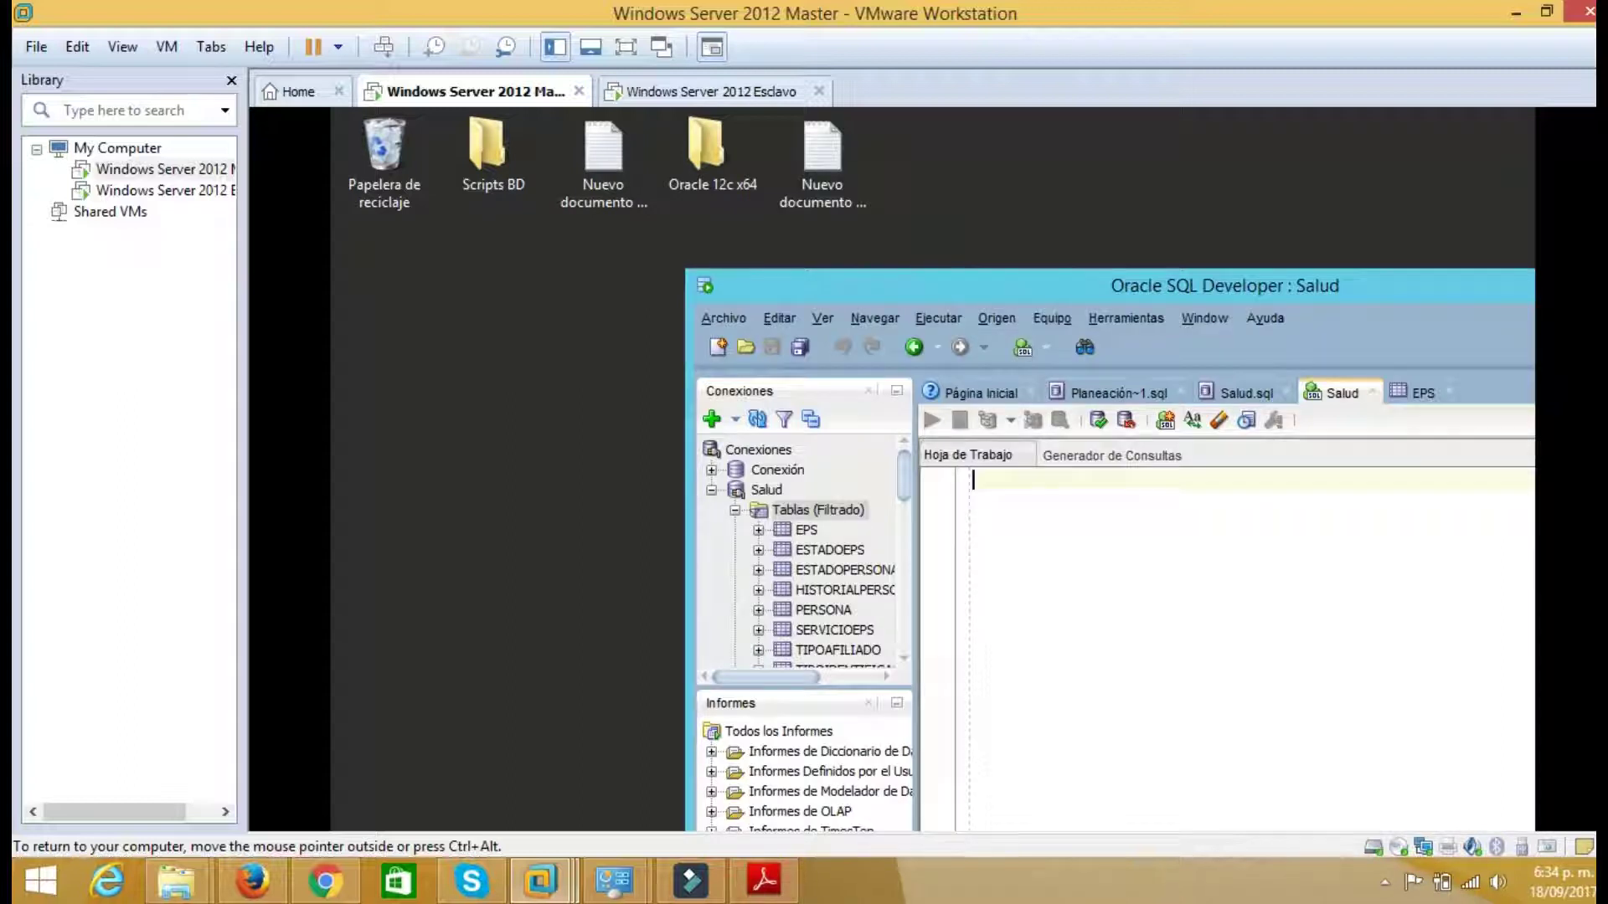
{"action": "double_click", "coordinate": [829, 173]}
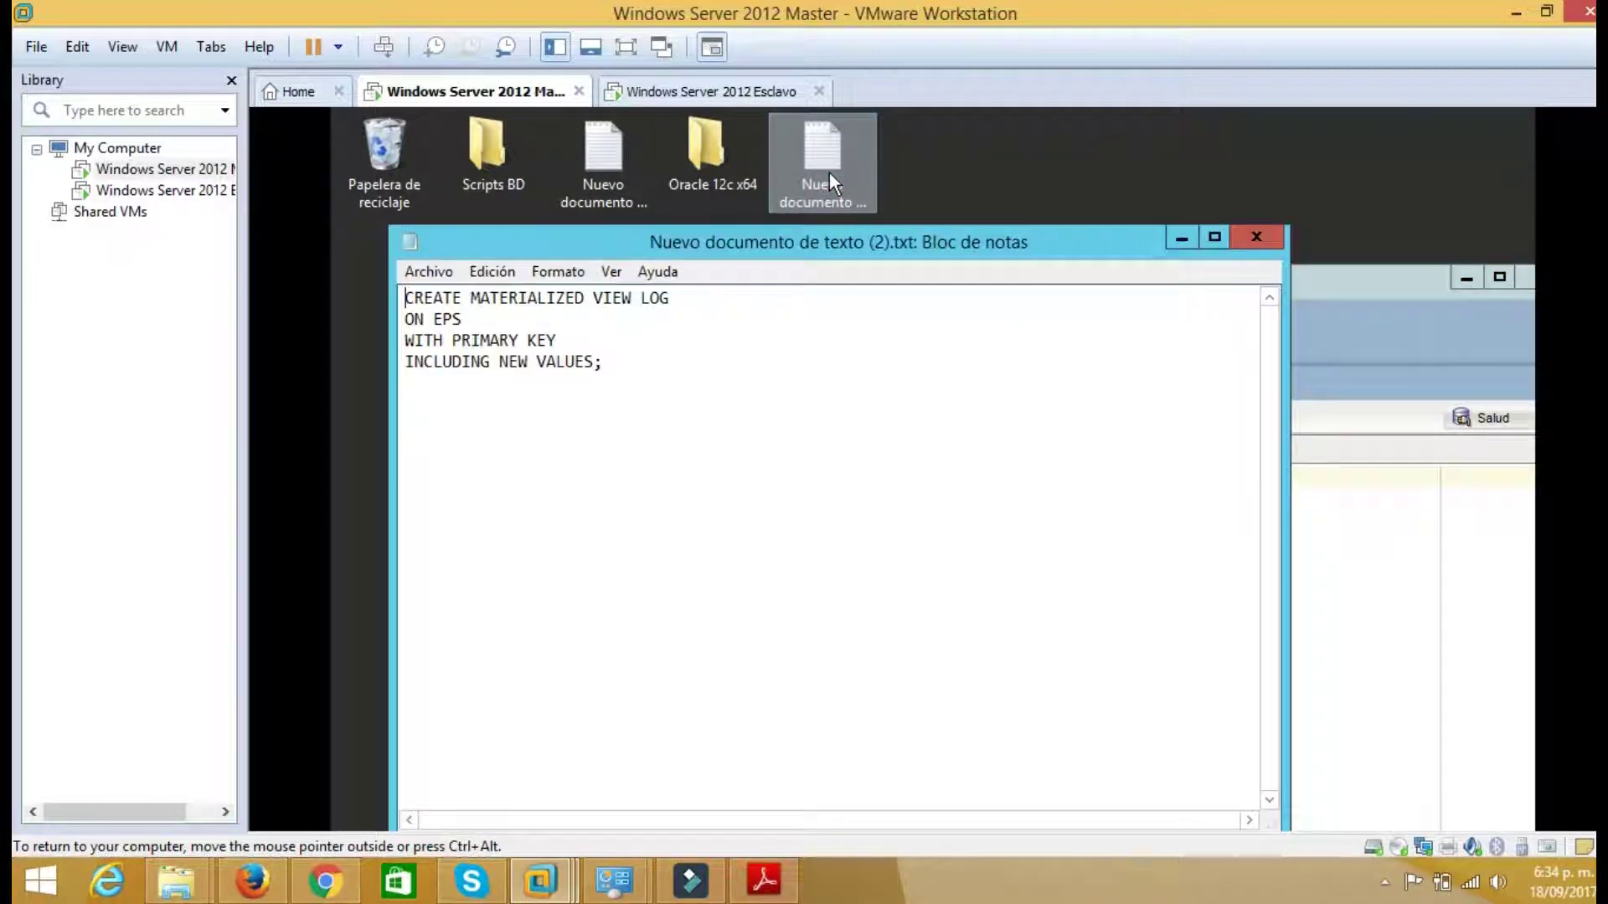
{"action": "left_click_drag", "start_coordinate": [661, 381], "coordinate": [404, 294]}
{"action": "key", "text": "ctrl+c"}
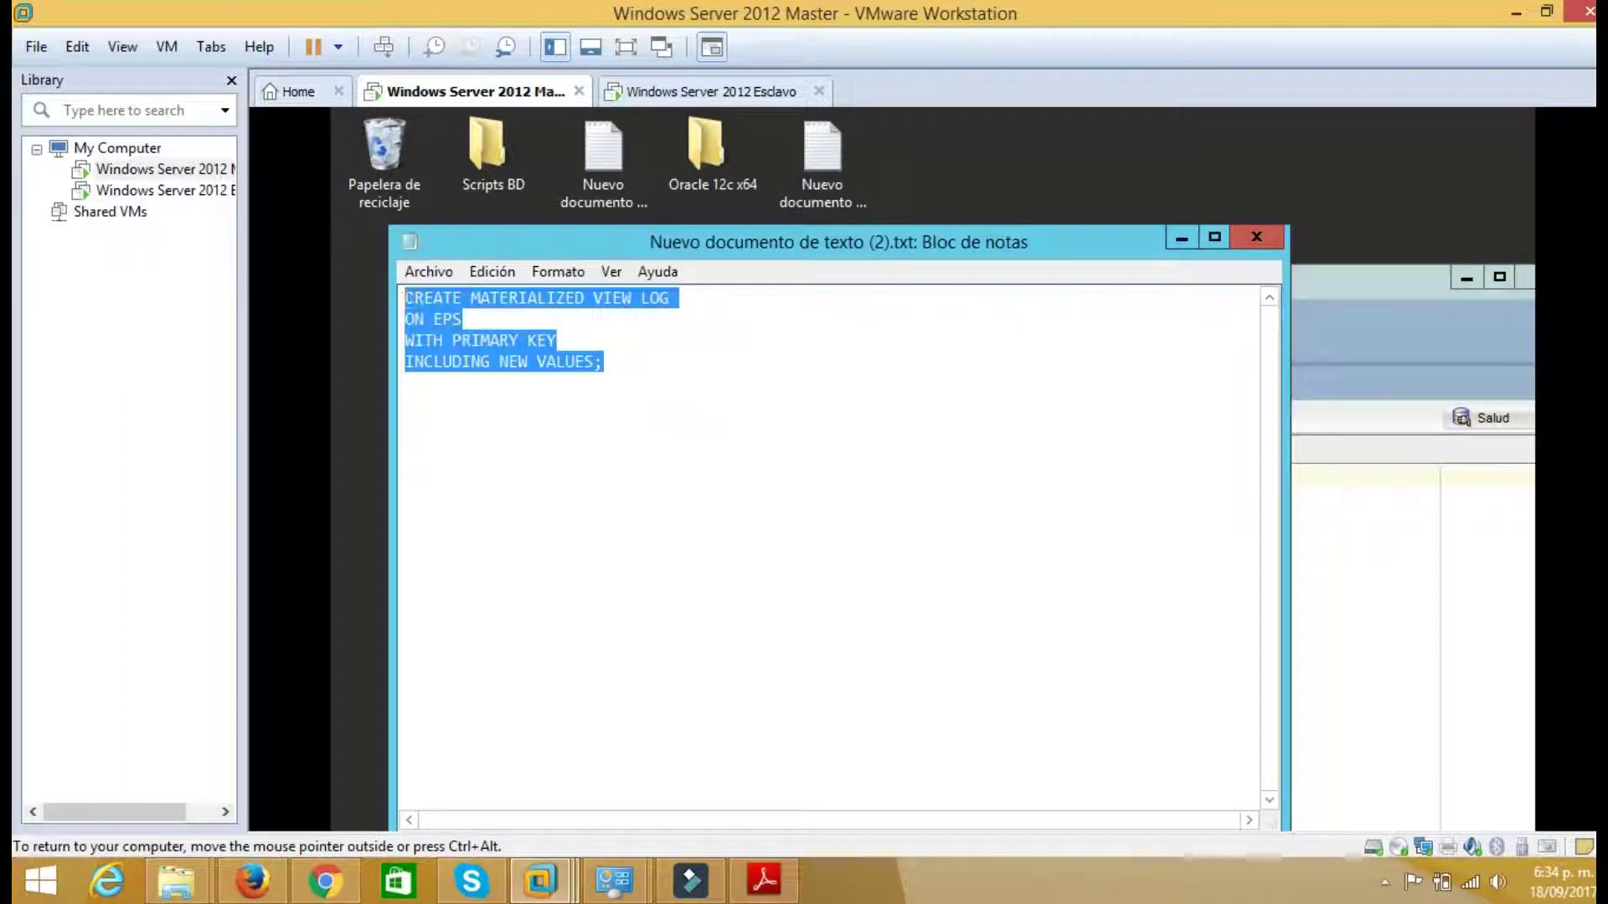
{"action": "left_click", "coordinate": [1182, 239]}
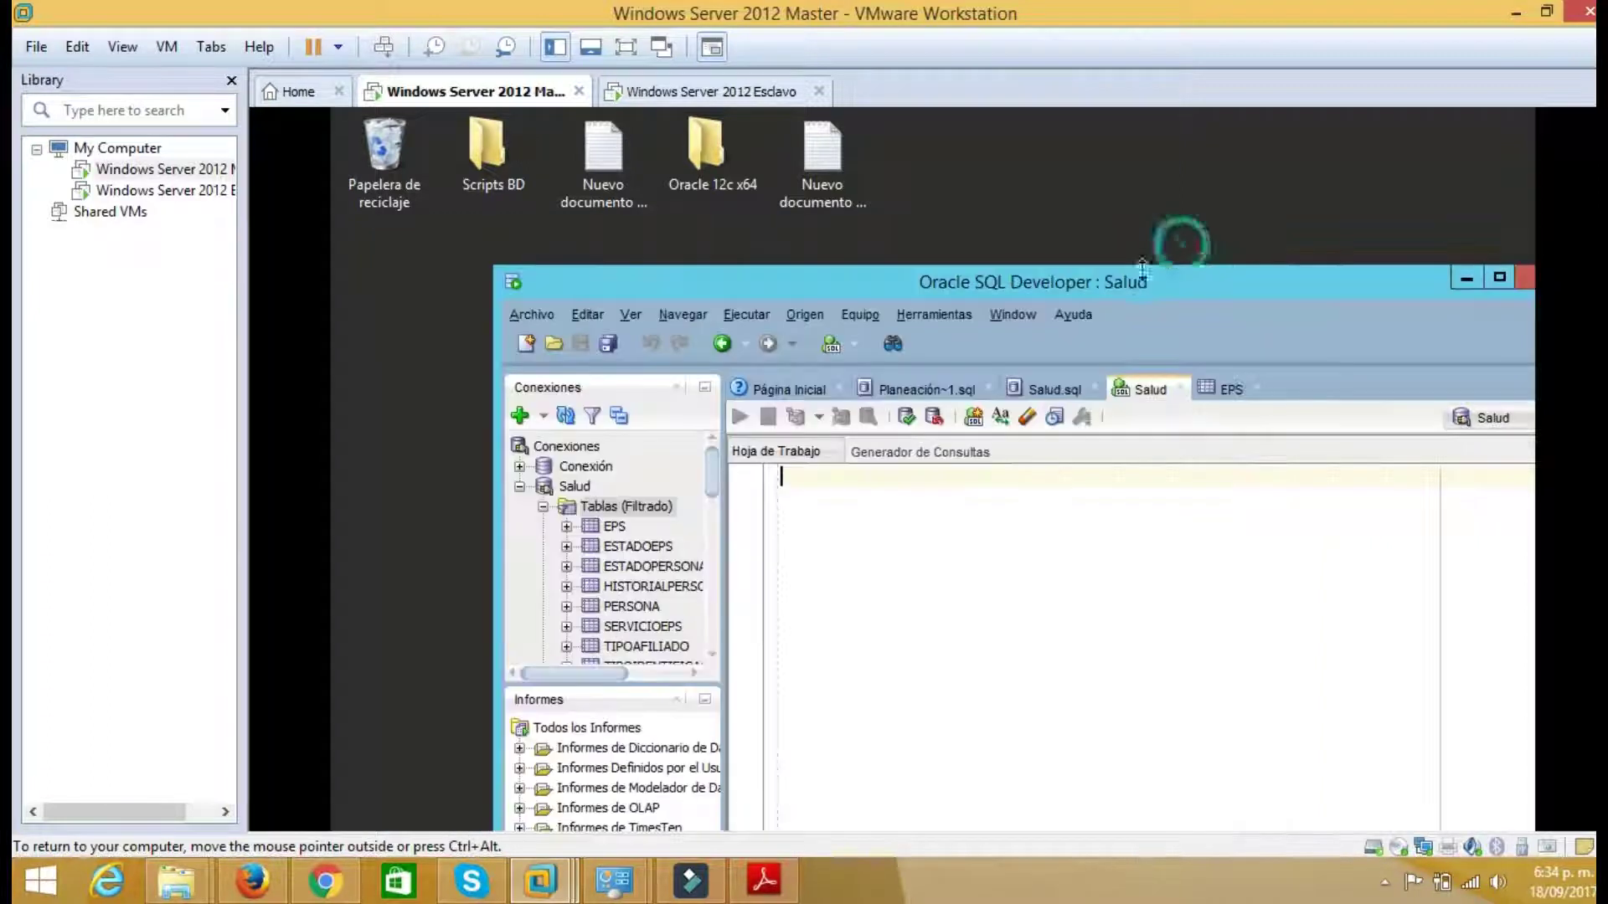
{"action": "left_click_drag", "start_coordinate": [1083, 216], "coordinate": [1017, 128]}
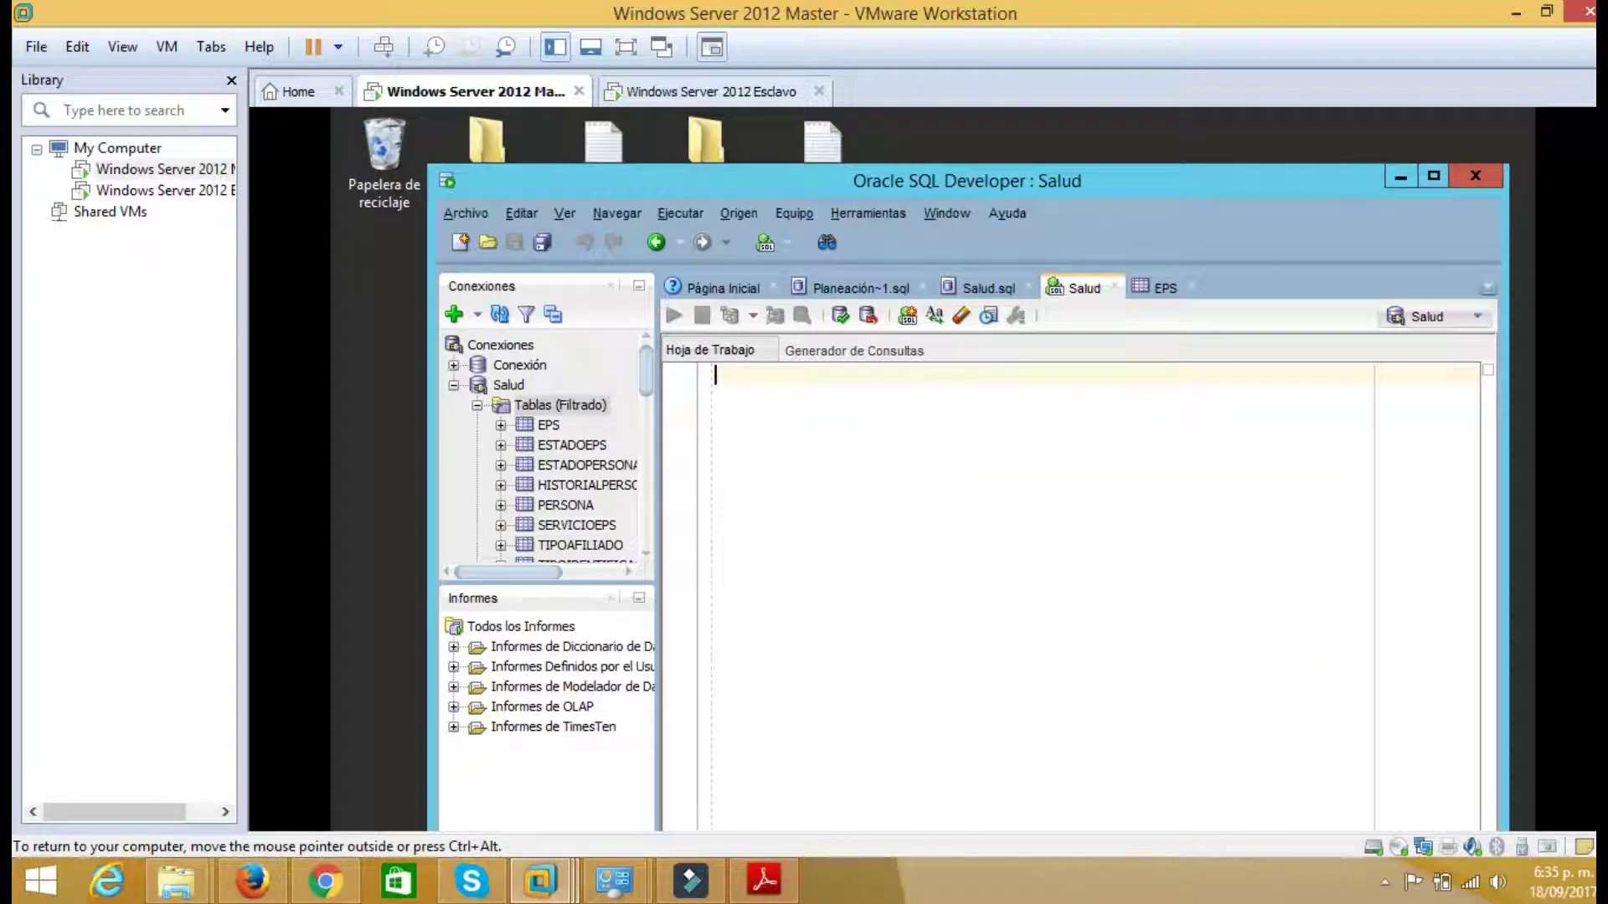
{"action": "key", "text": "ctrl+v"}
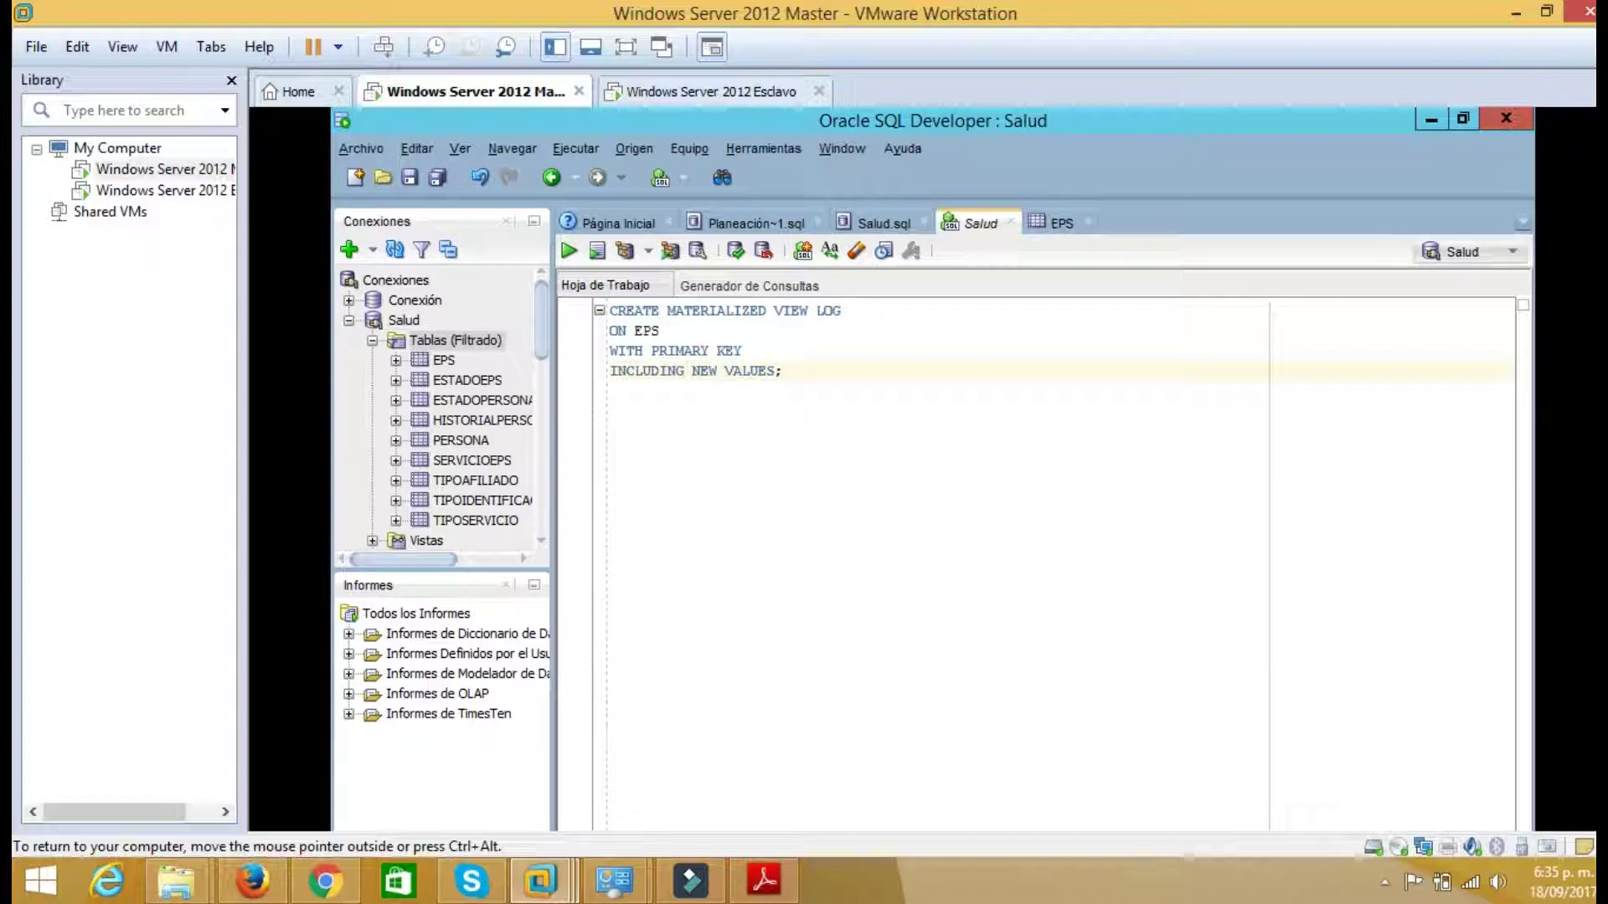
Run the materialized view log on EPS statement, then switch to the Esclavo VM
{"action": "double_click", "coordinate": [647, 331]}
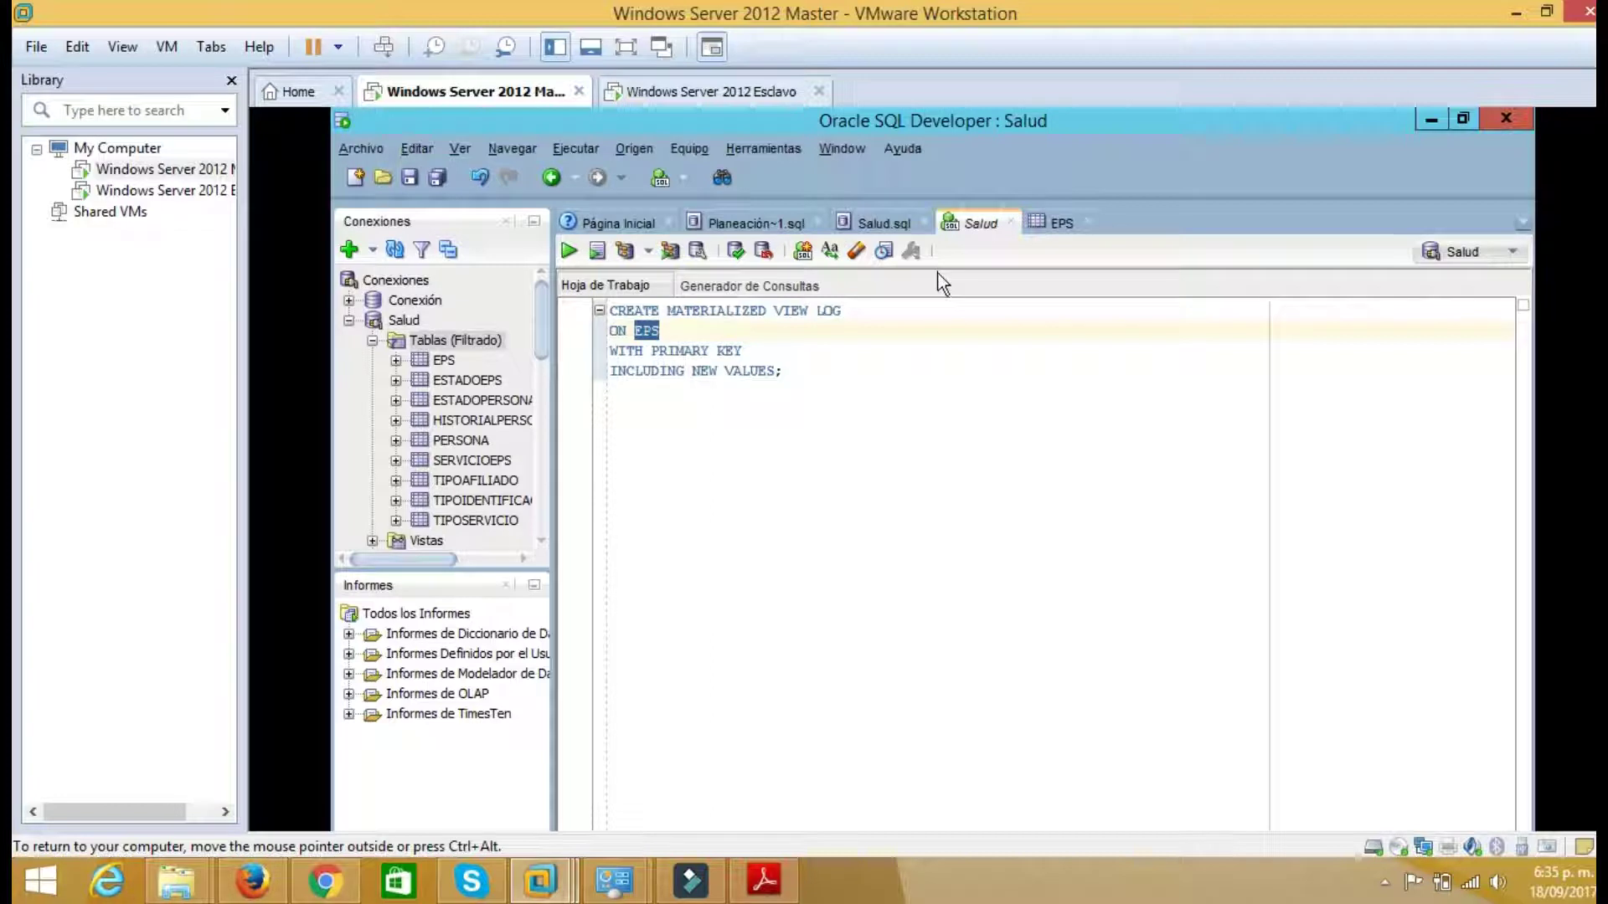
{"action": "left_click_drag", "start_coordinate": [807, 370], "coordinate": [560, 262]}
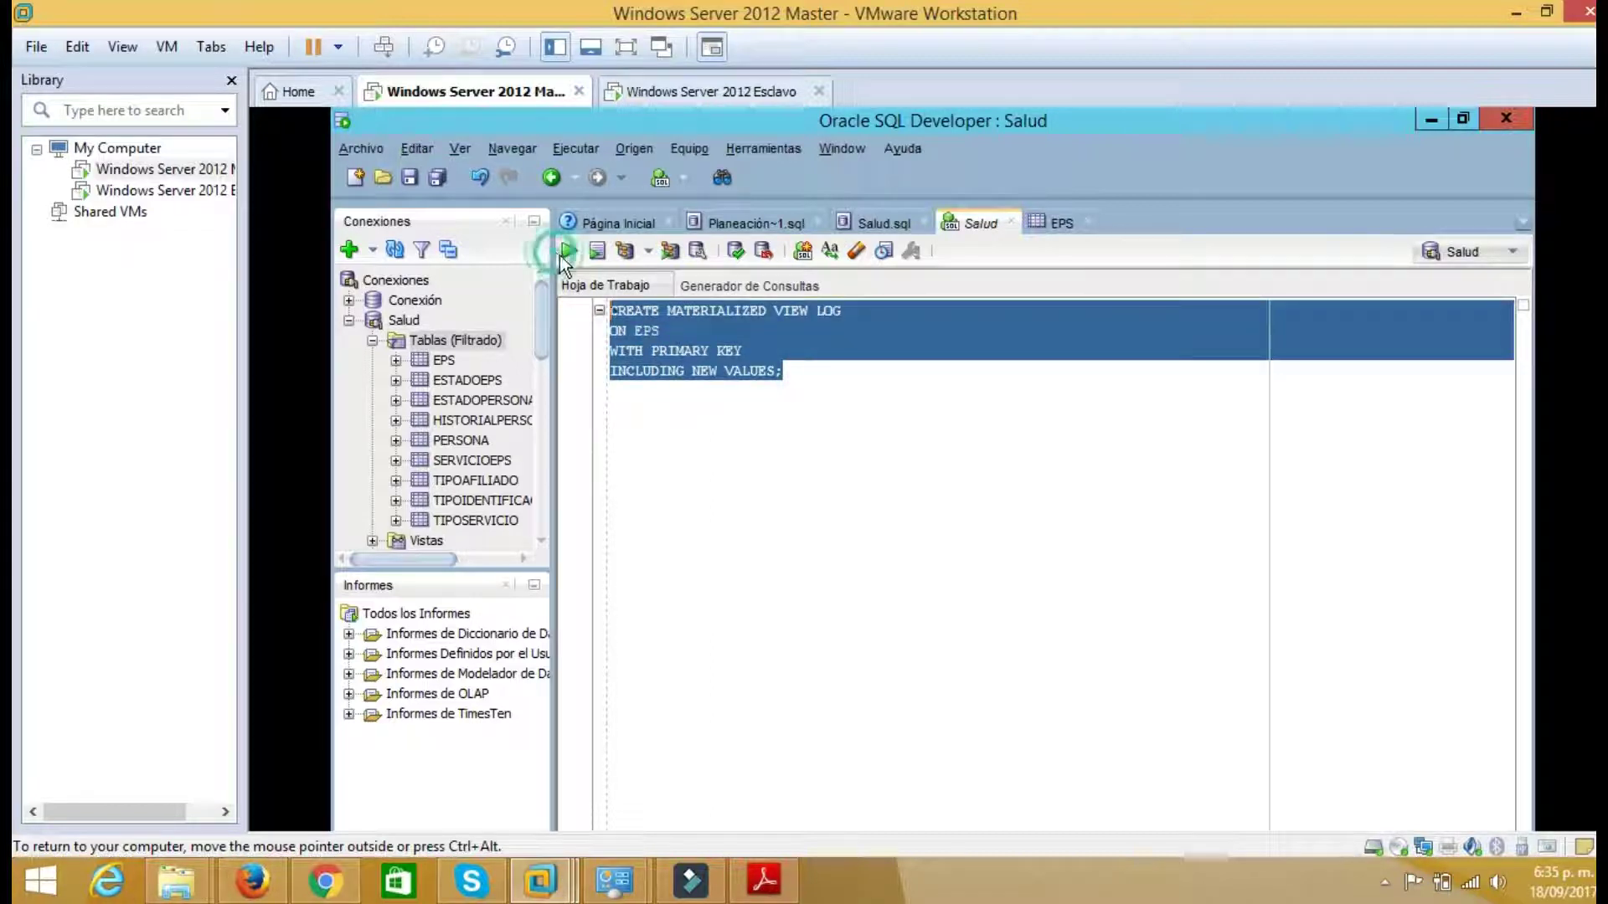
{"action": "left_click", "coordinate": [563, 254]}
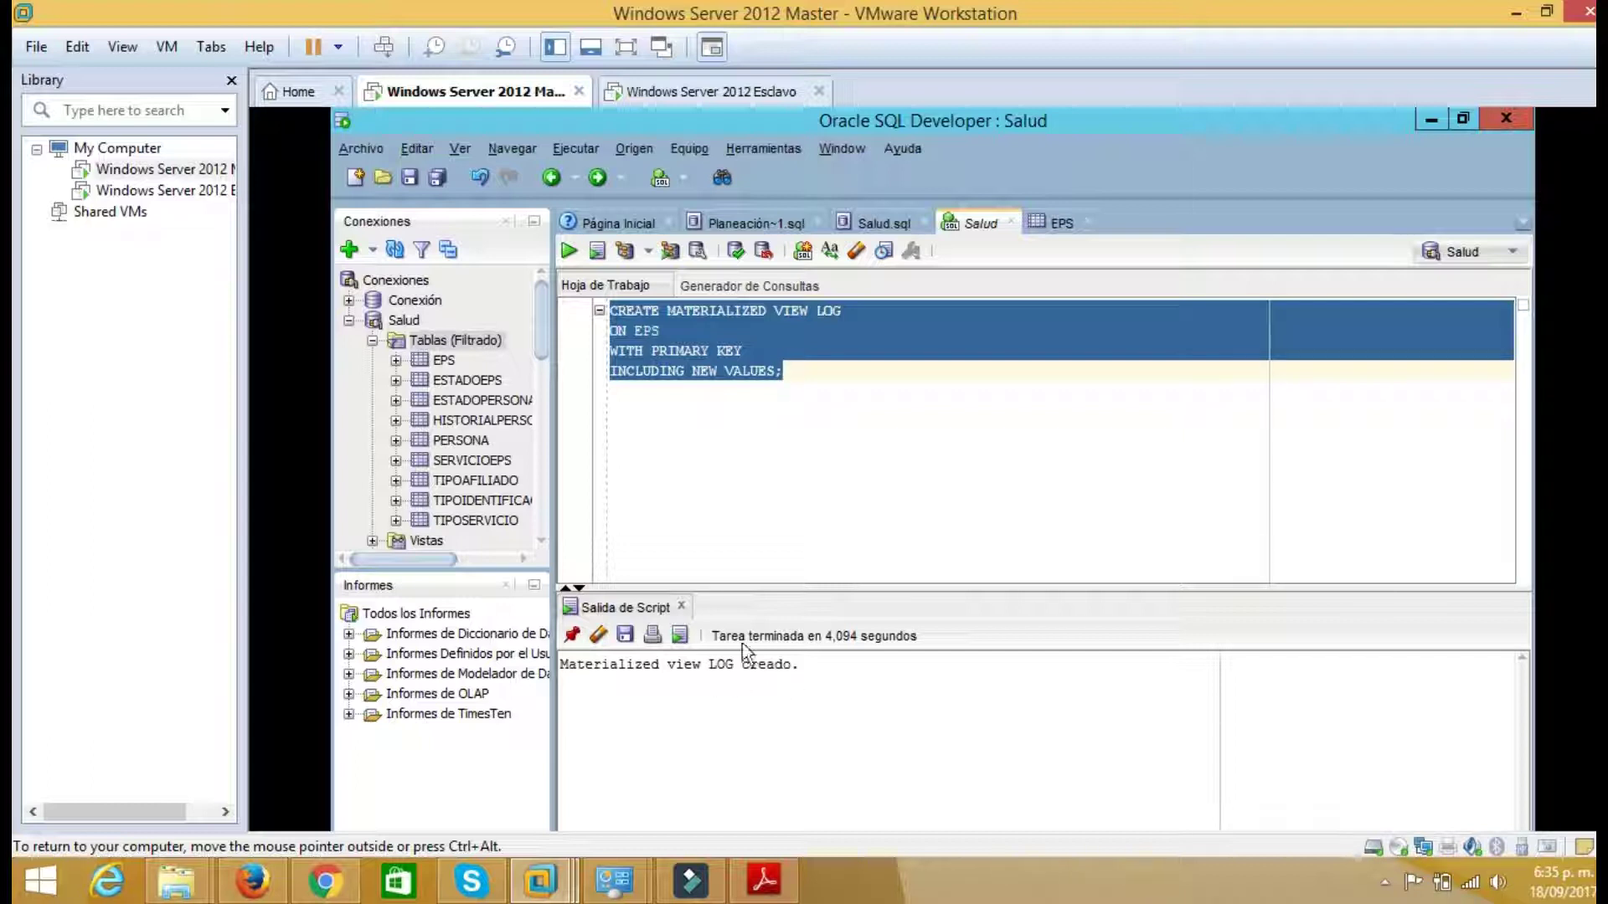
{"action": "left_click", "coordinate": [704, 93]}
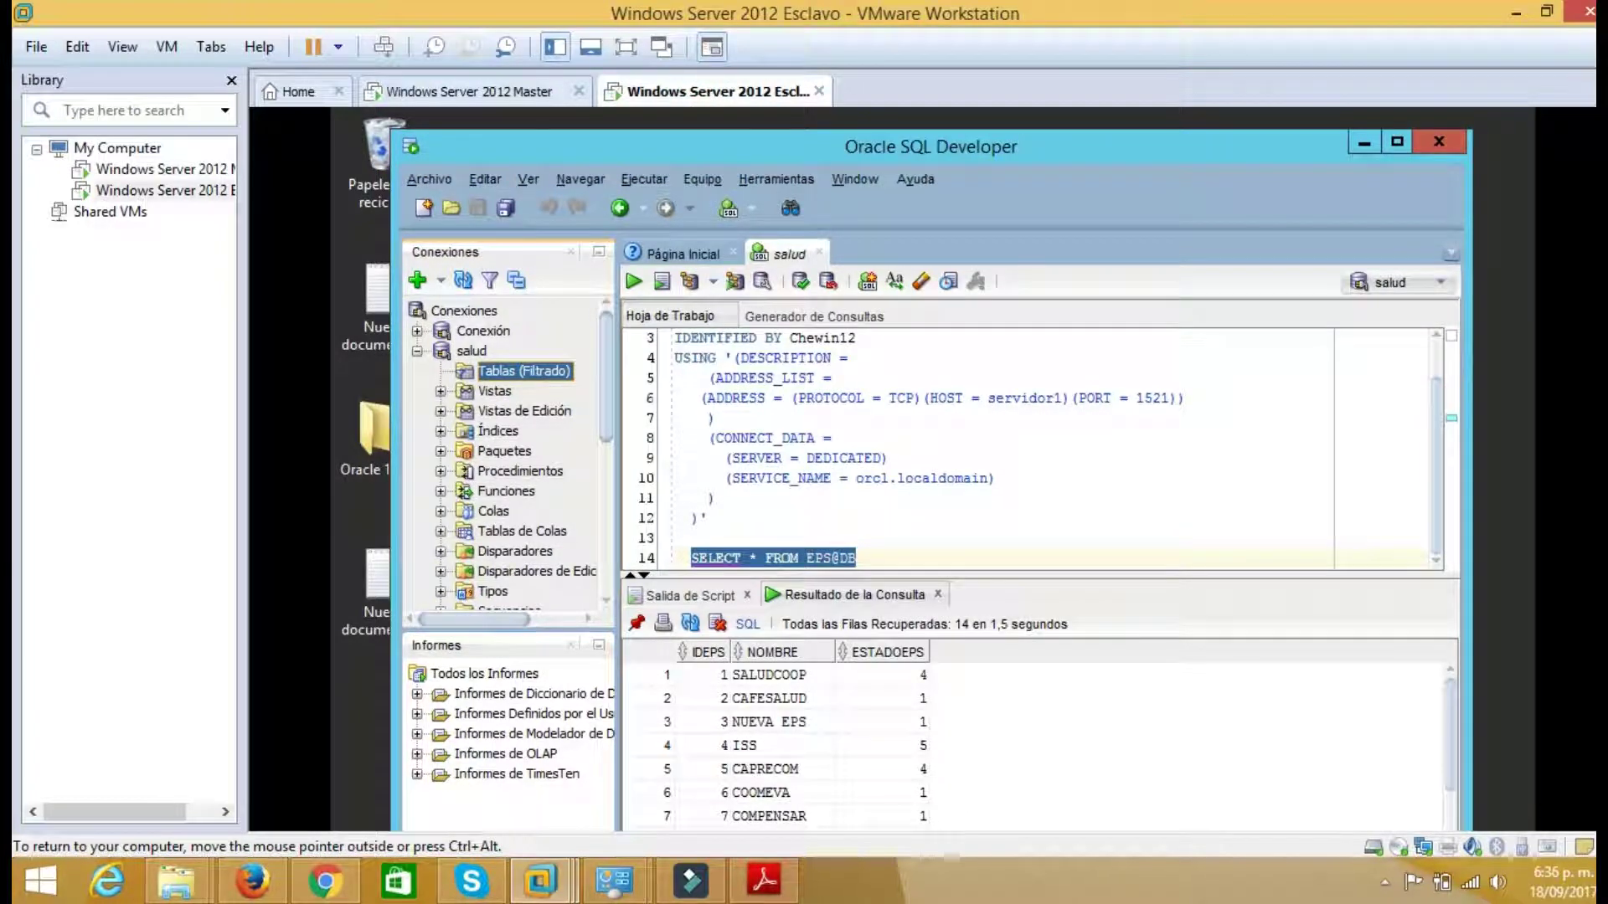
Add a blank line after the EPS@DB query and open the saved replication script from the desktop
{"action": "left_click", "coordinate": [856, 558]}
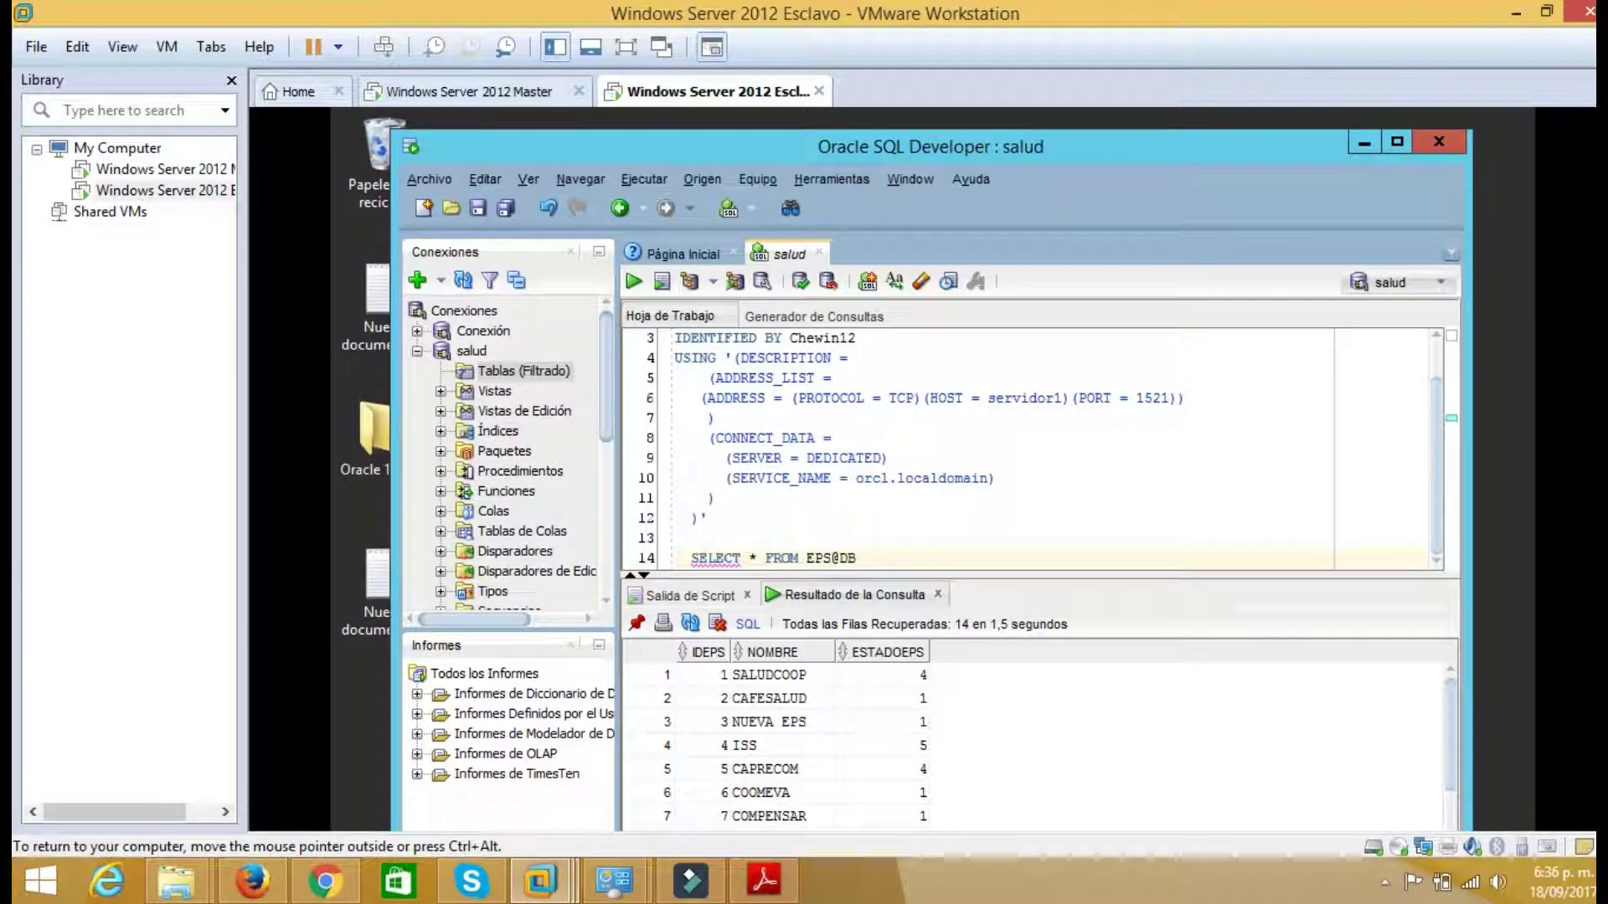
{"action": "key", "text": "Return"}
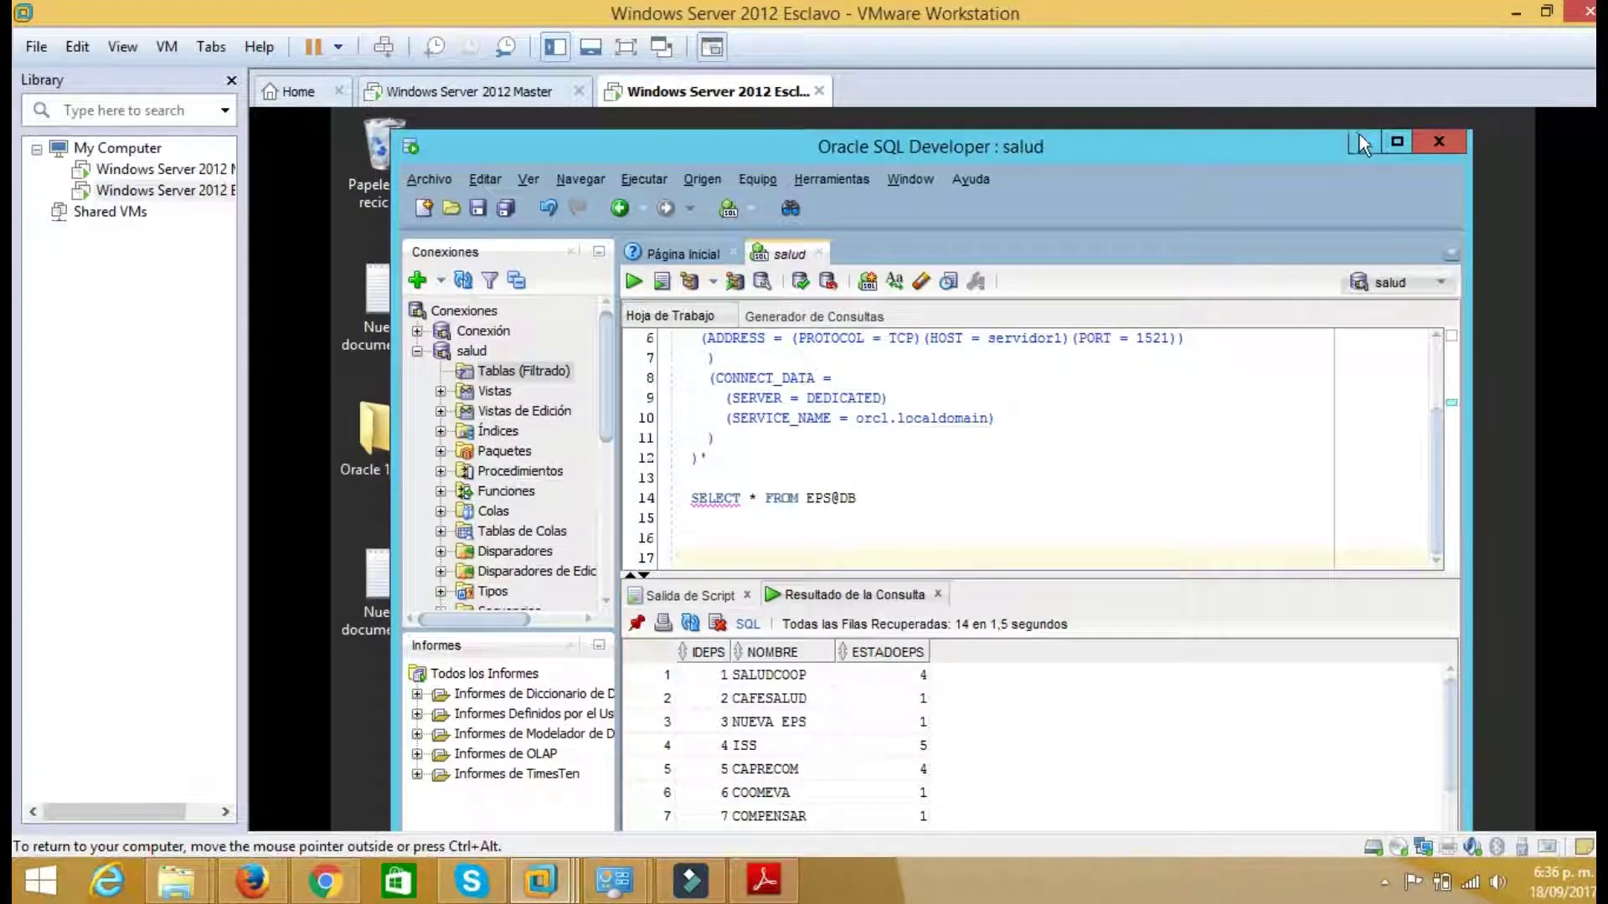
{"action": "left_click", "coordinate": [1361, 138]}
{"action": "double_click", "coordinate": [392, 586]}
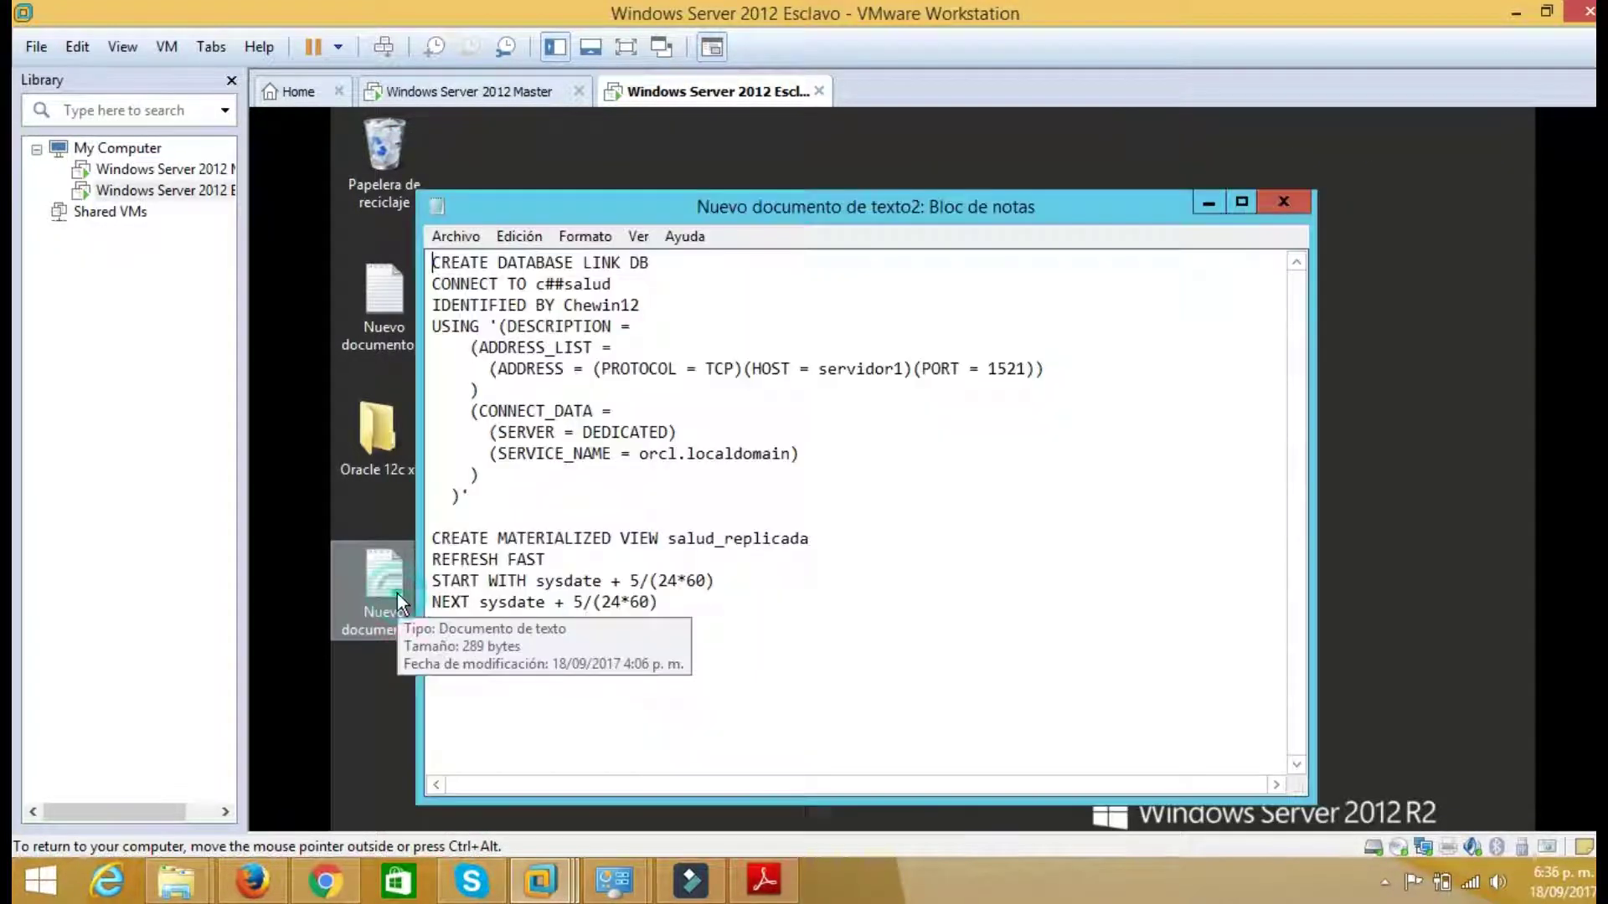
Paste the CREATE MATERIALIZED VIEW salud_replicada block at line 17, removing its leading spaces
{"action": "left_click_drag", "start_coordinate": [620, 644], "coordinate": [417, 543]}
{"action": "key", "text": "ctrl+c"}
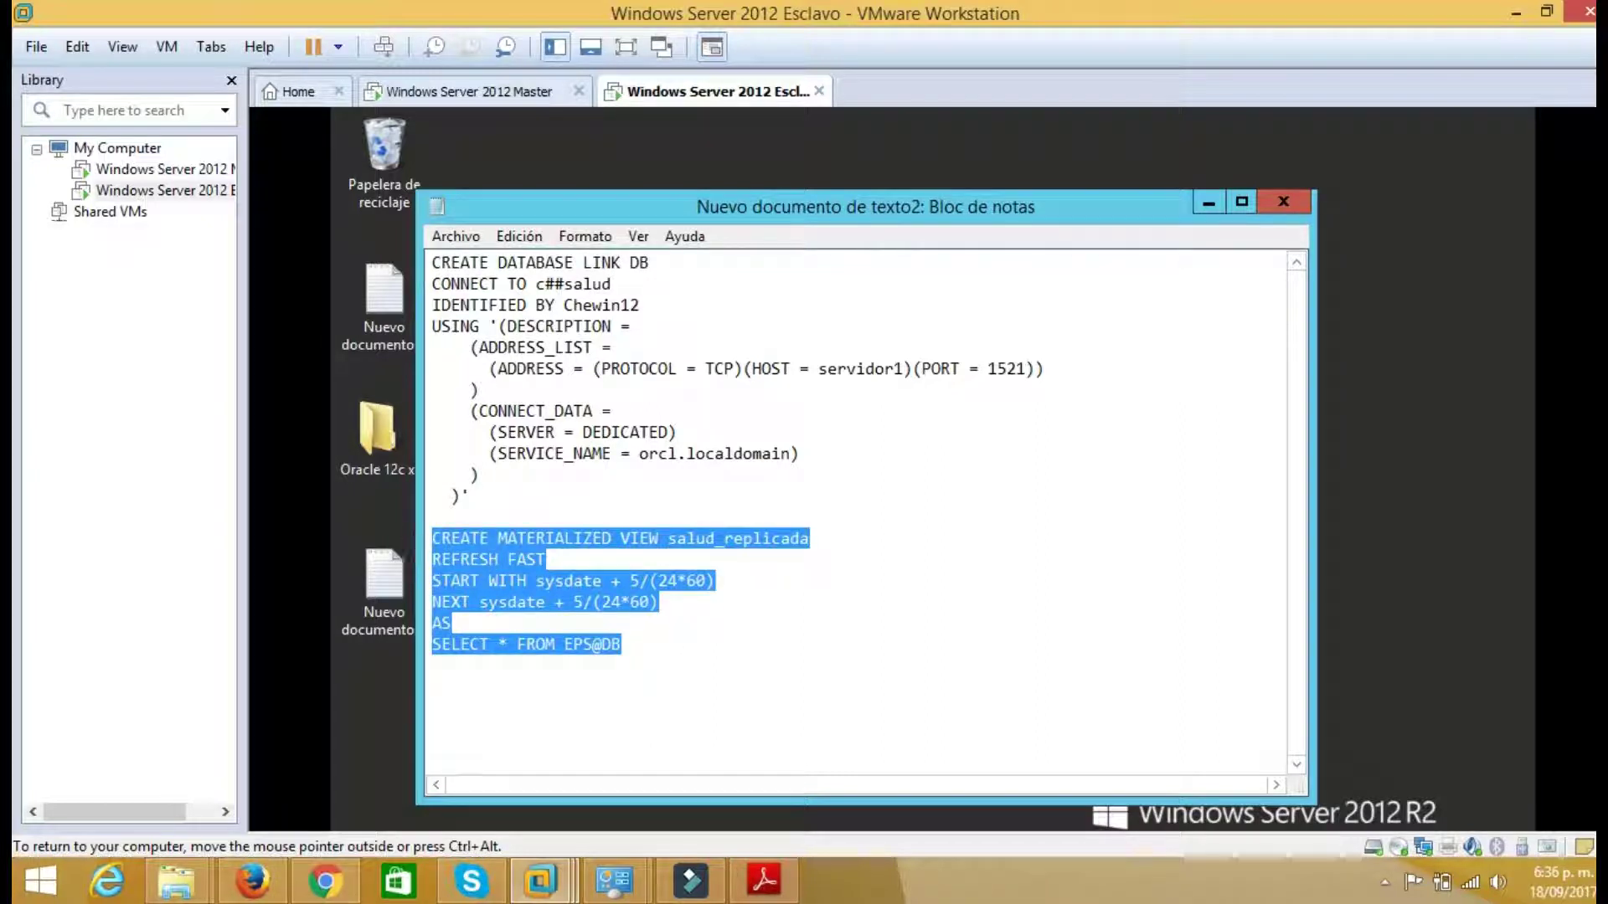
{"action": "left_click", "coordinate": [661, 808]}
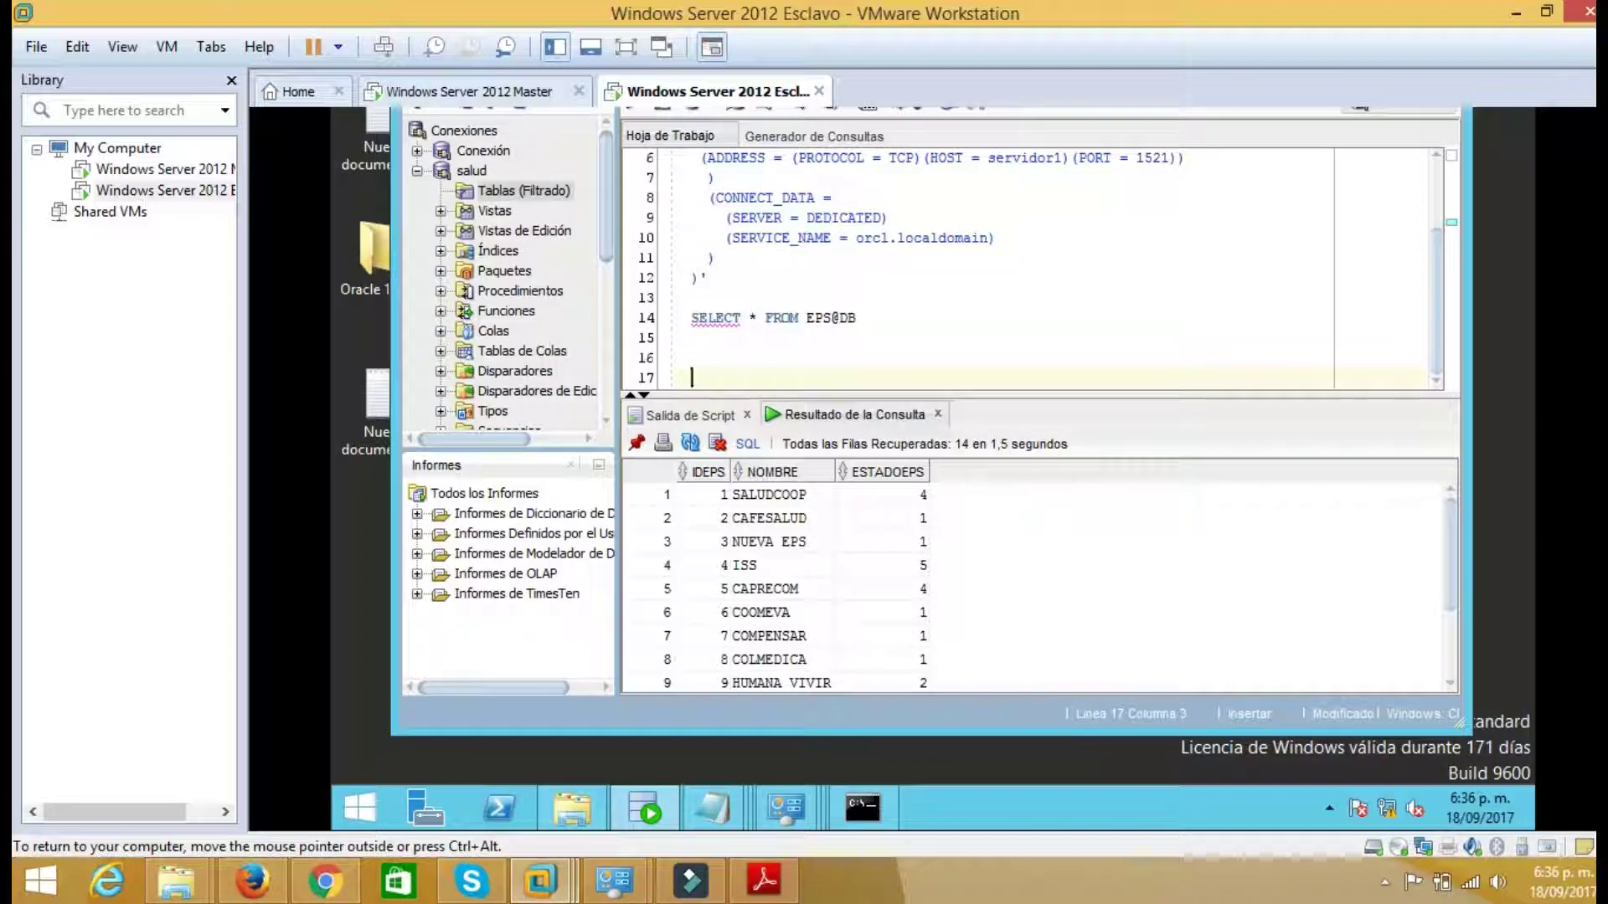
{"action": "key", "text": "ctrl+v"}
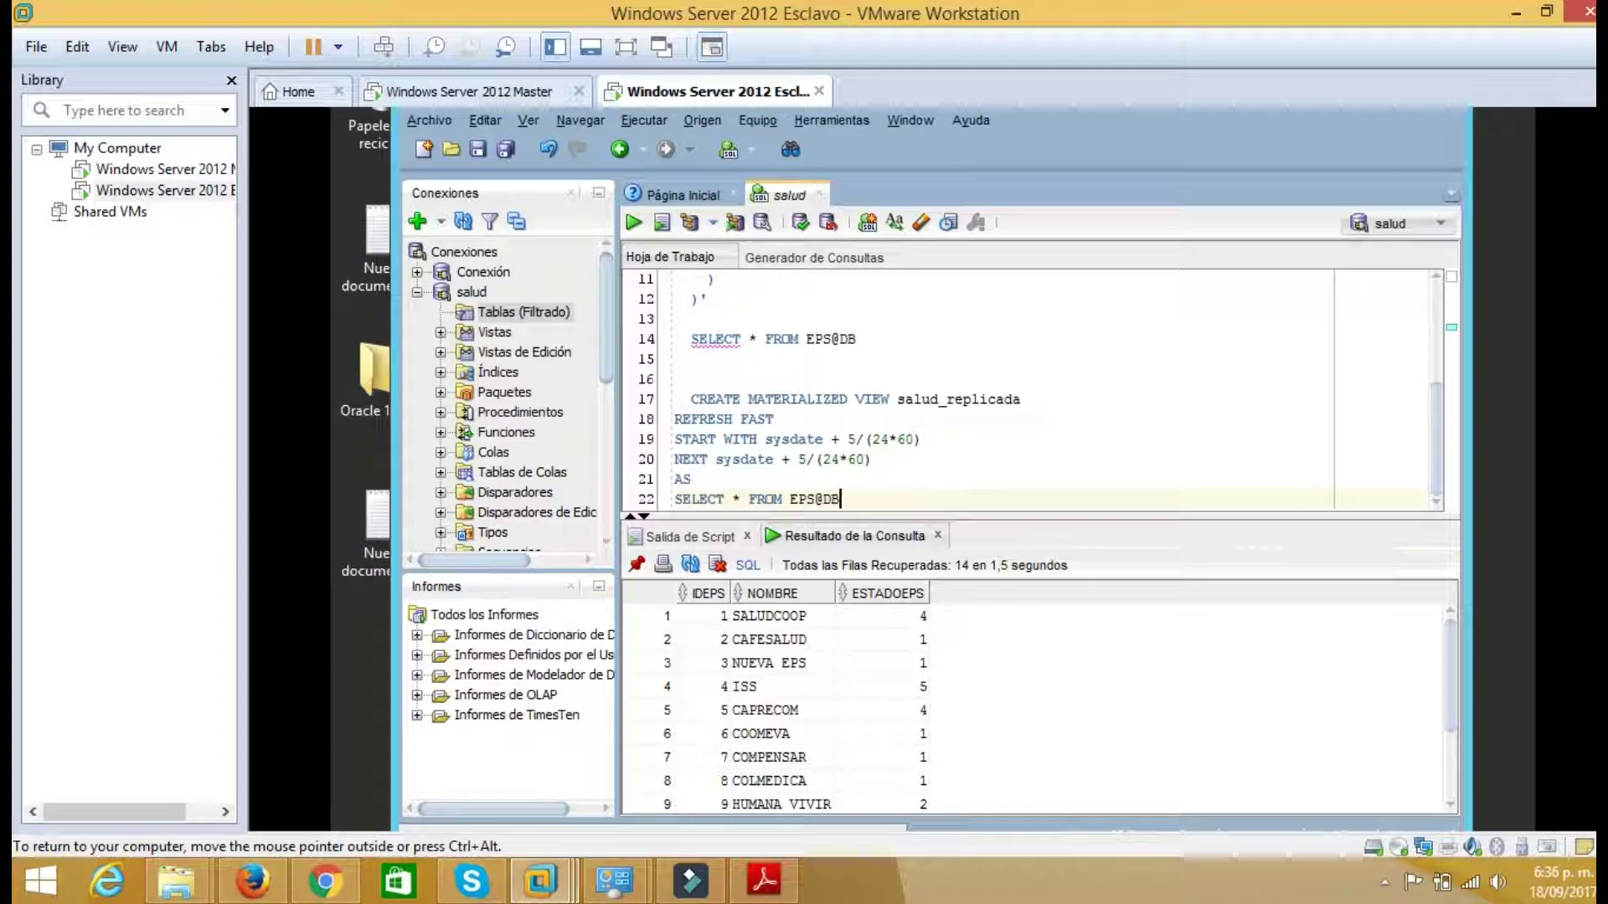
{"action": "left_click", "coordinate": [690, 399]}
{"action": "key", "text": "BackSpace"}
{"action": "key", "text": "BackSpace"}
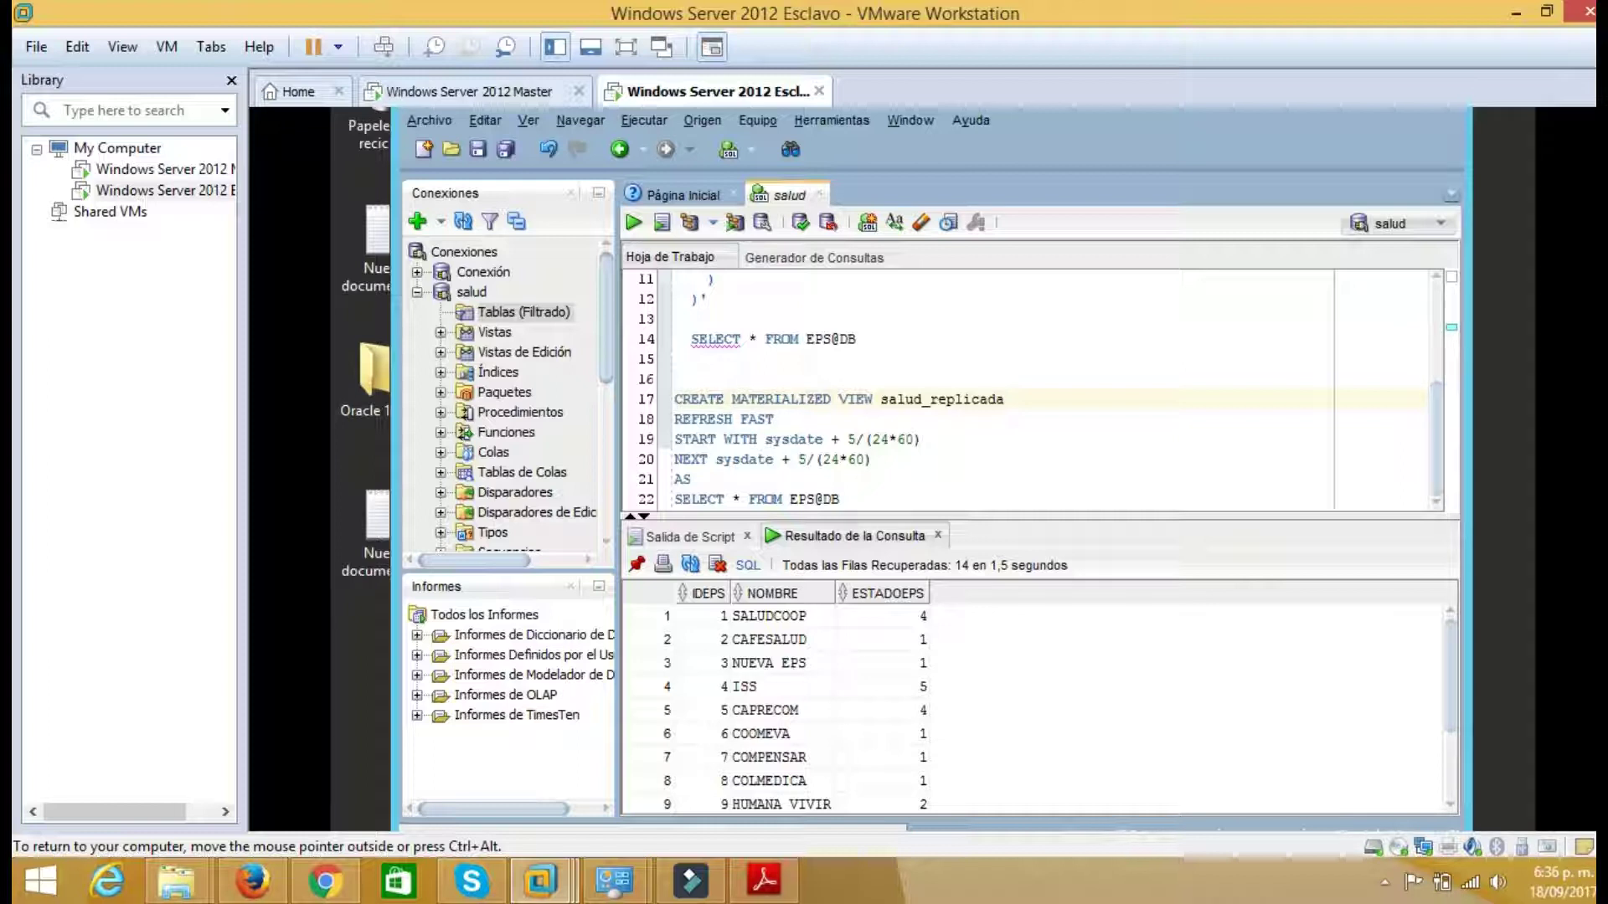
Run the materialized view statement on lines 17–22 to create SALUD_REPLICADA on the slave
{"action": "left_click_drag", "start_coordinate": [839, 499], "coordinate": [651, 408]}
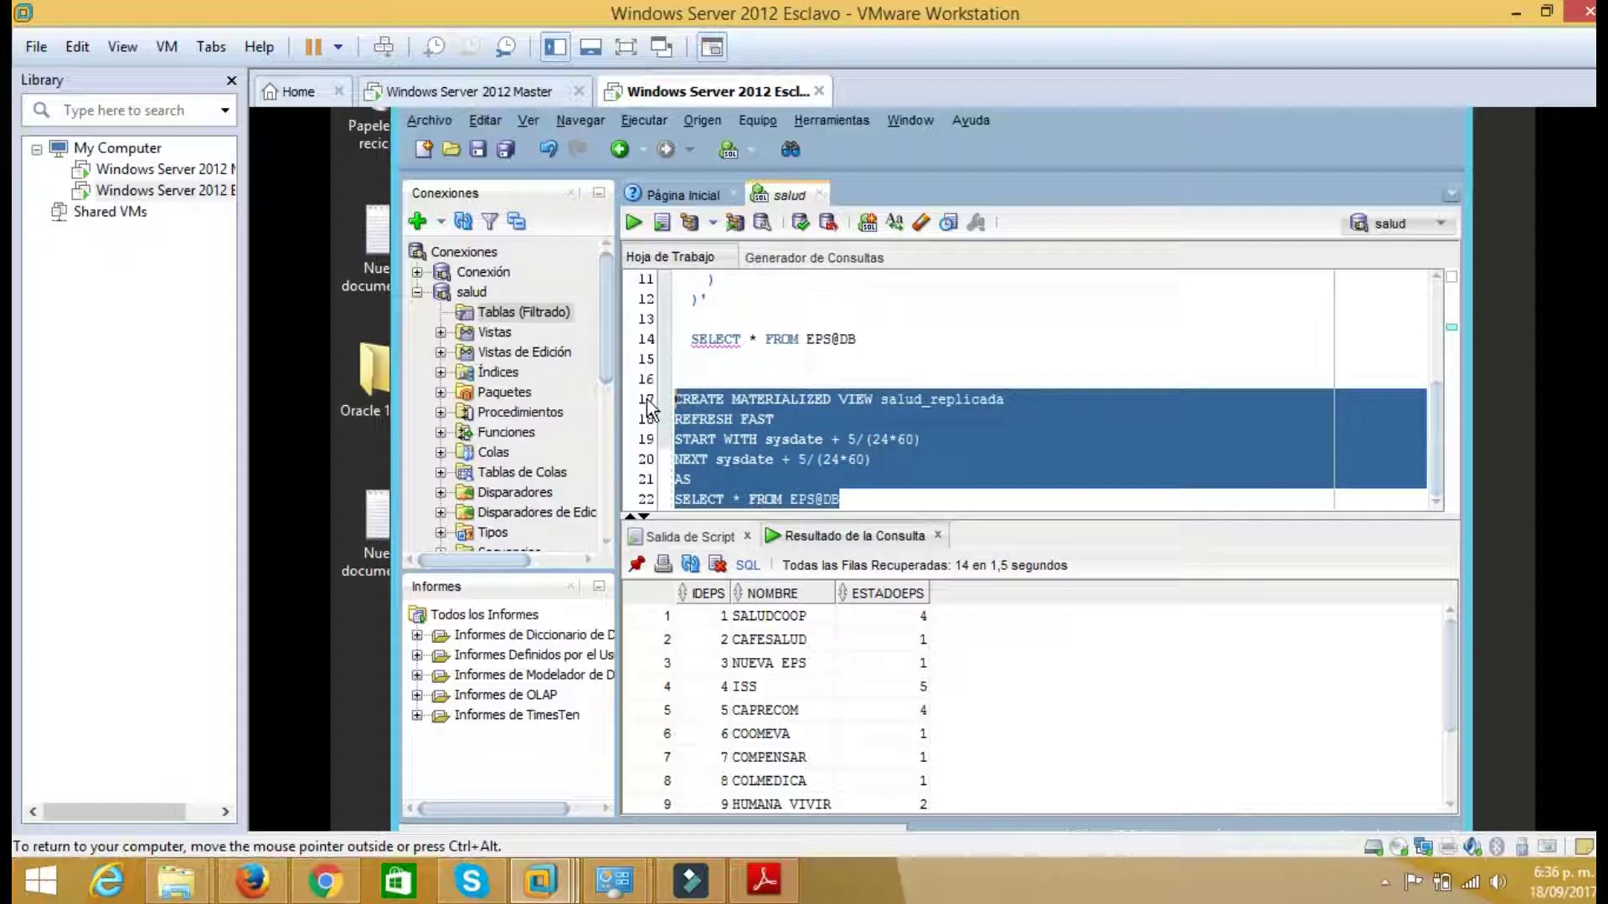
{"action": "left_click", "coordinate": [630, 222]}
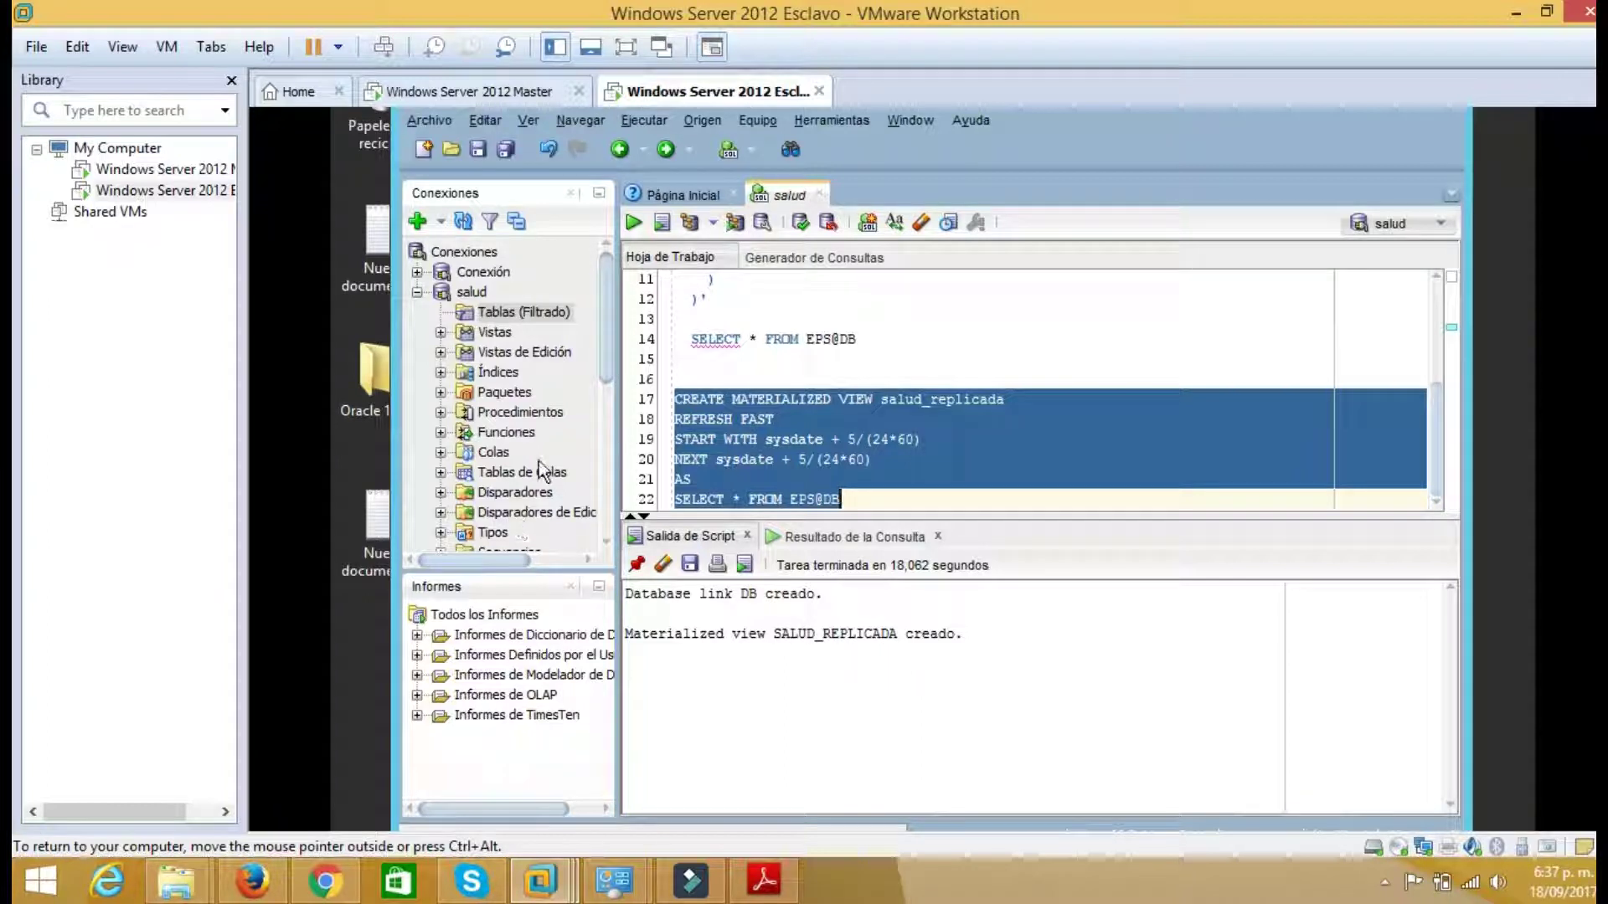
{"action": "scroll", "coordinate": [539, 462], "scroll_direction": "down", "scroll_amount": 1}
Open SALUD_REPLICADA from the salud connection's materialized views and show its 14 replicated EPS rows
{"action": "double_click", "coordinate": [515, 506]}
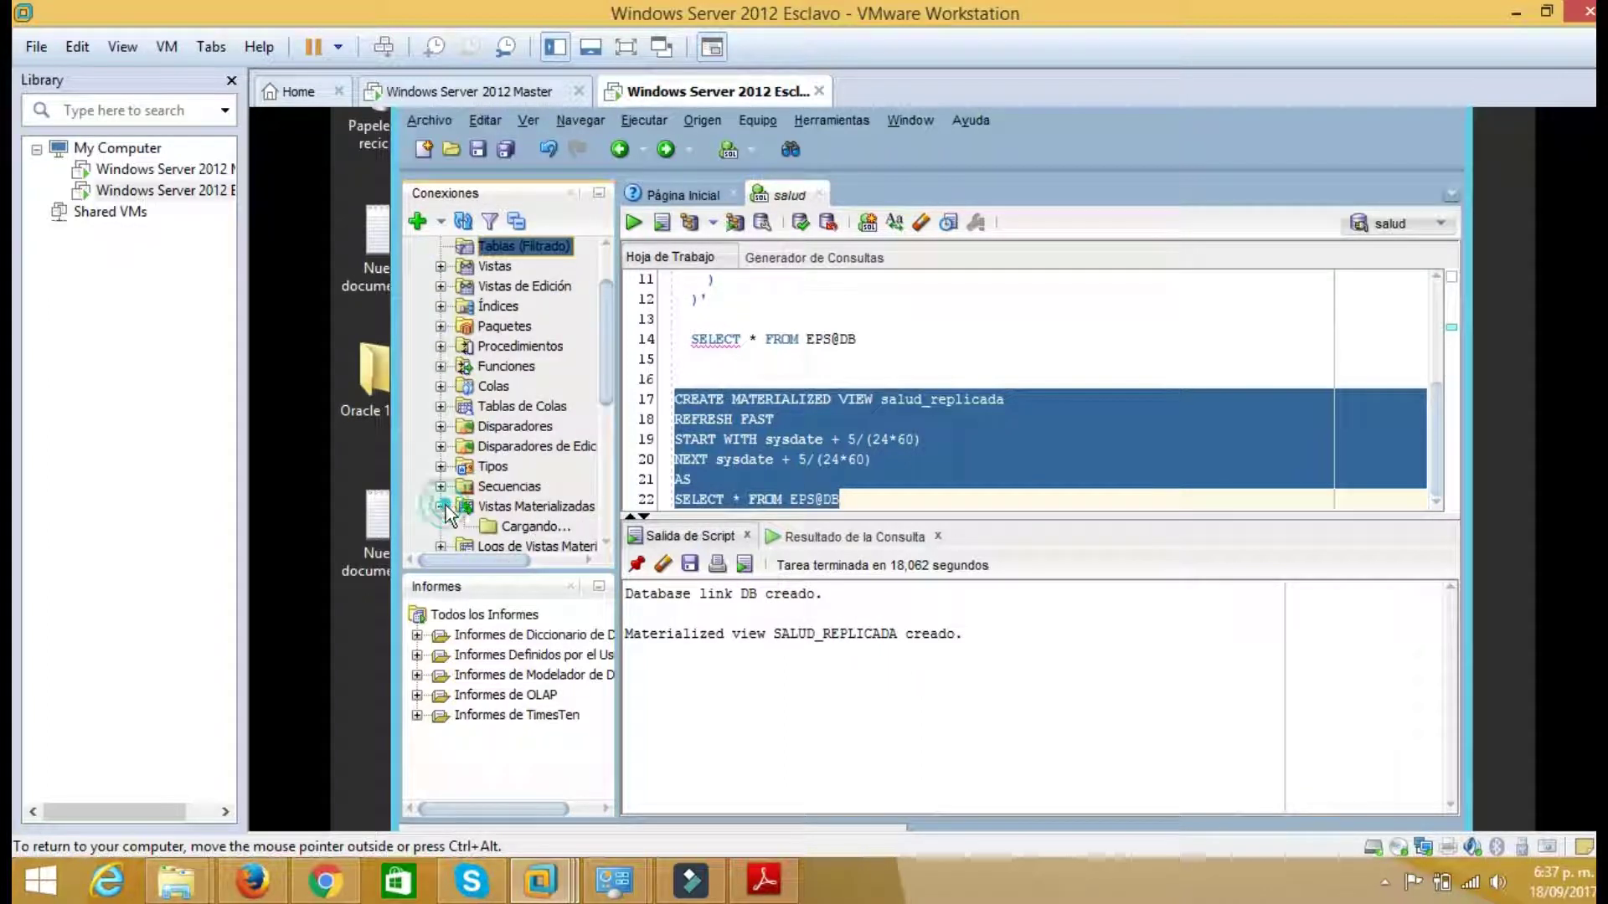
{"action": "scroll", "coordinate": [518, 490], "scroll_direction": "down", "scroll_amount": 1}
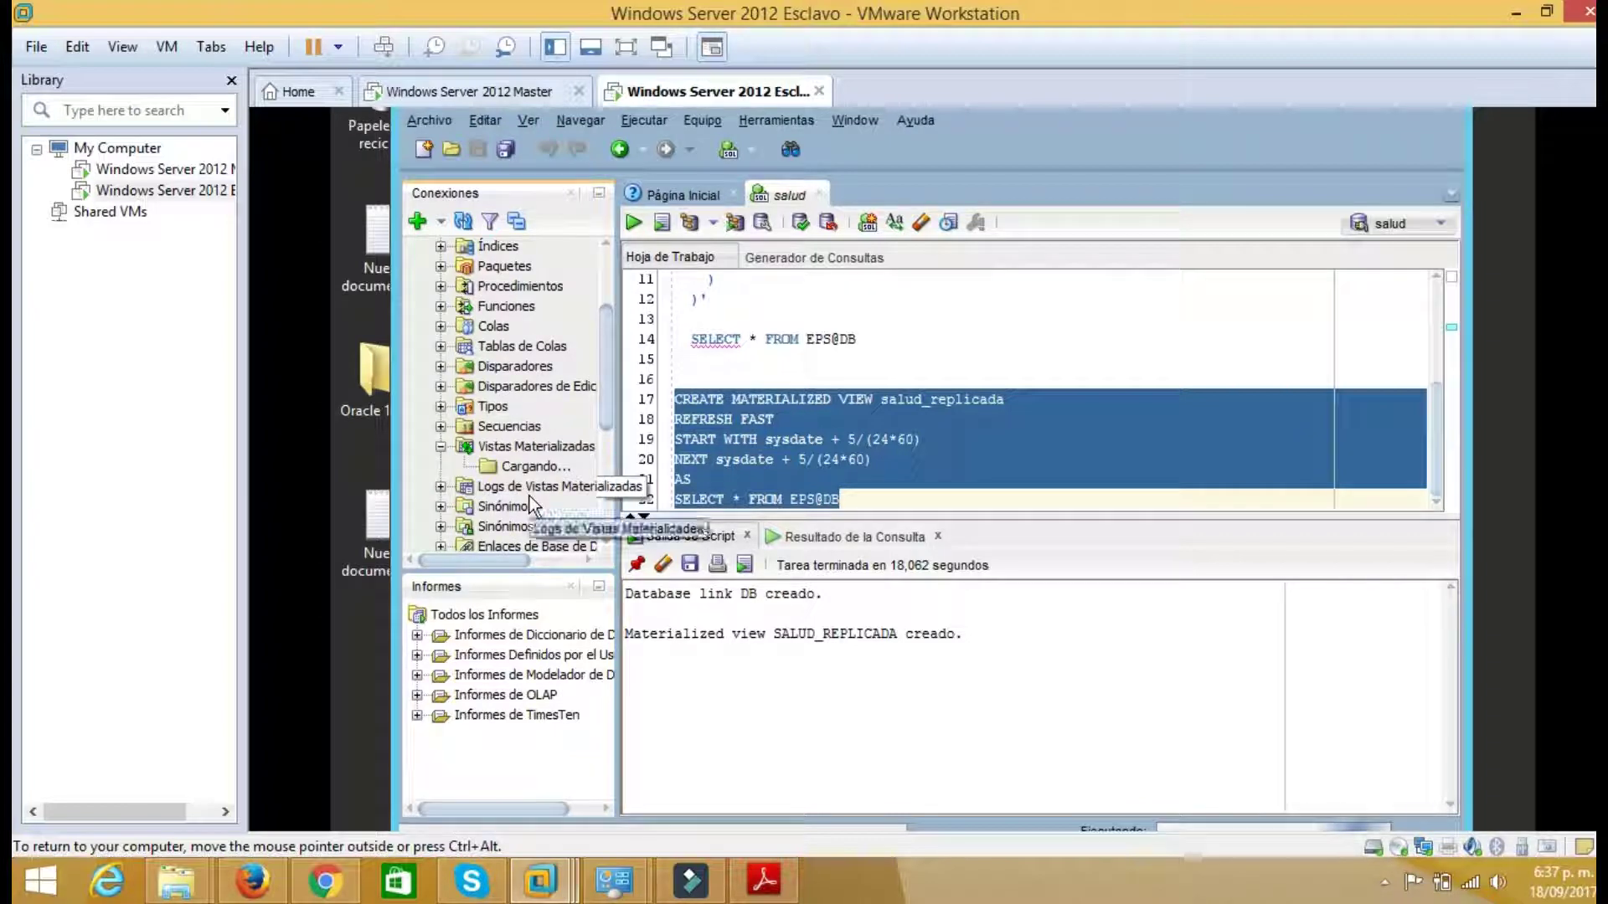
{"action": "double_click", "coordinate": [539, 469]}
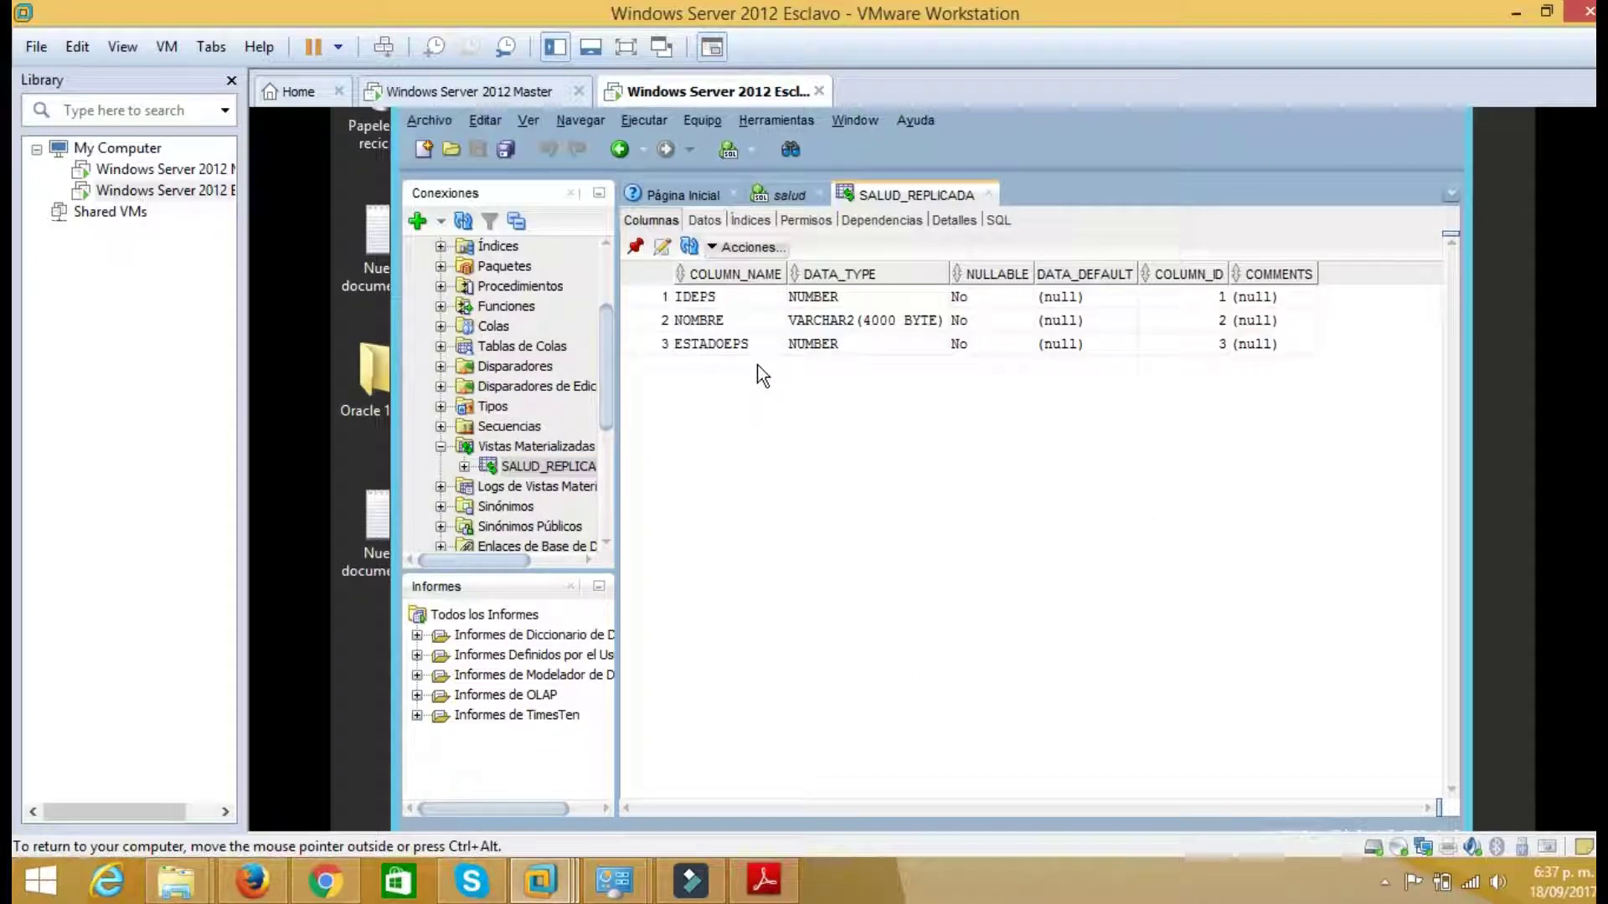
{"action": "left_click", "coordinate": [704, 220]}
{"action": "left_click", "coordinate": [545, 467]}
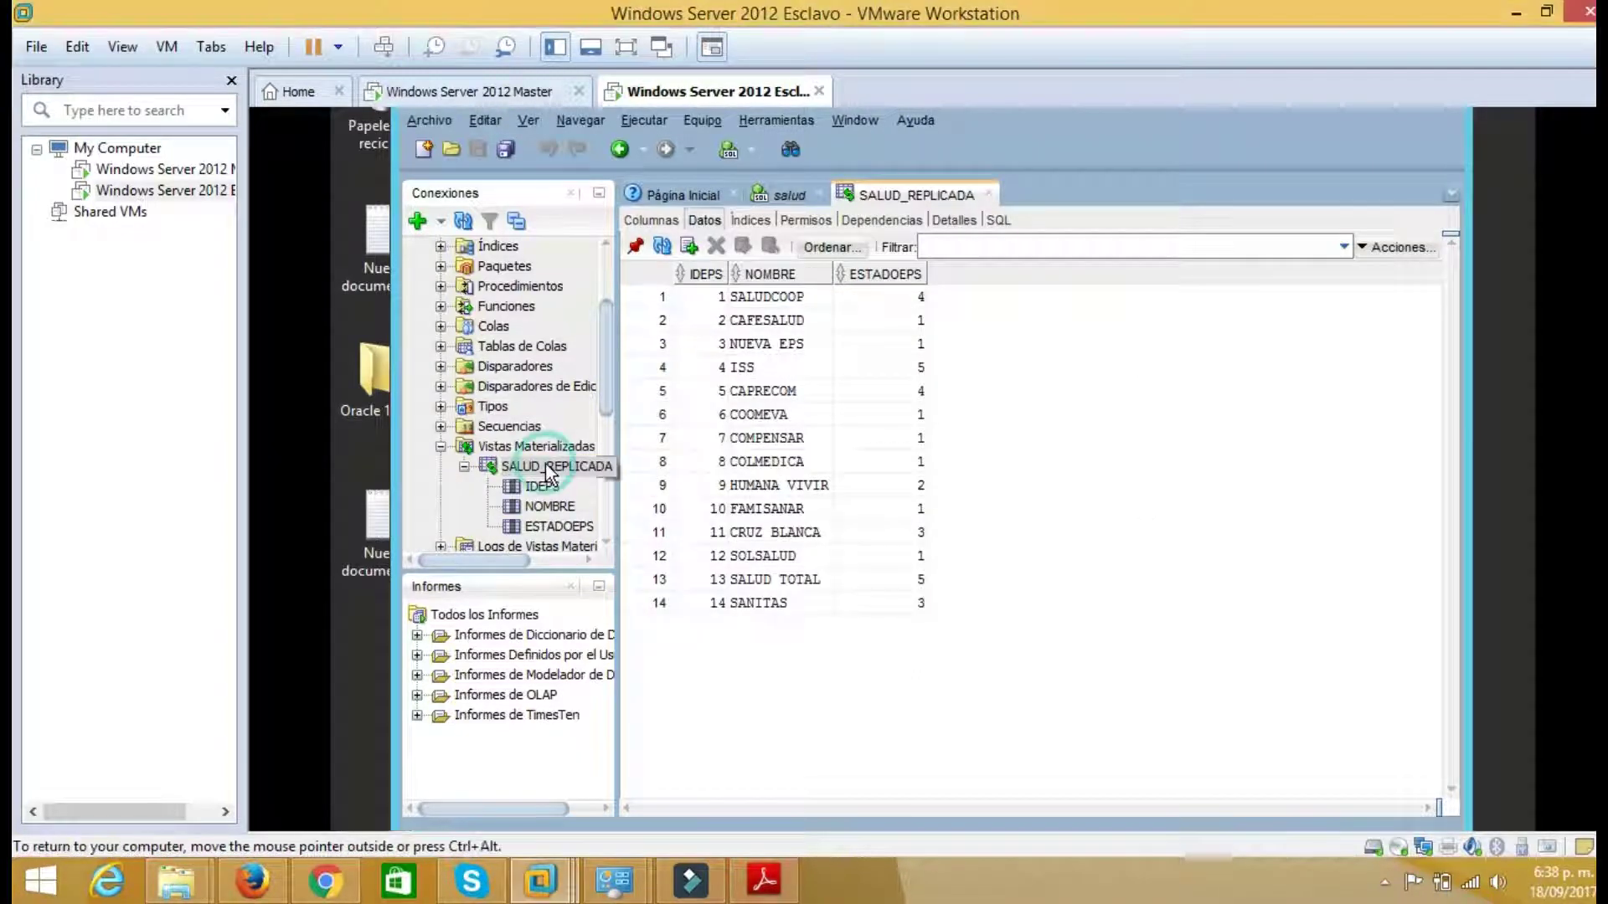